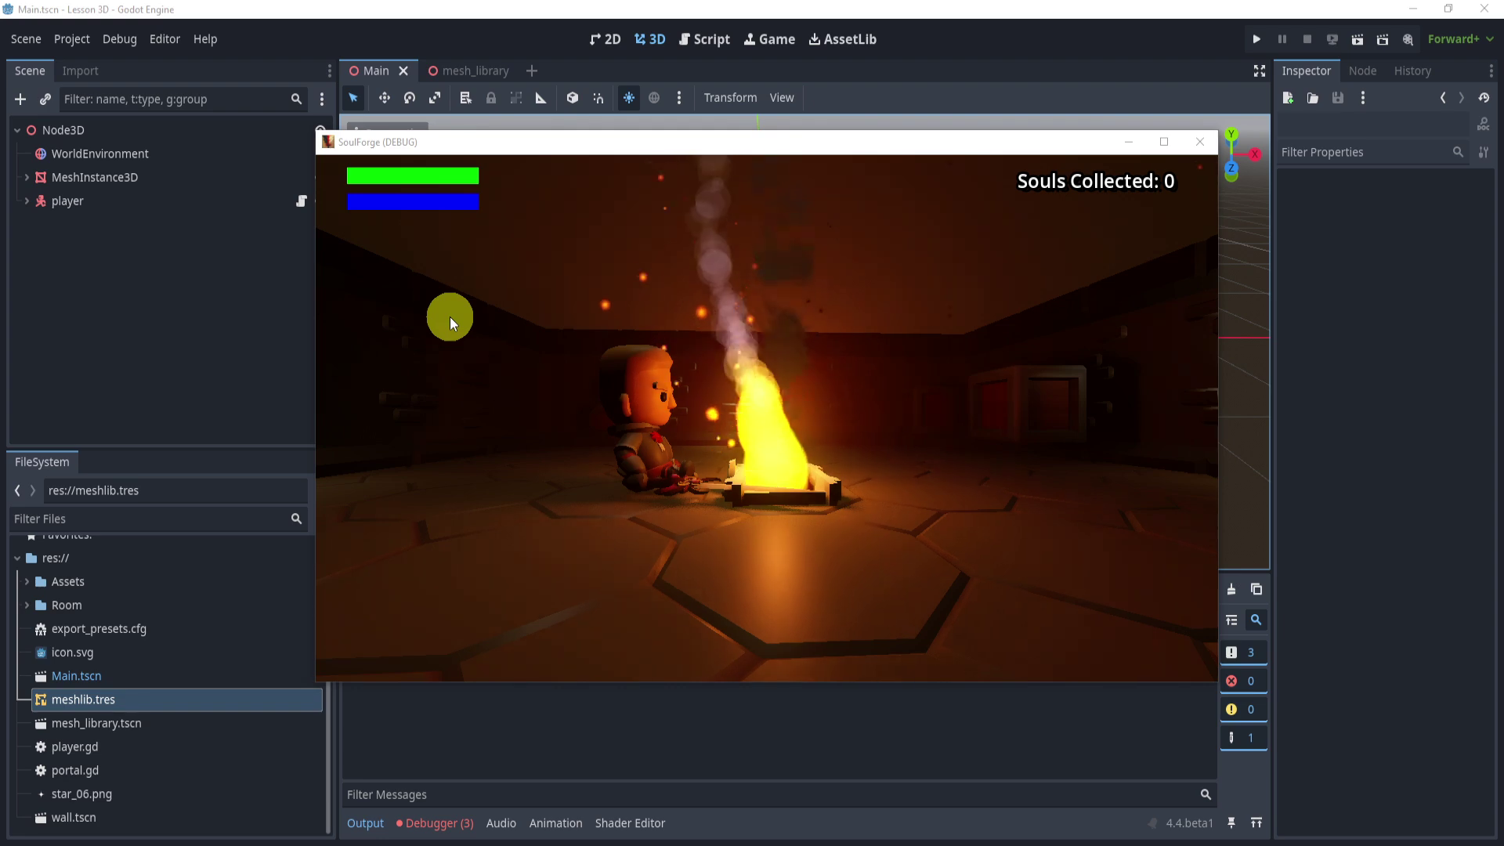
Step: Close the running SoulForge game, then test-run the current Main scene and close its window
left_click(1200, 141)
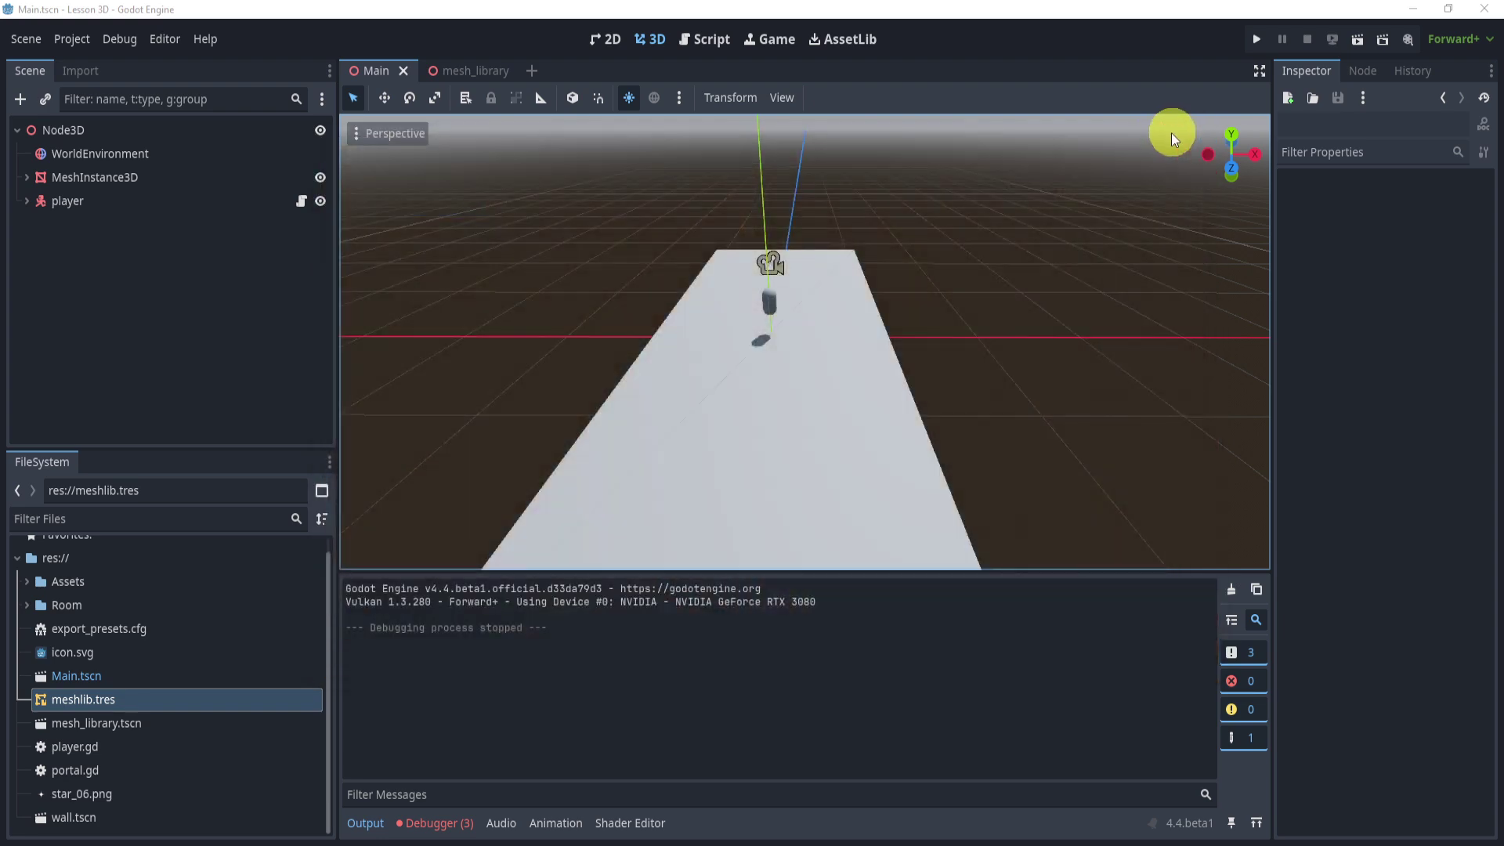
left_click(1367, 40)
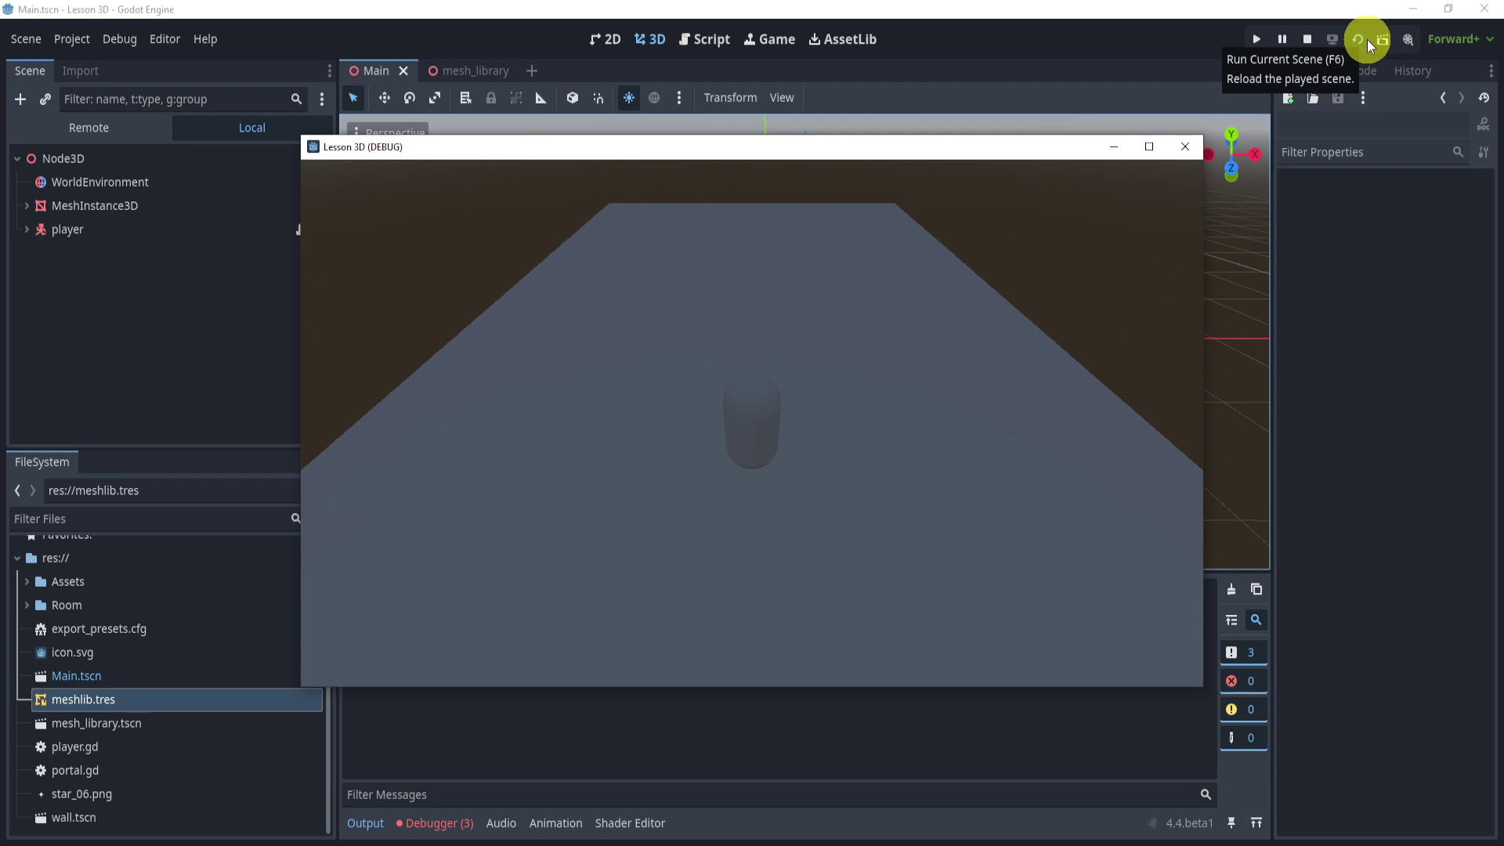
left_click(970, 336)
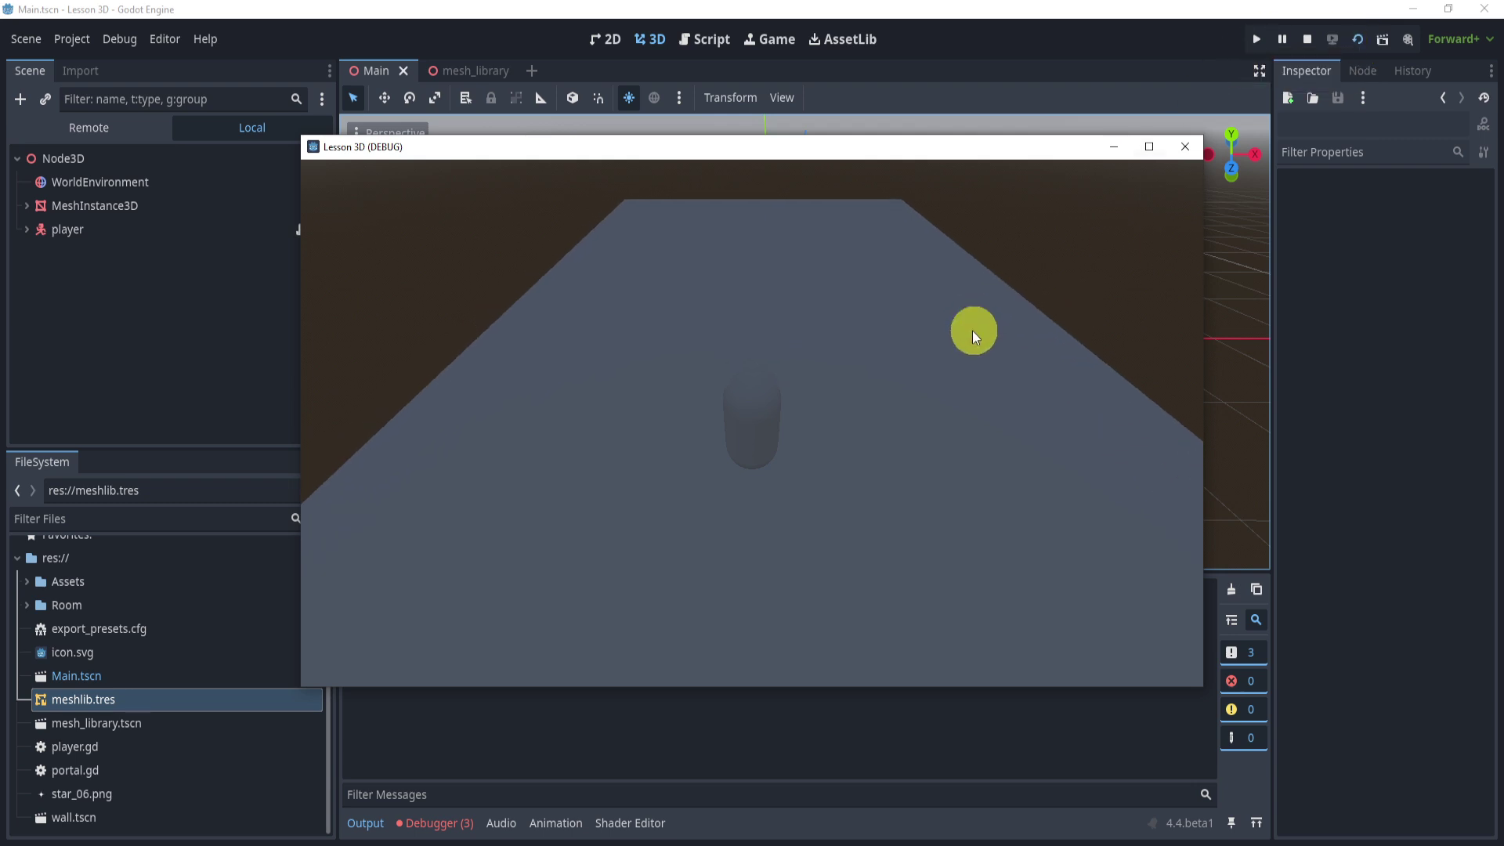
left_click(1185, 146)
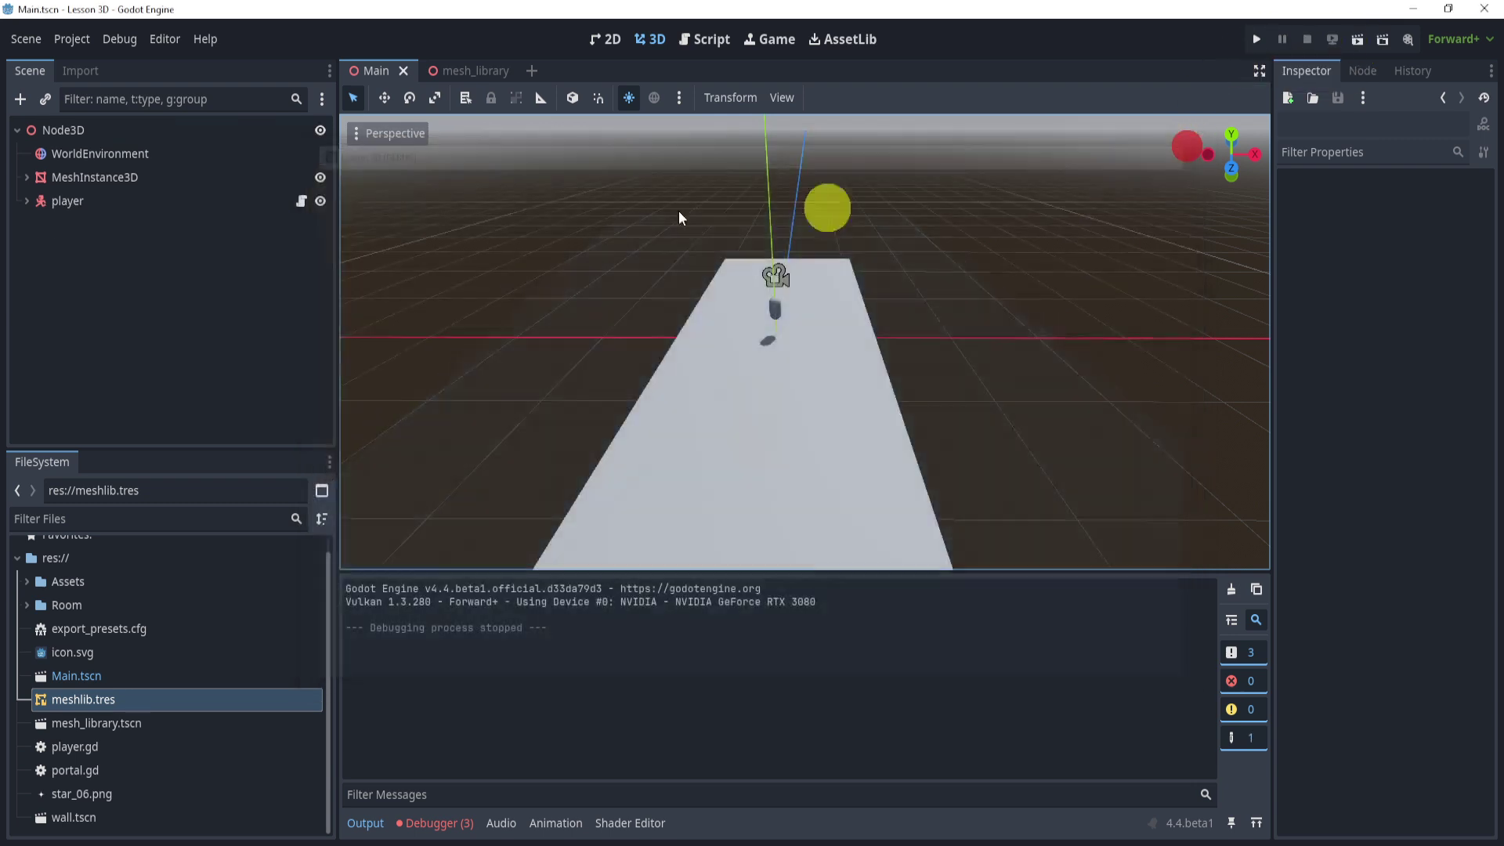
Step: Examine the scene's player and MeshInstance3D nodes, including the static body under the mesh and the player's SpringArm3D
left_click(77, 201)
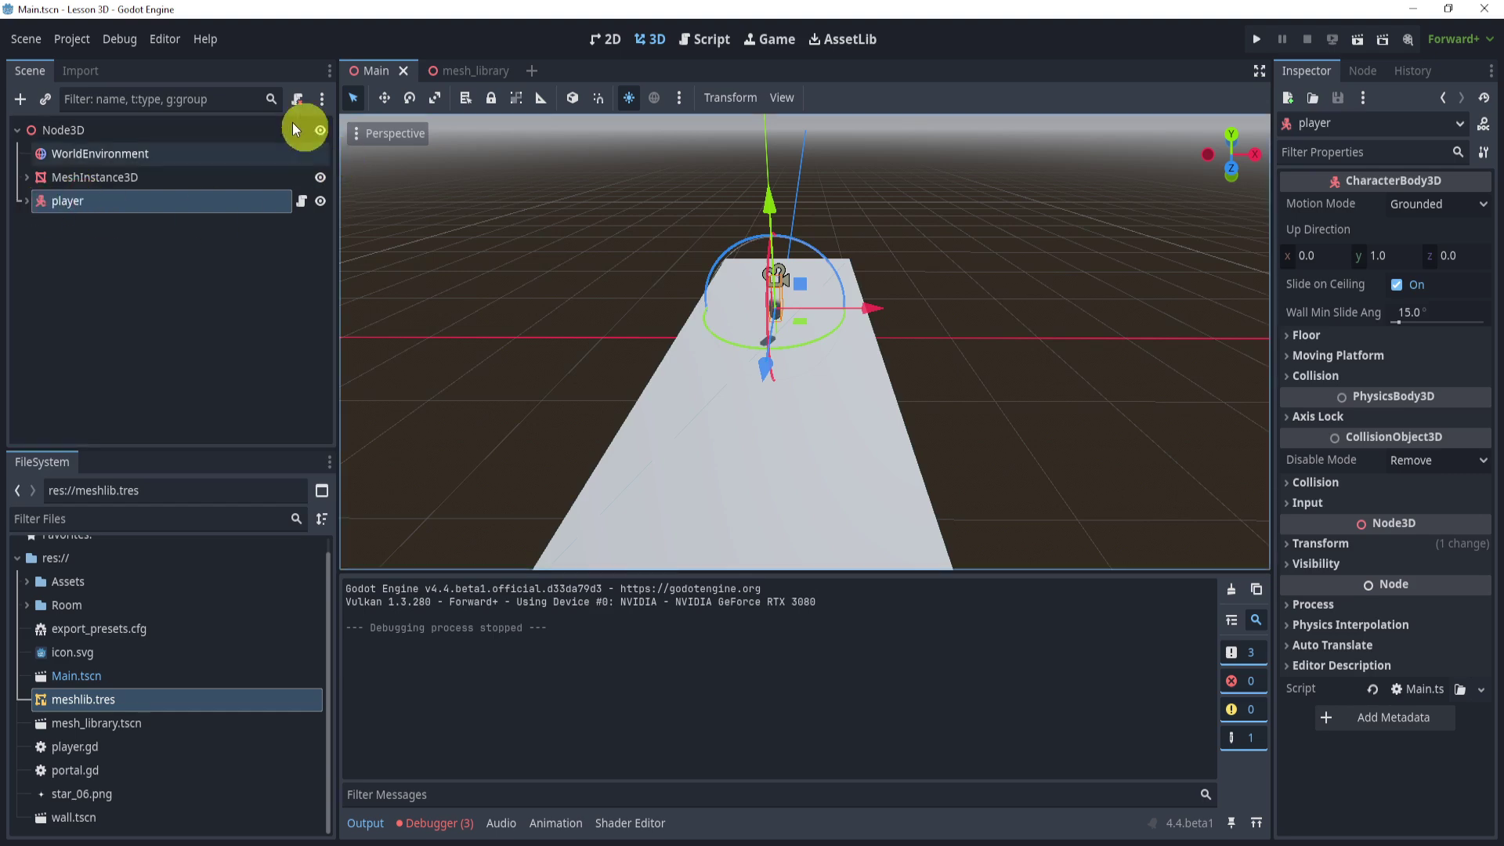
left_click(118, 179)
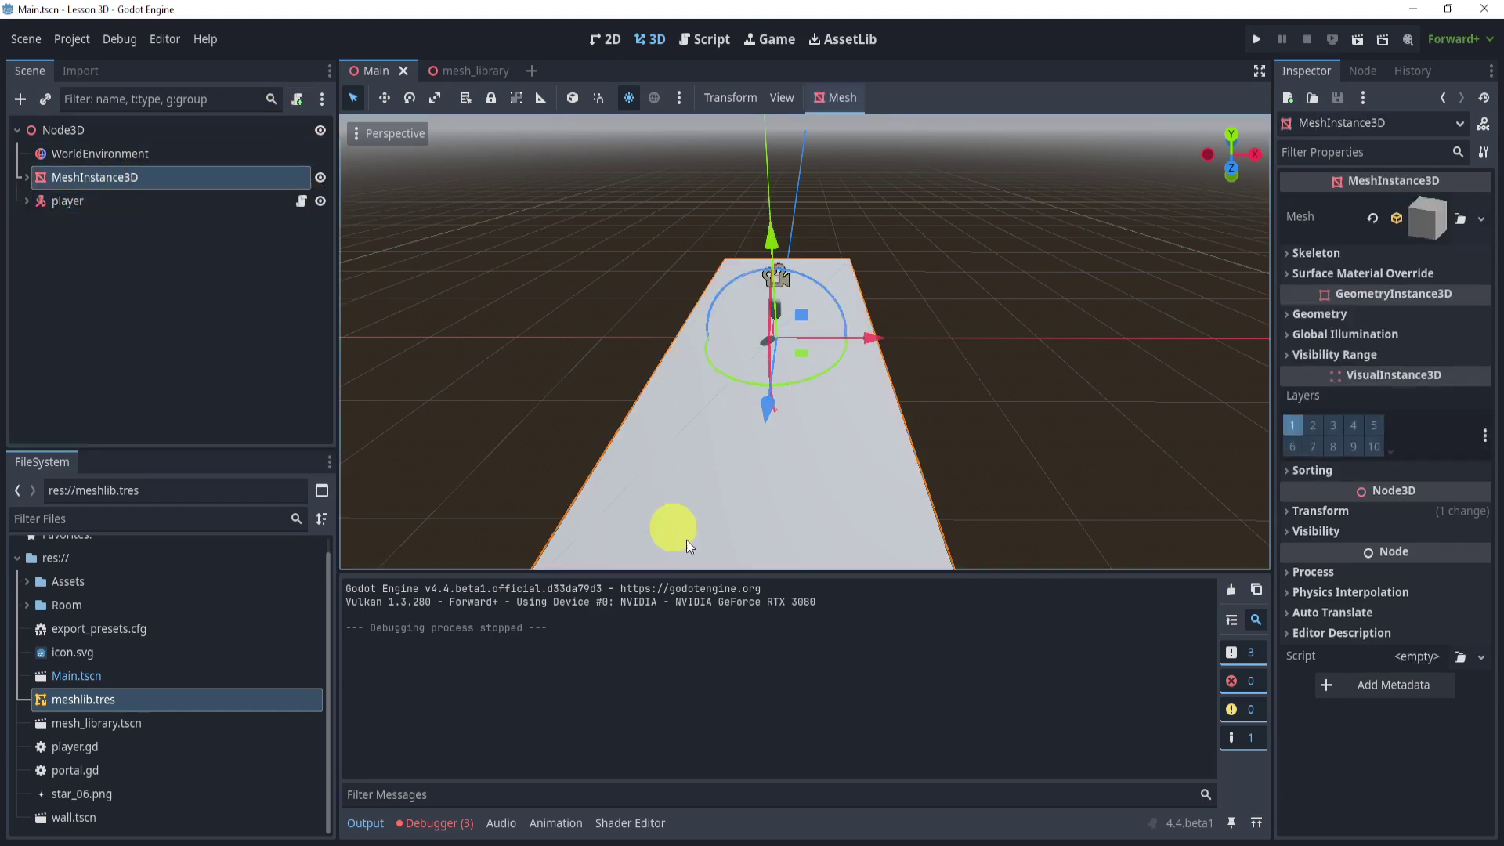
middle_click_drag(827, 404, 772, 390)
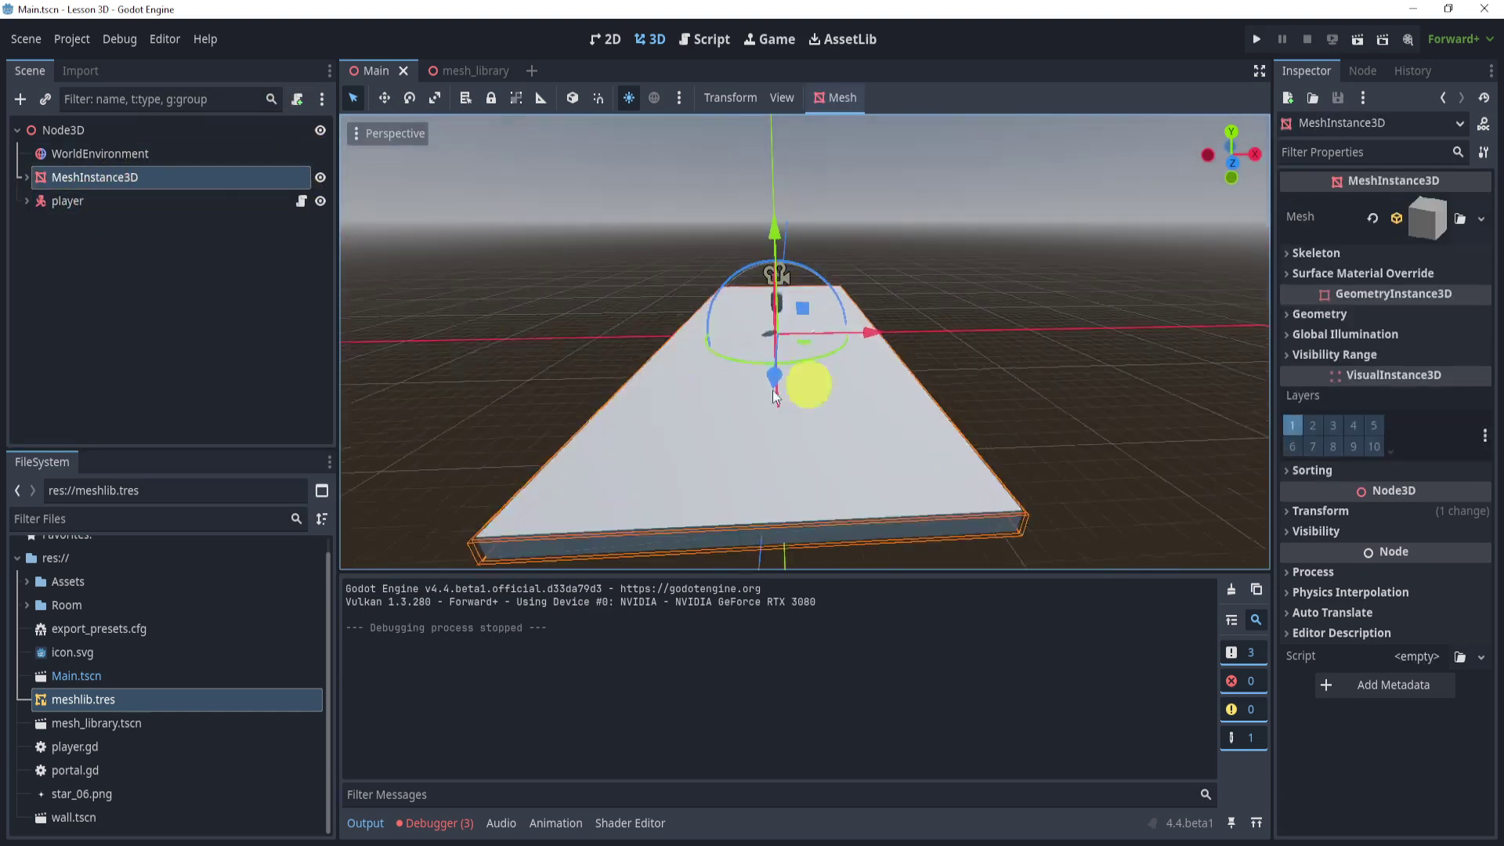
left_click(25, 177)
left_click(72, 202)
left_click(26, 177)
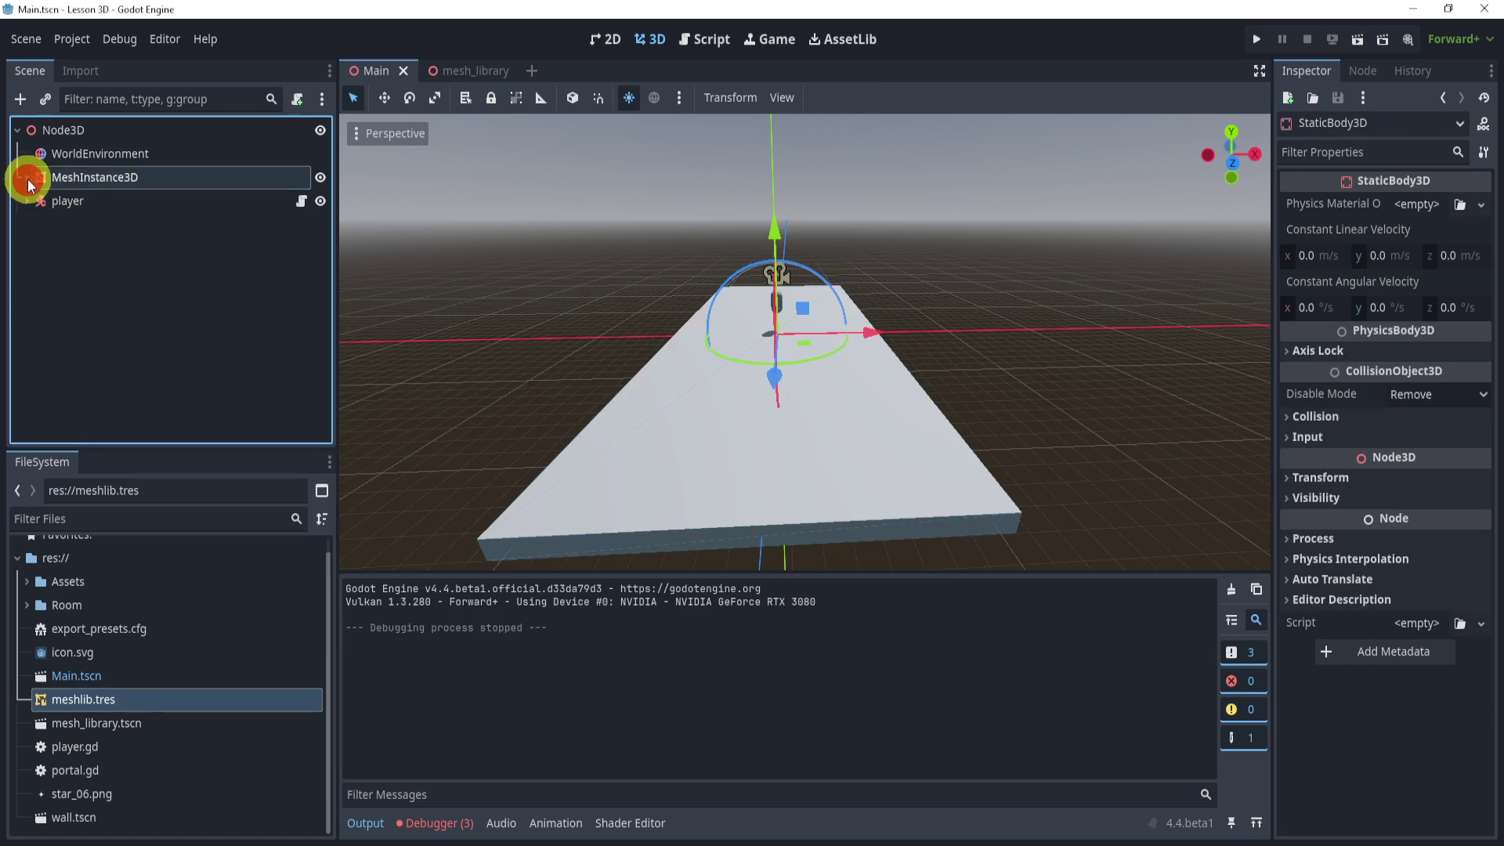
middle_click_drag(815, 329, 821, 358)
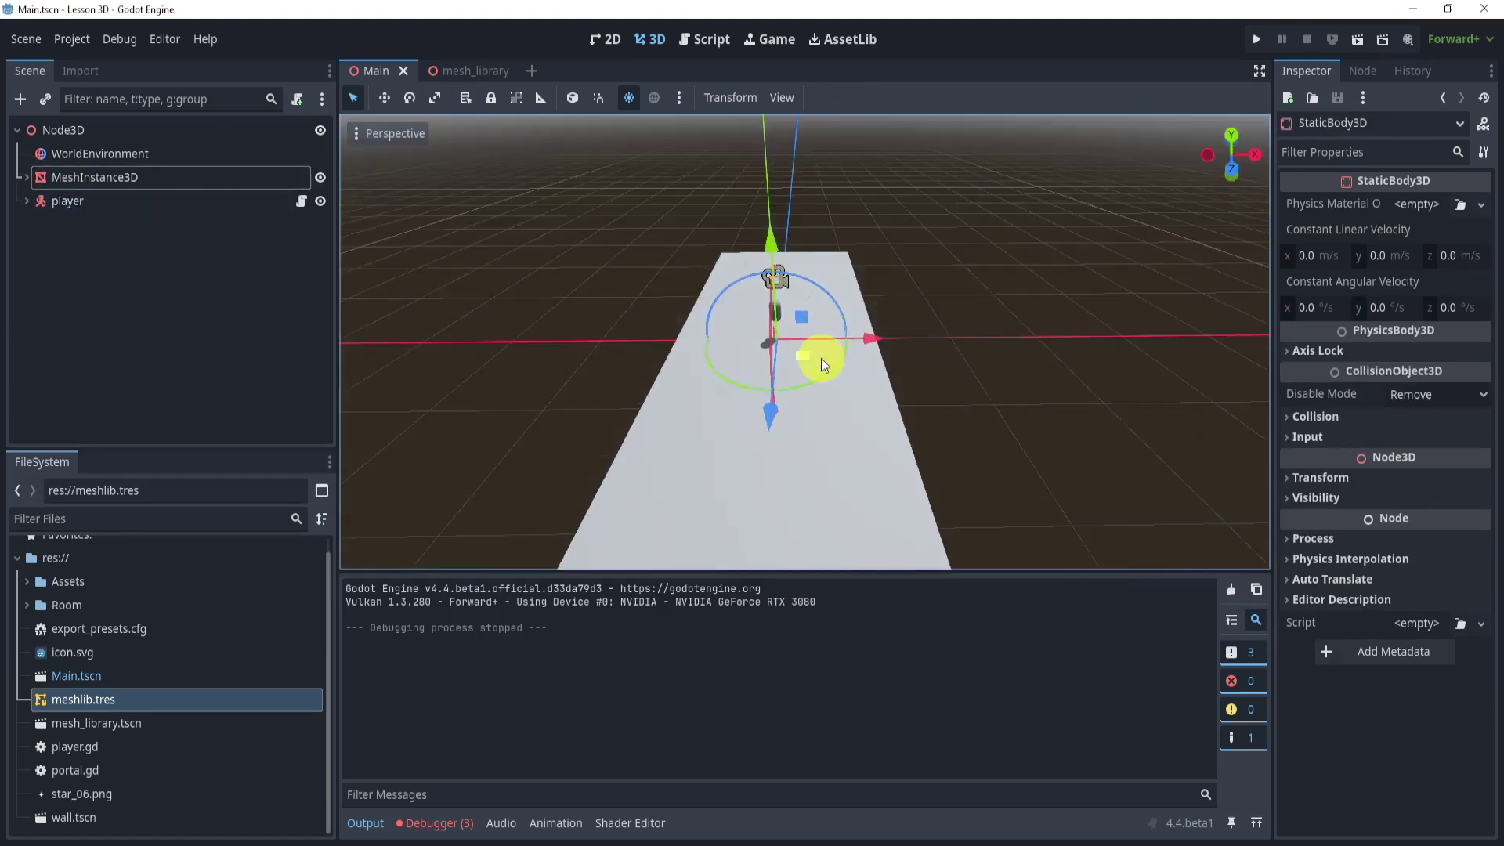
scroll(814, 349, "up", 3)
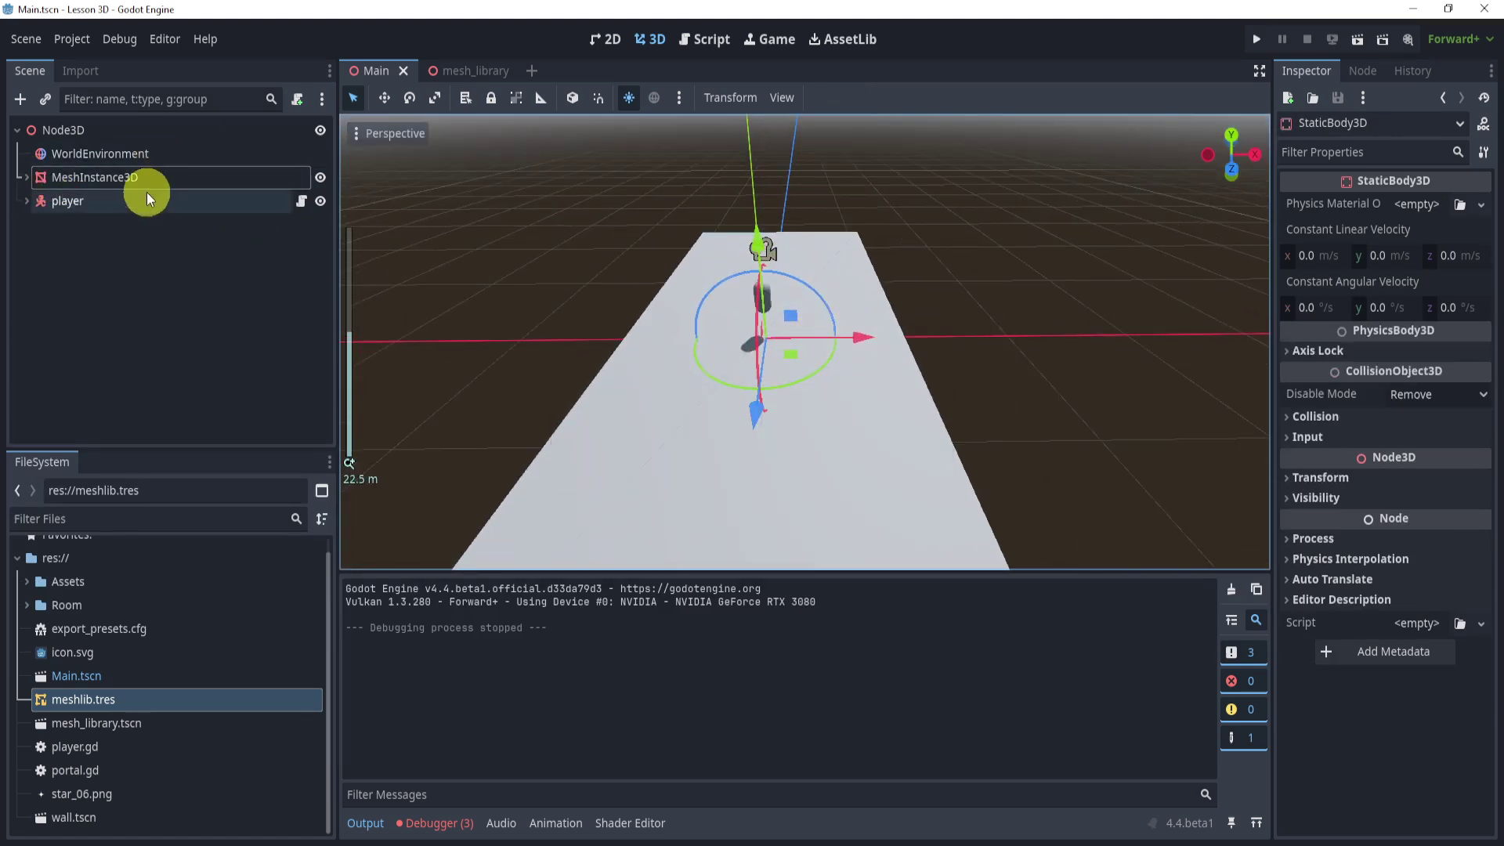
left_click(27, 201)
left_click(88, 270)
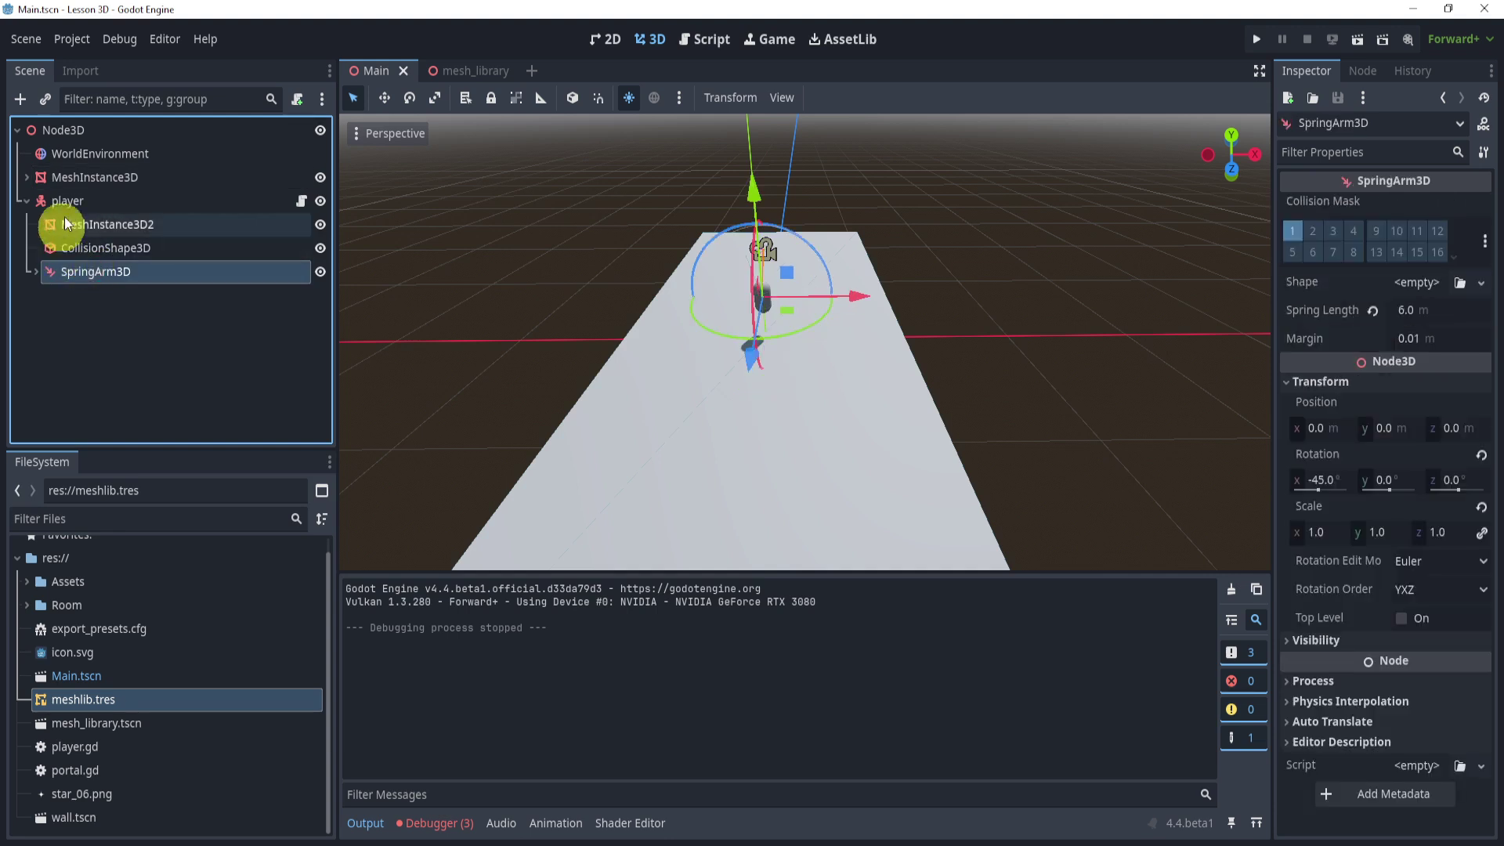
left_click(26, 200)
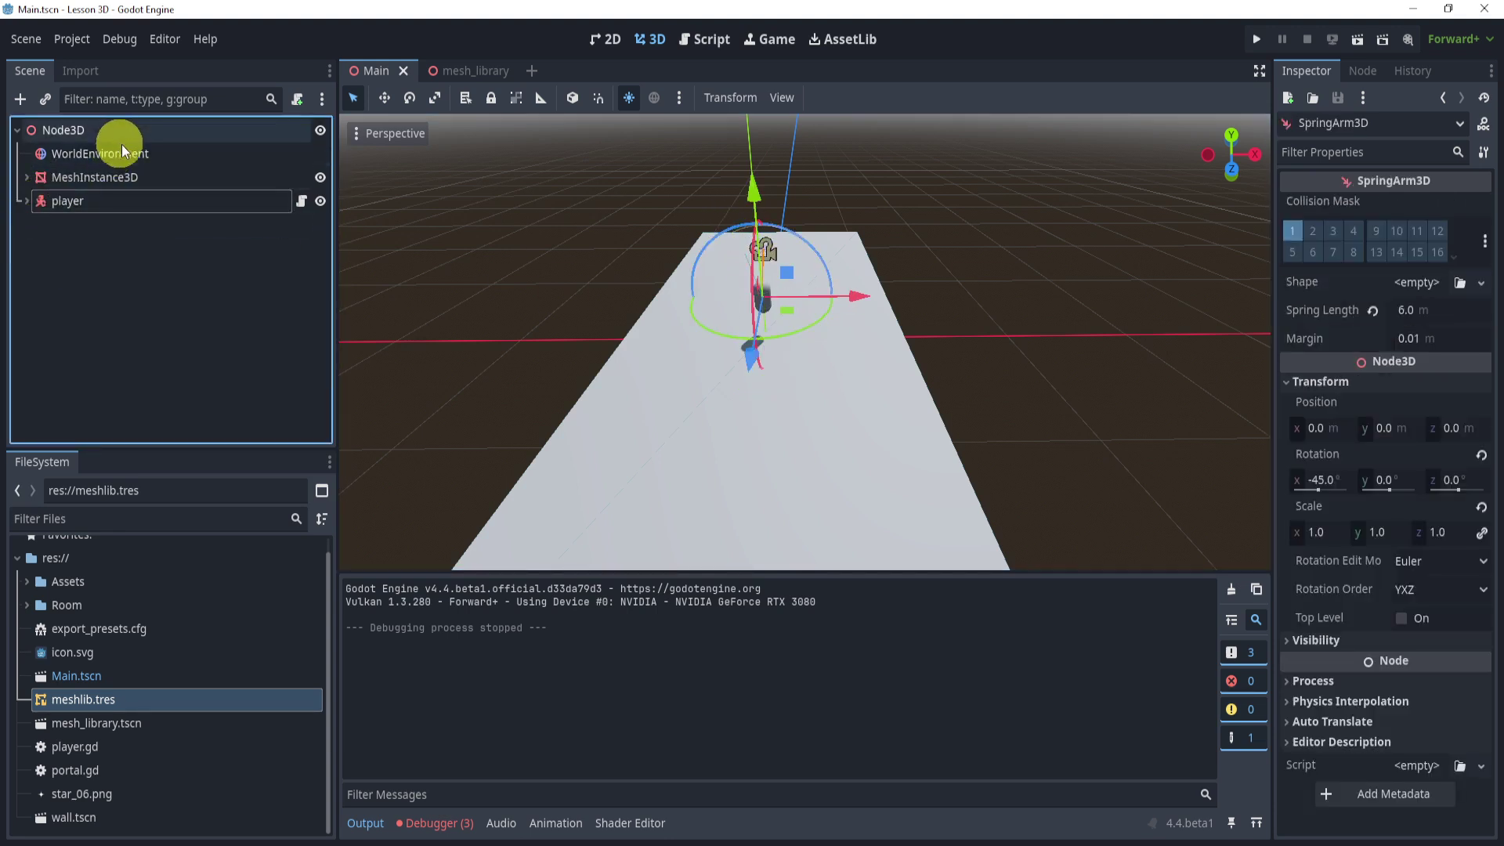
Step: Clear the WorldEnvironment node's sky, background mode and environment resource back to their defaults in a widened Inspector
left_click(122, 149)
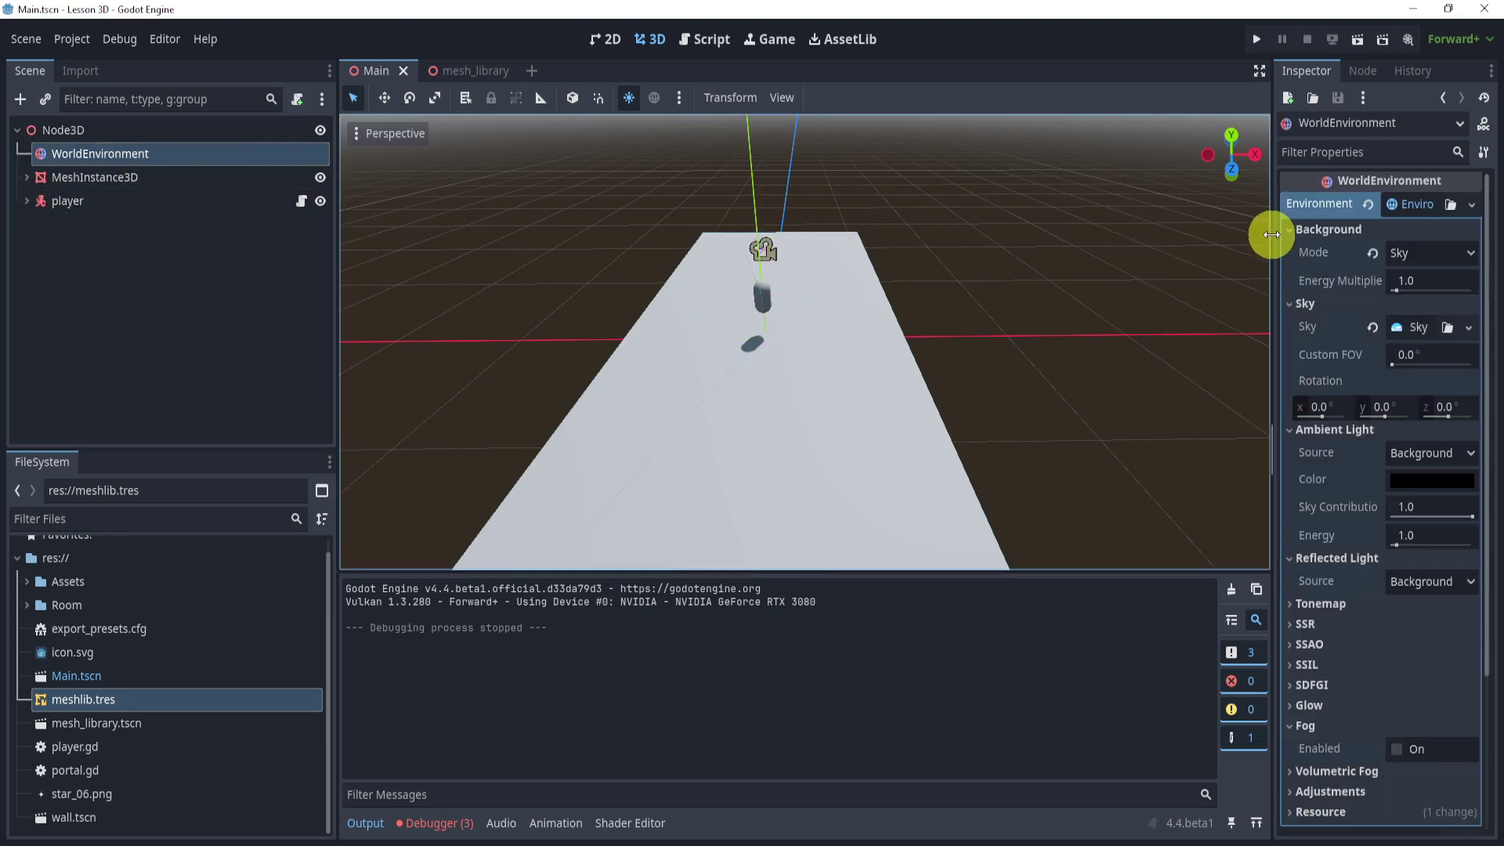
left_click_drag(1272, 235, 1113, 227)
left_click(1294, 328)
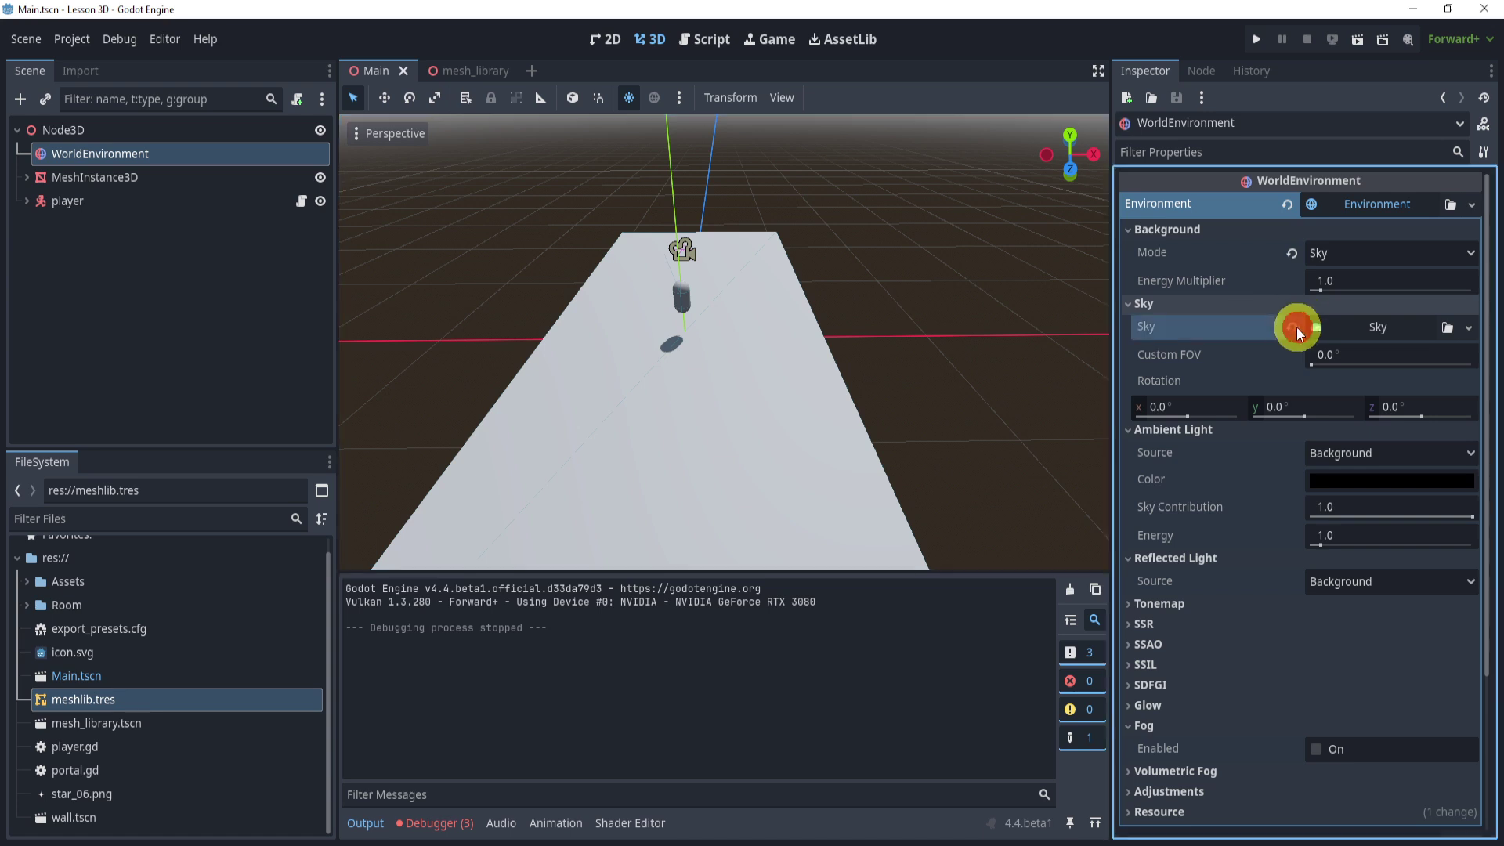
left_click(1294, 235)
left_click(1294, 235)
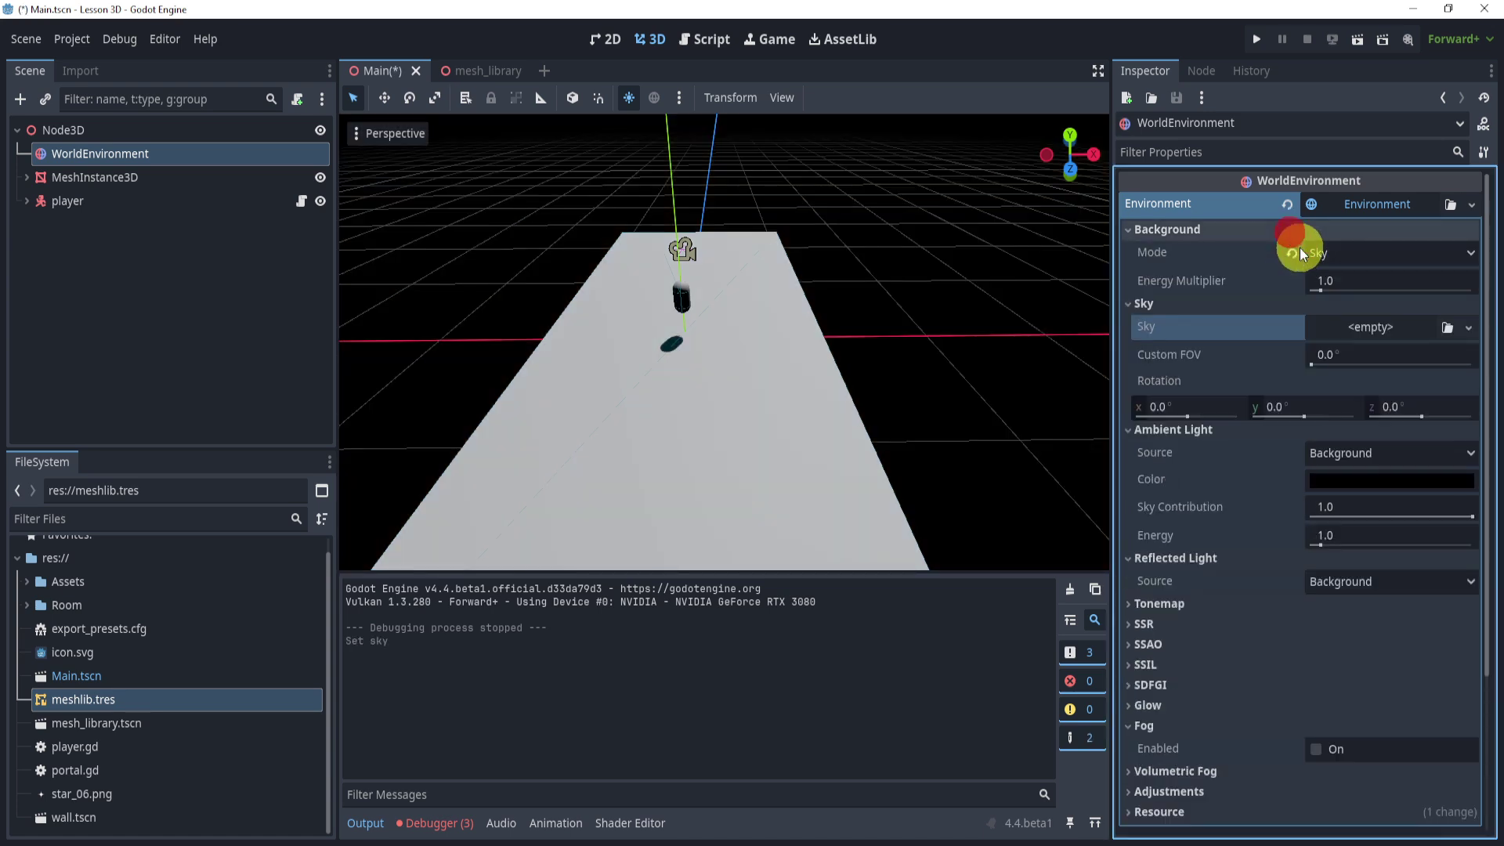
left_click(1292, 253)
left_click(1287, 203)
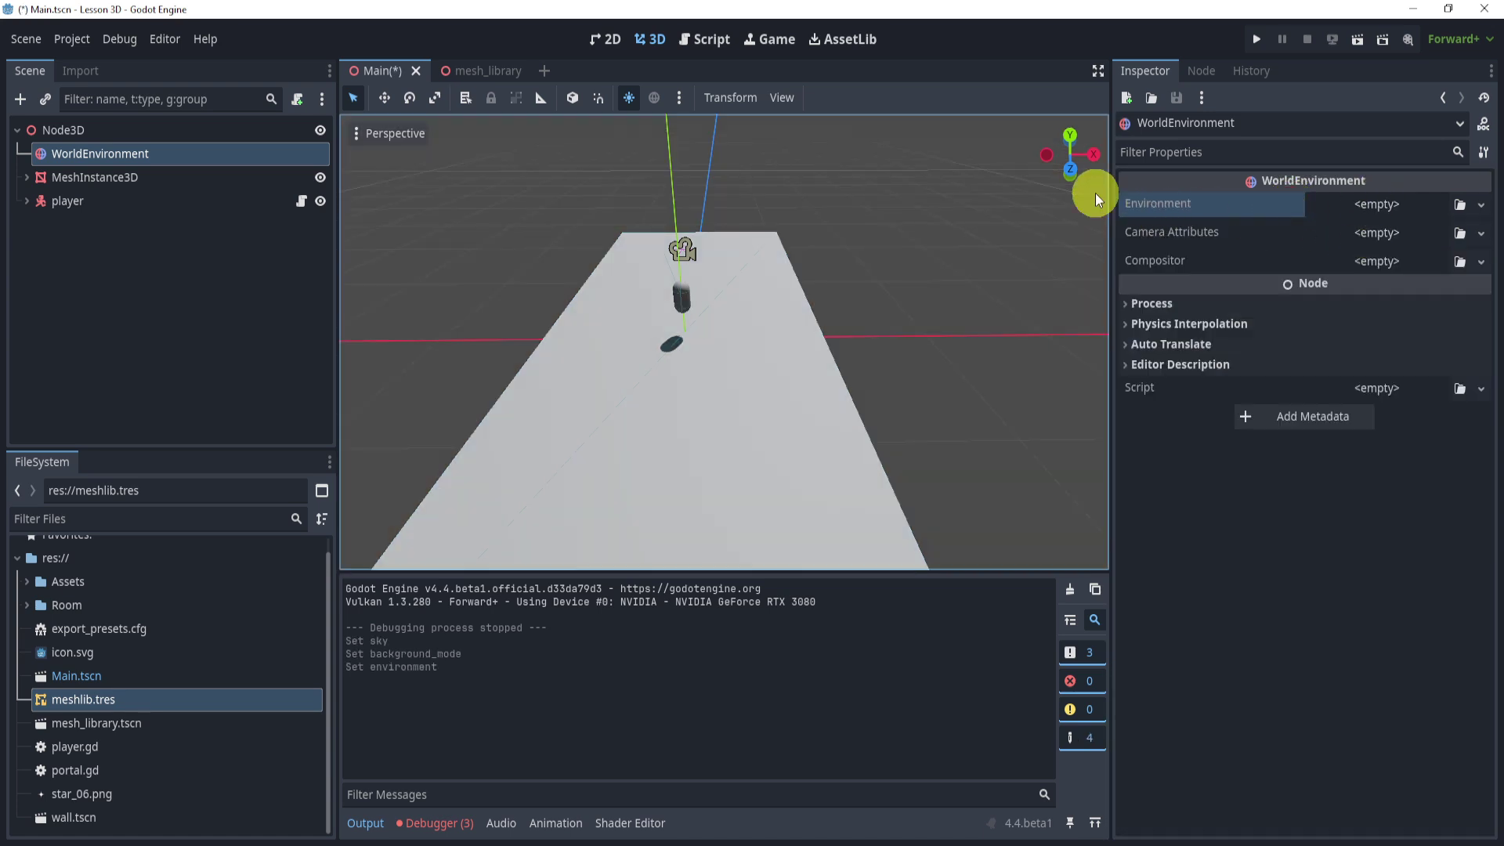
Step: Create a new Environment resource on the WorldEnvironment node and set its background mode to Sky
left_click(1369, 197)
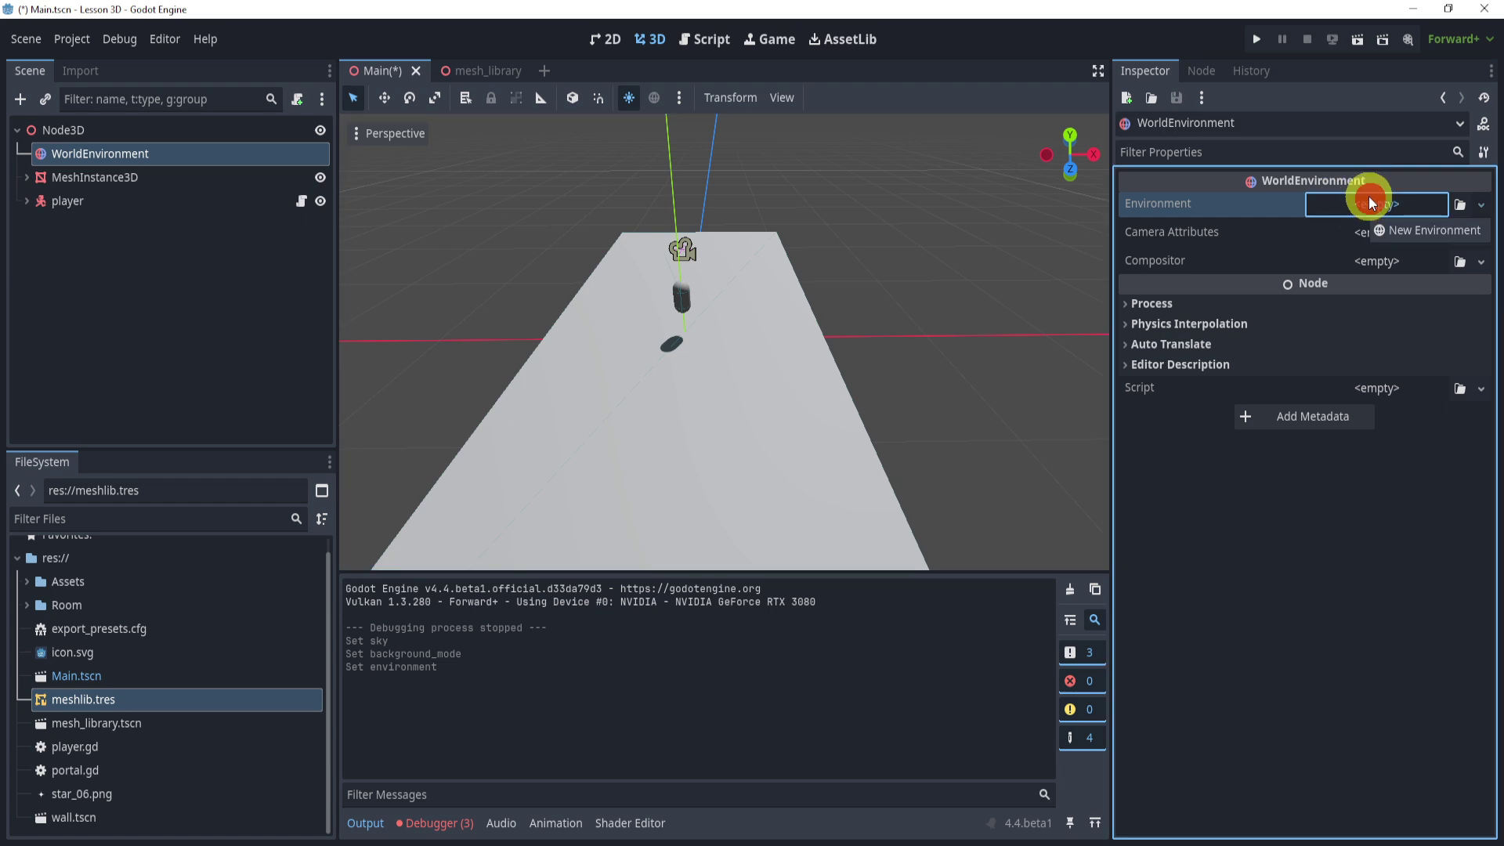
left_click(1413, 234)
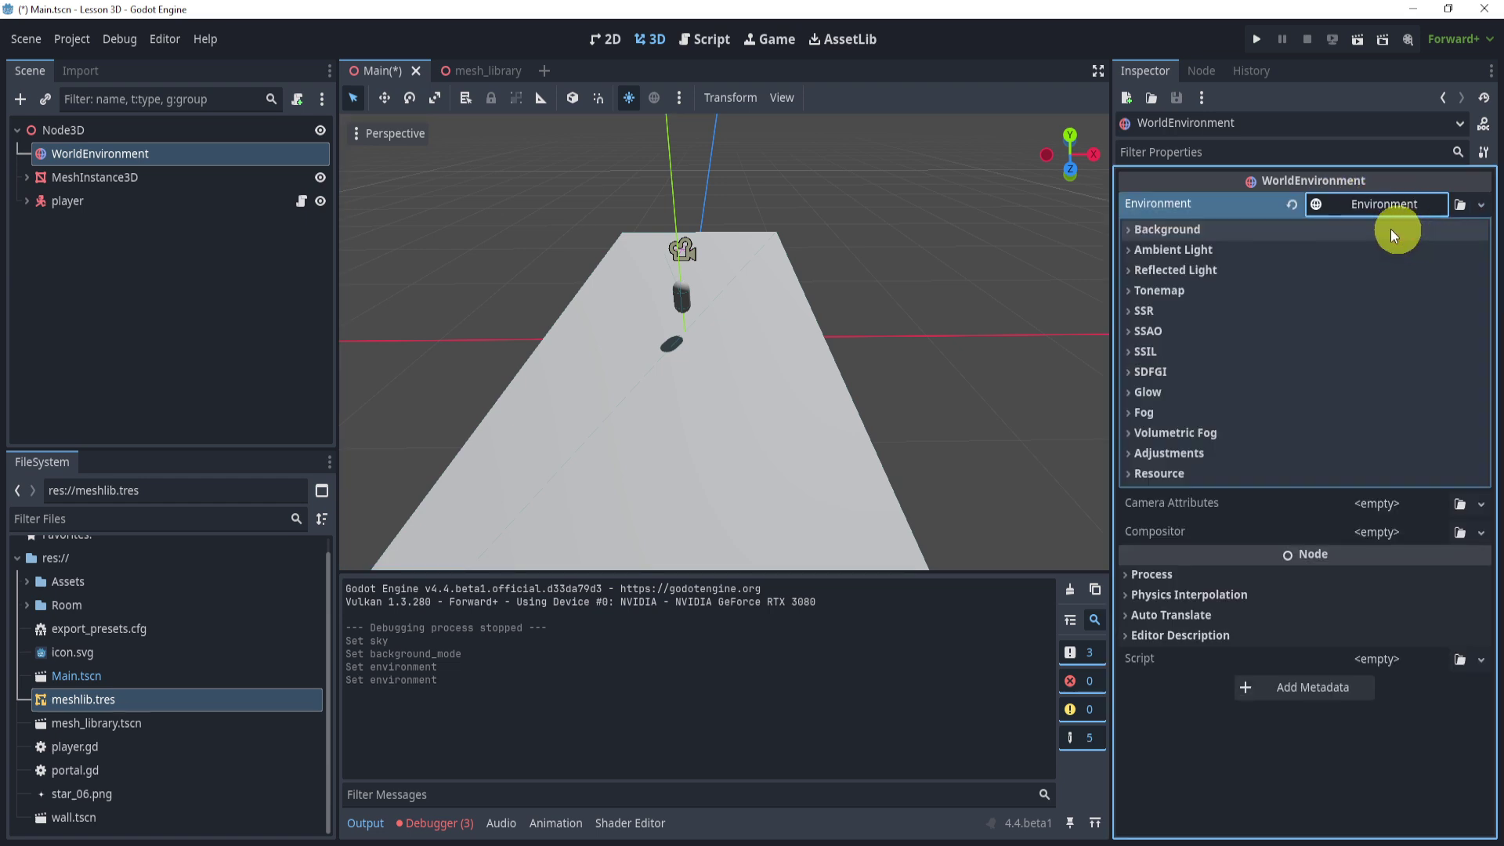
left_click(1341, 230)
left_click(1351, 250)
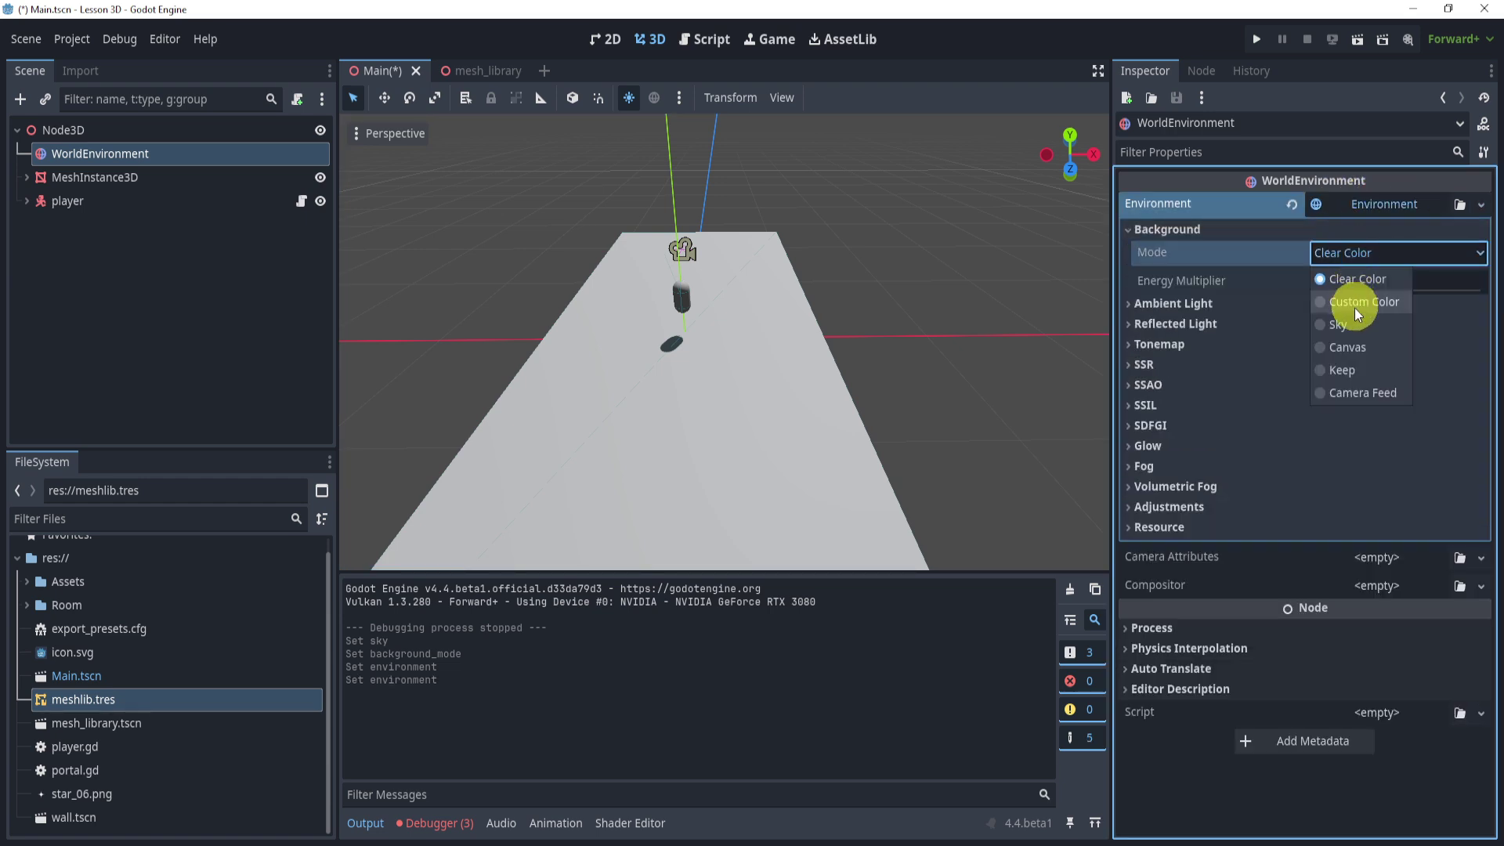
left_click(1352, 323)
left_click(1367, 250)
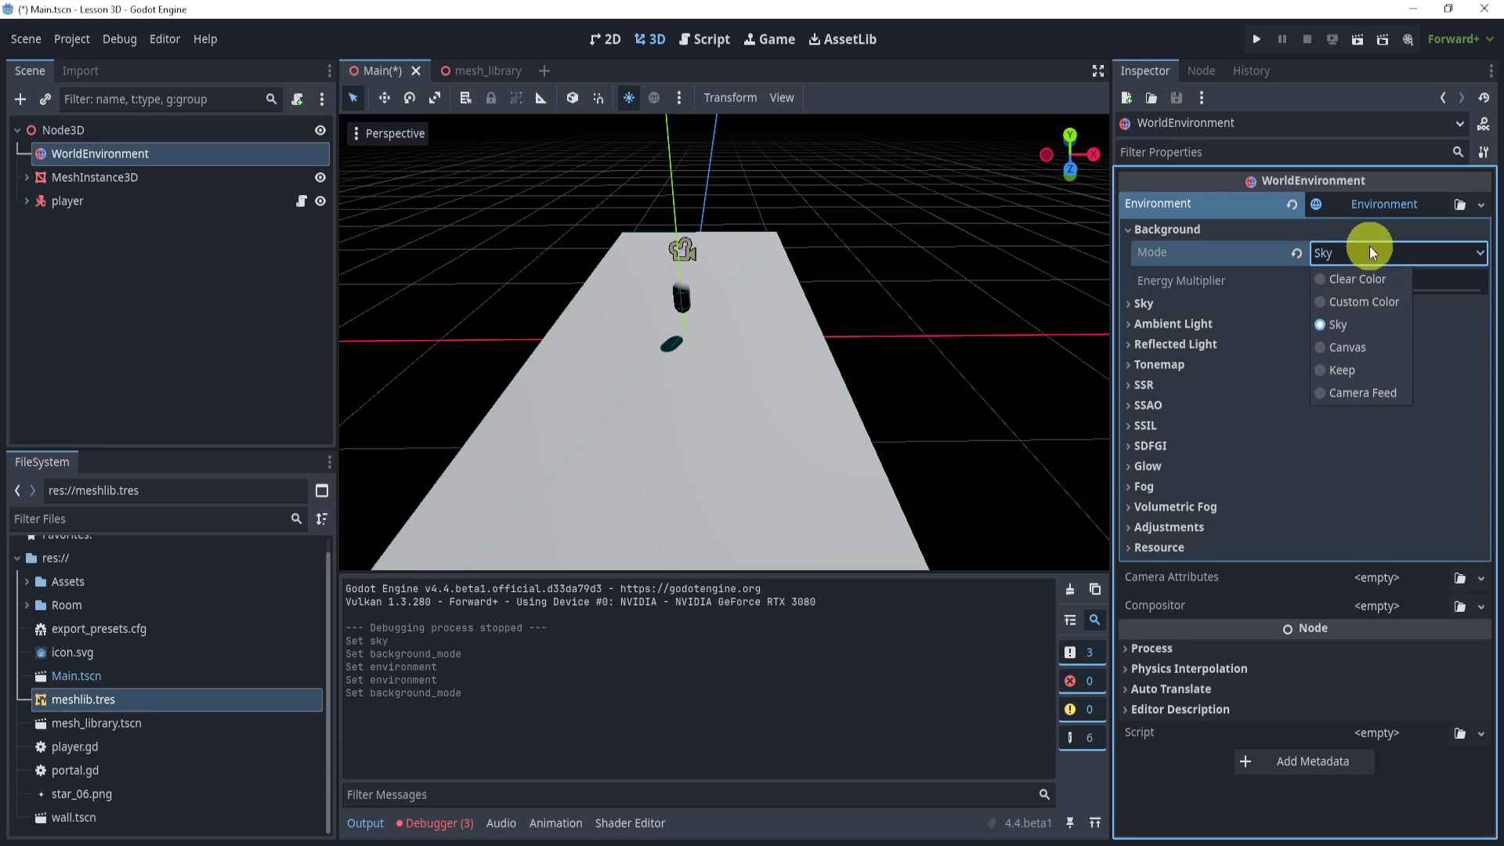
left_click(1347, 326)
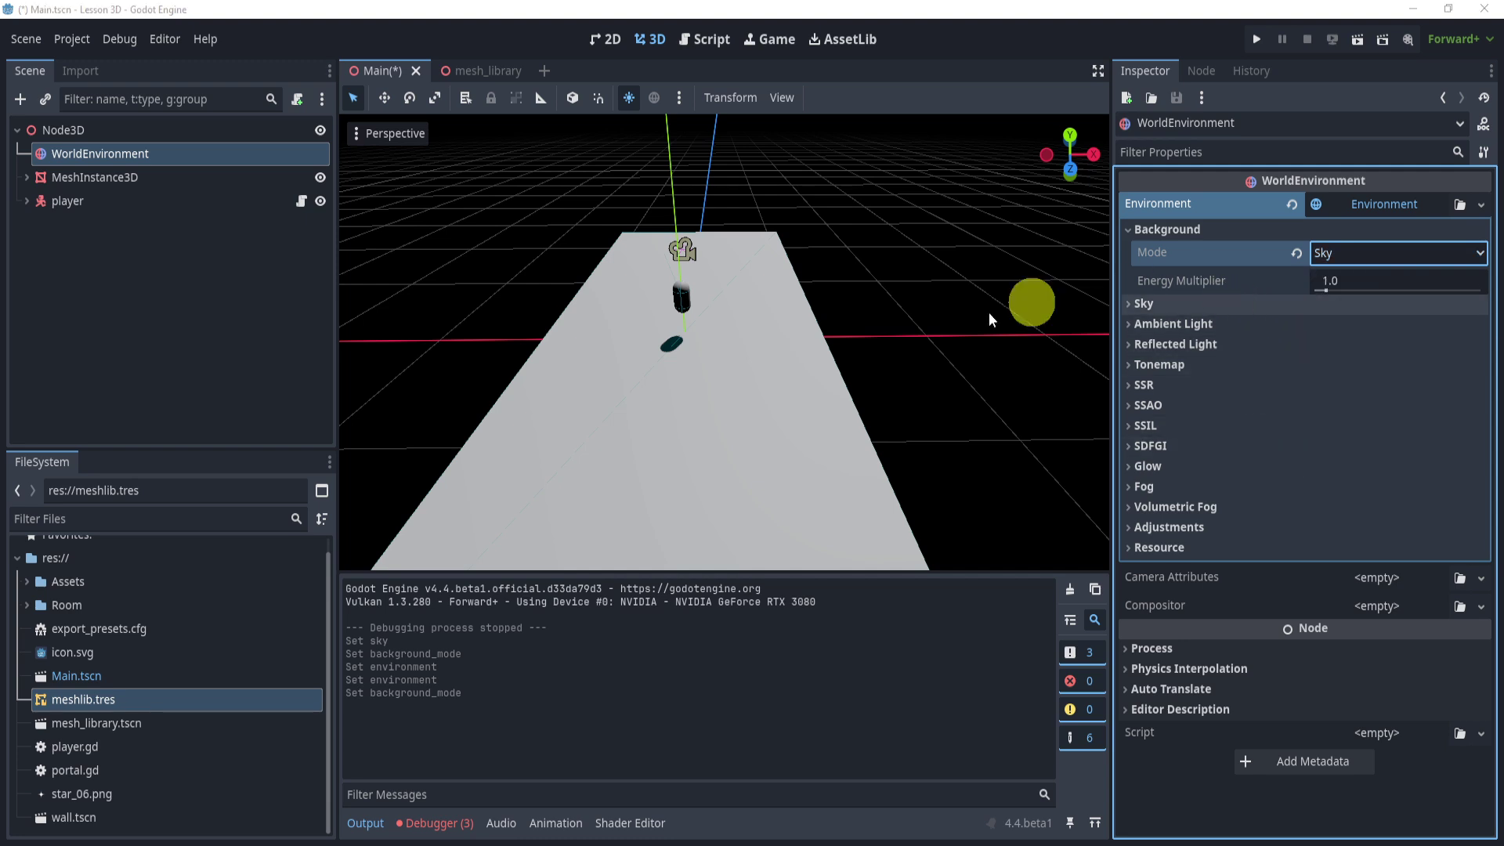
Step: Add a new Sky resource to the environment and give it a new ProceduralSkyMaterial
middle_click_drag(989, 311, 885, 208)
left_click(1361, 304)
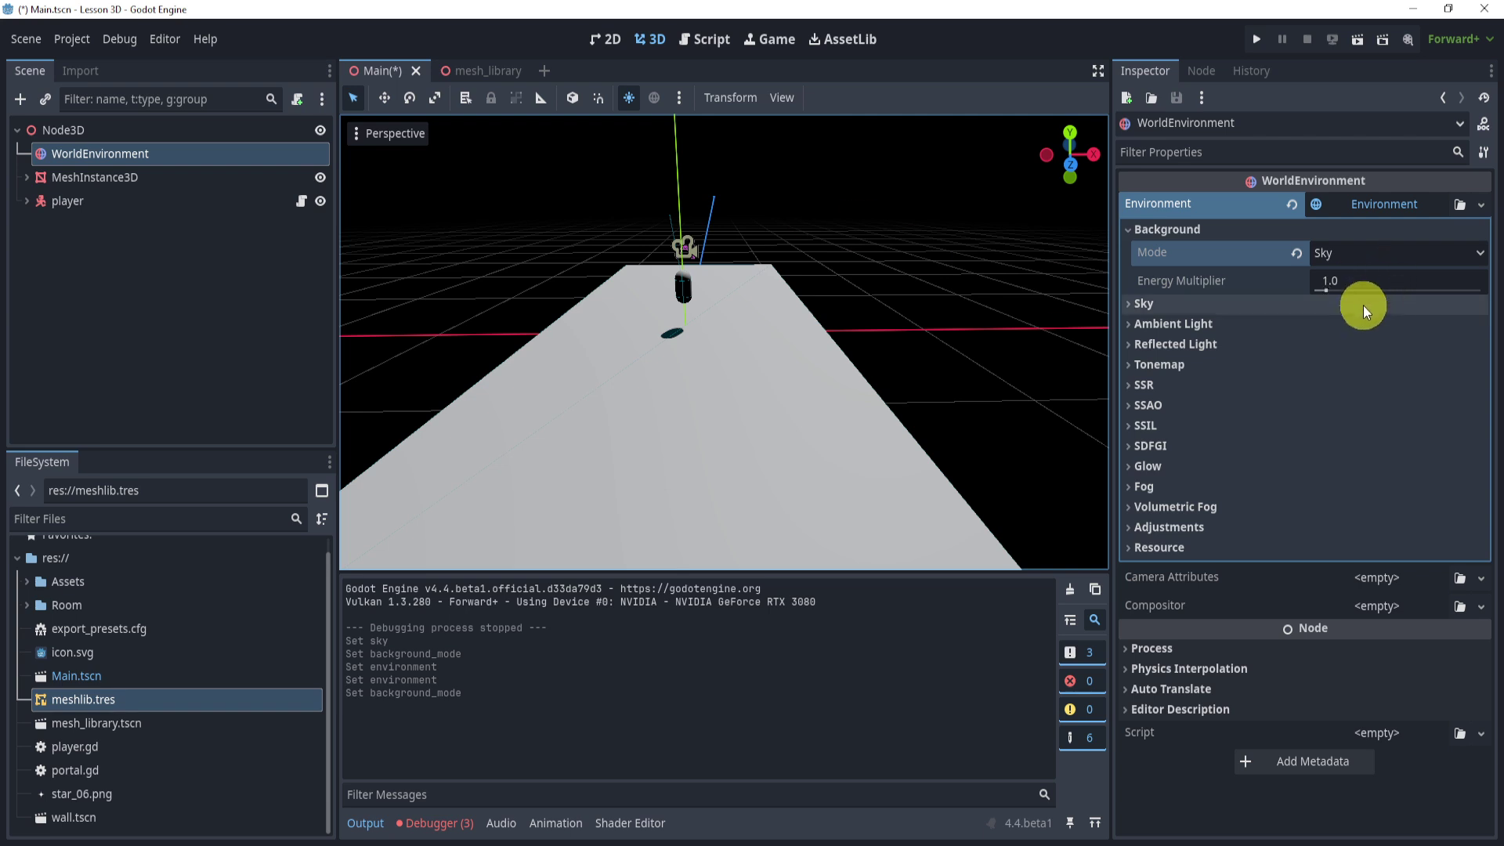
left_click(1401, 324)
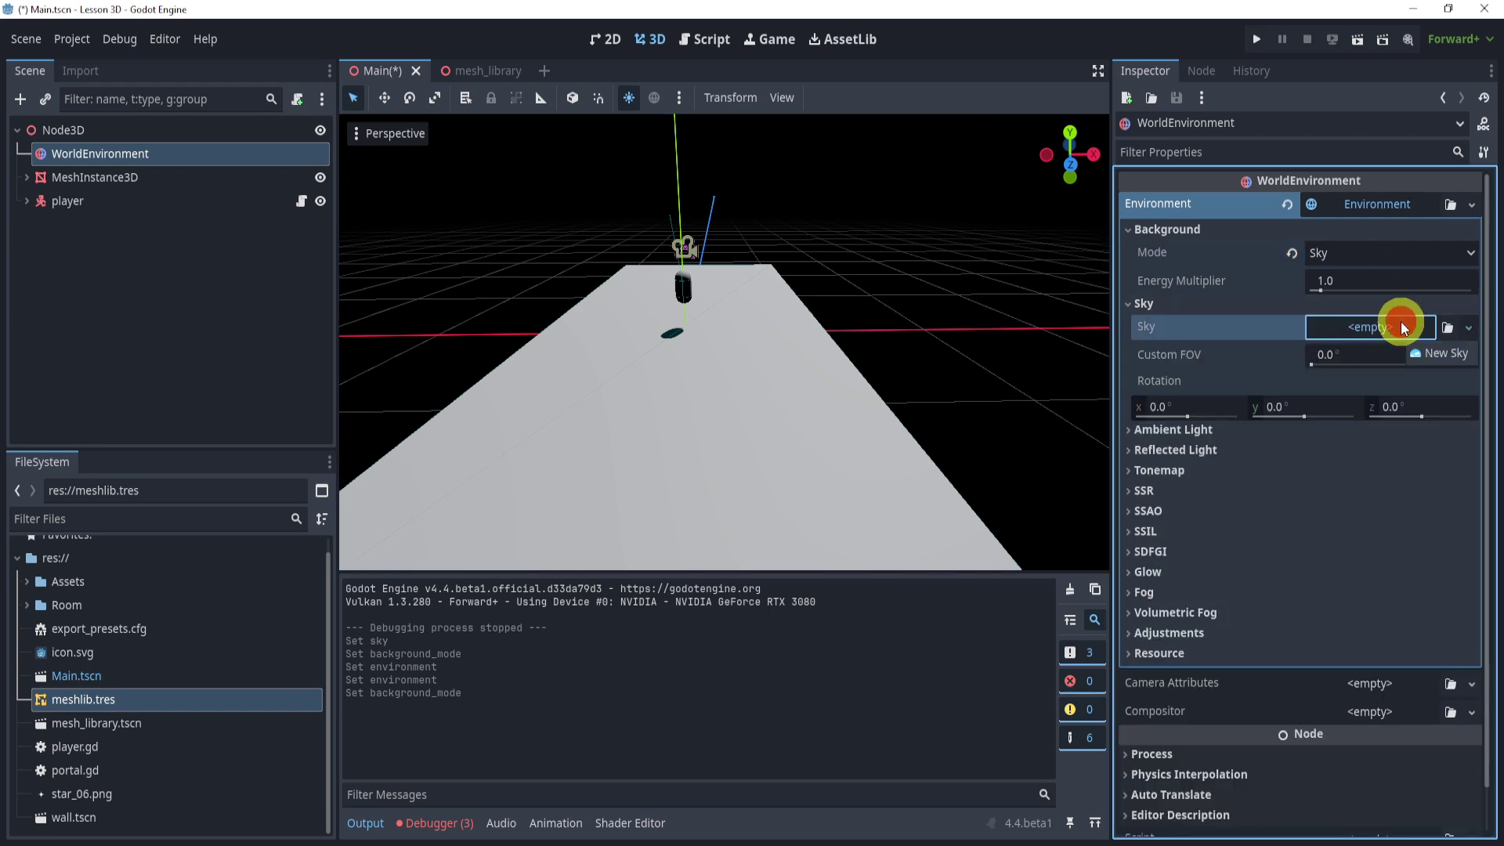
left_click(1417, 359)
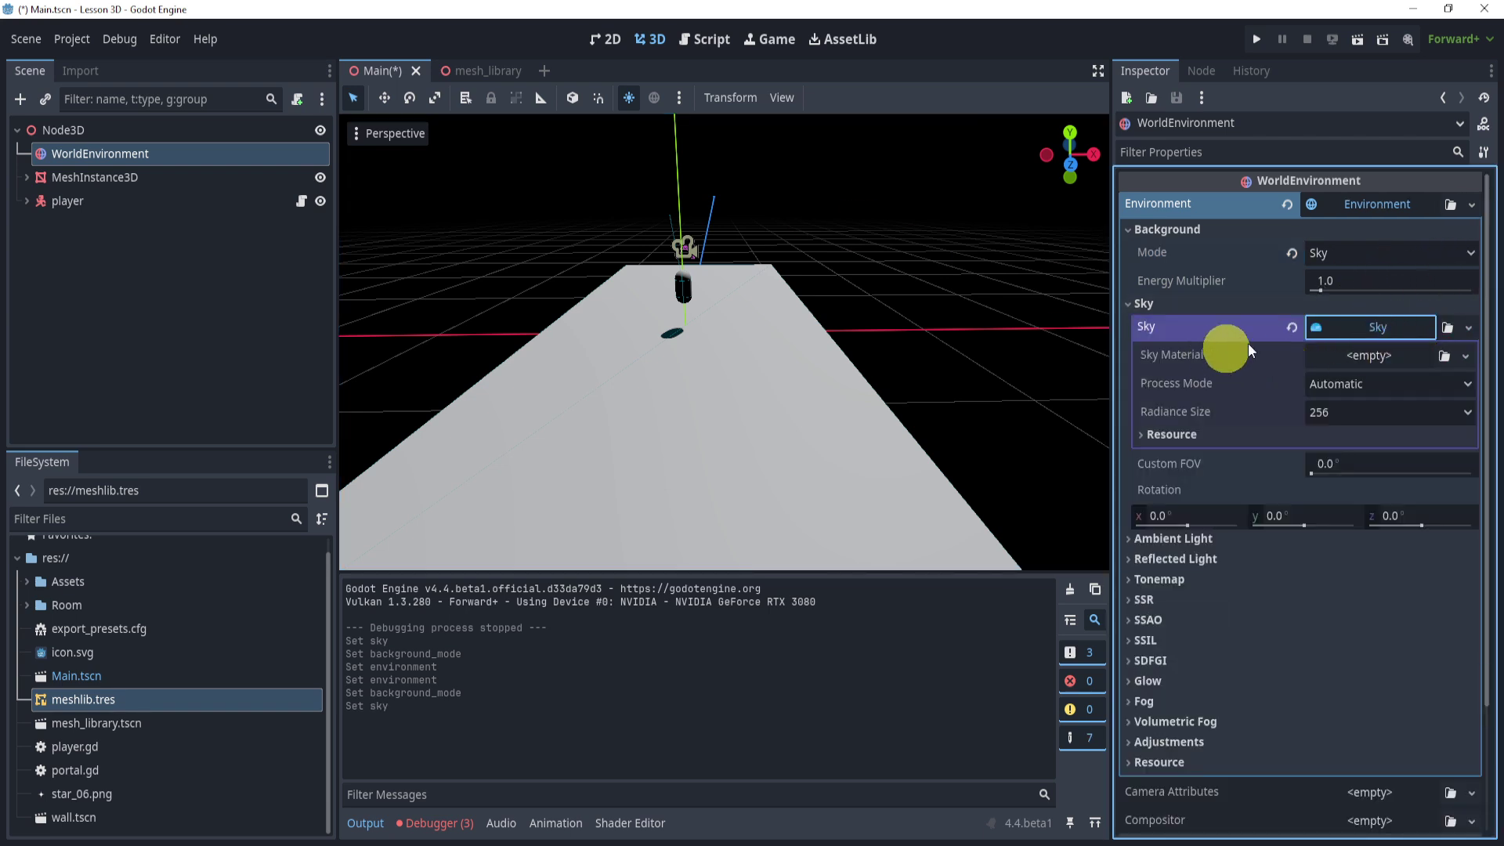
left_click(1377, 355)
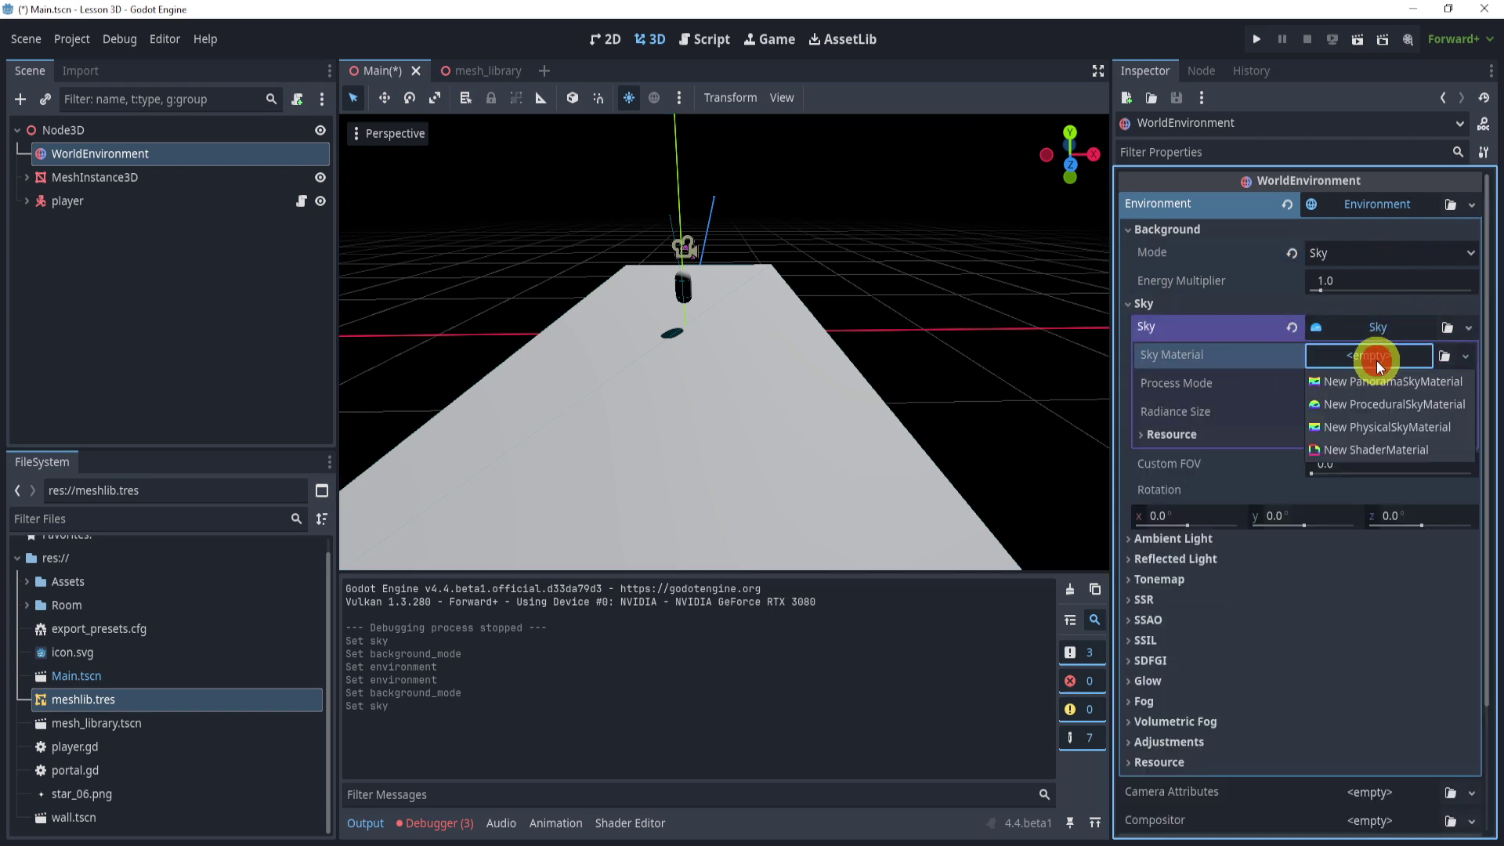
left_click(1338, 405)
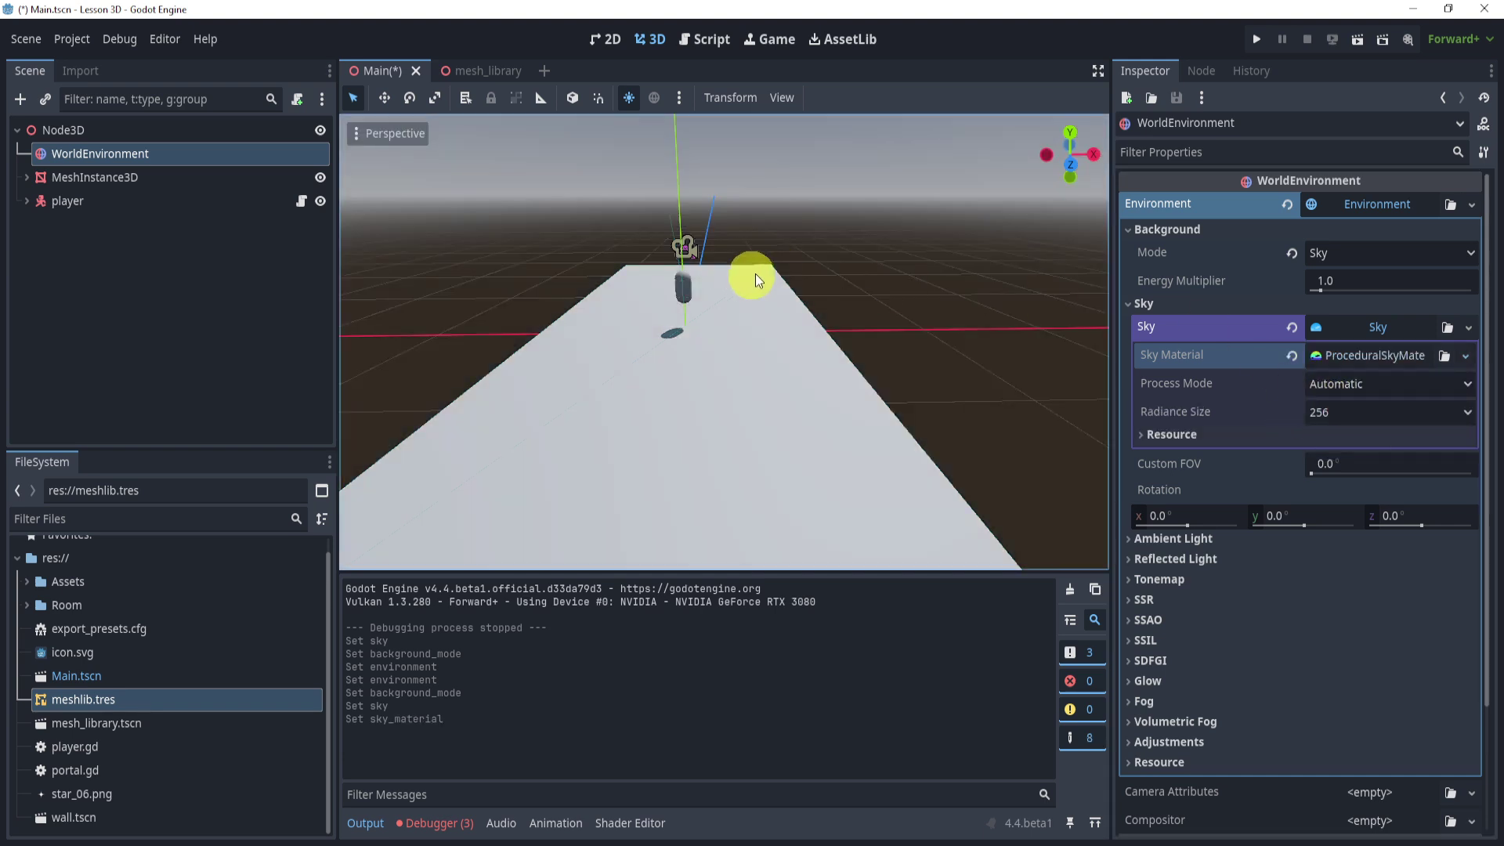
middle_click_drag(749, 224, 827, 234)
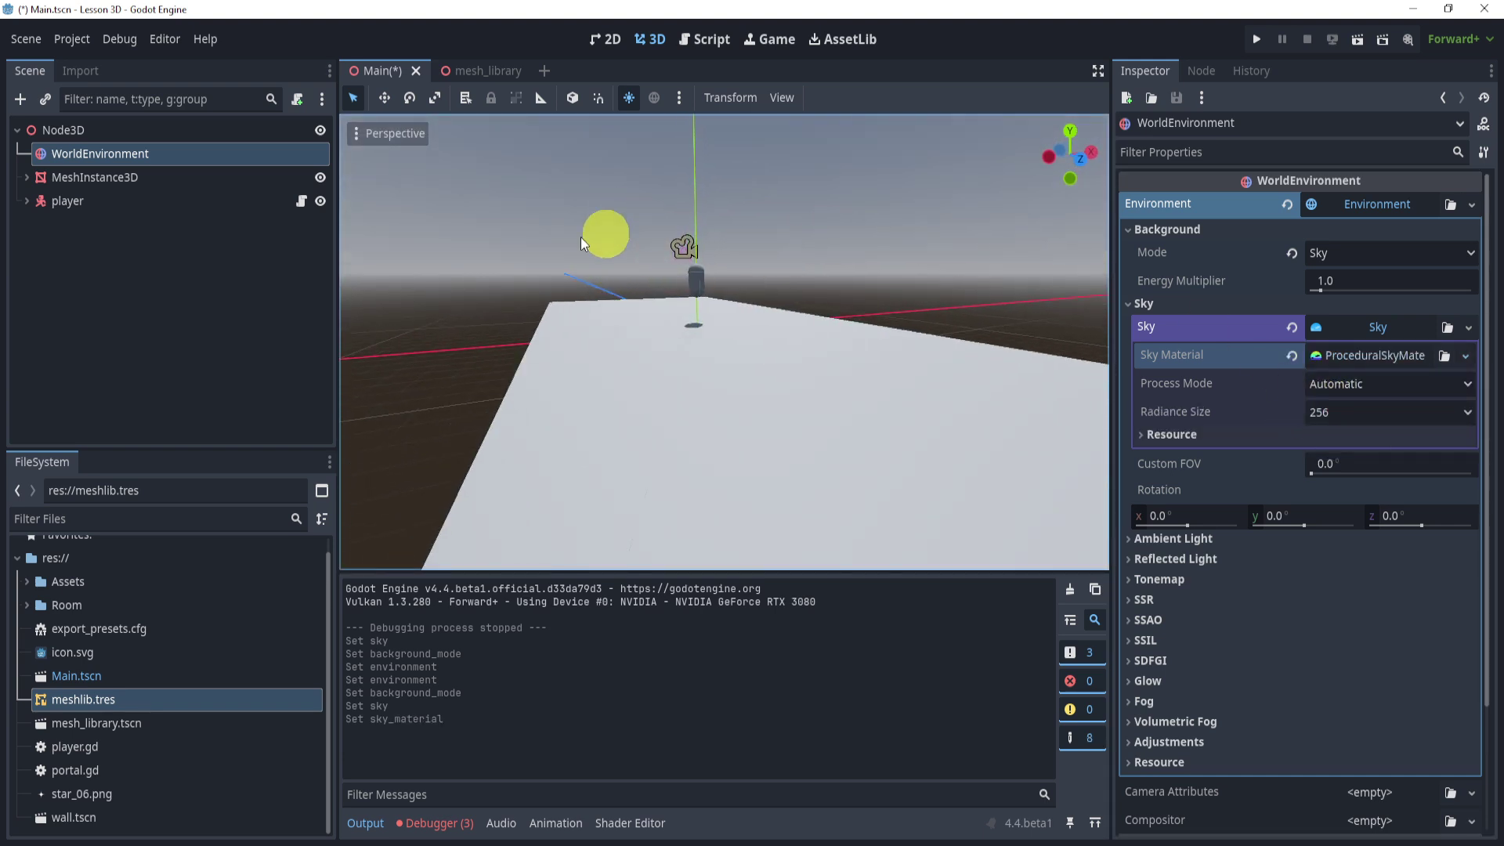
Step: Expand the procedural sky material and examine its Sky, Ground, Sun and Resource settings
left_click(1379, 357)
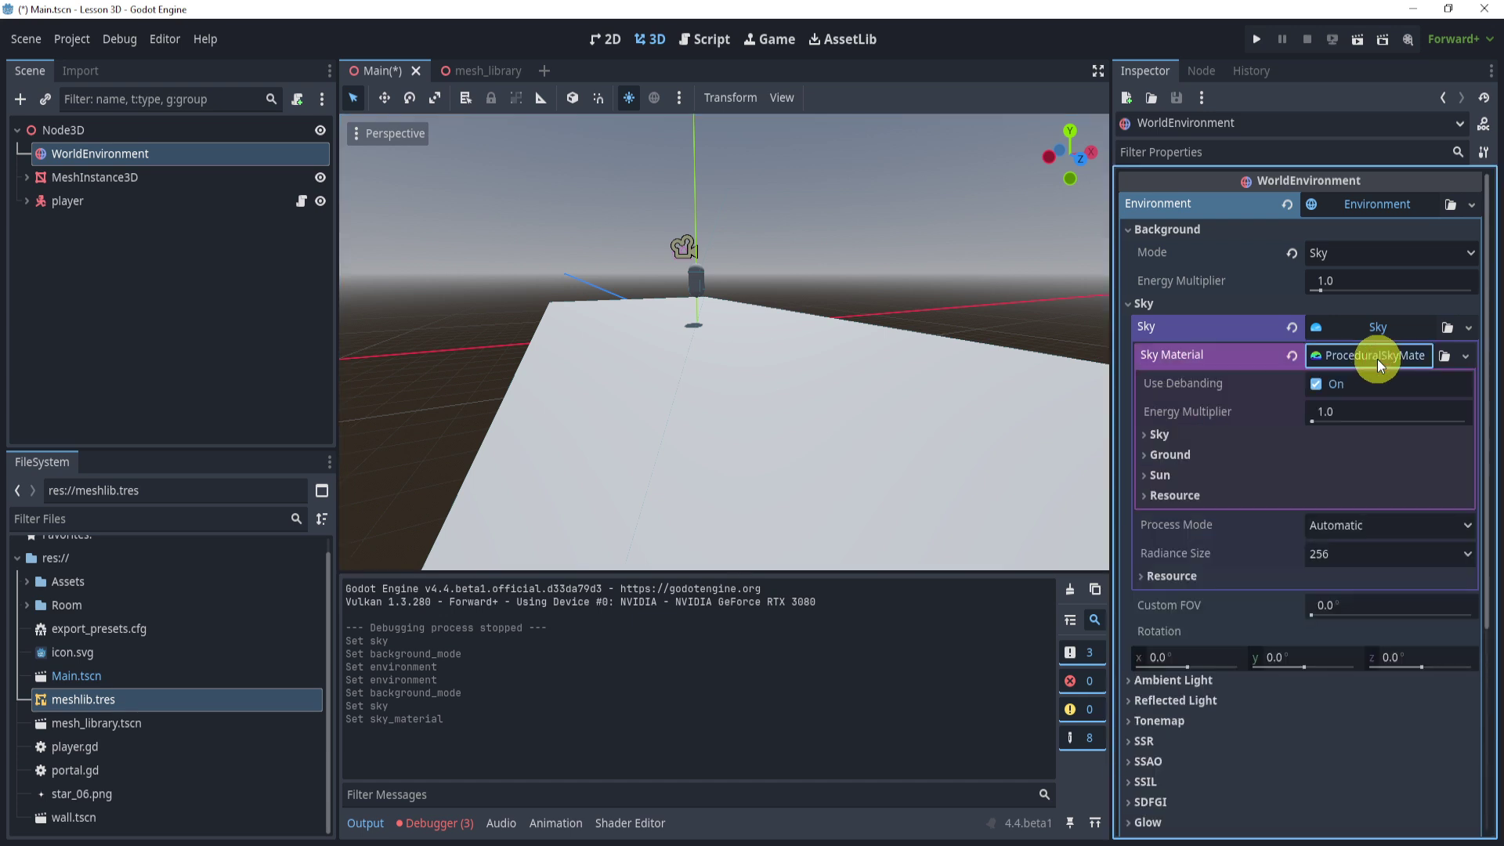
left_click(1170, 436)
left_click(1202, 621)
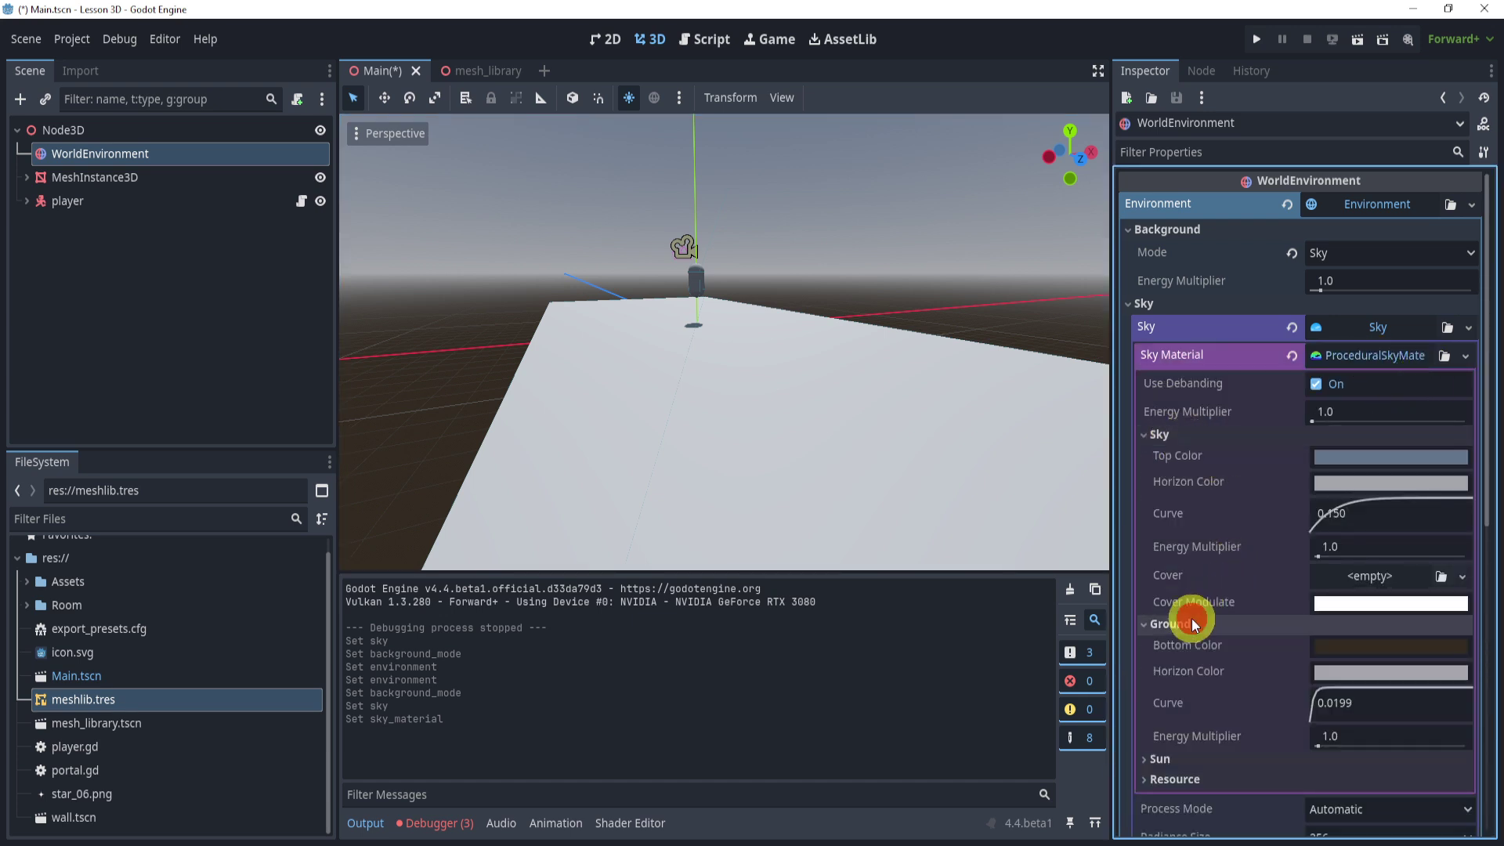
scroll(1200, 625, "down", 2)
left_click(1192, 676)
left_click(1191, 678)
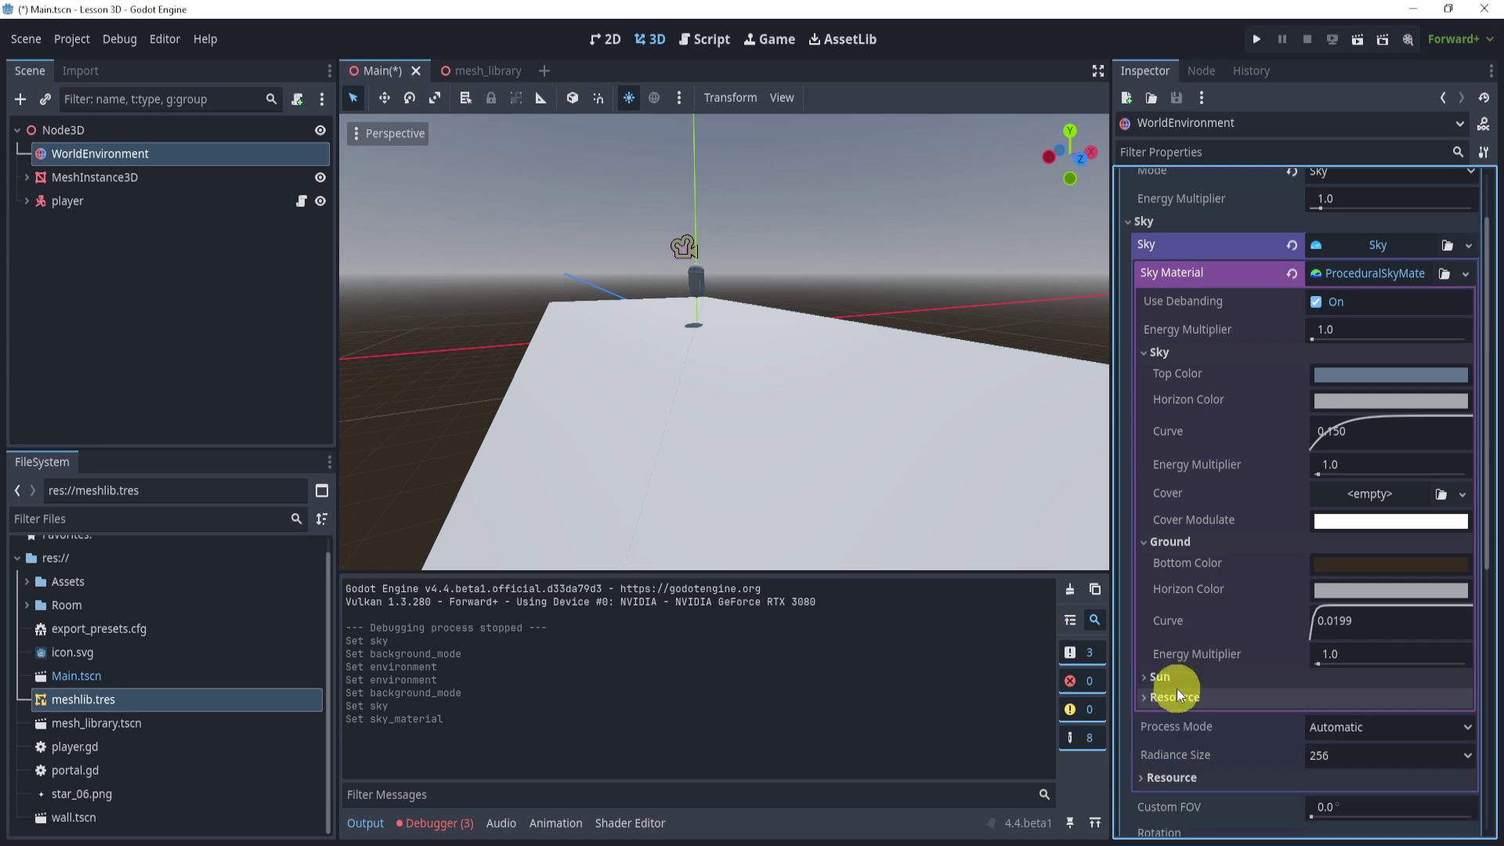
left_click(1172, 697)
left_click(1172, 698)
scroll(1154, 604, "up", 2)
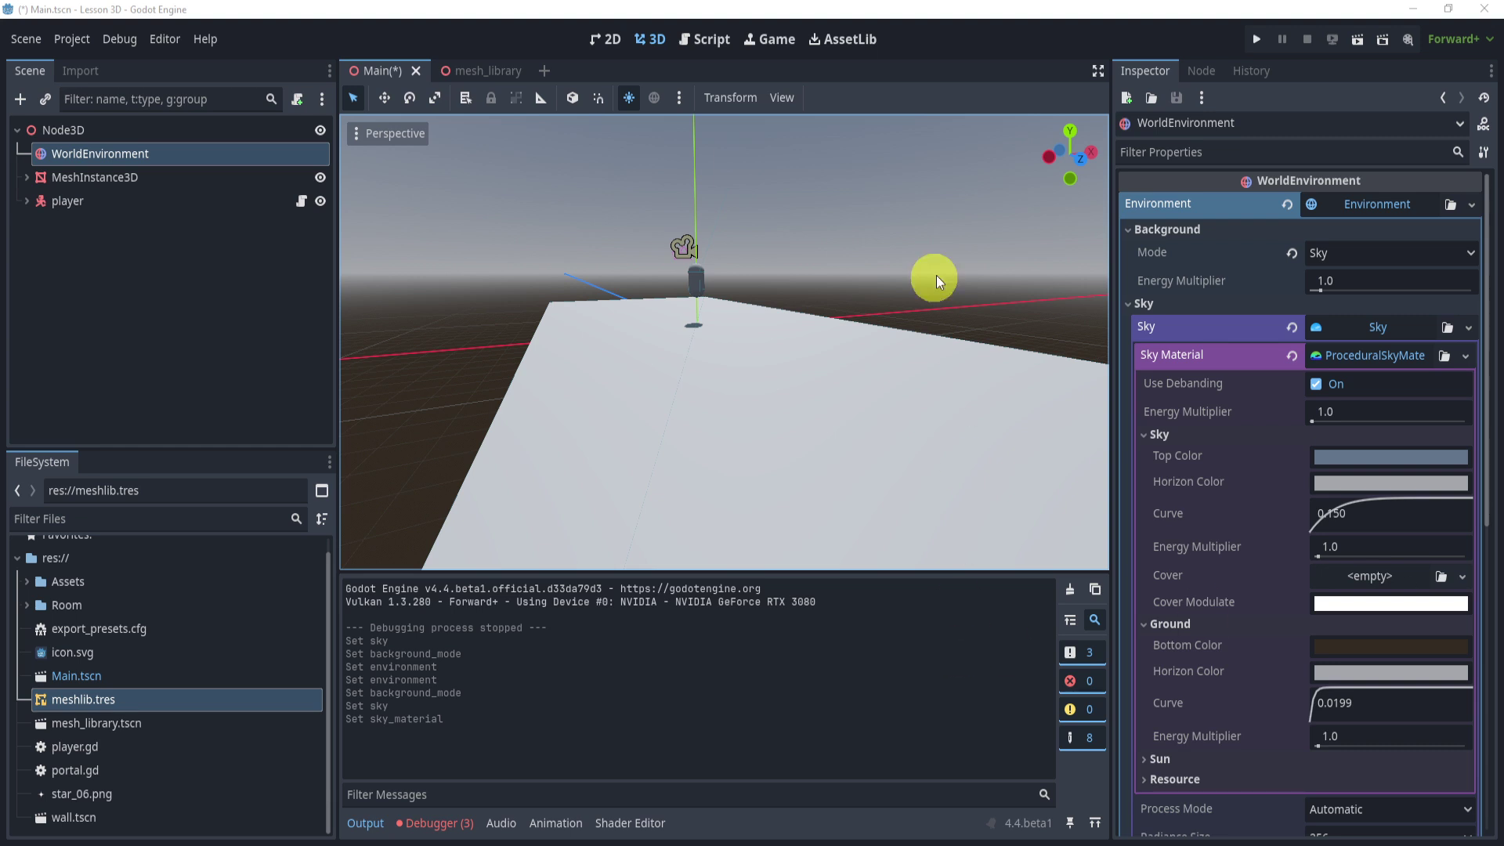
left_click(1333, 456)
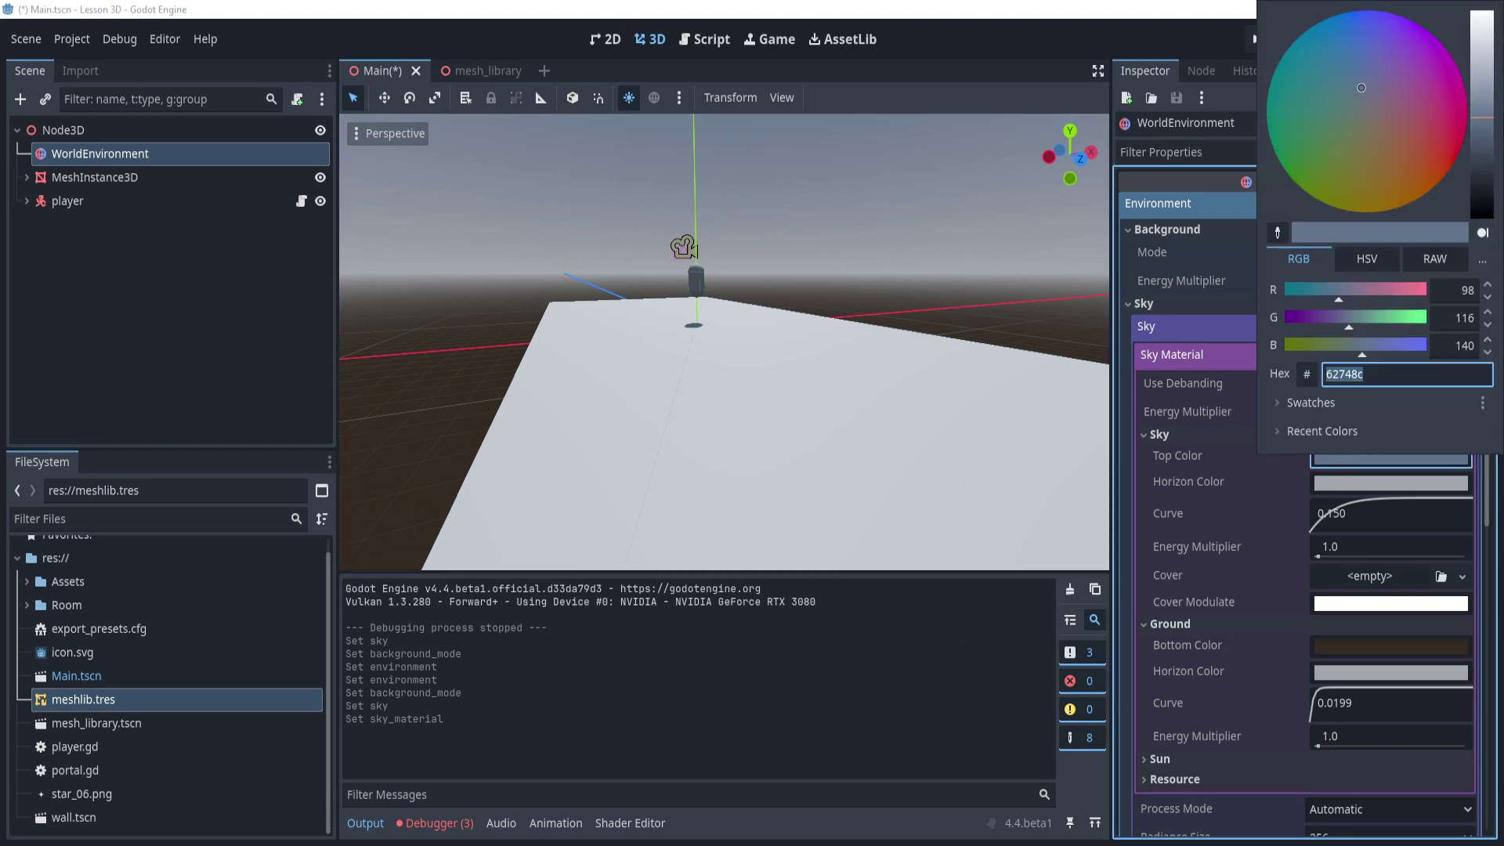
key("Escape")
left_click(1356, 464)
key("Escape")
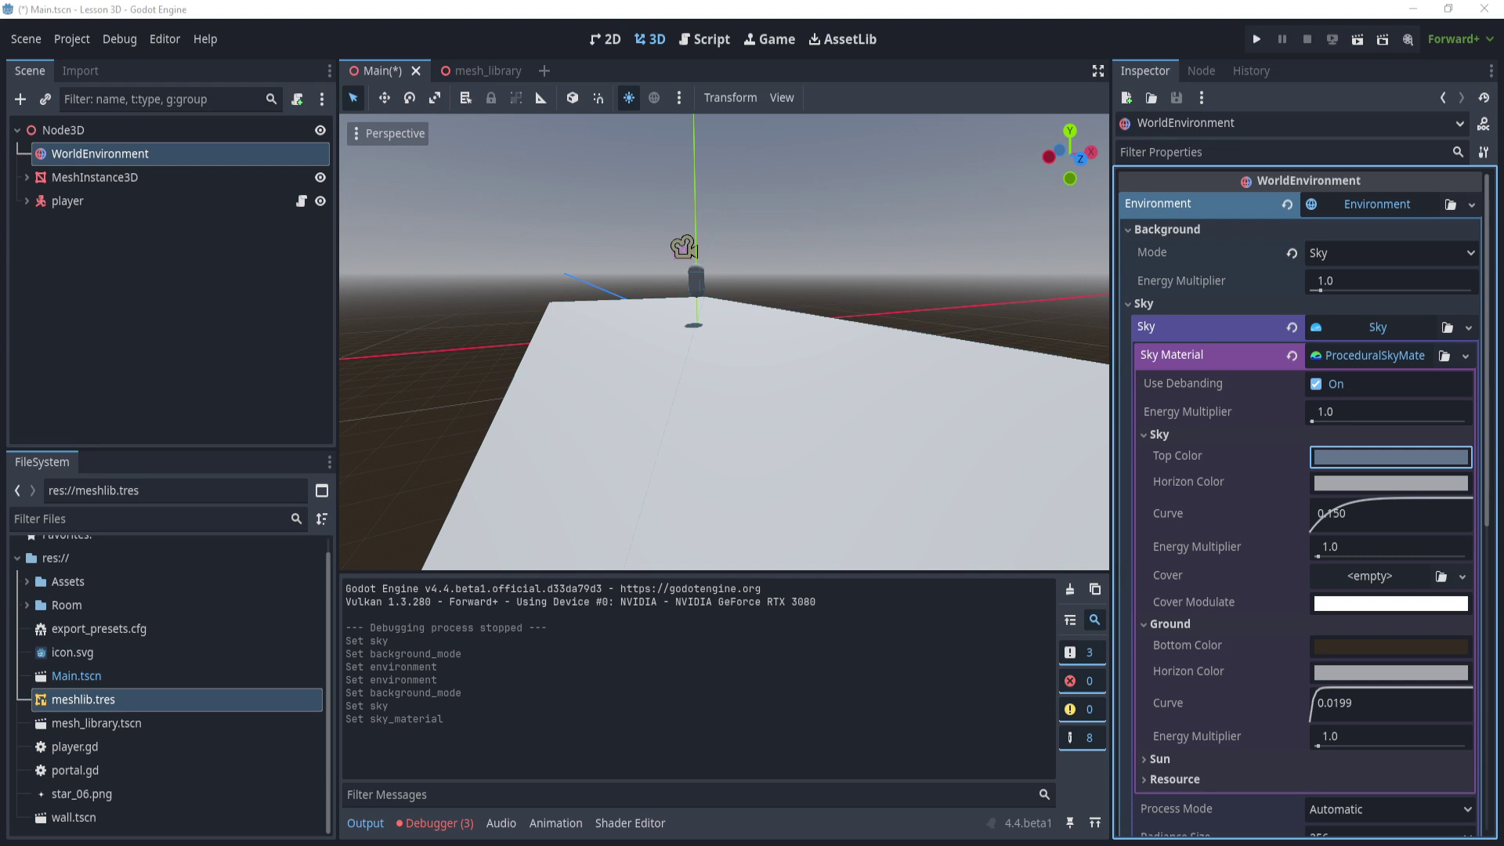
Step: Set the procedural sky's top color to the orange hex value ef6804
left_click(1388, 454)
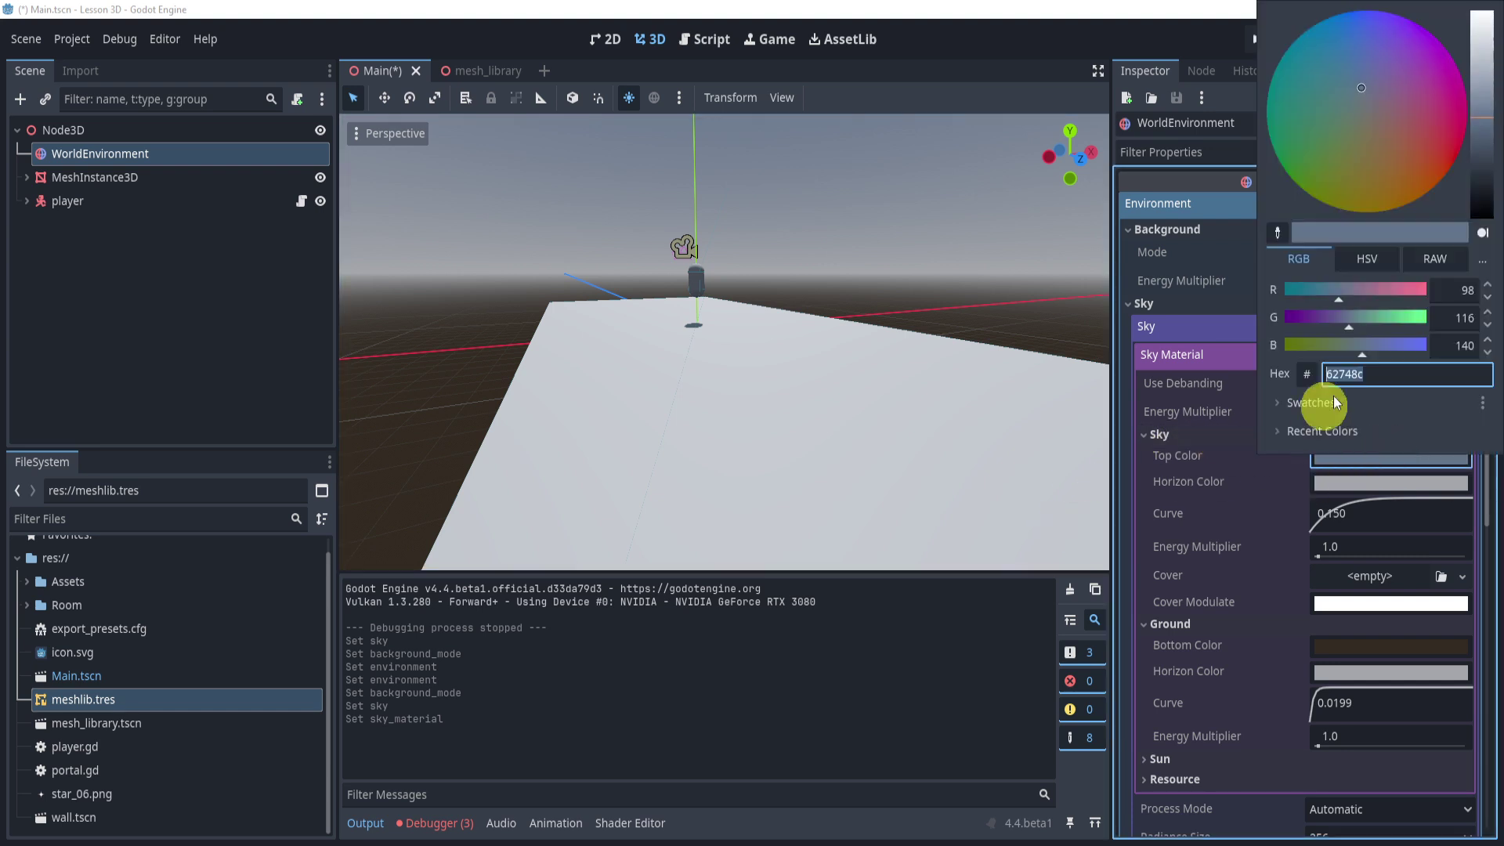
type("ef6804")
key("Escape")
left_click(1426, 455)
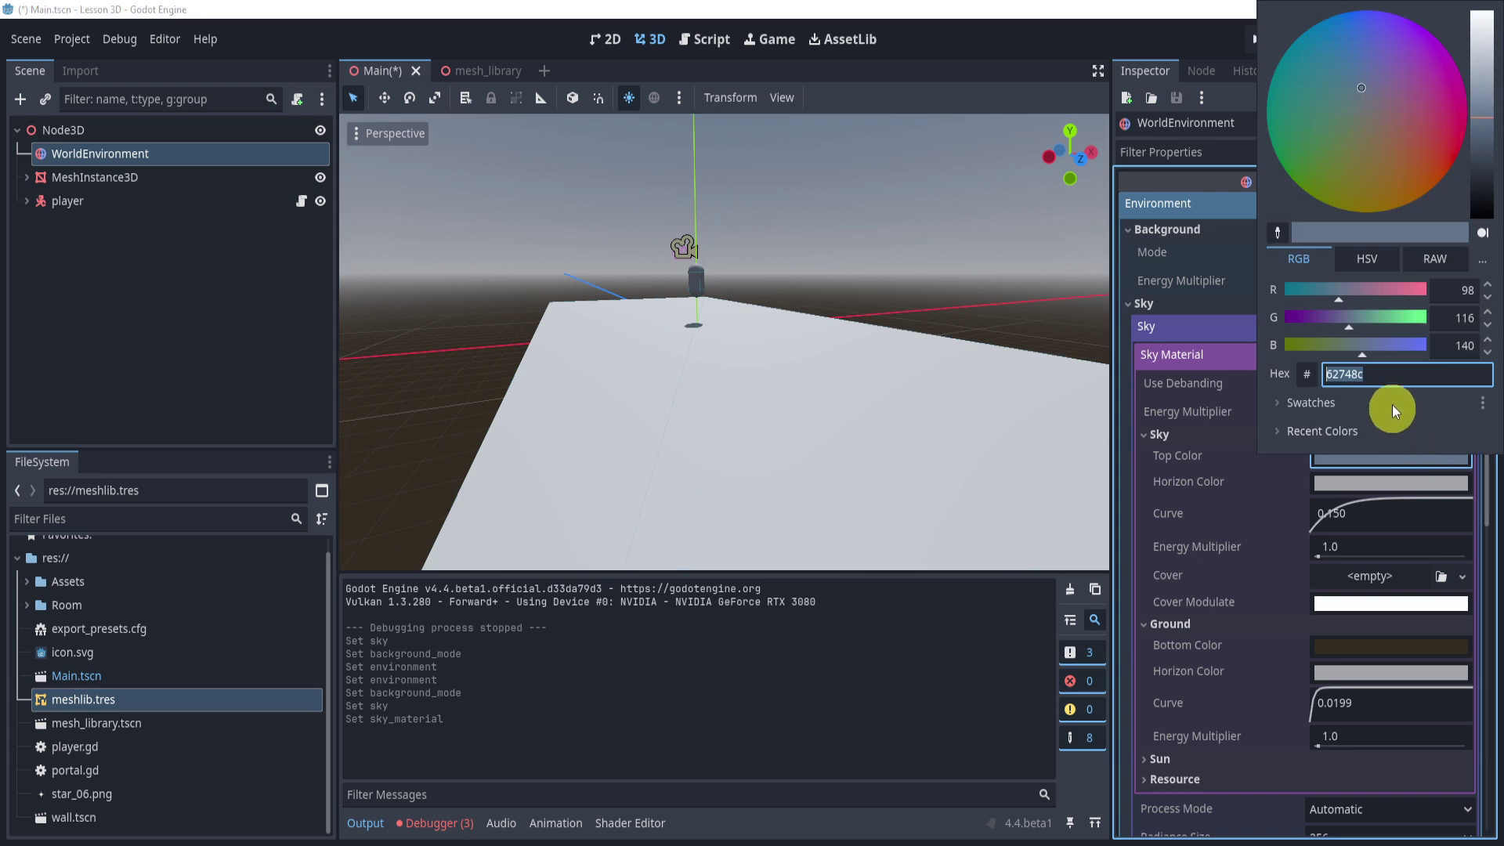
key("Return")
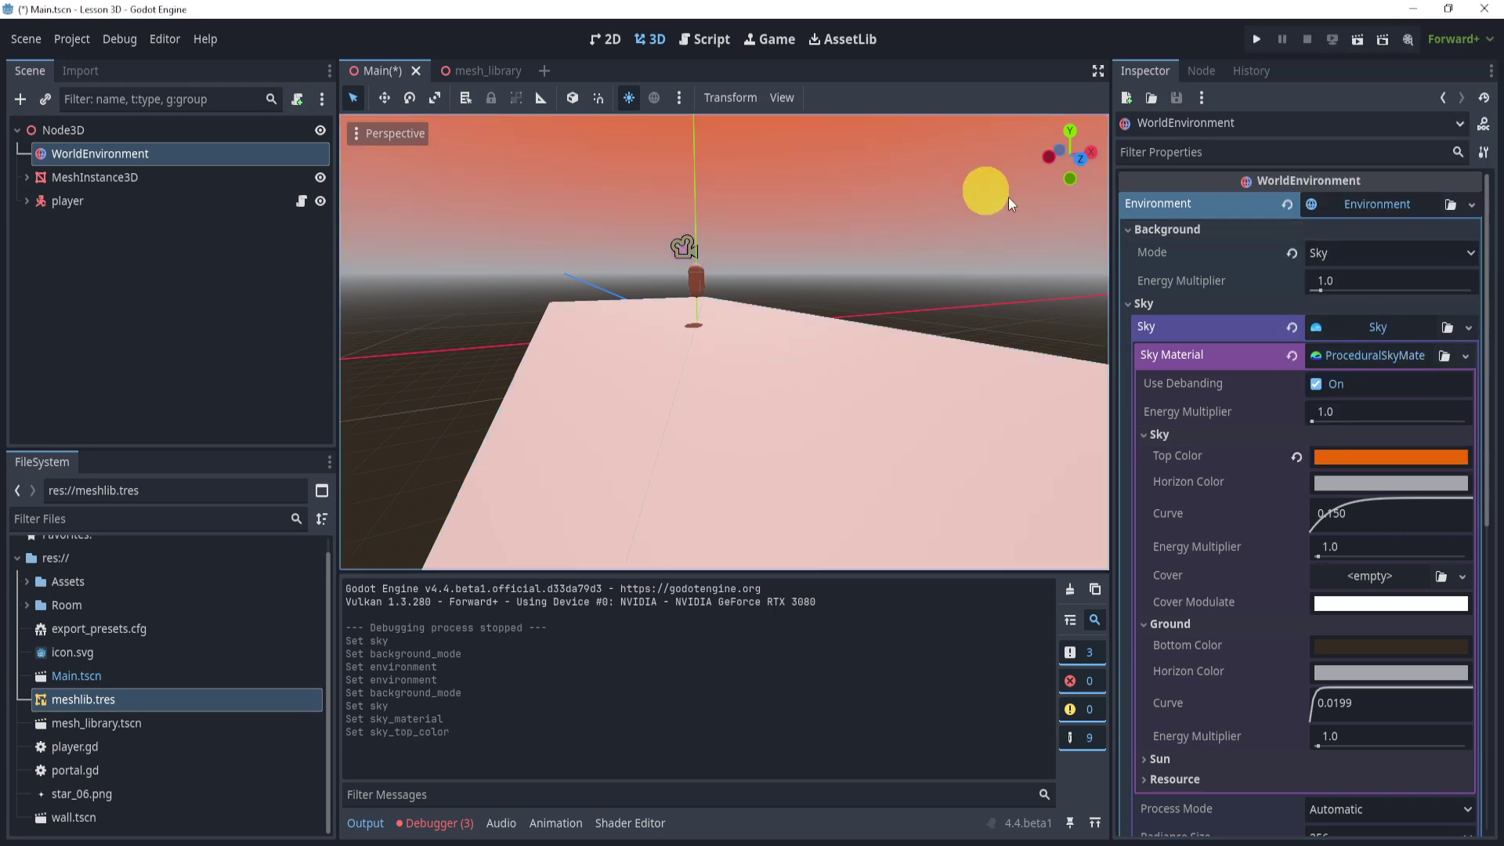
middle_click_drag(1010, 203, 1057, 329)
left_click(1377, 461)
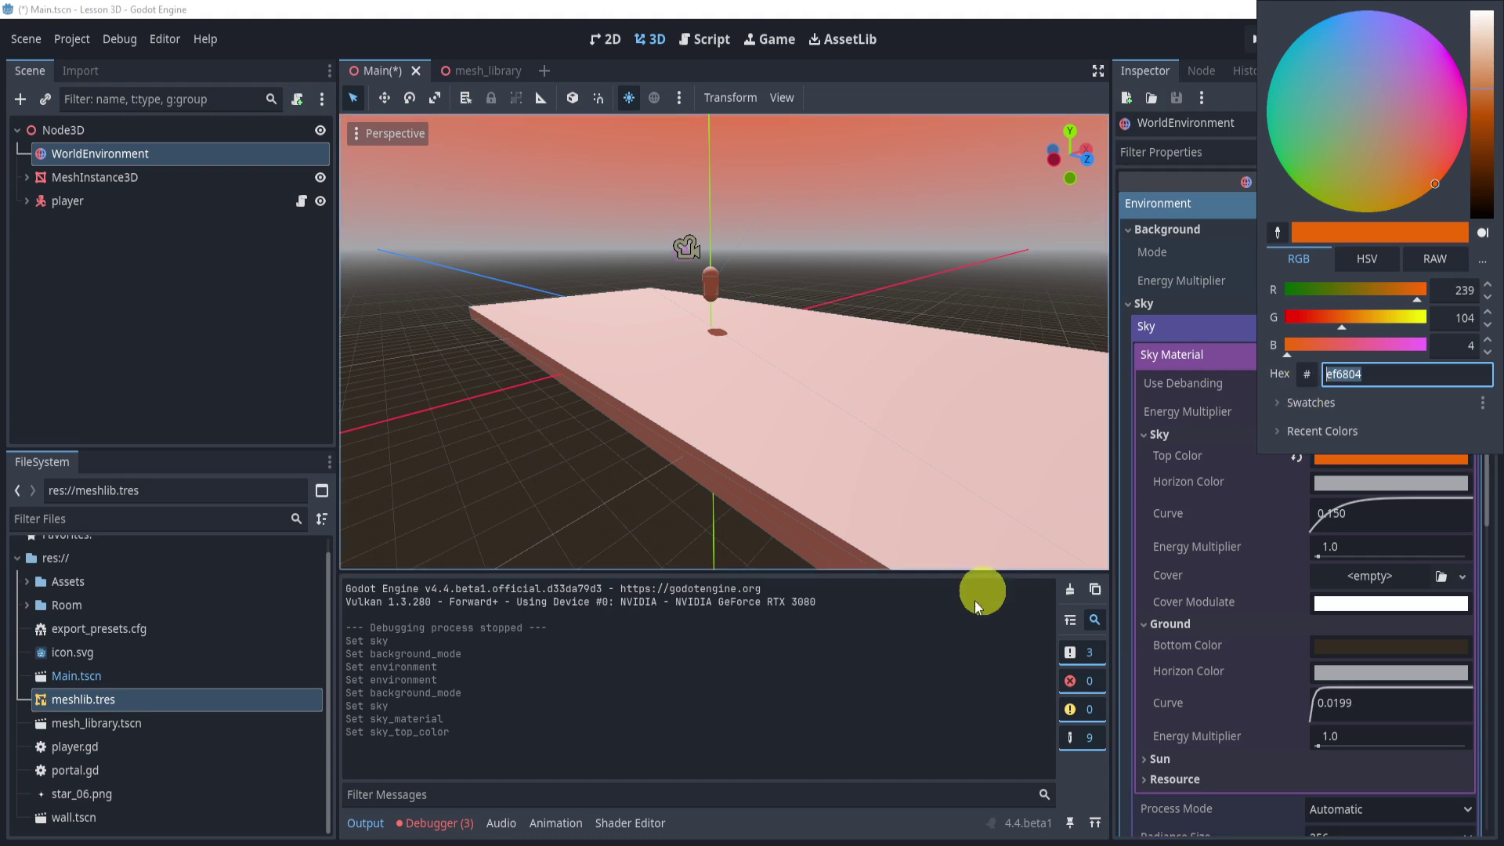
left_click(877, 662)
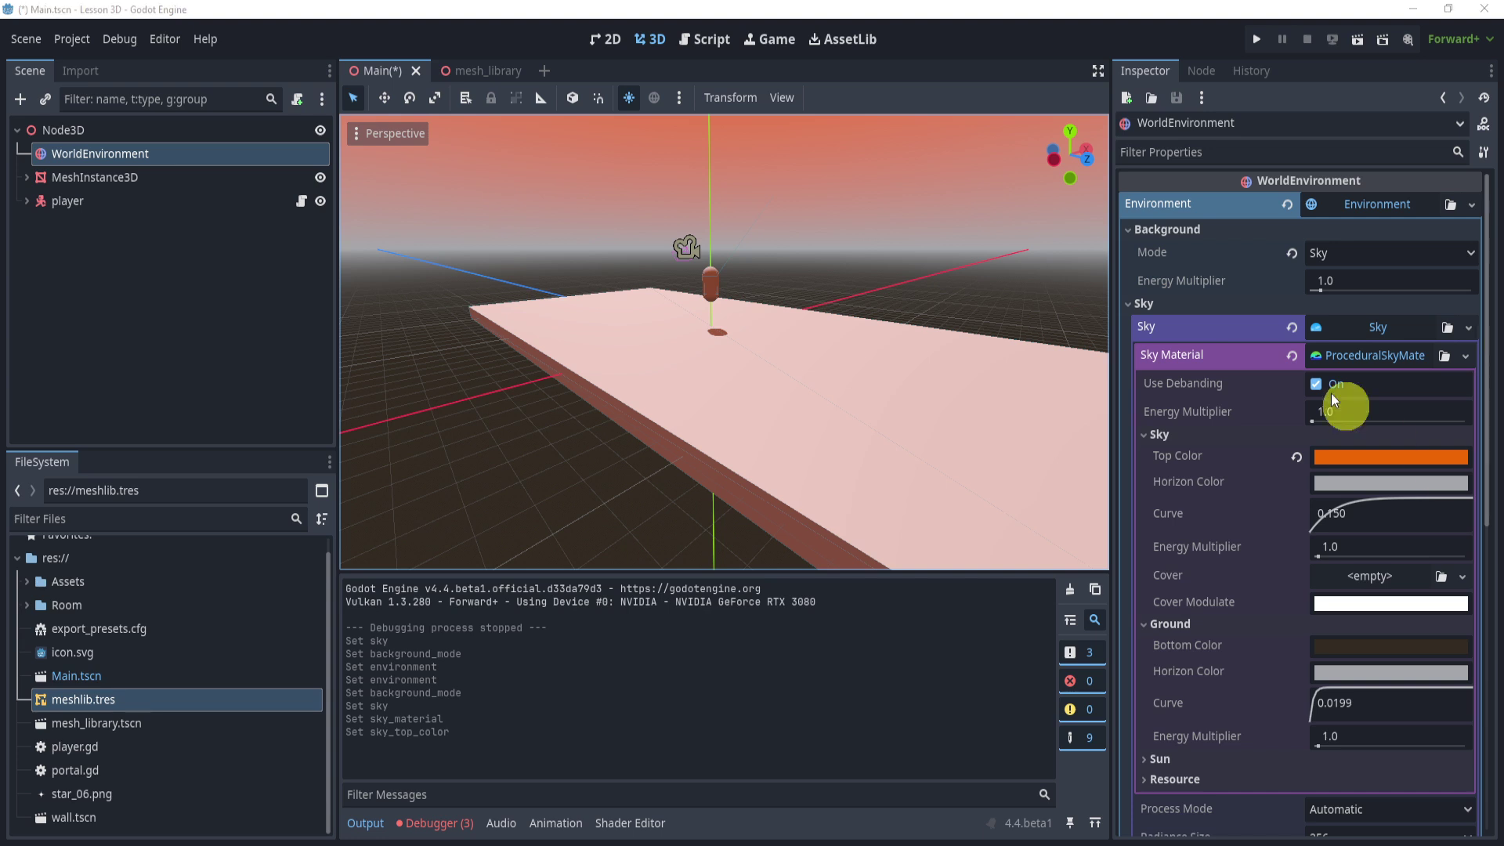
Step: Set the procedural sky's ground bottom color to a brown of R 0.51, G 0.43, B 0.34
left_click(1353, 481)
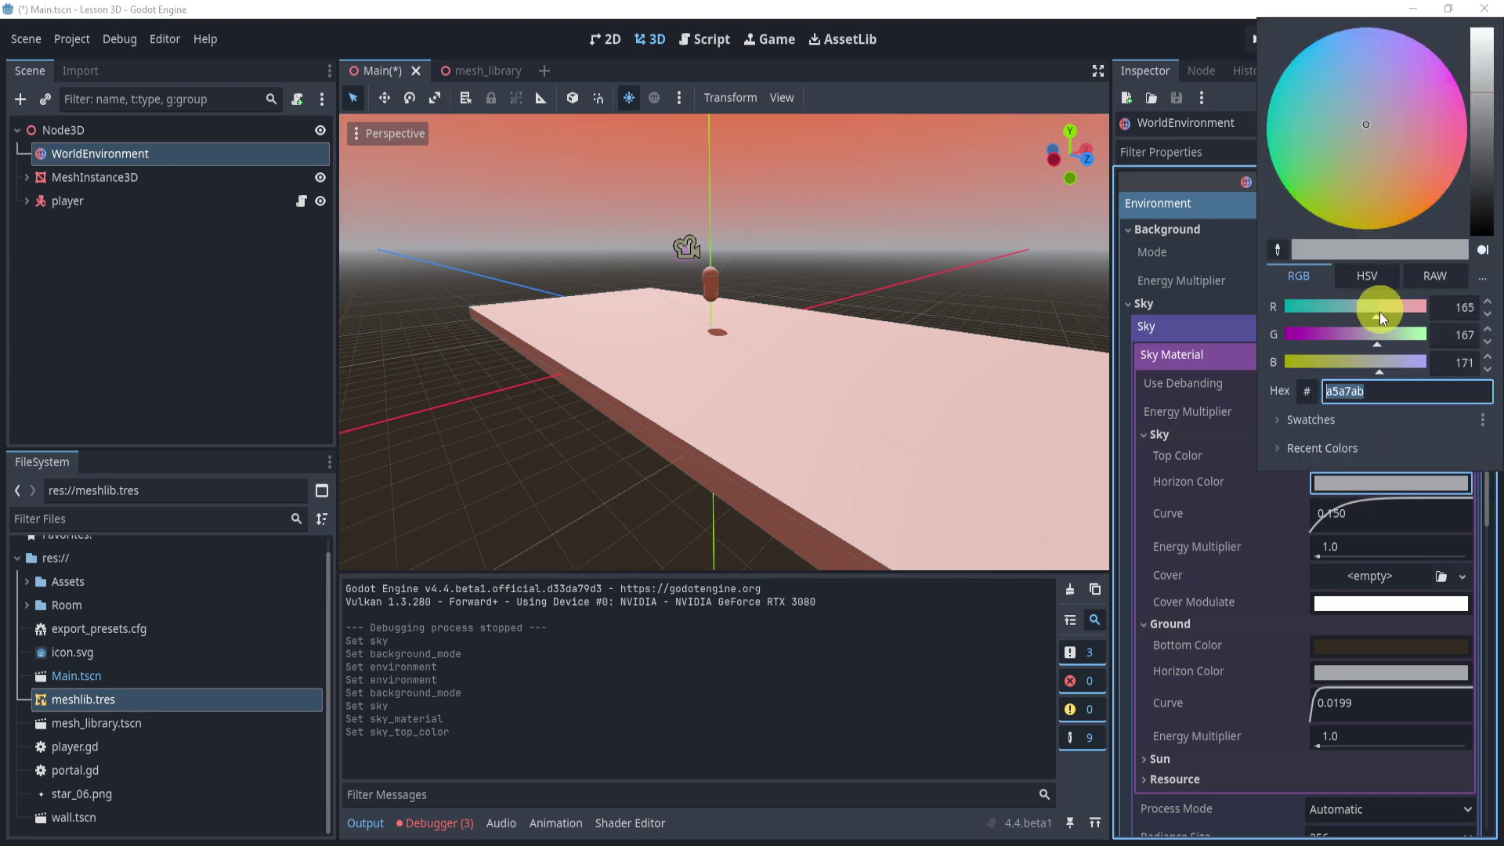
left_click(823, 743)
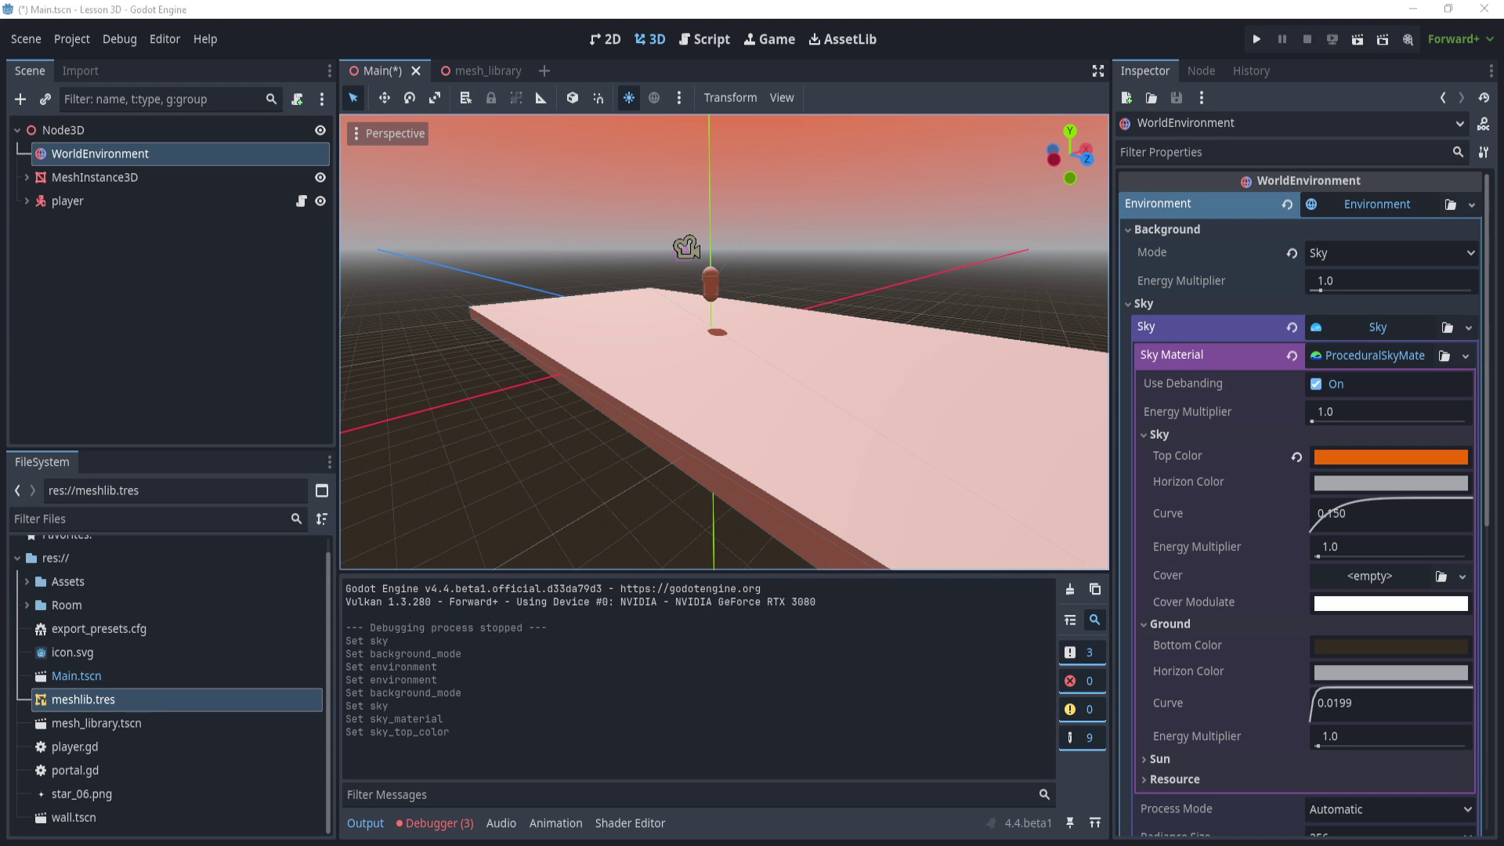
left_click(1374, 644)
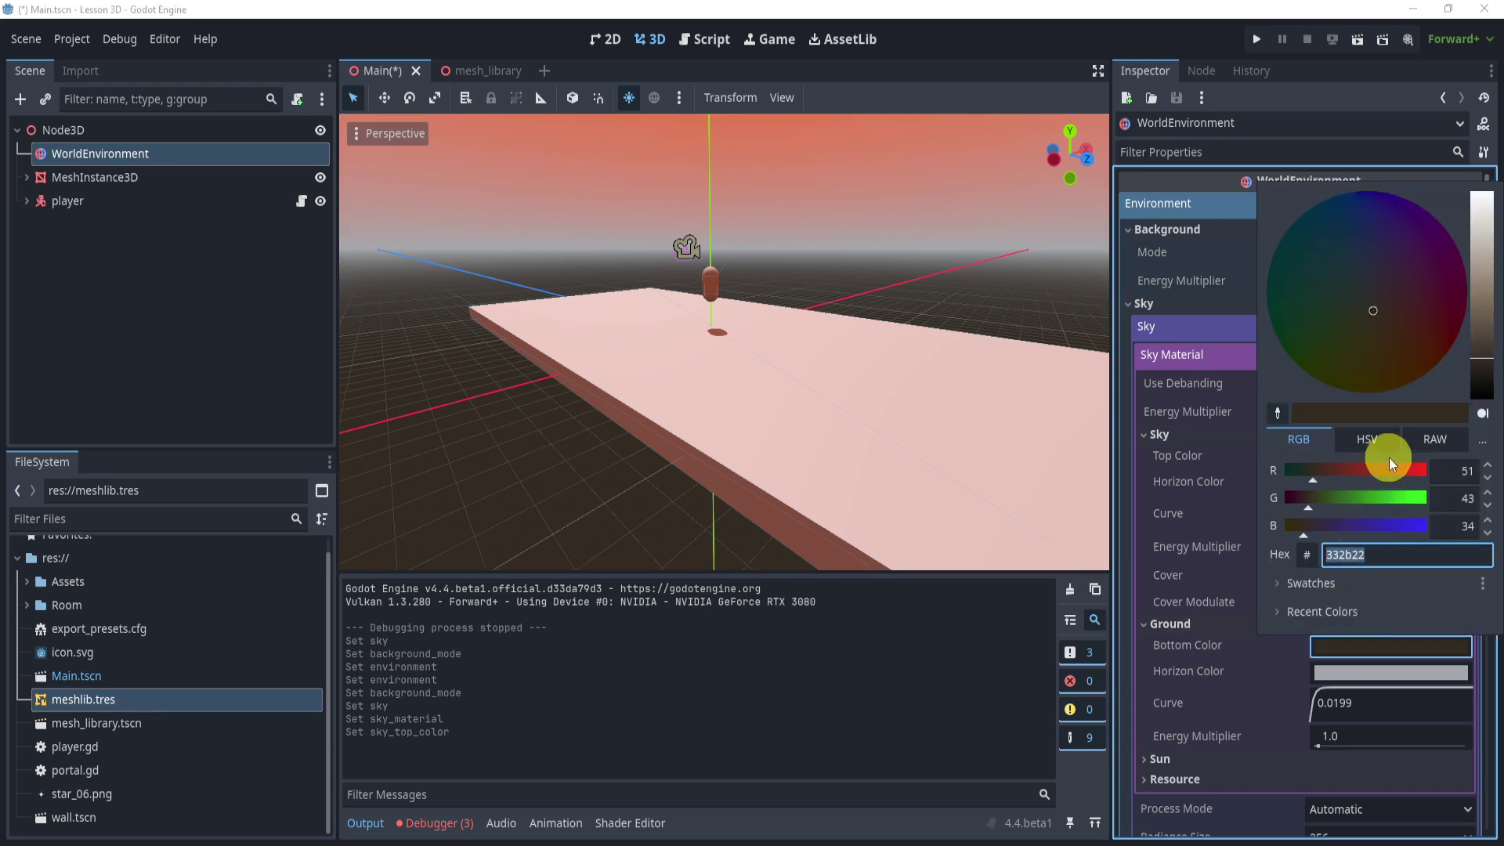
key("ctrl+v")
left_click(1221, 543)
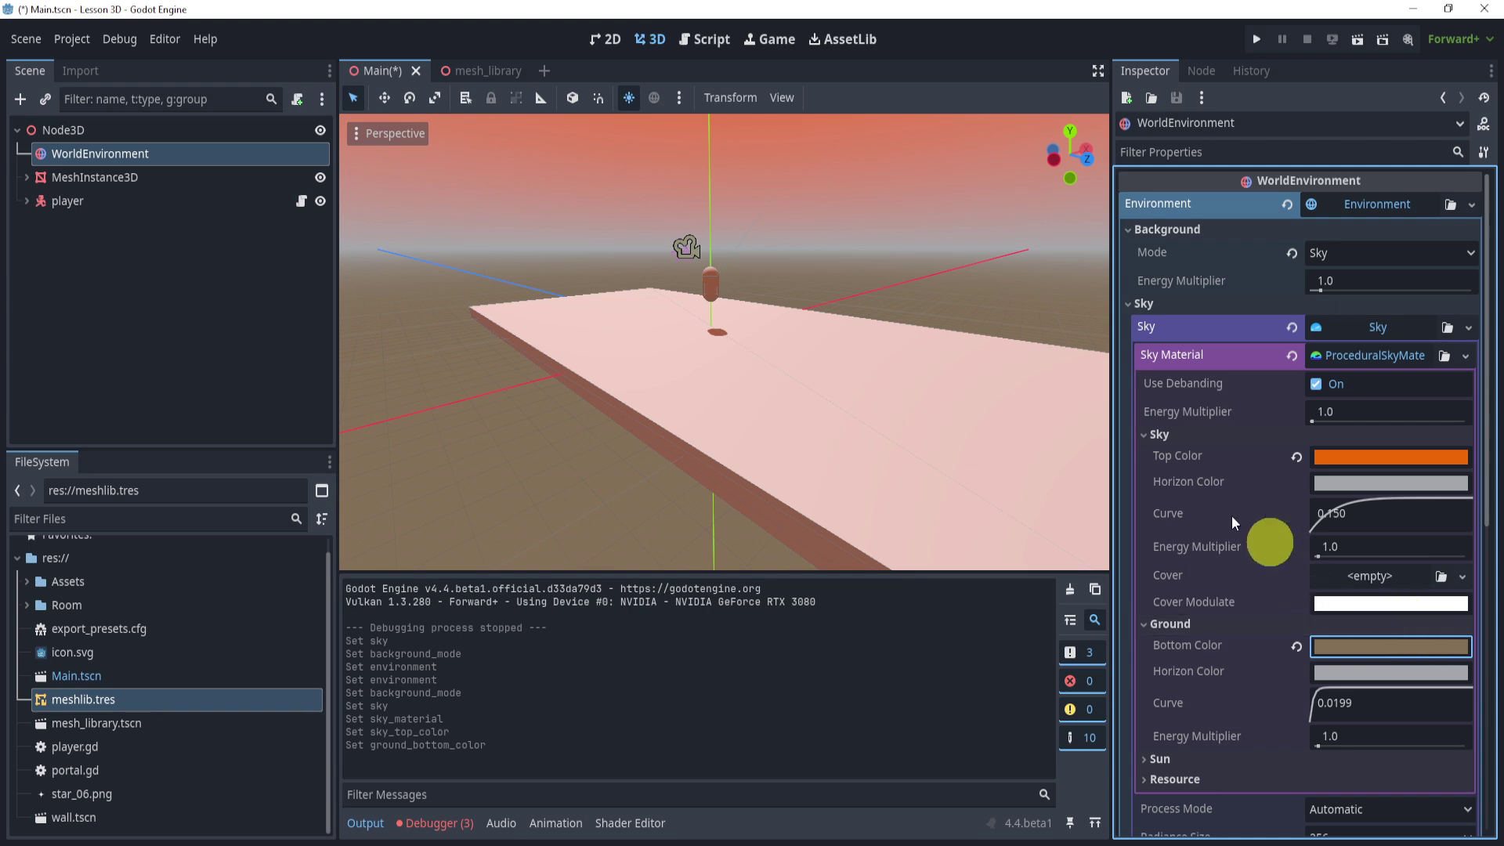
Step: Set the procedural sky's ground horizon color to the beige hex value aba994
left_click(1416, 671)
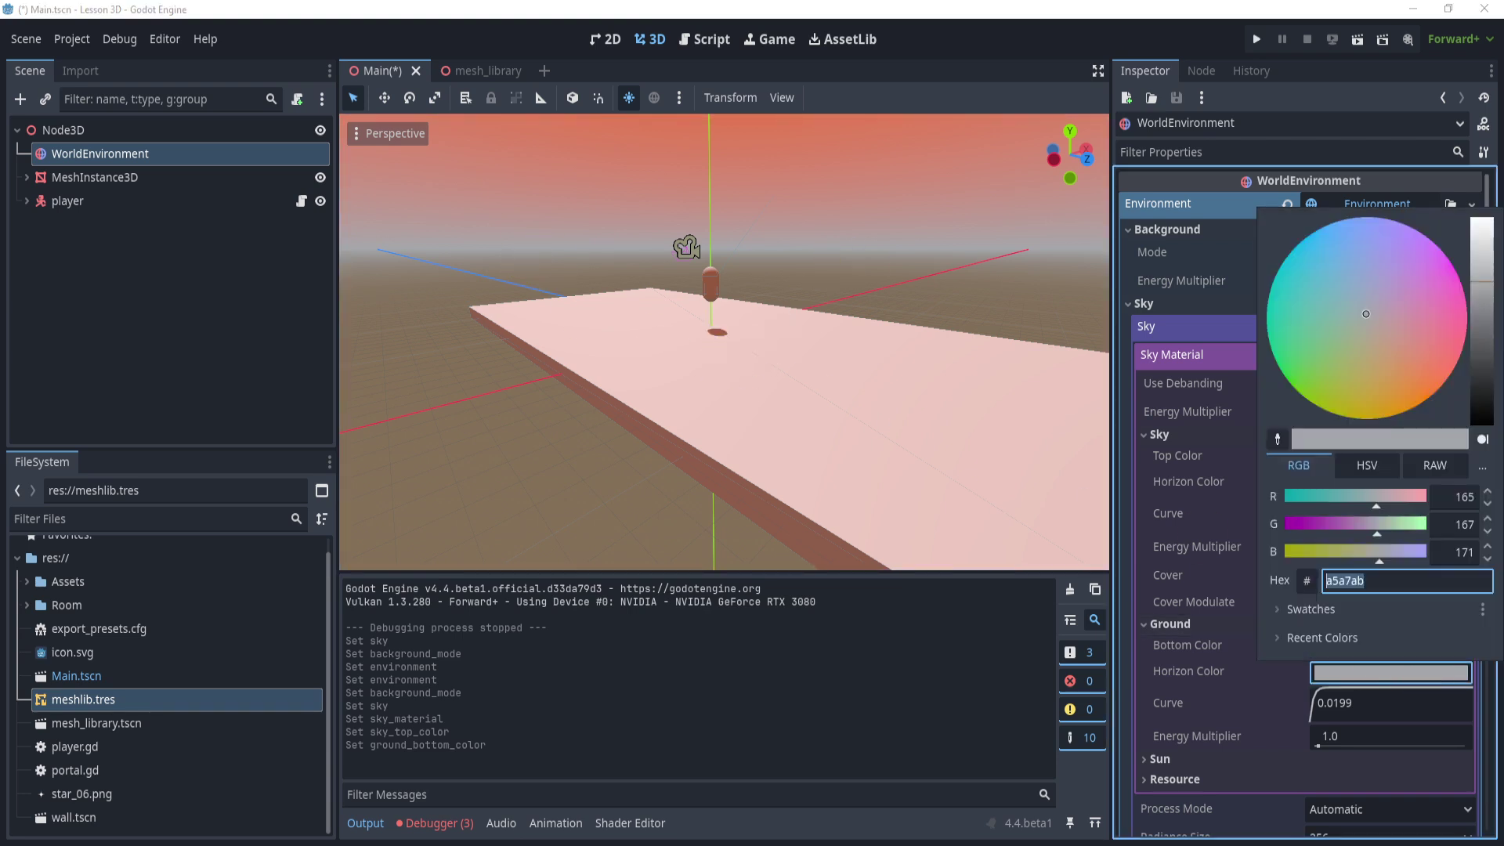
key("Escape")
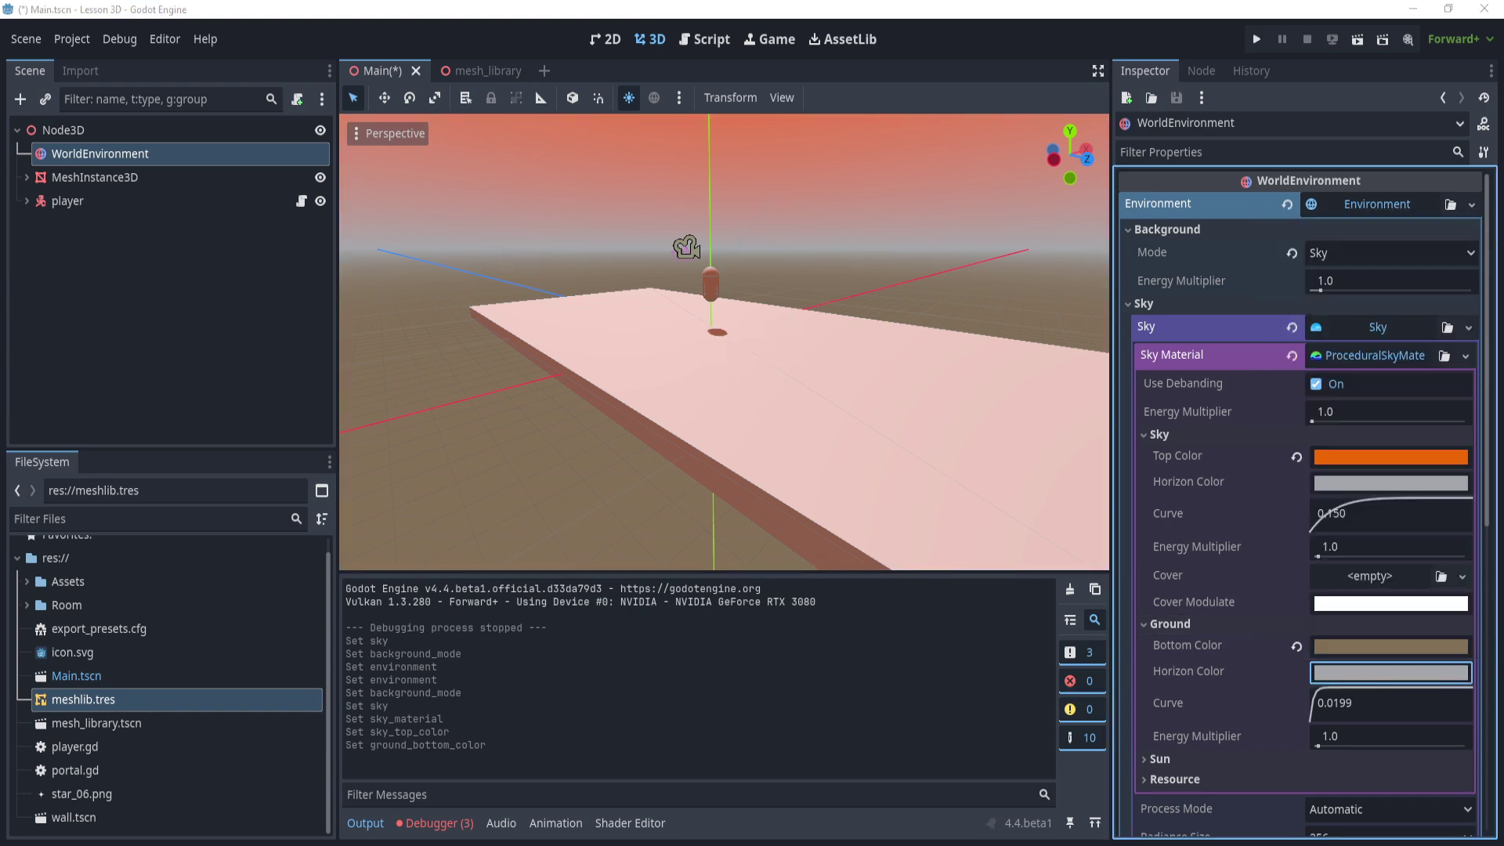
left_click(1379, 672)
left_click(1393, 581)
key("ctrl+v")
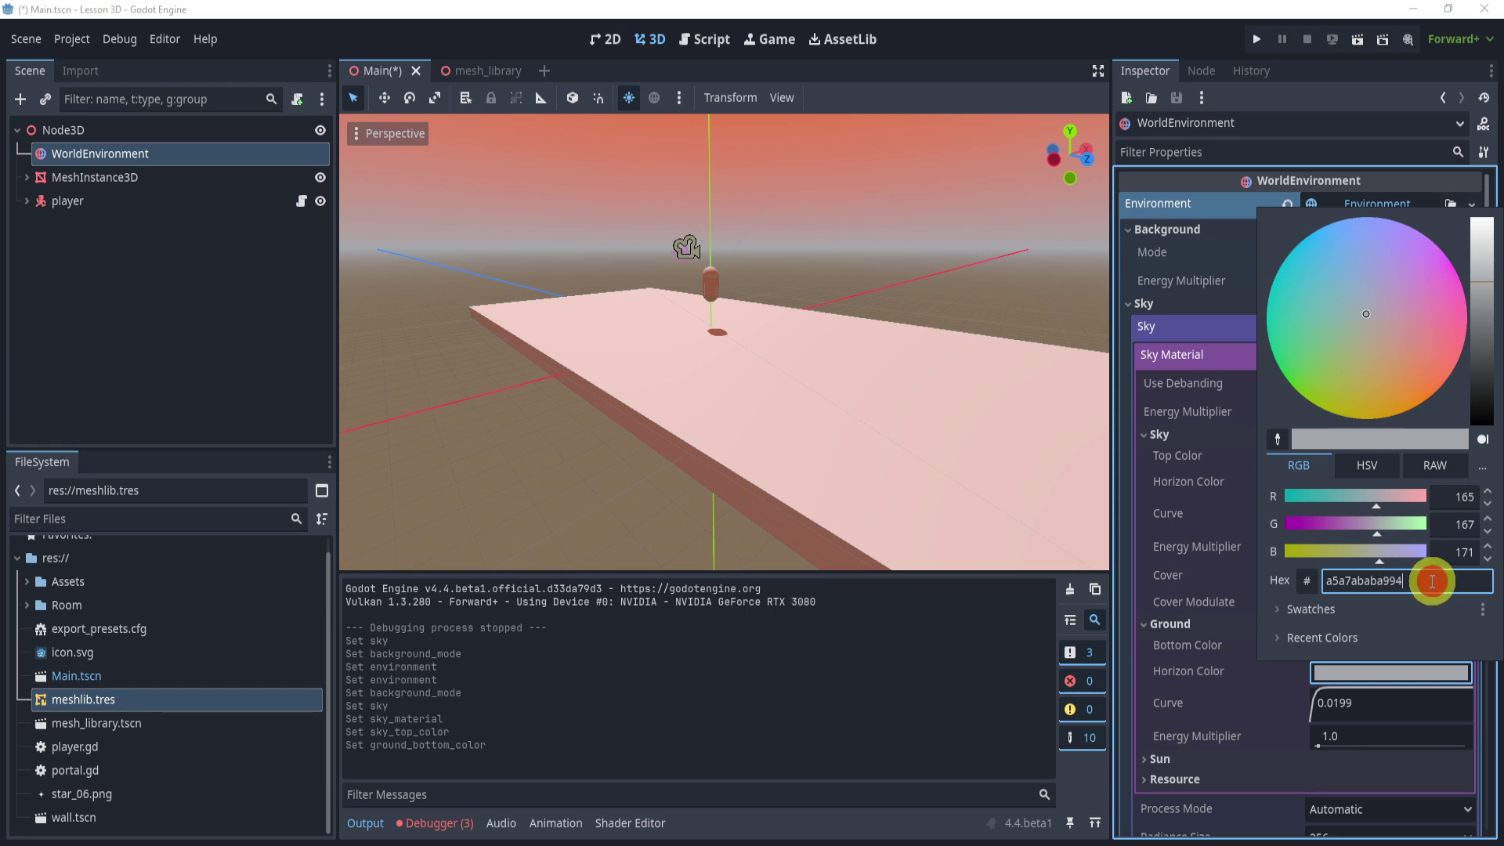
left_click(1153, 567)
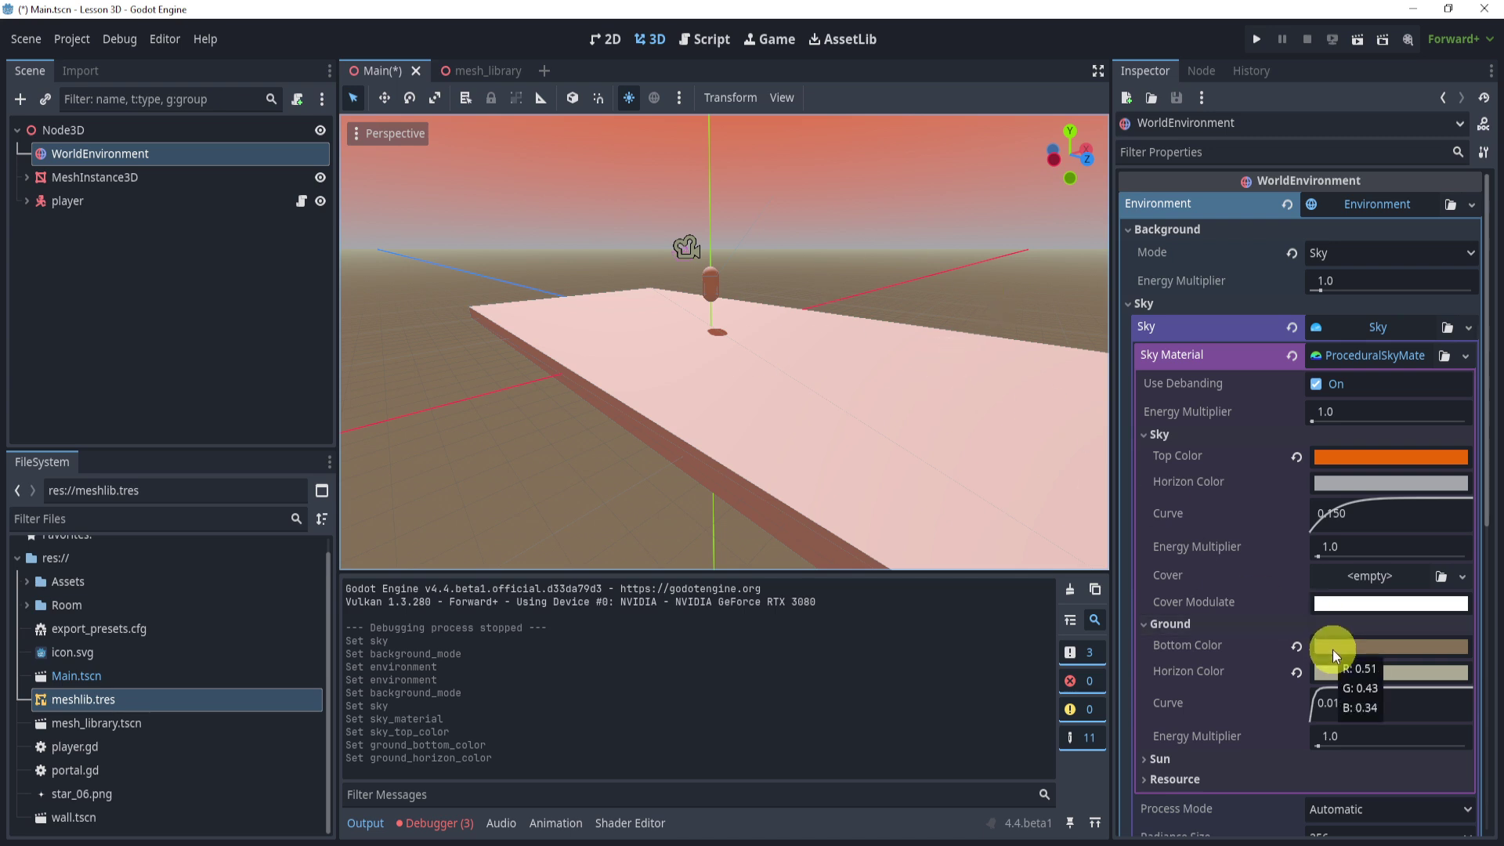
Step: Expand the sky material's Sun settings and set the maximum sun angle to 177°
scroll(1335, 651, "down", 2)
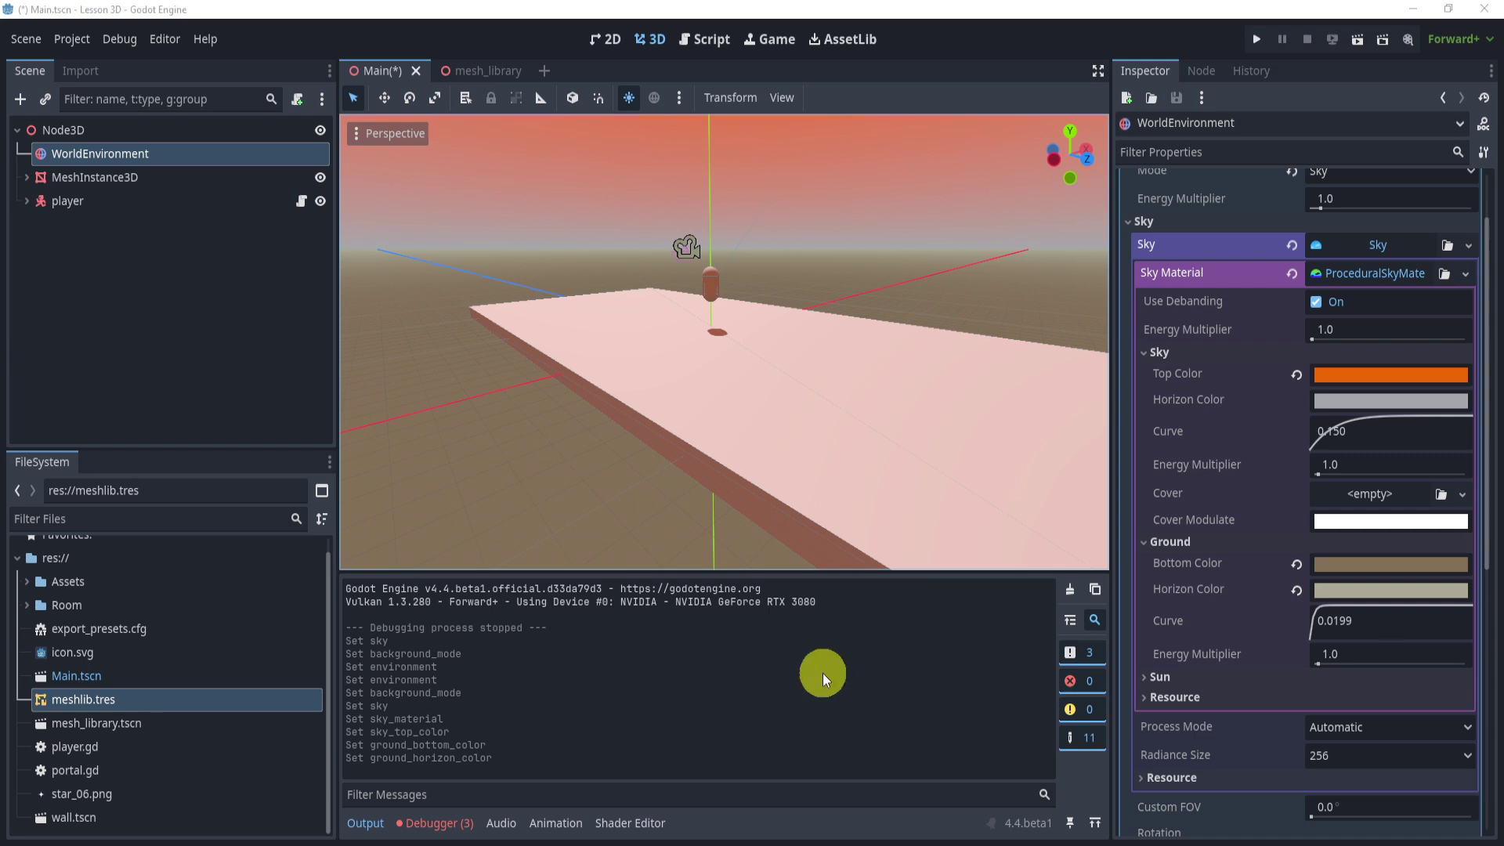
left_click(1214, 678)
left_click_drag(1299, 703, 1344, 699)
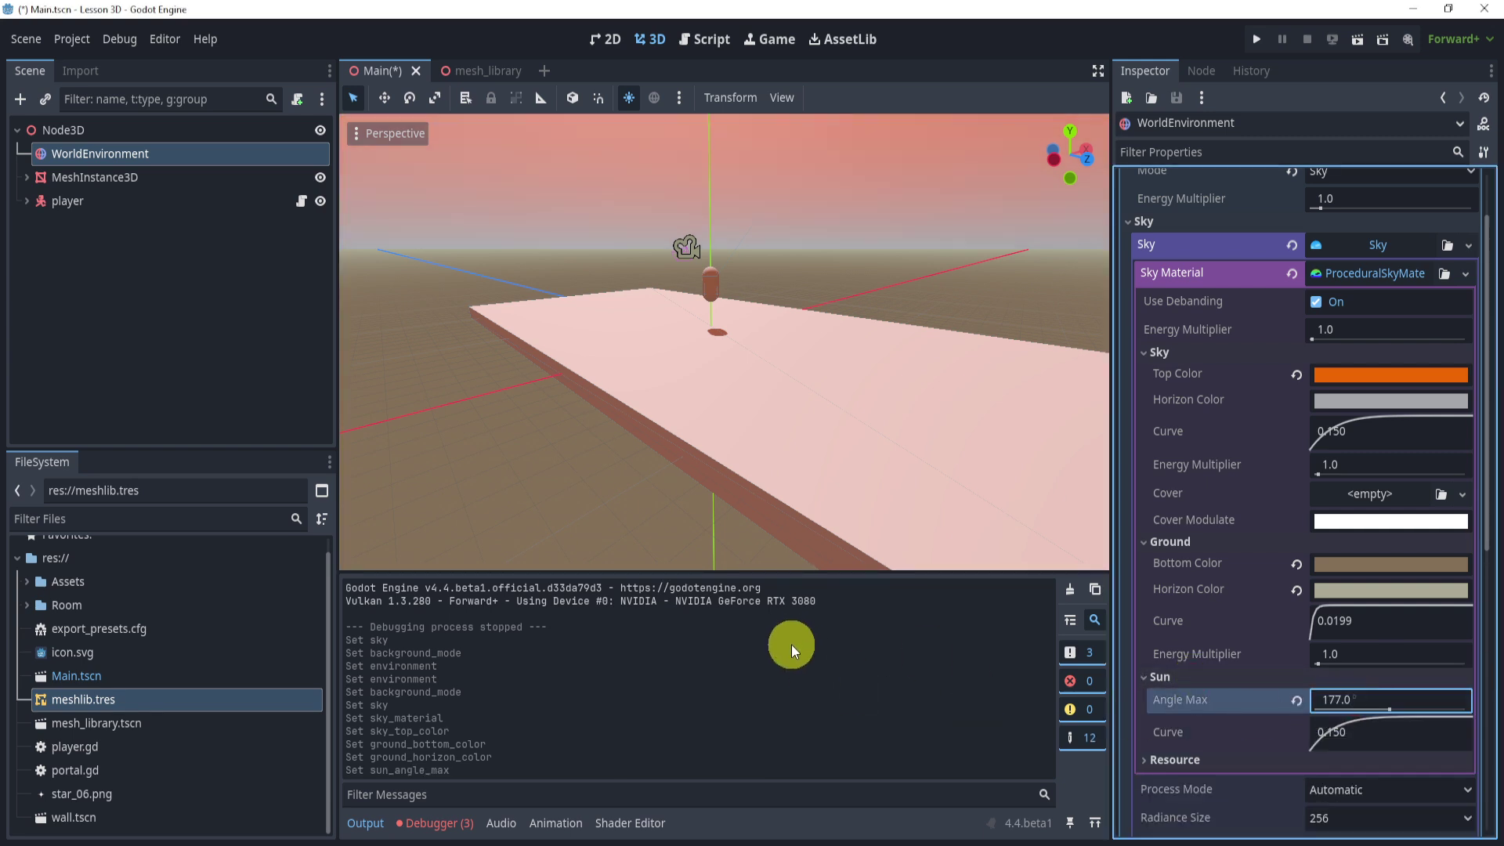
Step: Darken the environment by setting the background energy multiplier to 0.1
scroll(1323, 320, "up", 2)
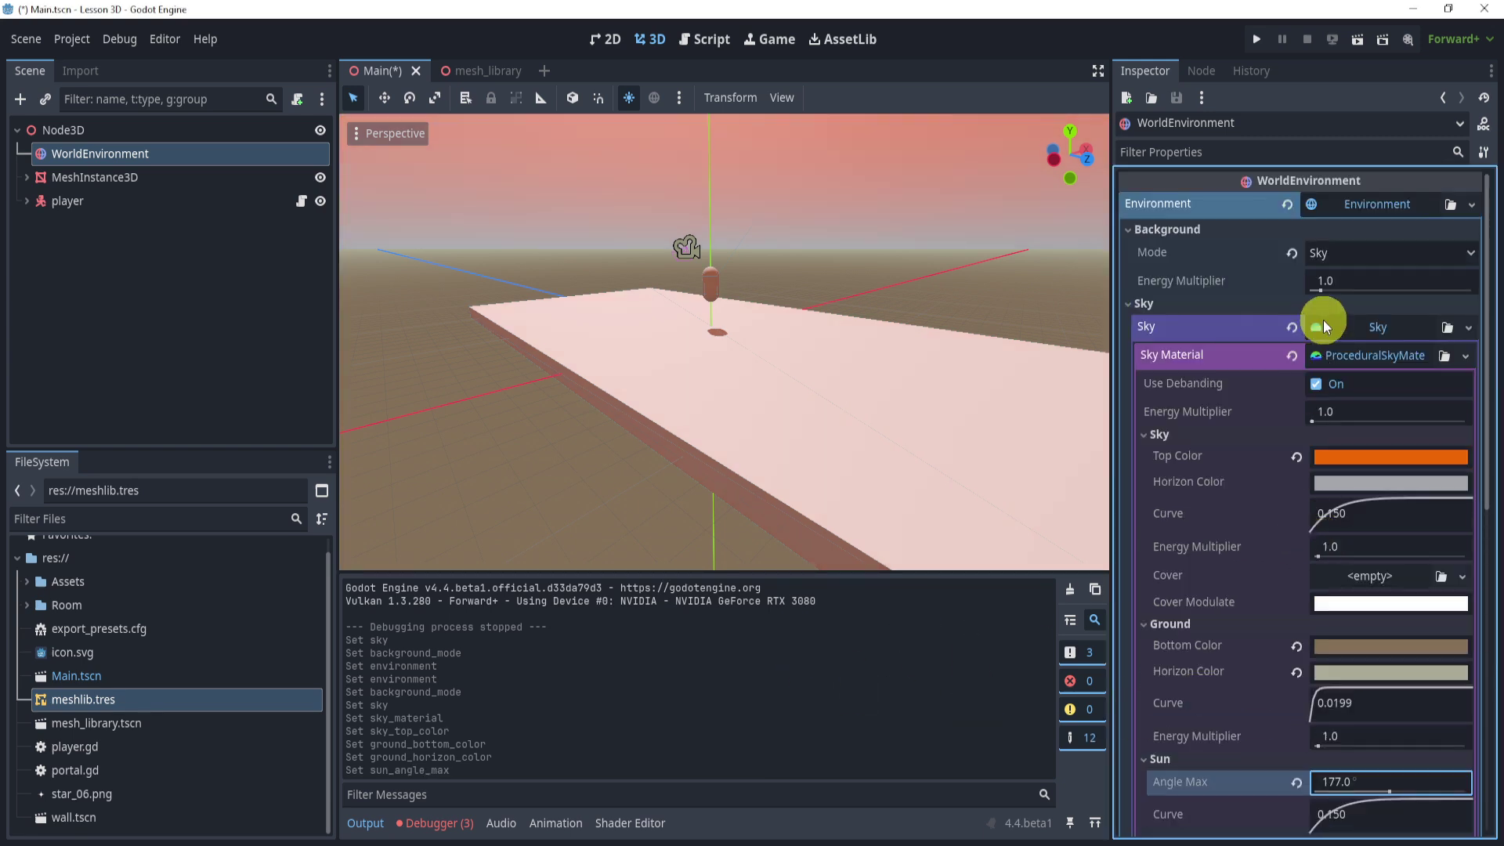
left_click(1349, 284)
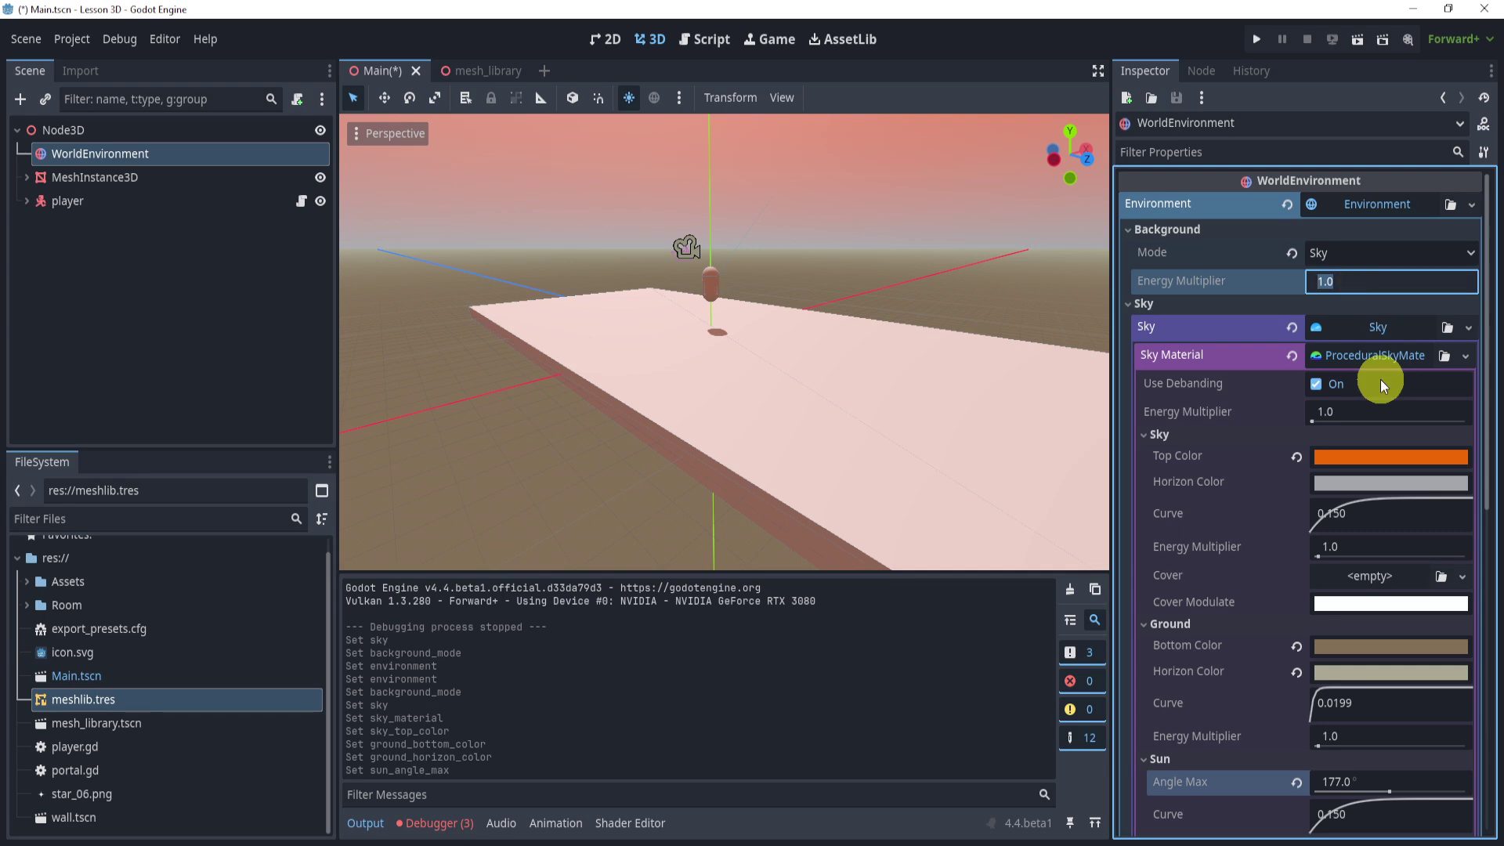
type("1")
key("Return")
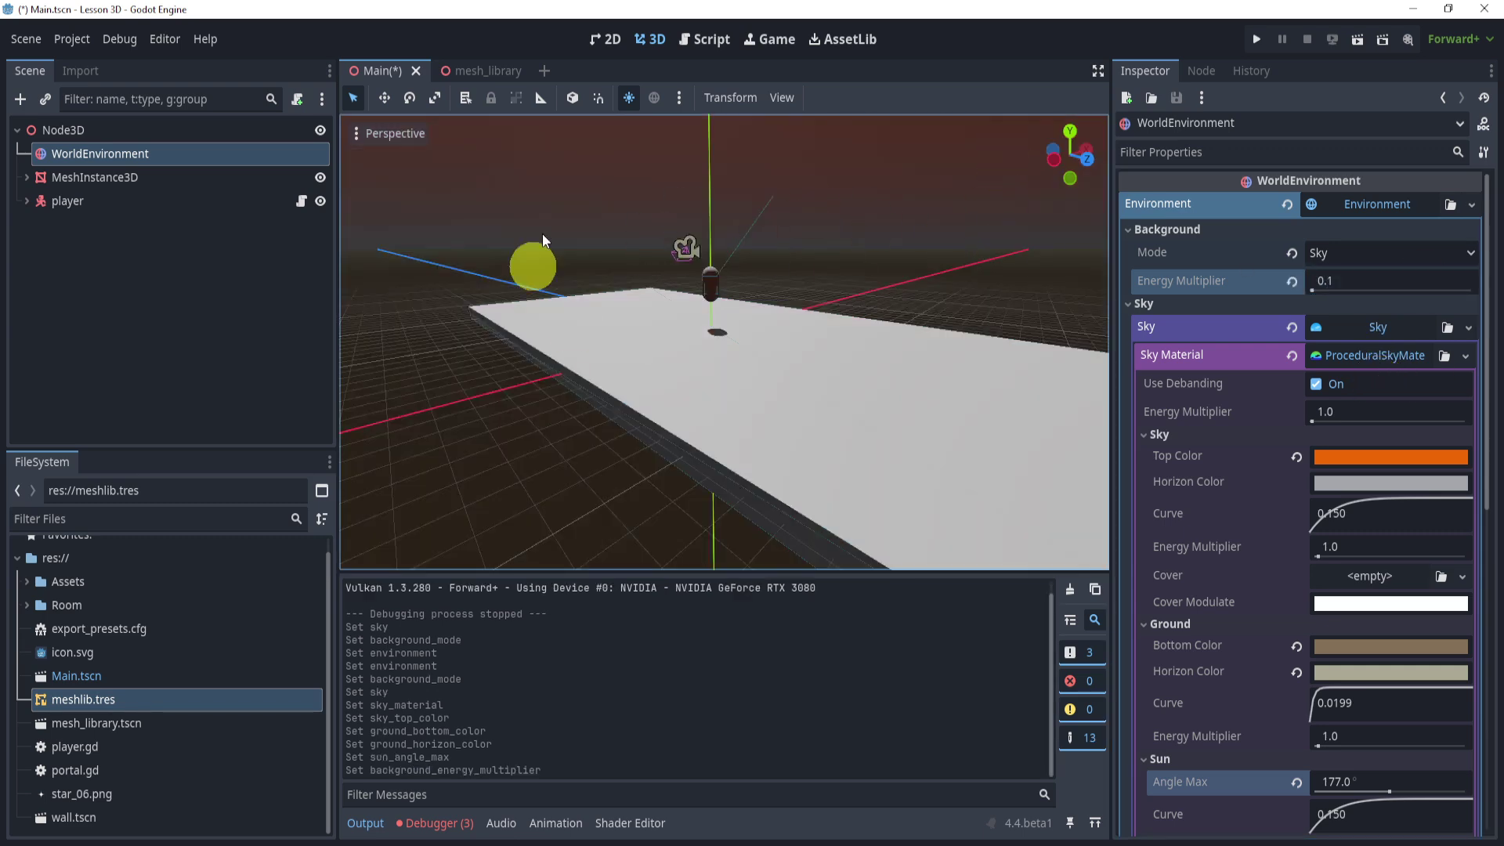
middle_click_drag(542, 234, 741, 358)
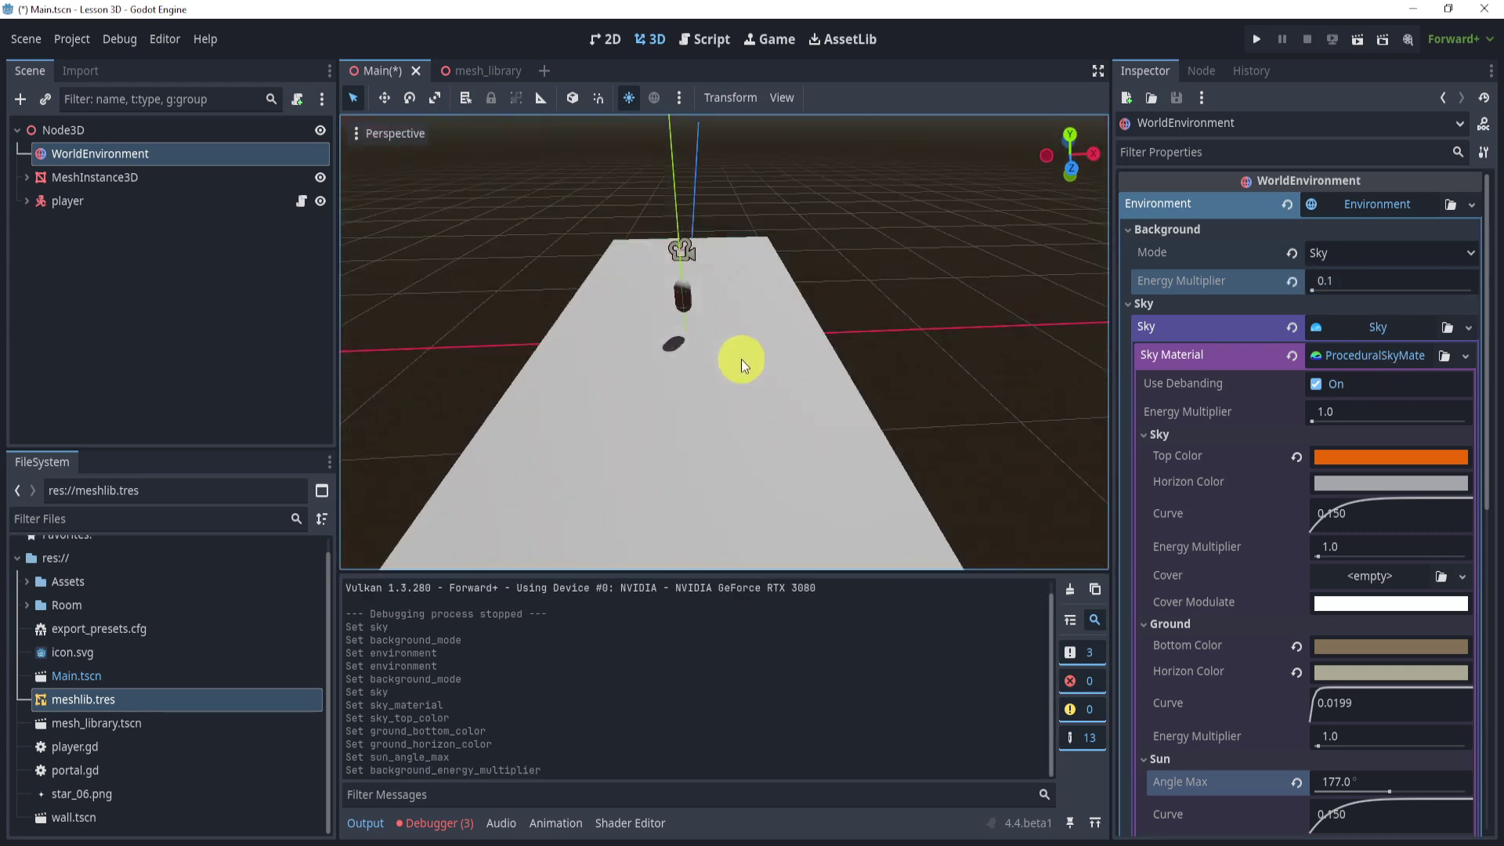
Step: Try a brighter background energy multiplier of 0.49, and set it back to 0.1
left_click(1313, 285)
left_click_drag(1313, 285, 1318, 285)
middle_click_drag(765, 359, 928, 355)
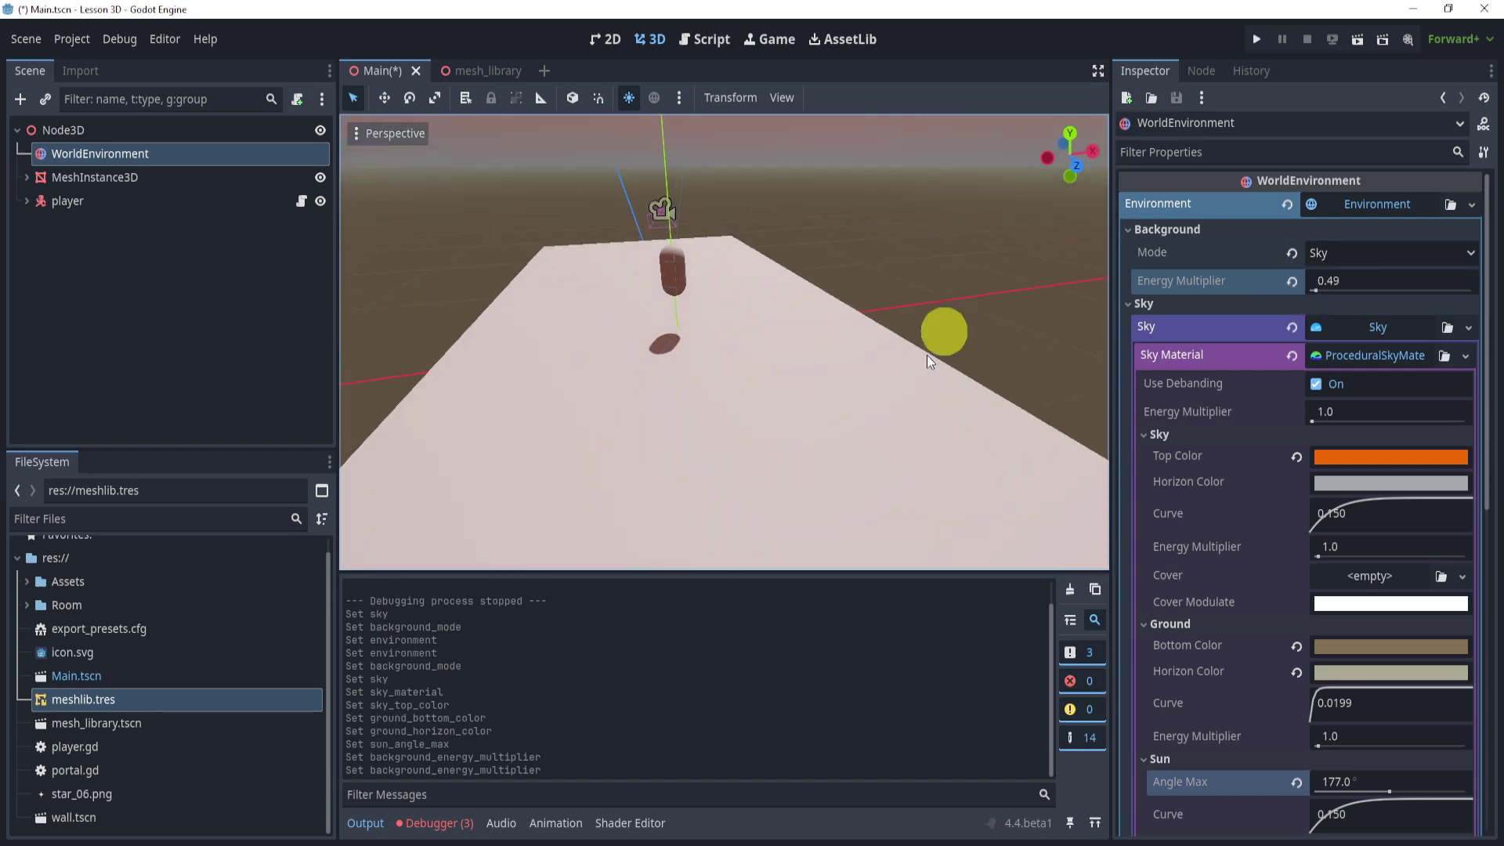
left_click(1317, 286)
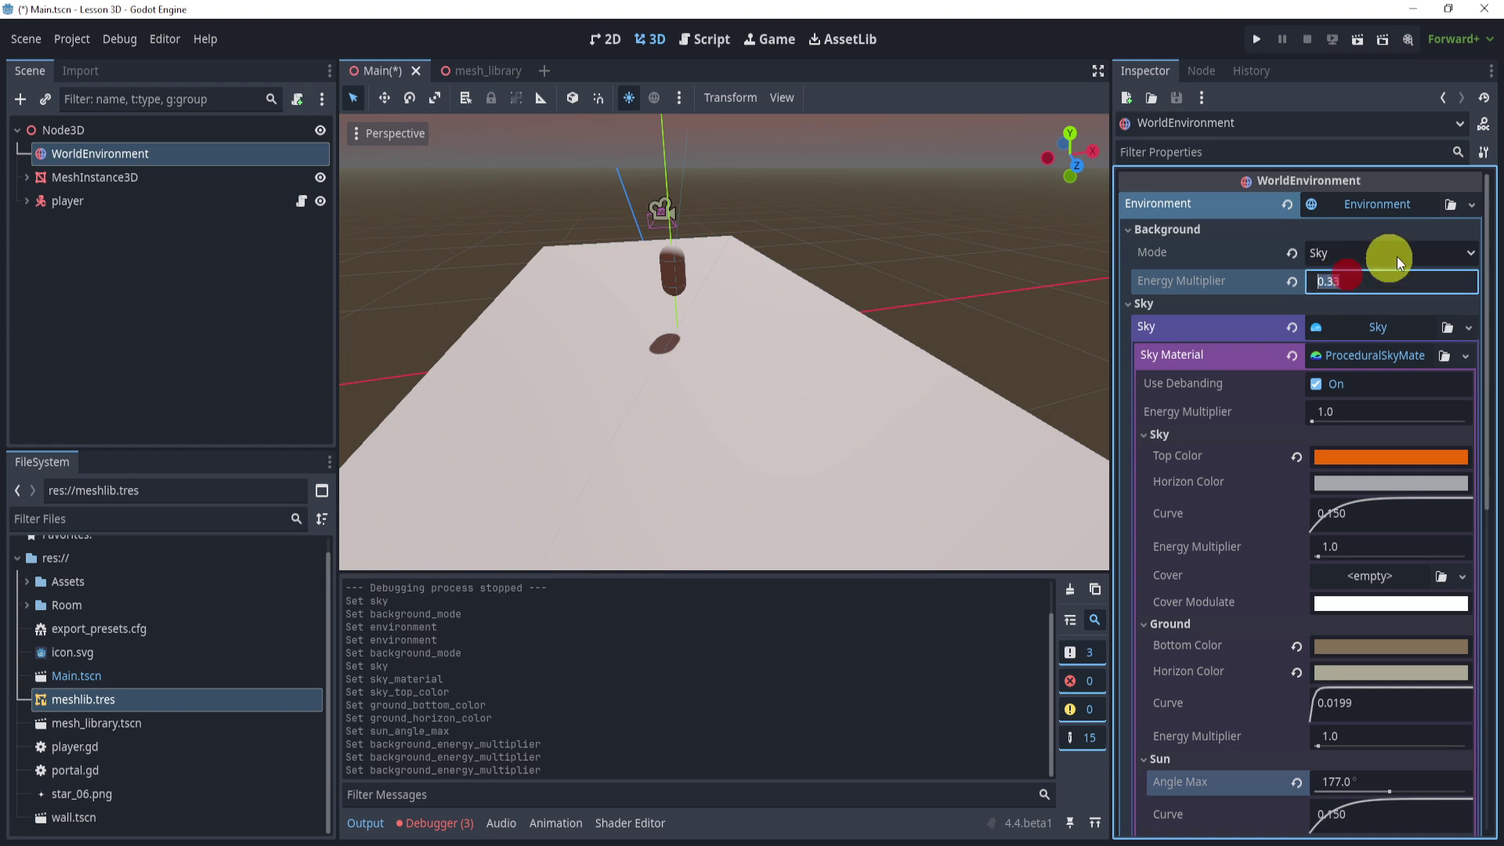
type("0.1")
key("Return")
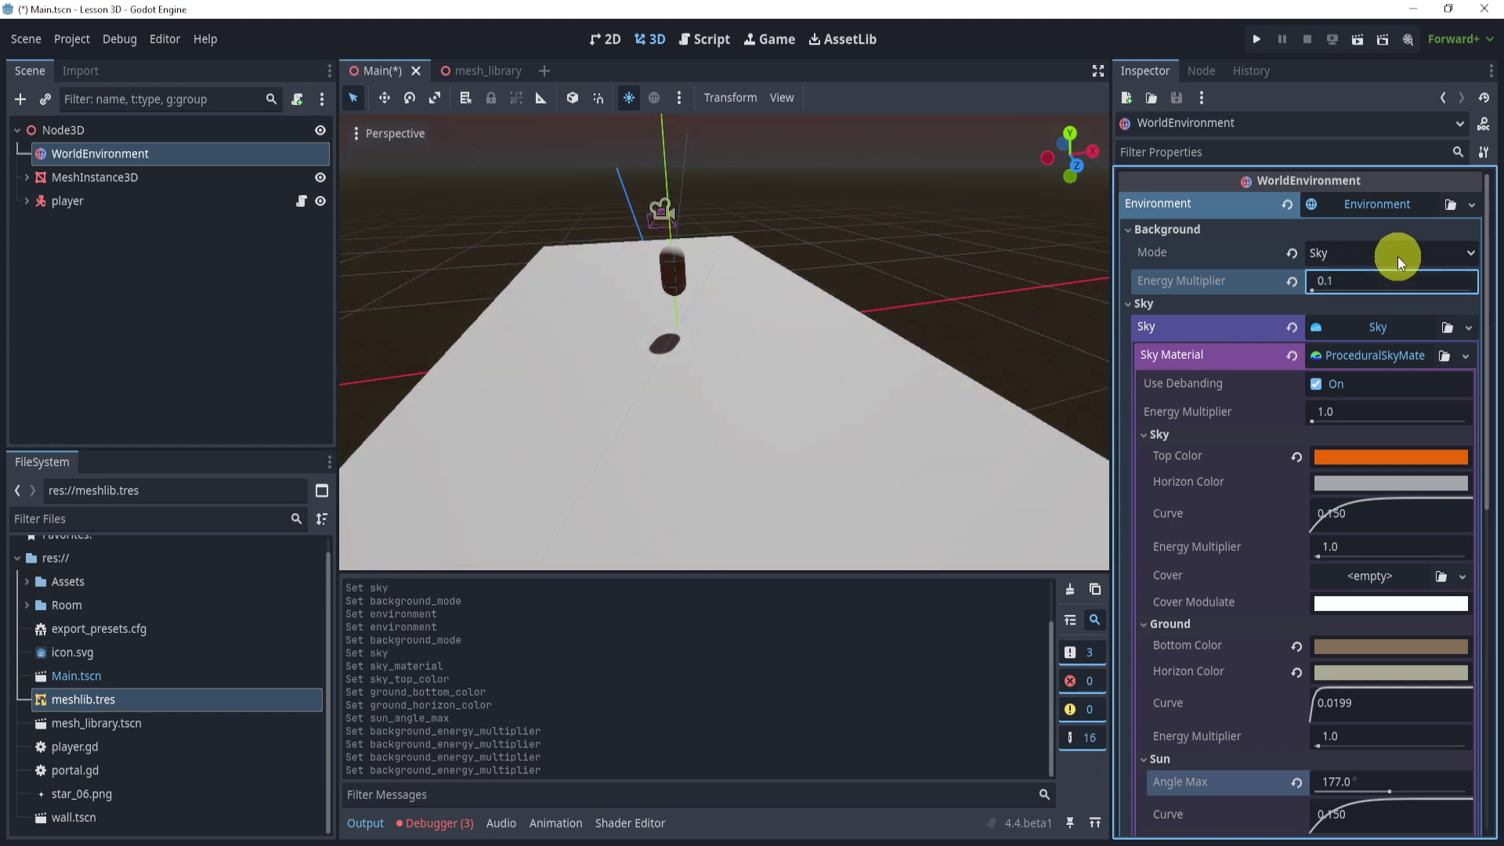
Step: Collapse the Sky resource, enable SSAO in the environment and save the scene
left_click(1362, 323)
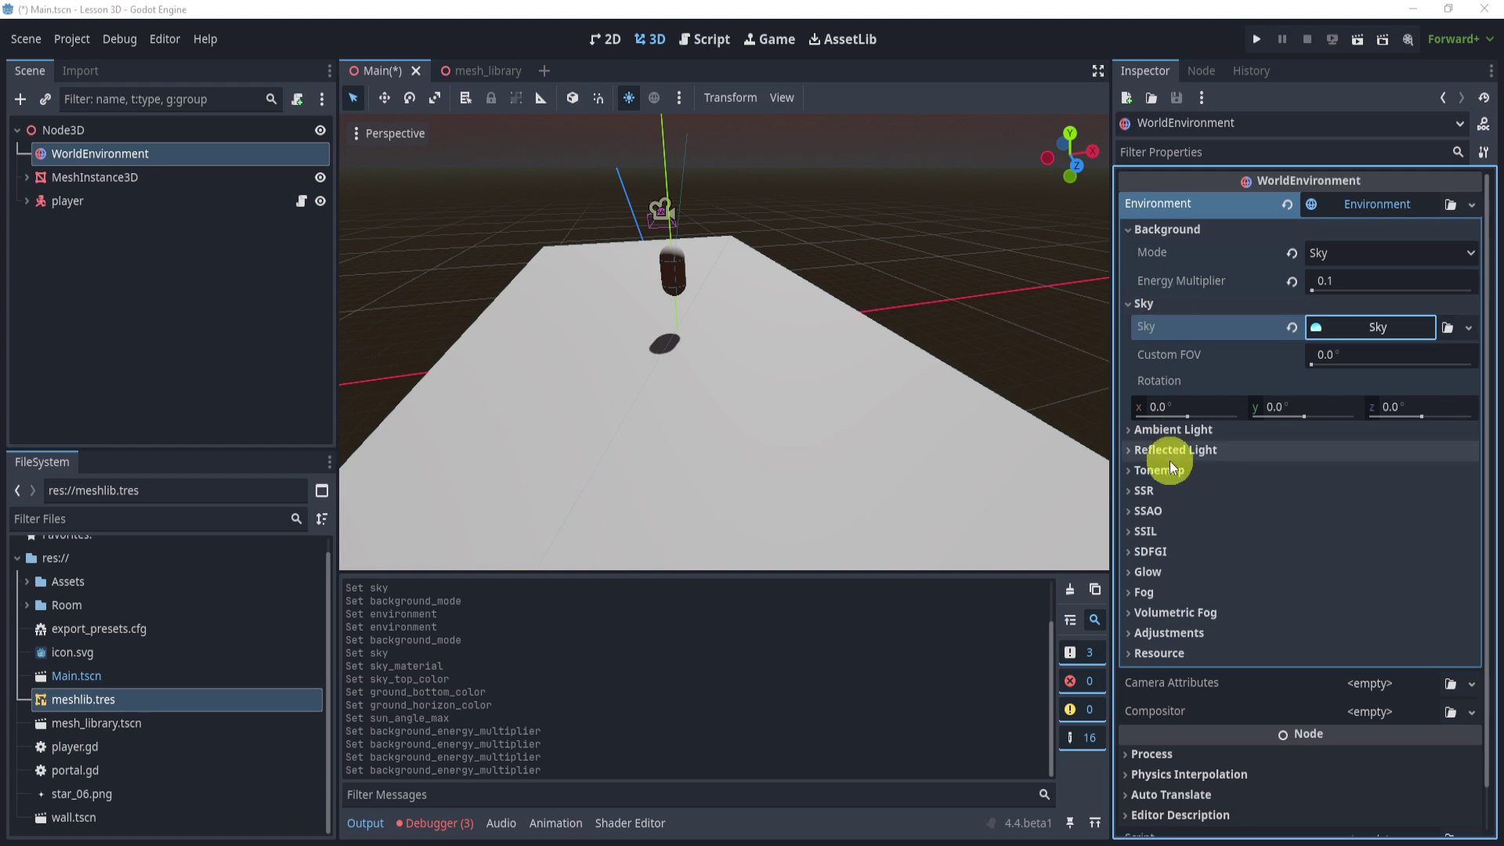
left_click(1128, 511)
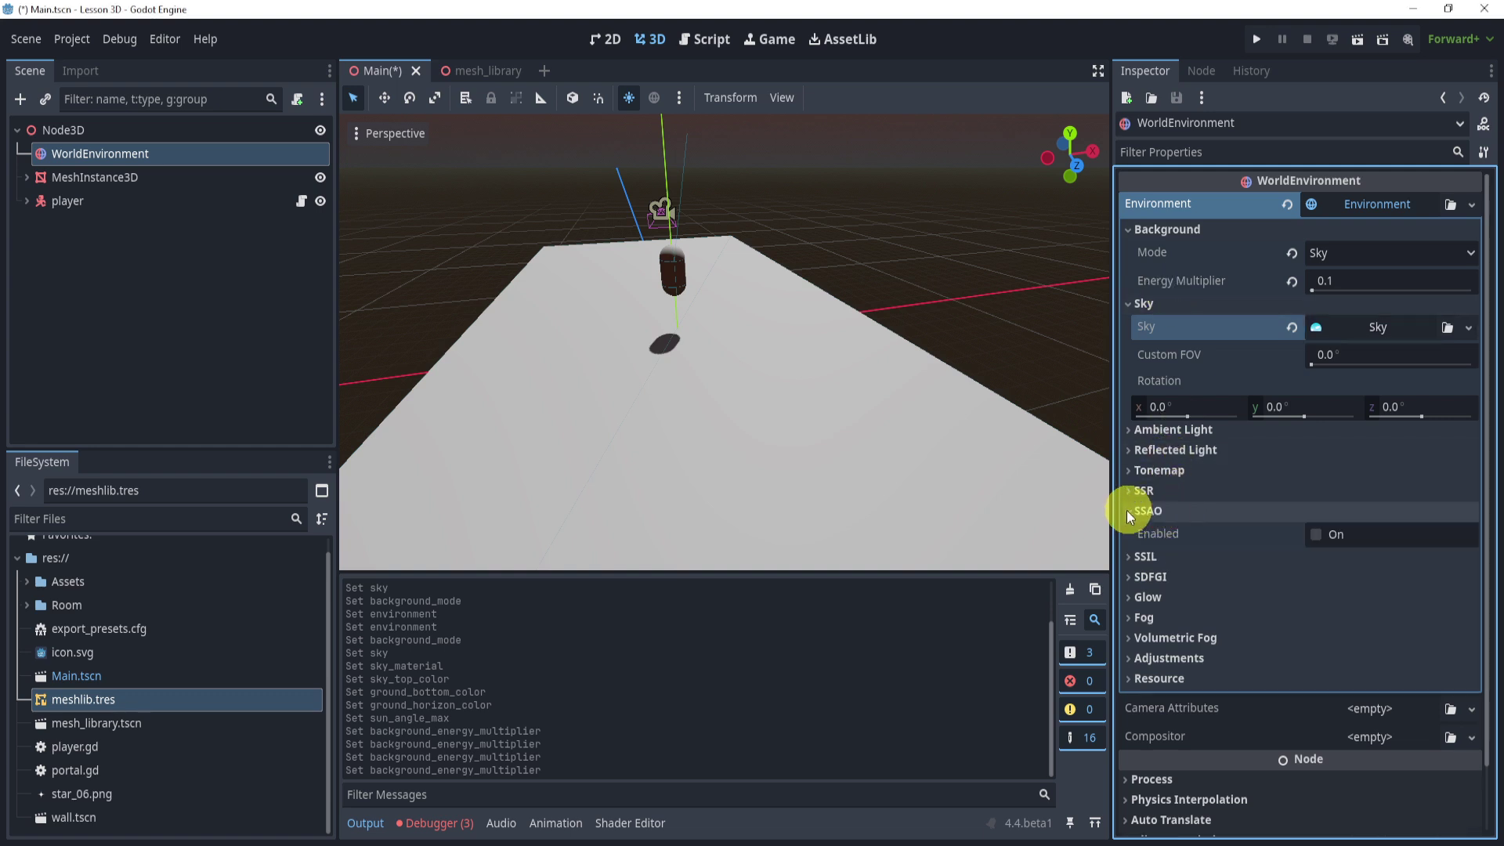
left_click(1316, 533)
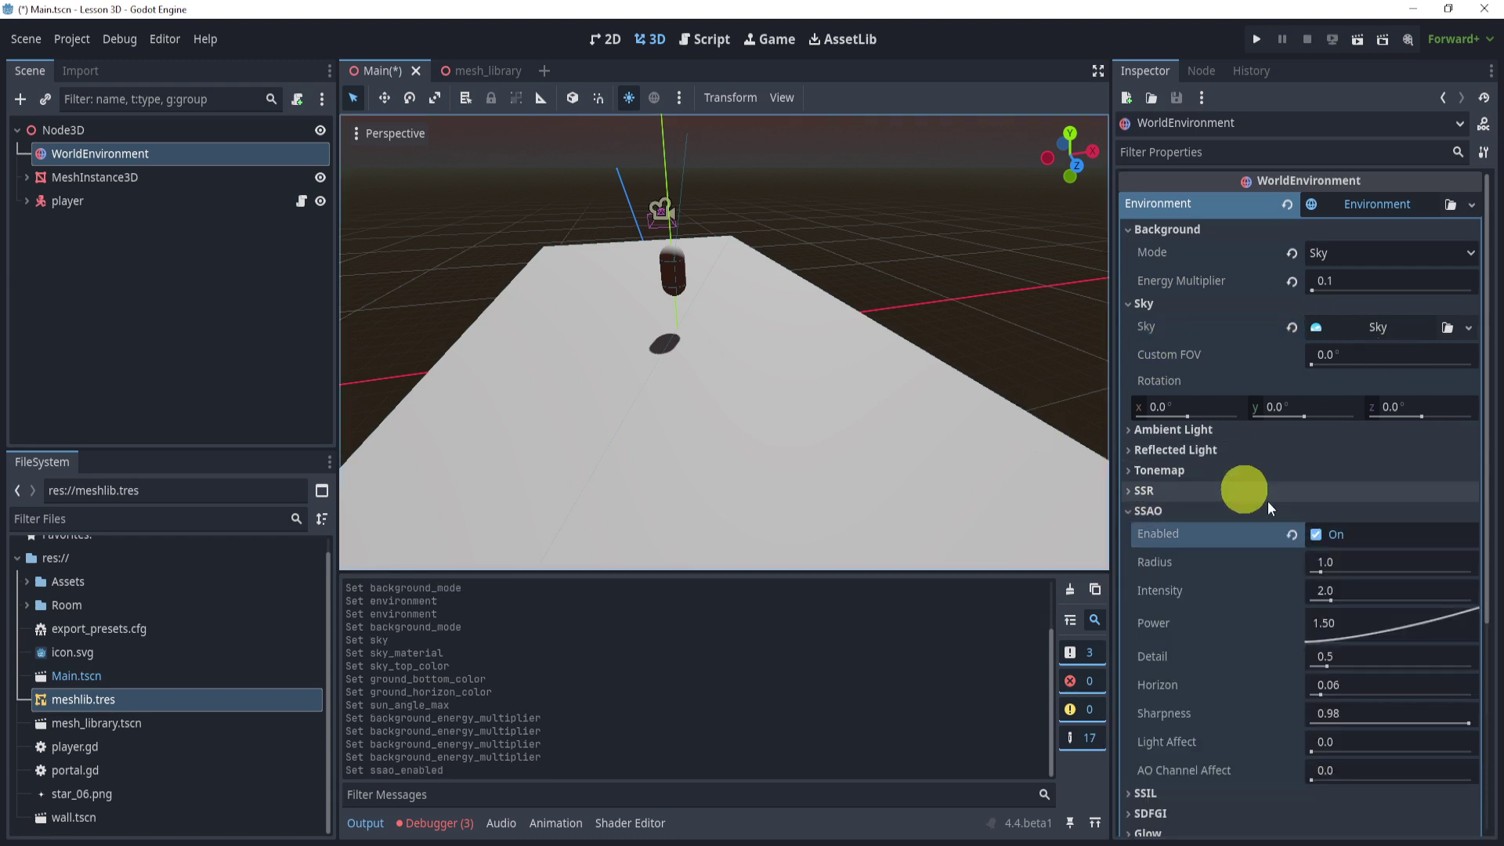
scroll(1253, 540, "down", 3)
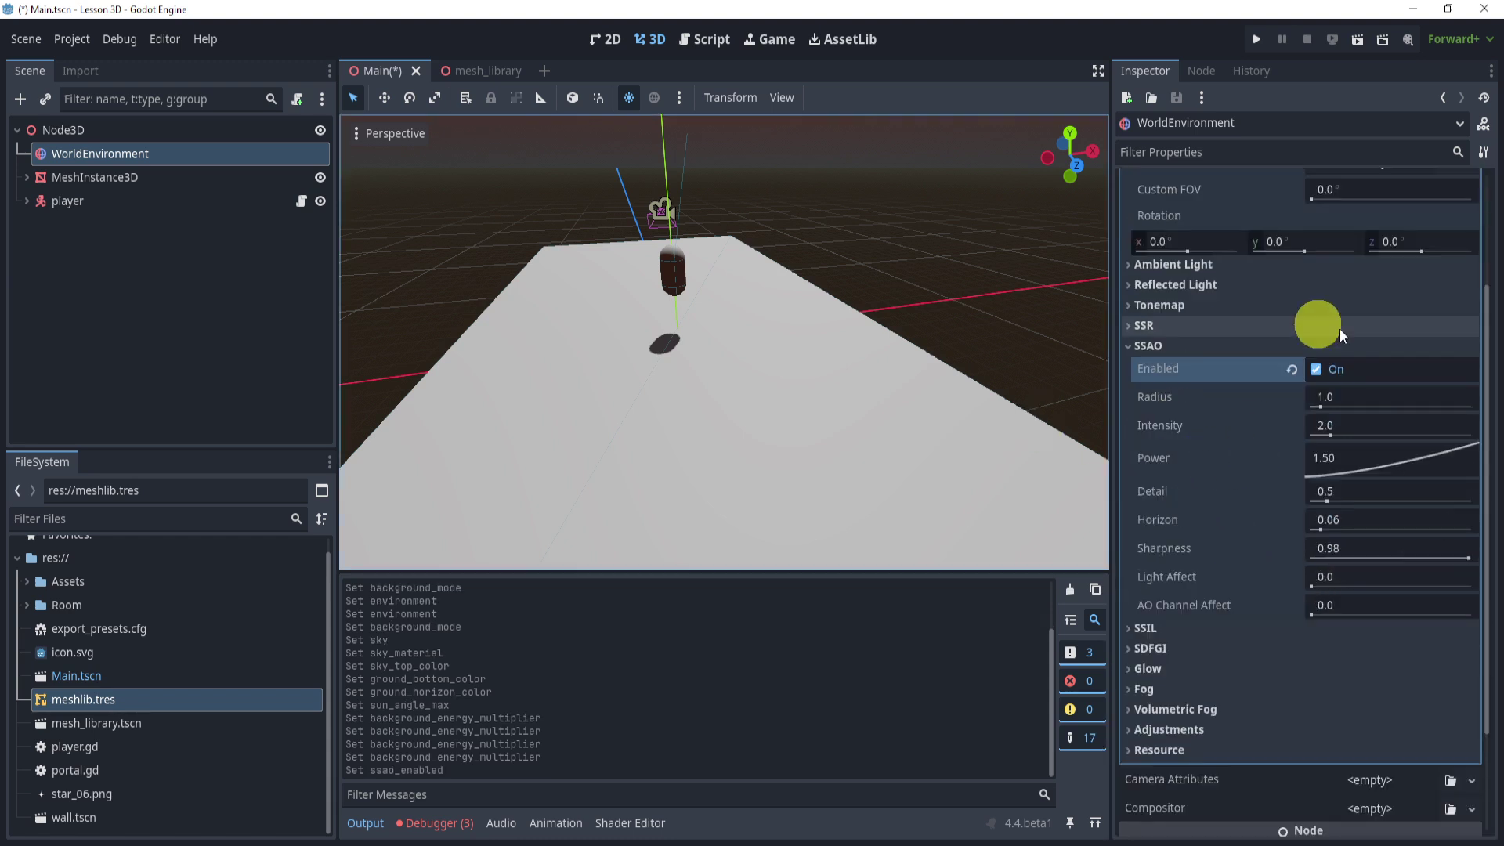
key("ctrl+s")
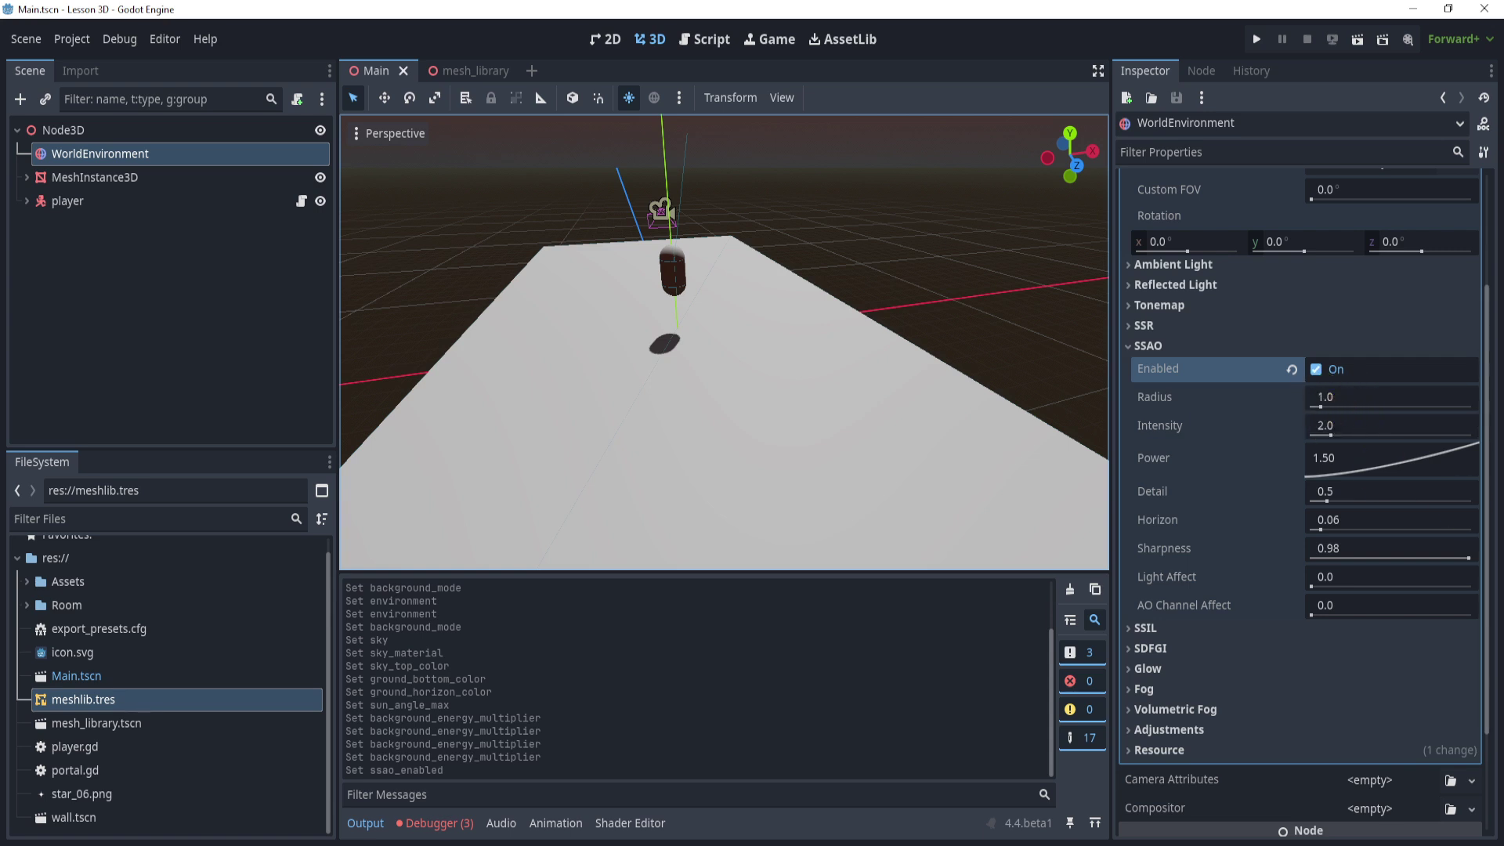
Step: Set the SSAO radius to 0.86 and the intensity to 10
left_click(1369, 392)
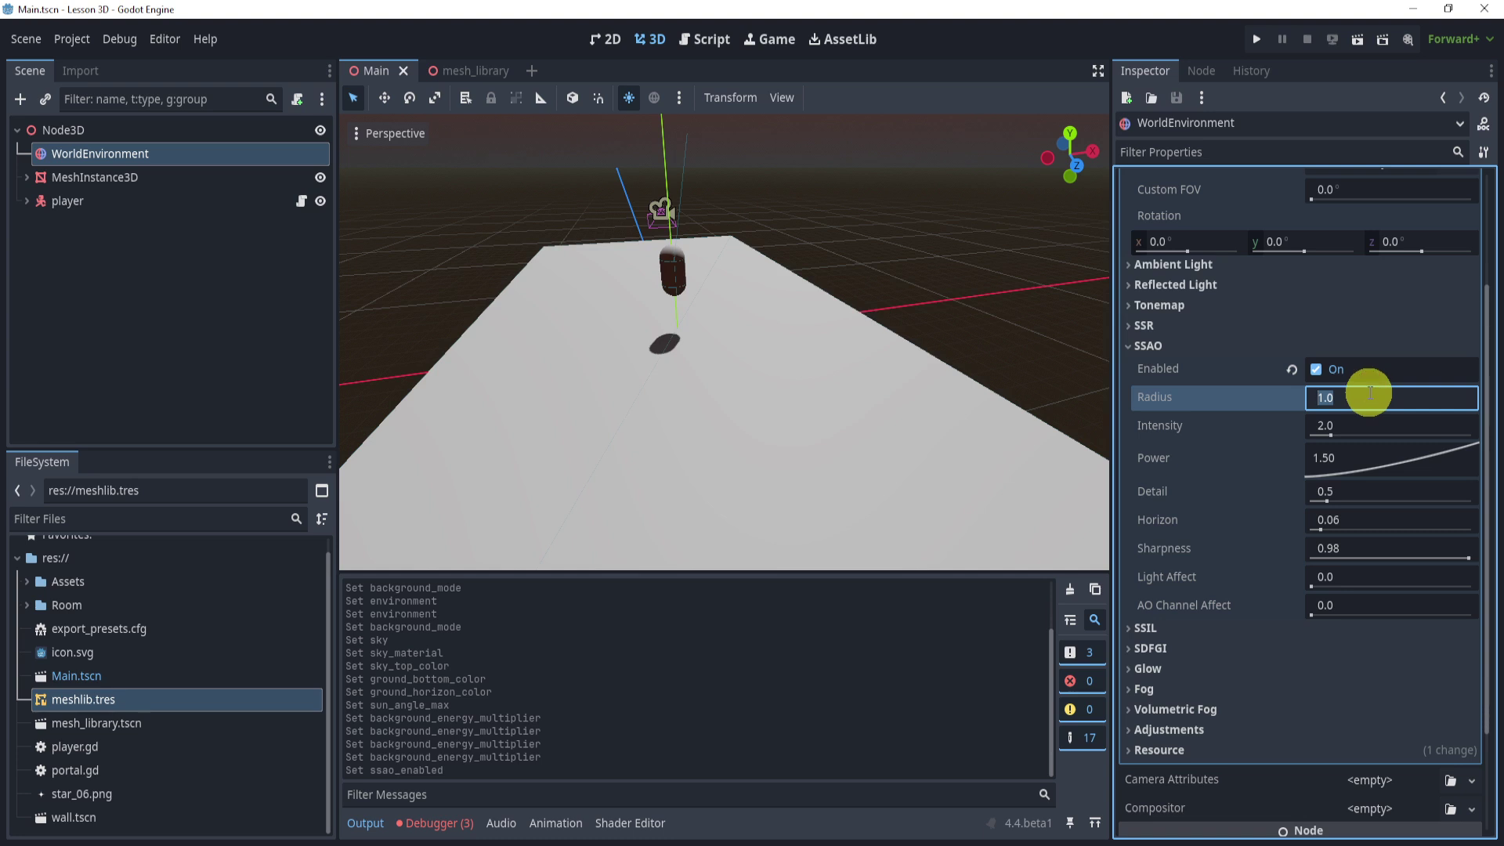
type("0.86")
key("Tab")
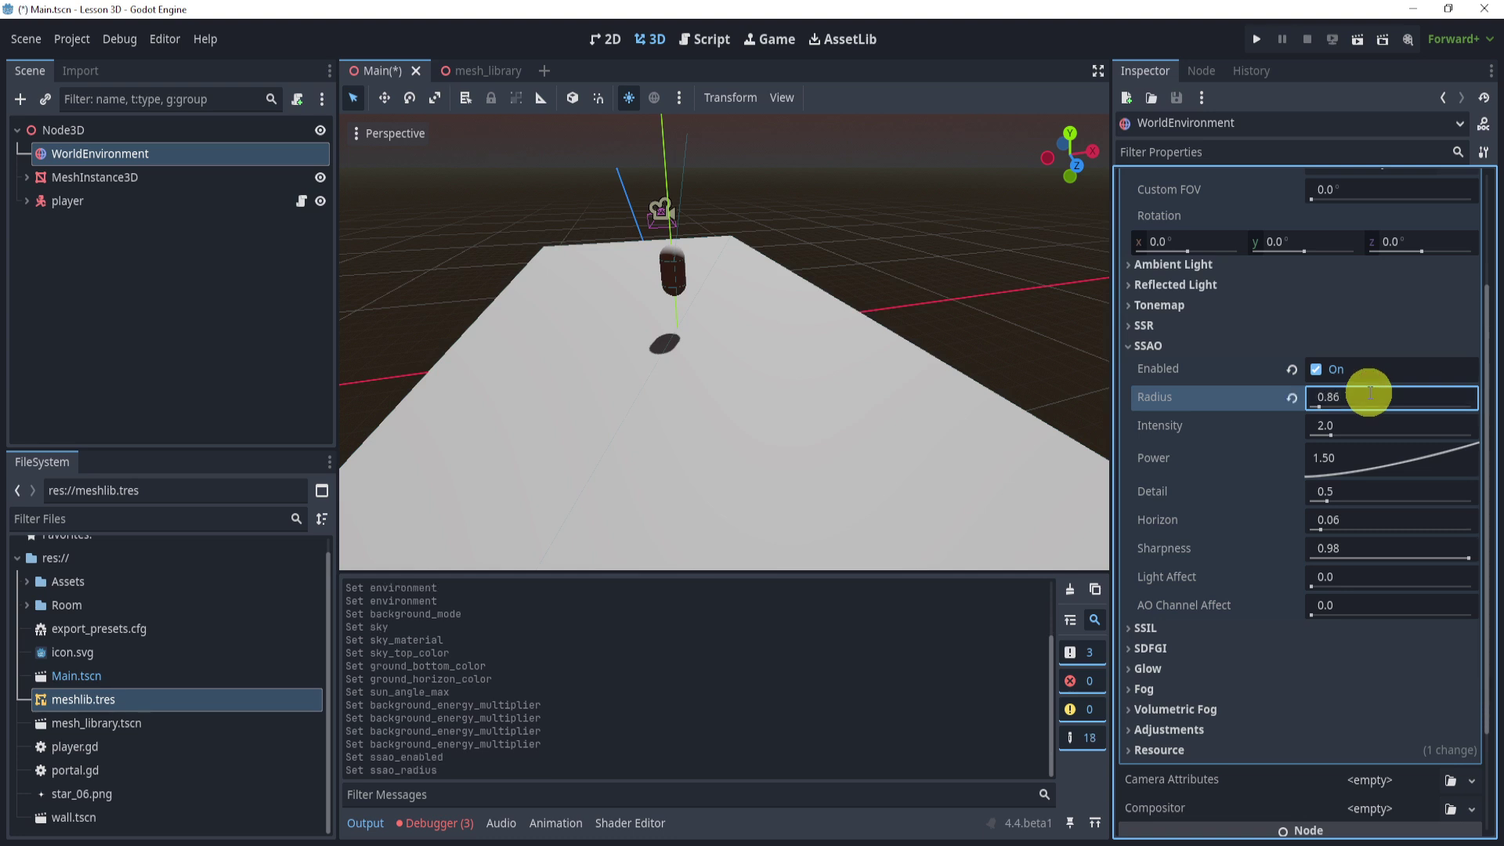
type("10.0")
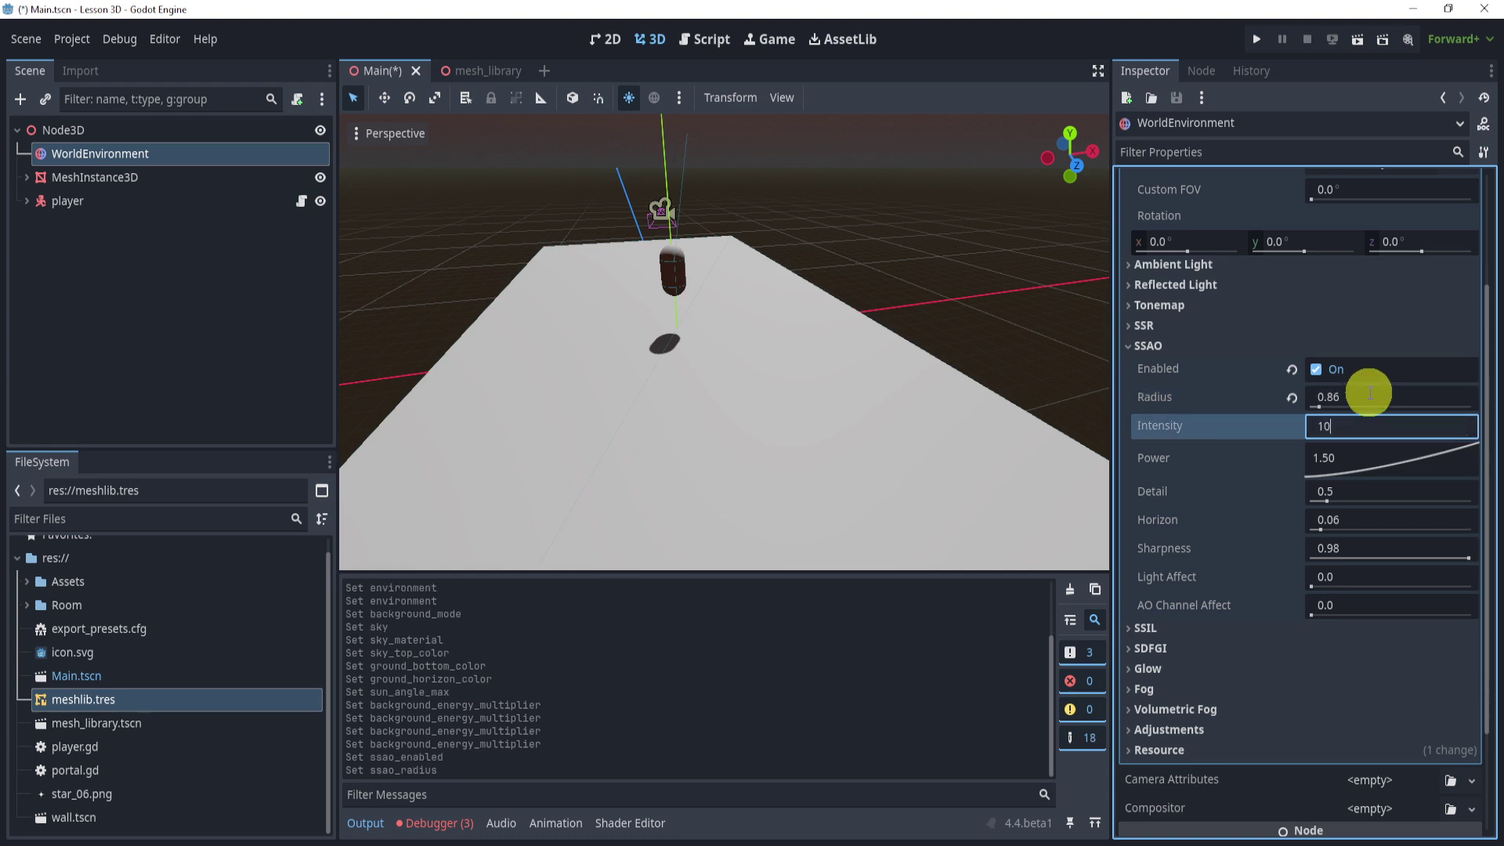
key("Tab")
key("Tab")
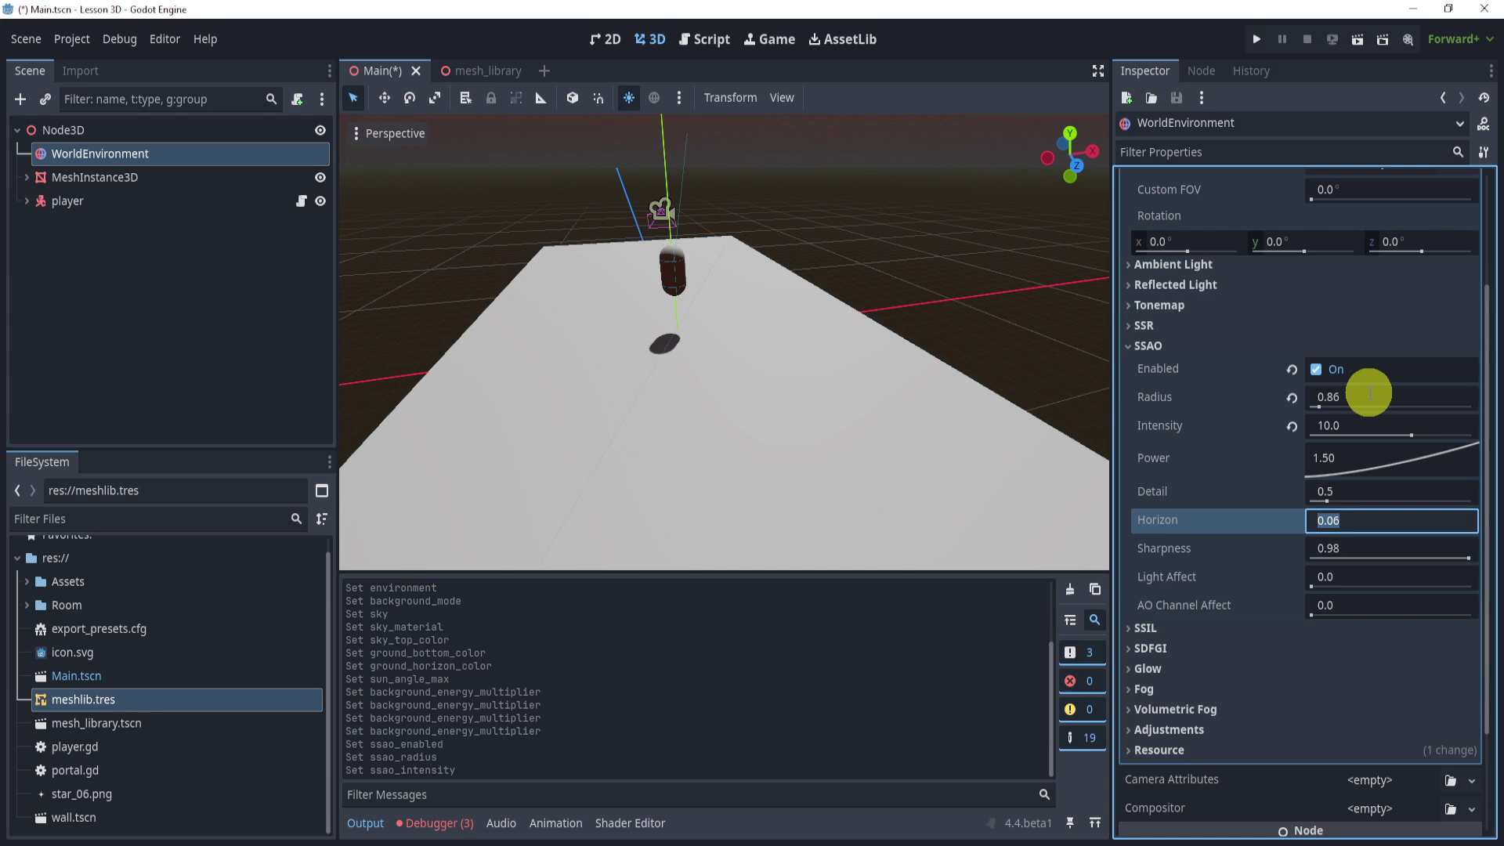
Step: Set the SSAO horizon to 0.58, light affect to 0.65 and AO channel affect to 1
type("0.58")
key("Tab")
key("Tab")
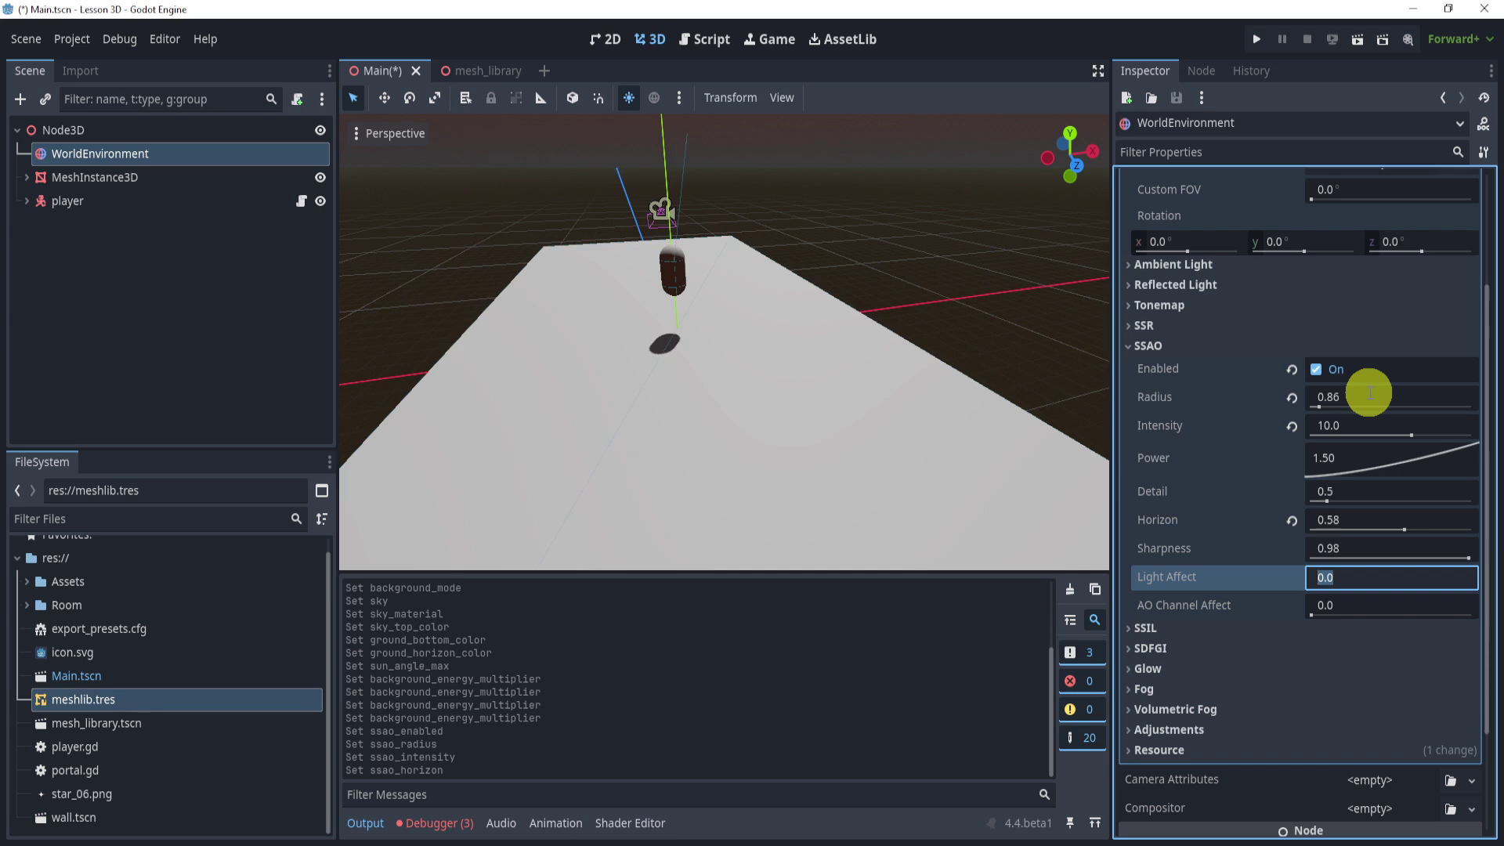
type("0.65")
key("Tab")
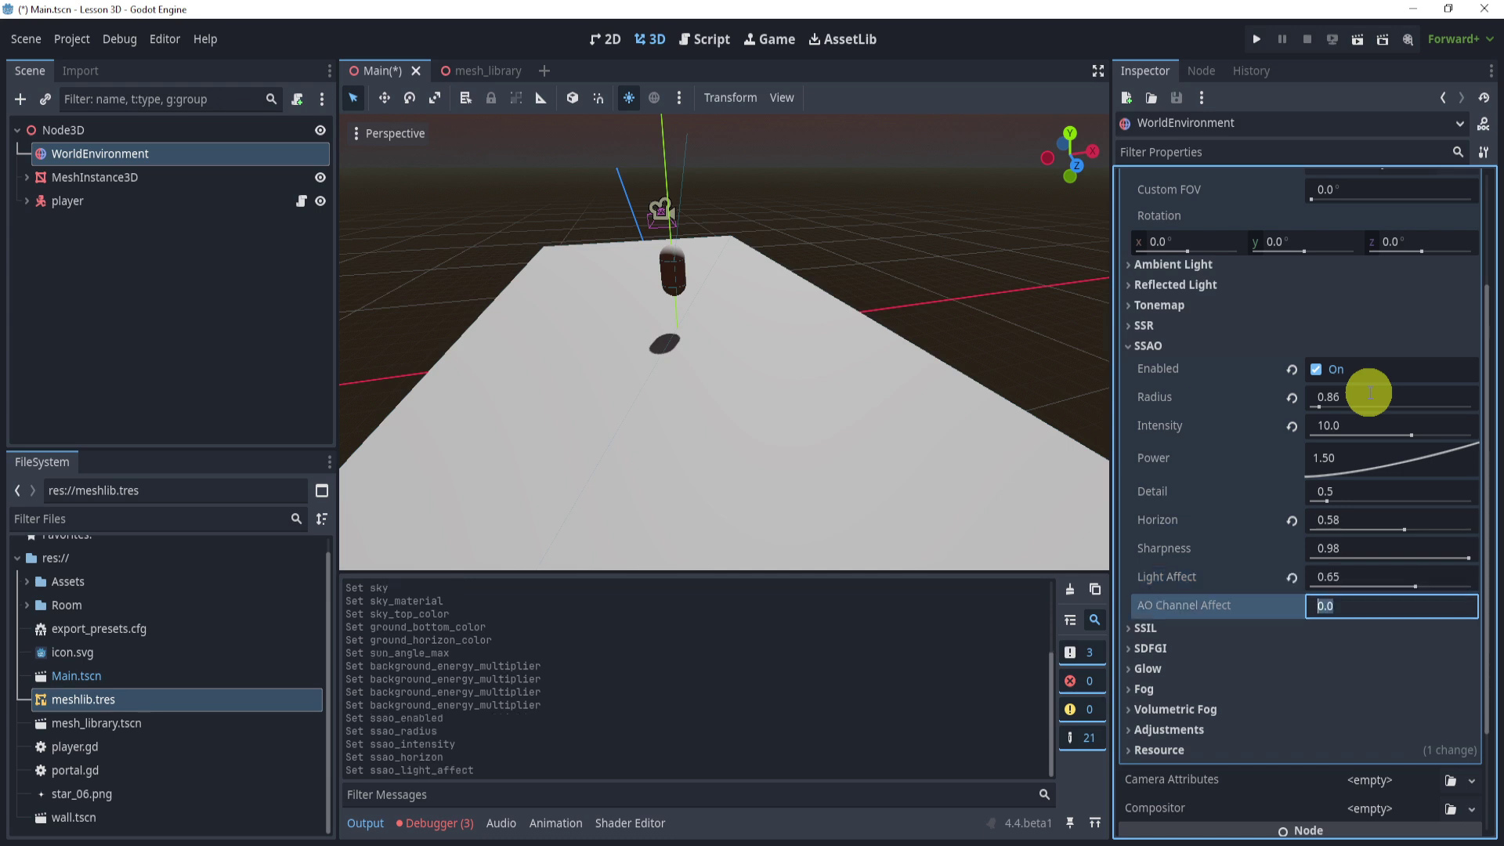
type("1")
key("Return")
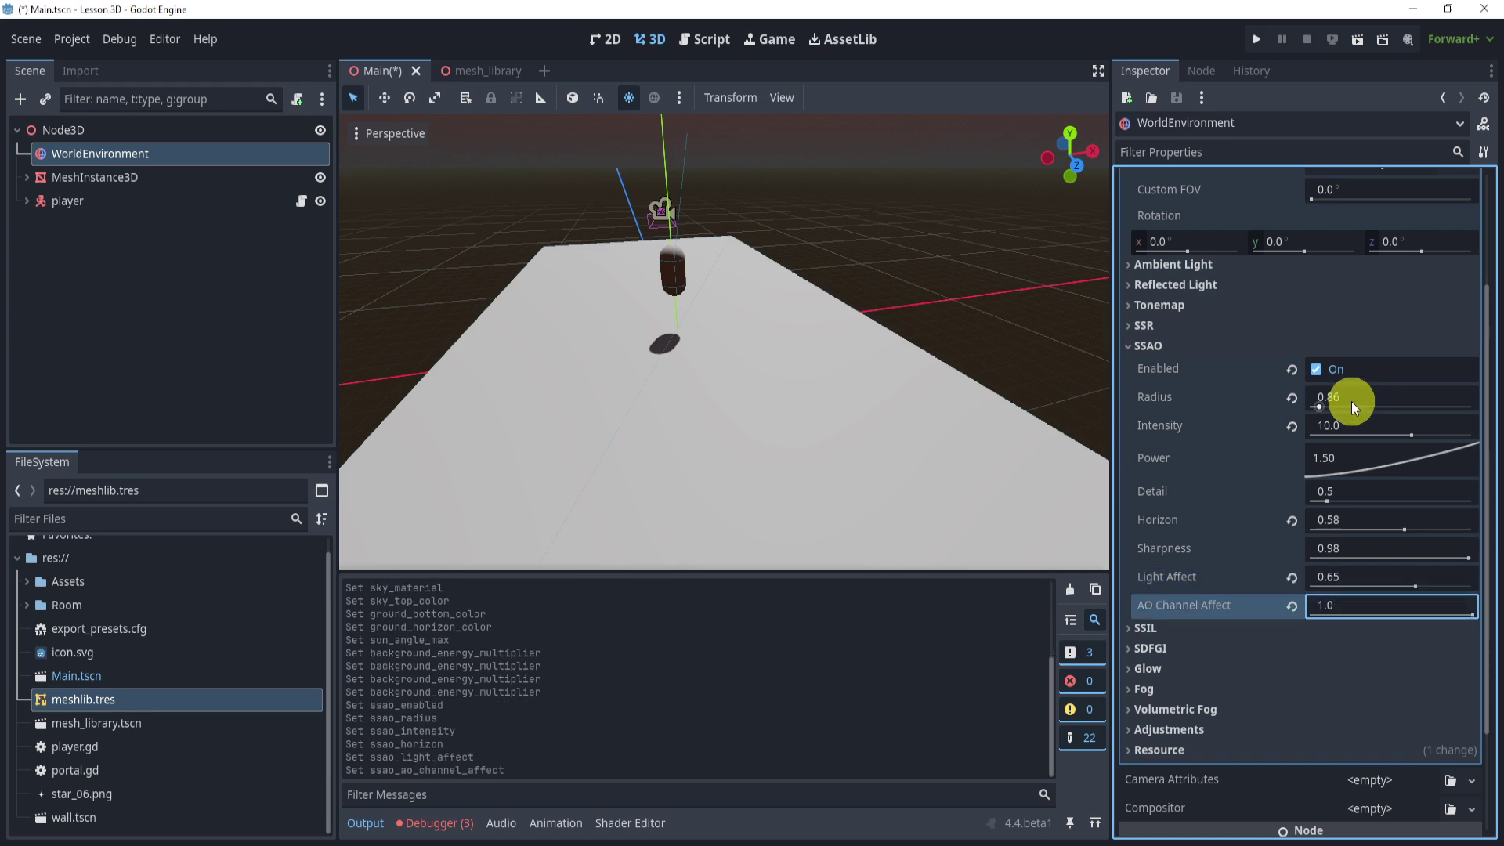
middle_click_drag(805, 268, 914, 296)
middle_click_drag(650, 237, 665, 308)
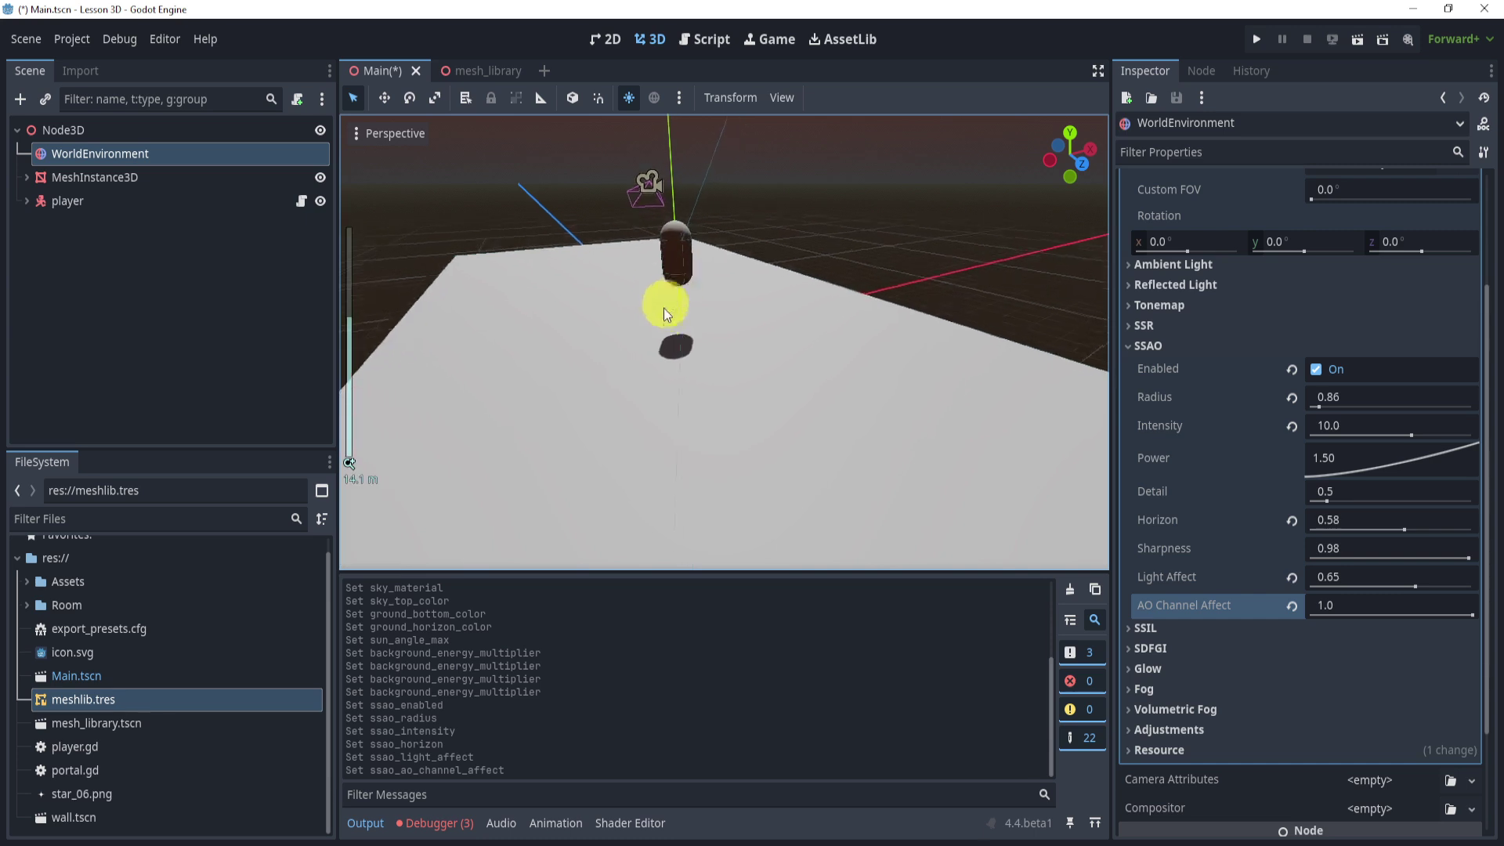
Step: Save the scene, run it to check the lighting while moving the player left and right, and close the game window
key("ctrl+s")
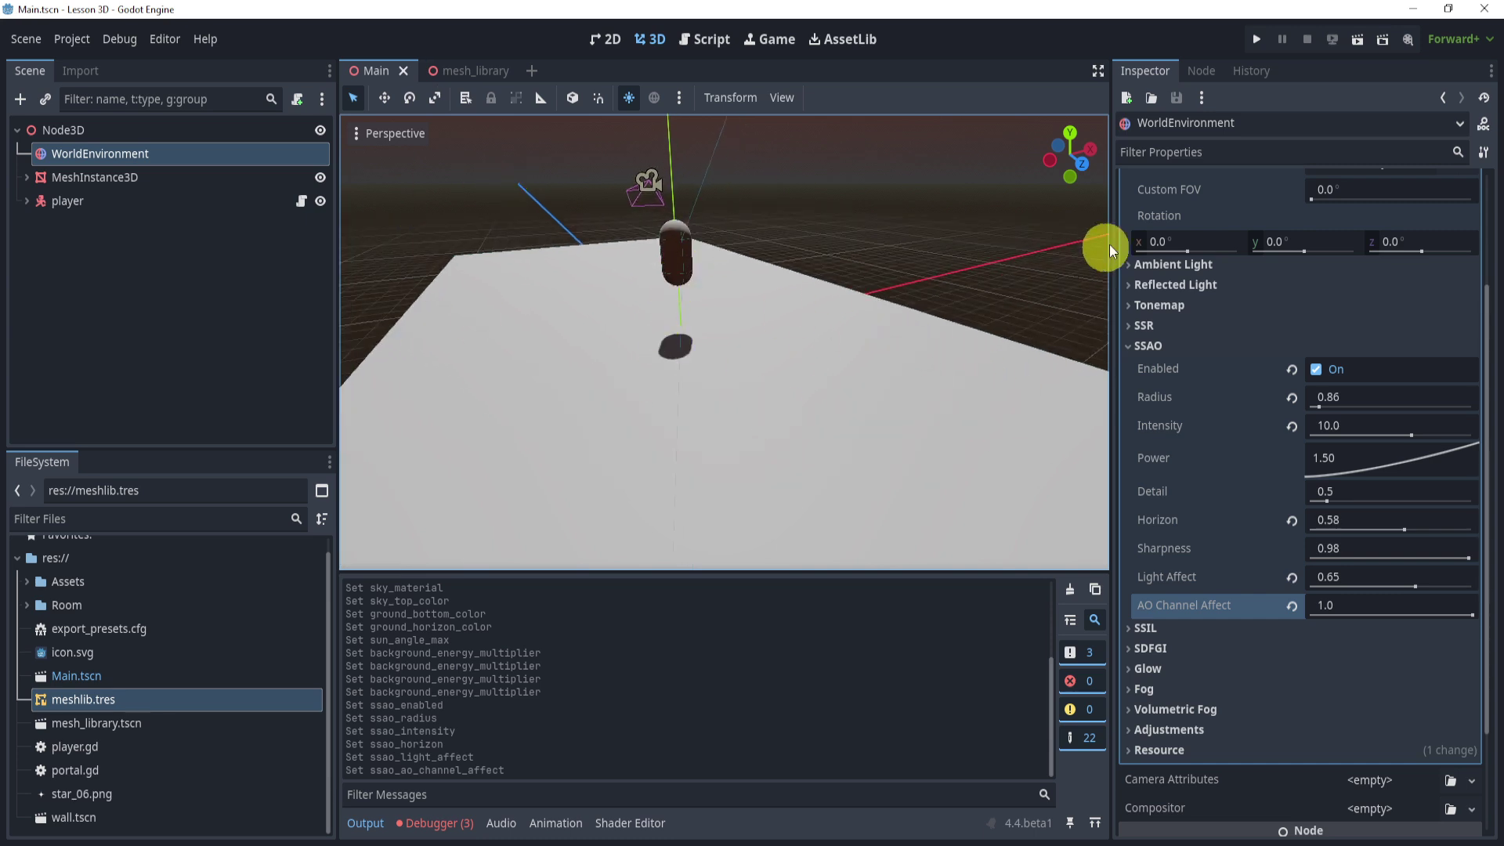
left_click(1331, 45)
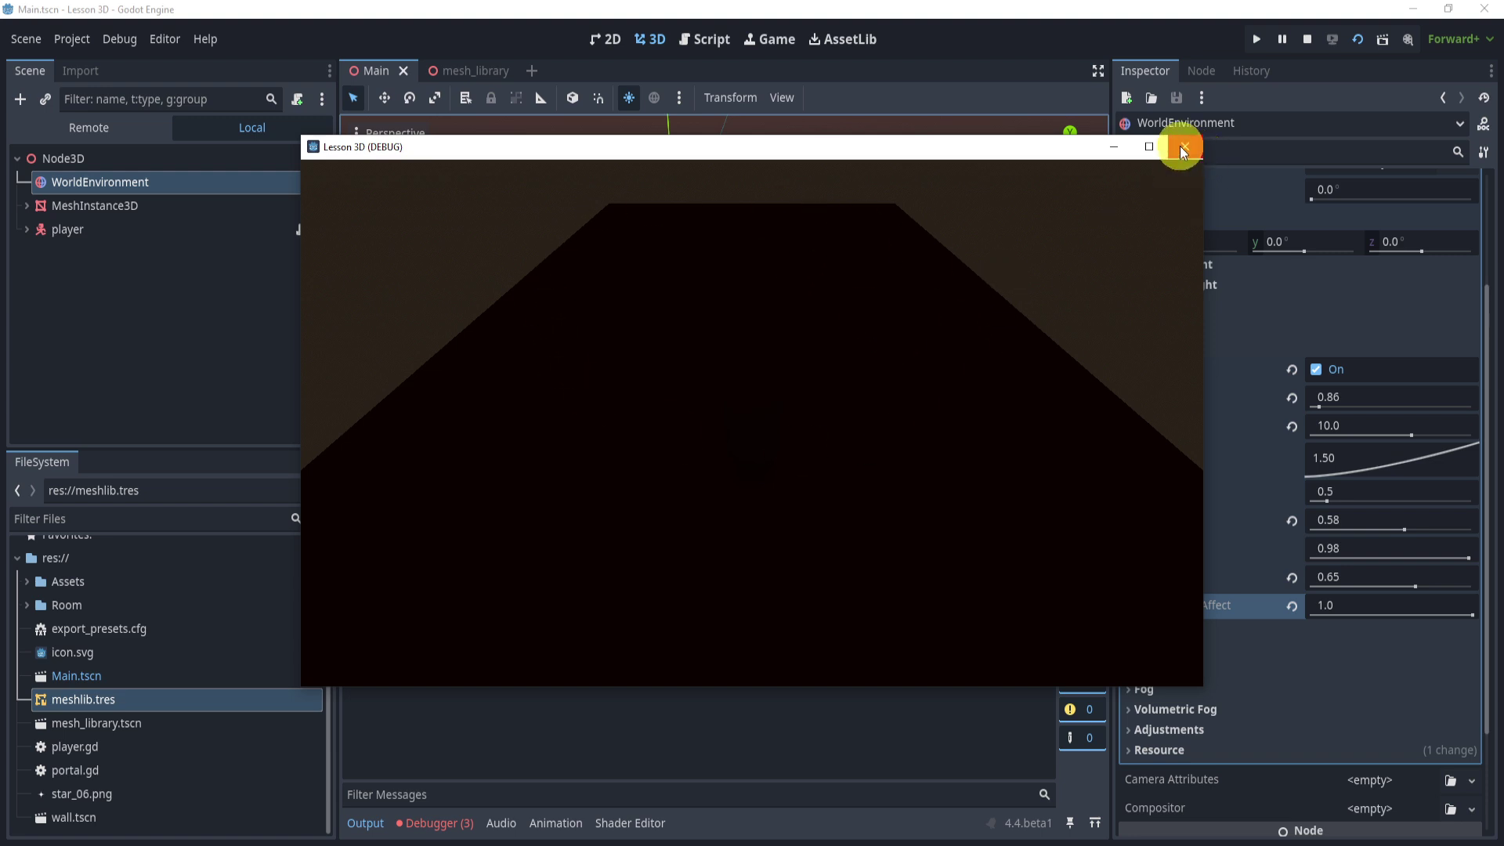
key("Left")
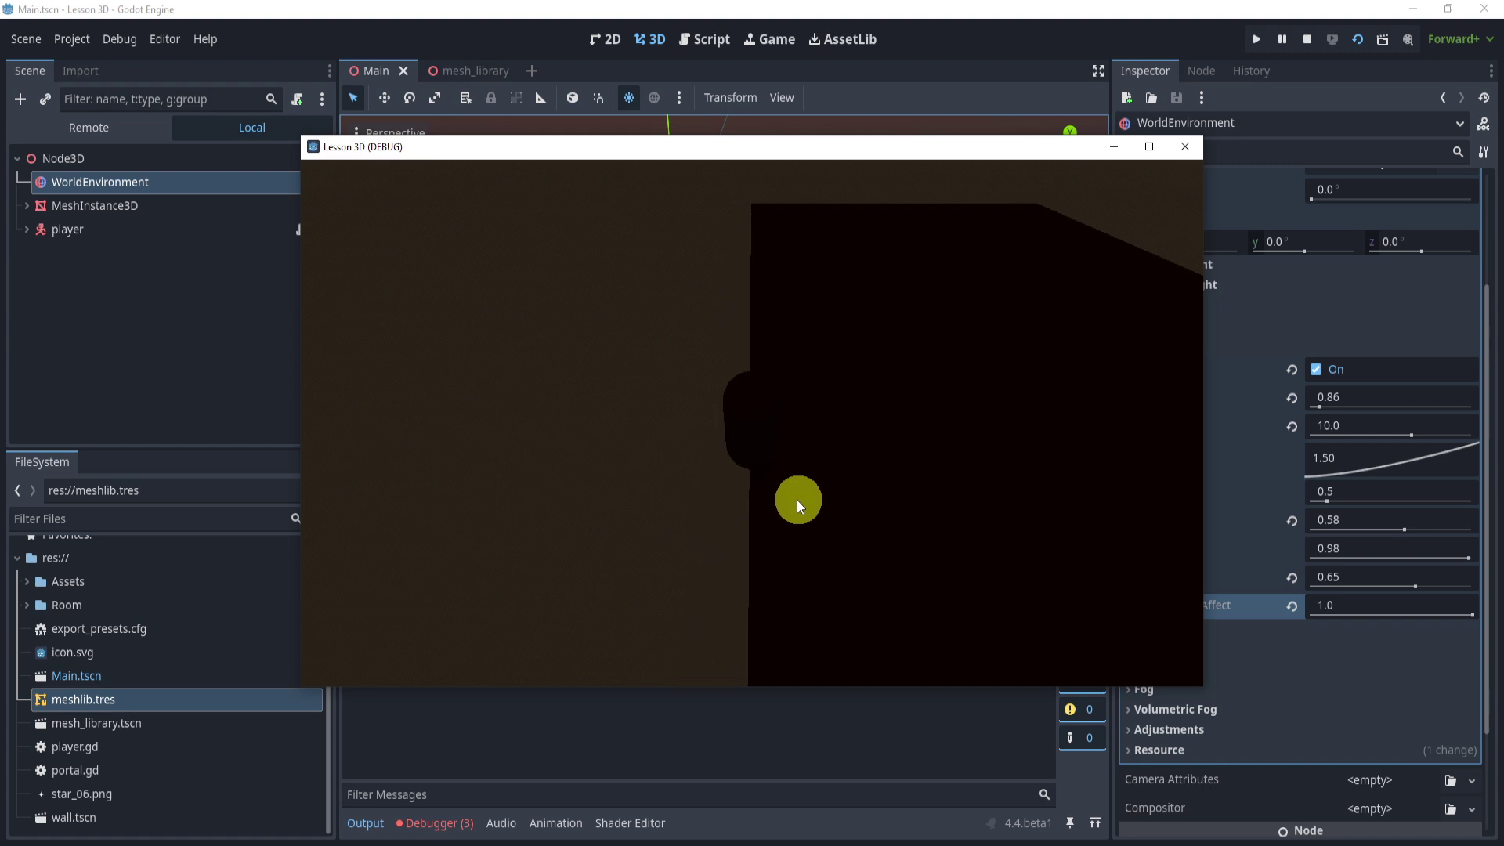
key("Right")
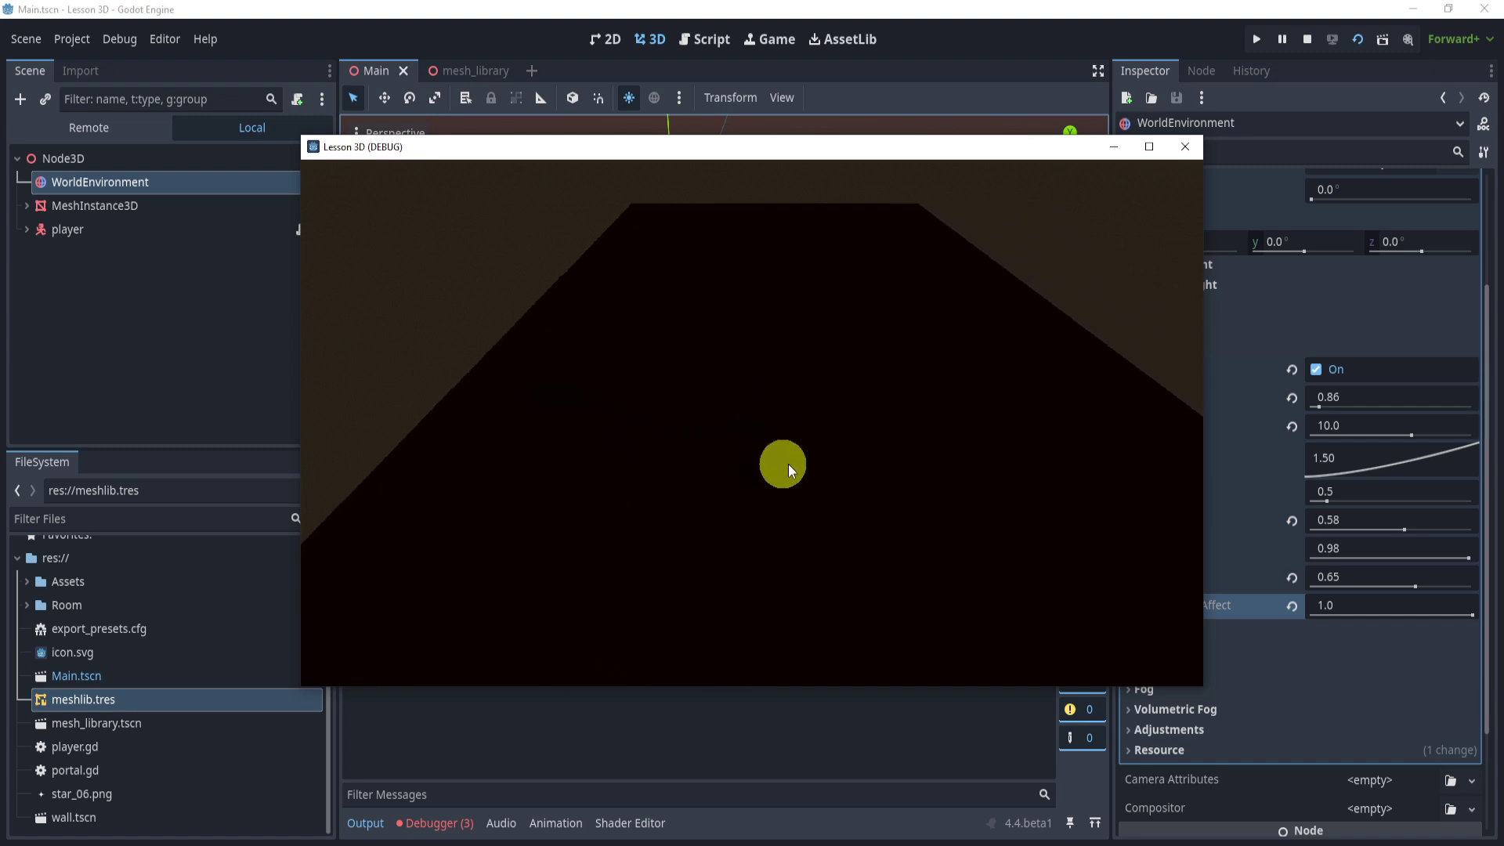
left_click(1186, 147)
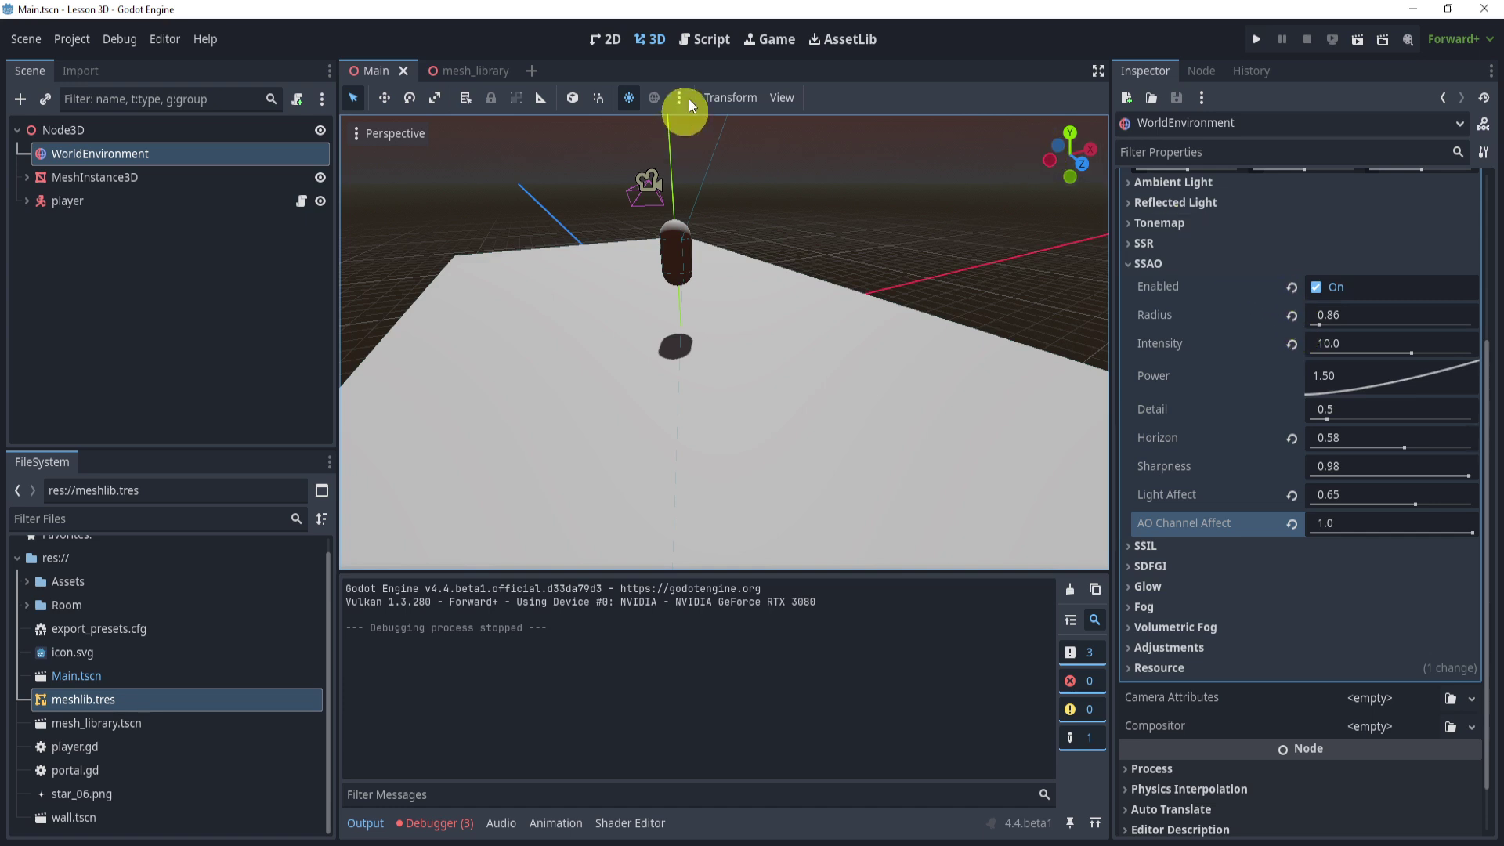
left_click(1356, 40)
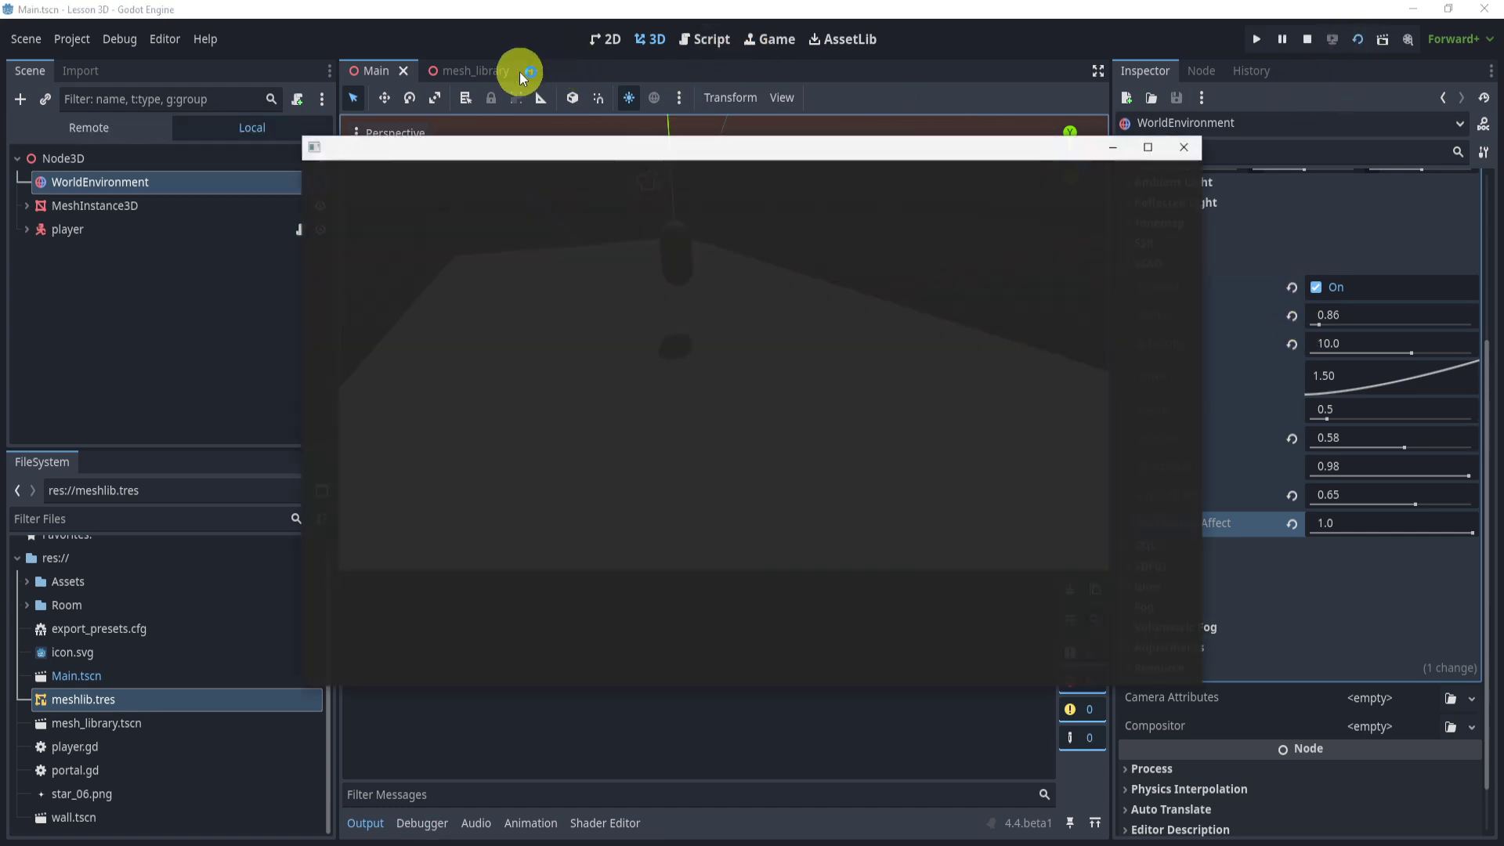
left_click(1184, 147)
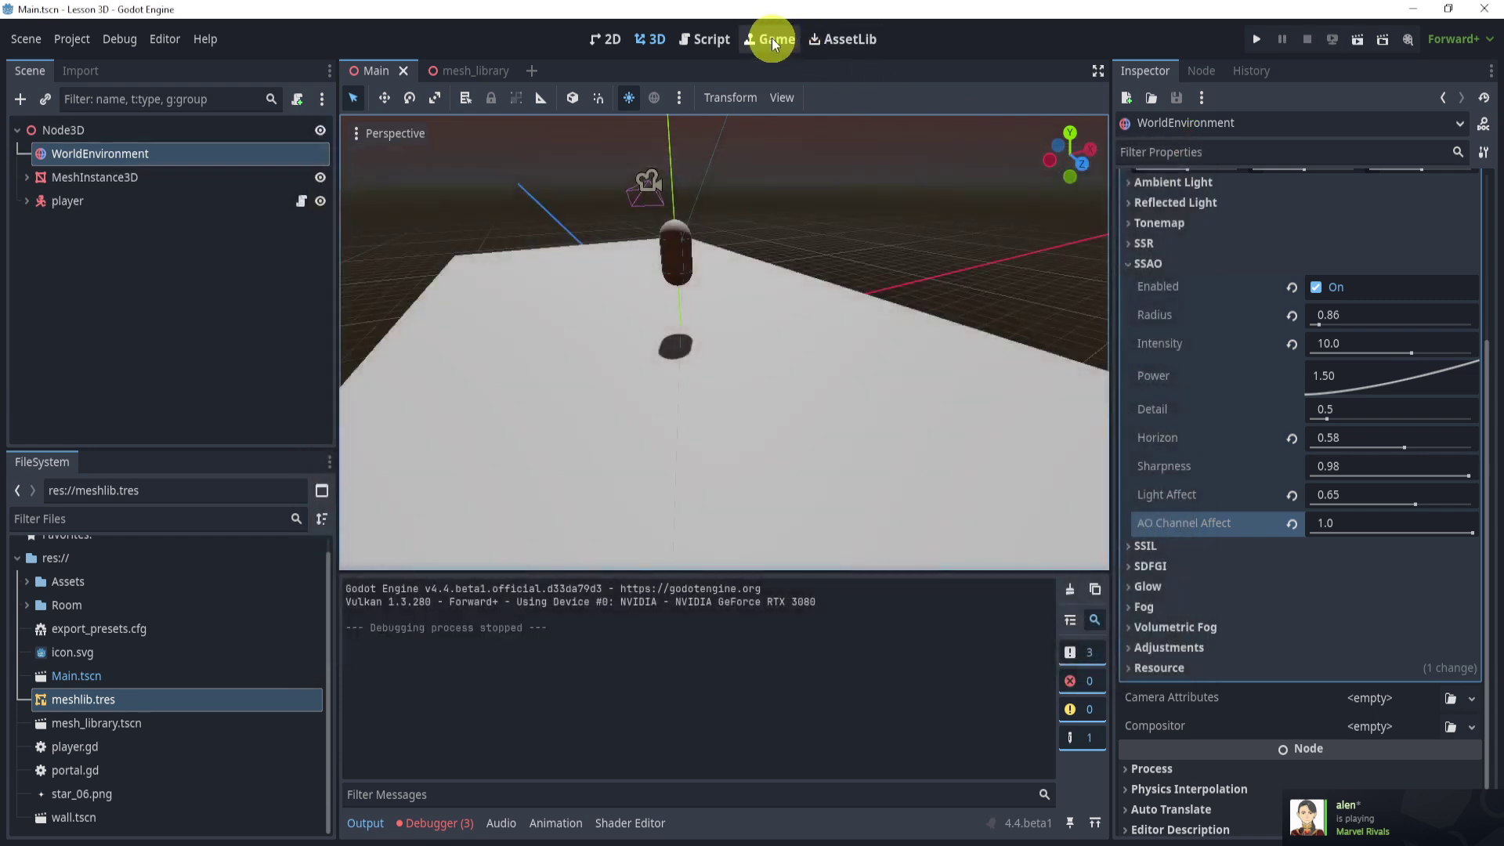
Step: Enable embedding the game on next play, test-run the current scene in the game workspace and stop it
left_click(771, 39)
left_click(728, 97)
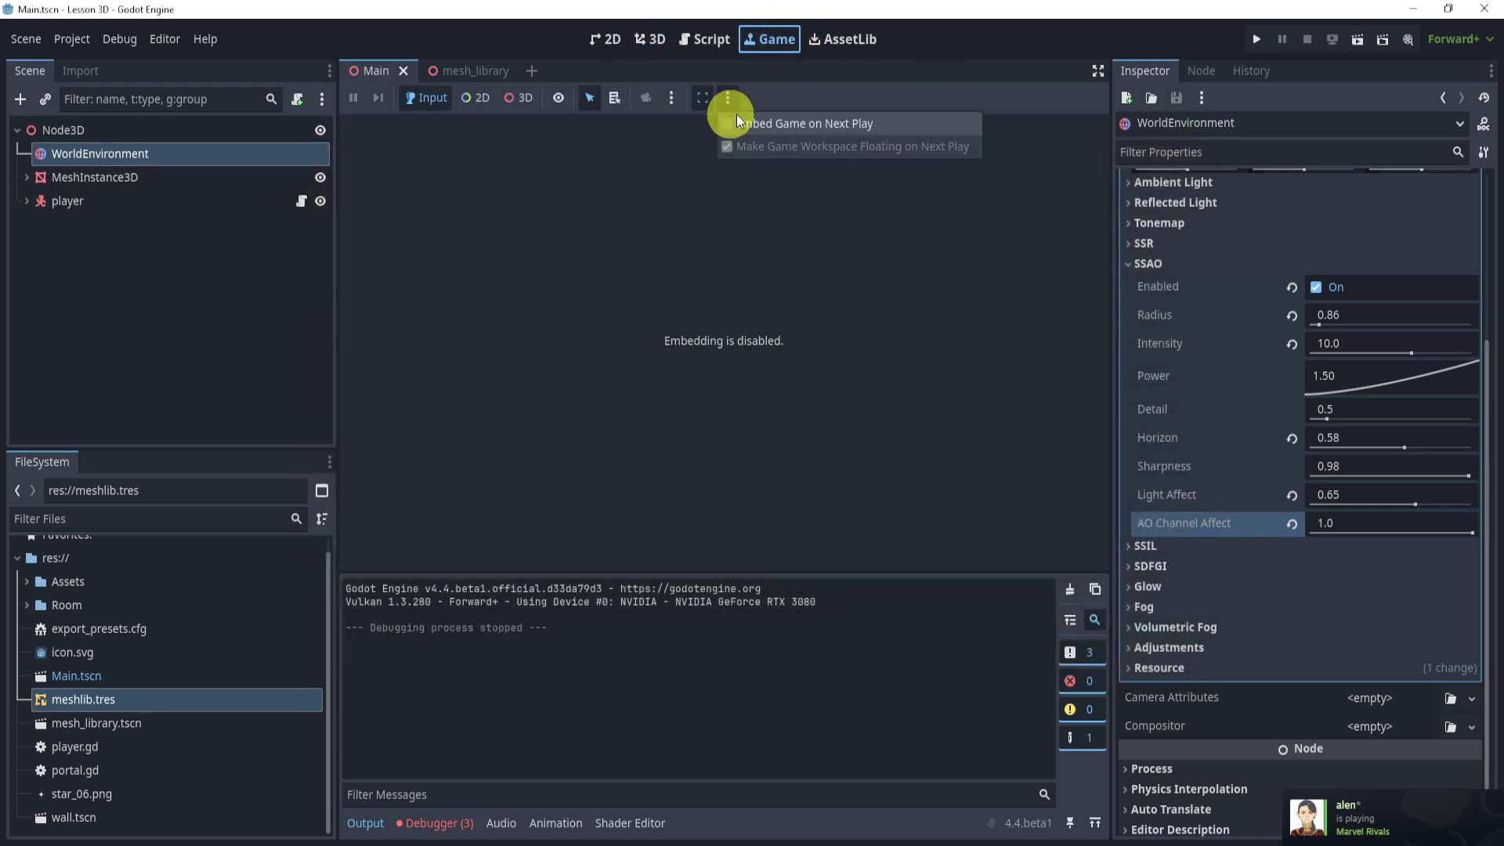
left_click(801, 123)
left_click(1356, 40)
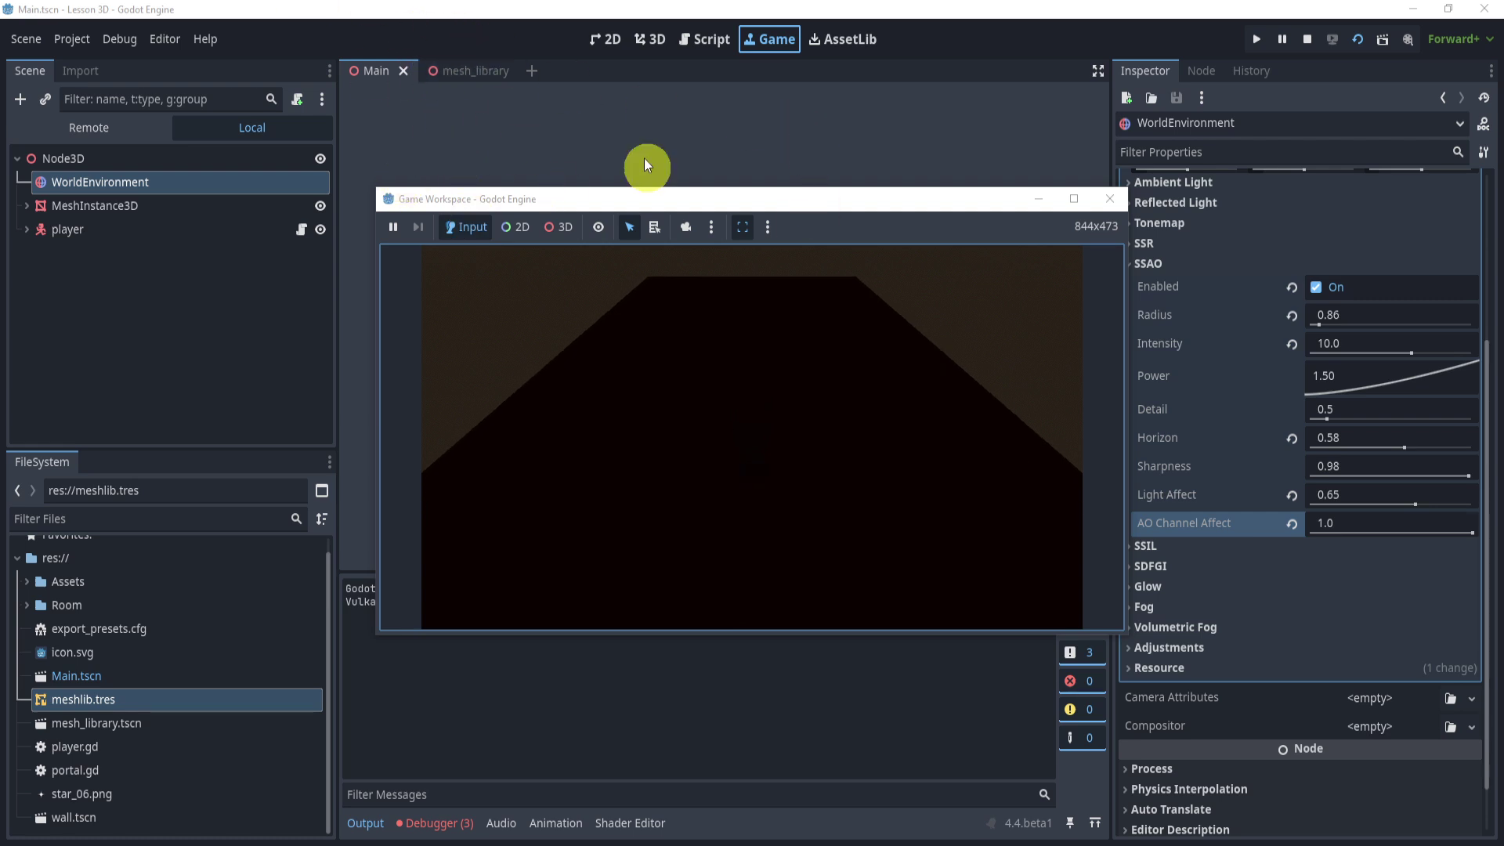
left_click(1306, 39)
Step: Revisit the game embedding options and return to the 3D workspace
left_click(608, 39)
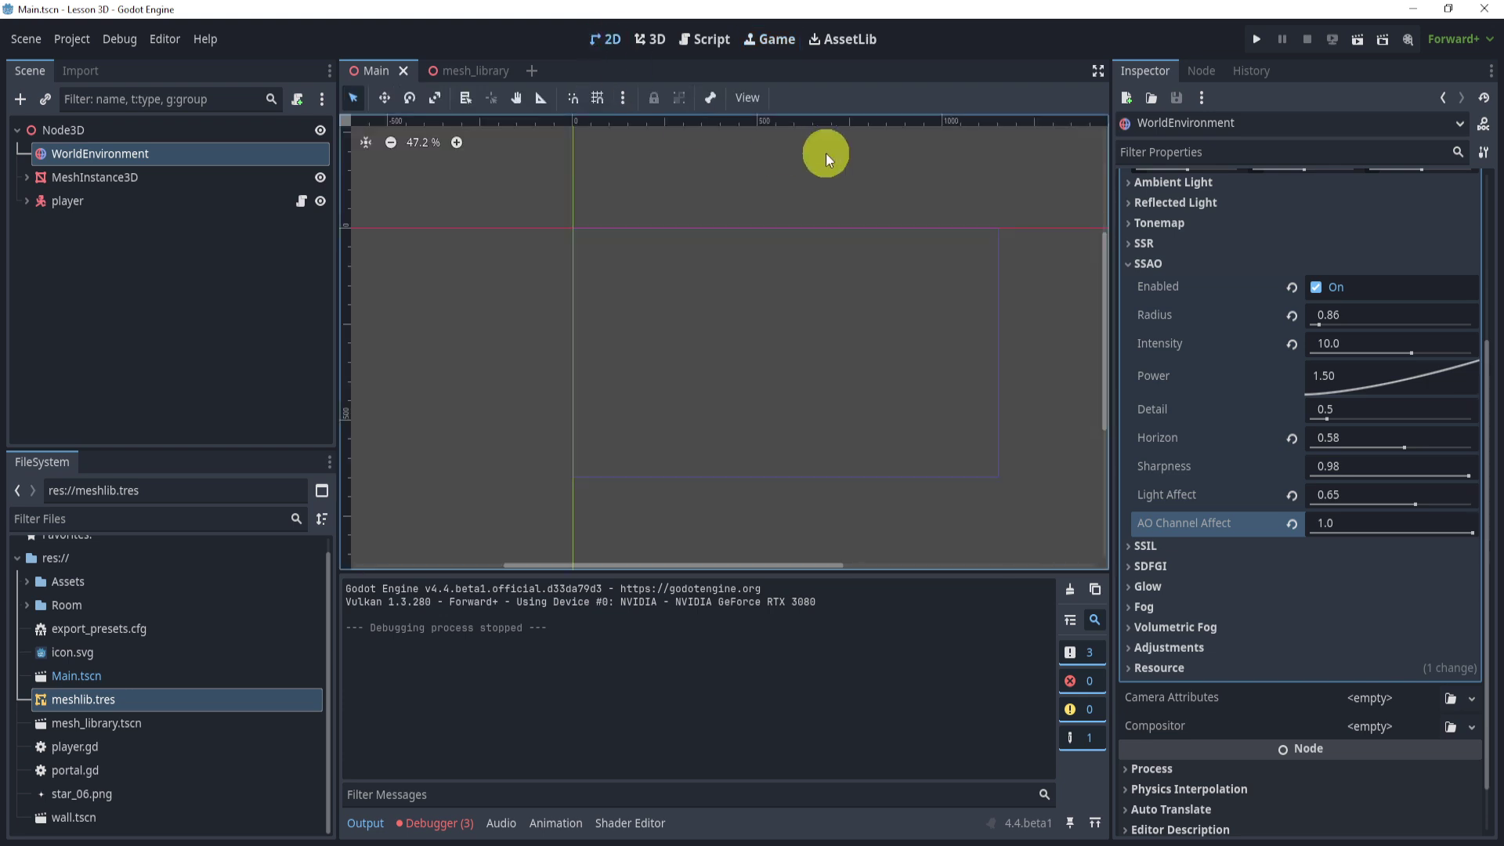
left_click(766, 39)
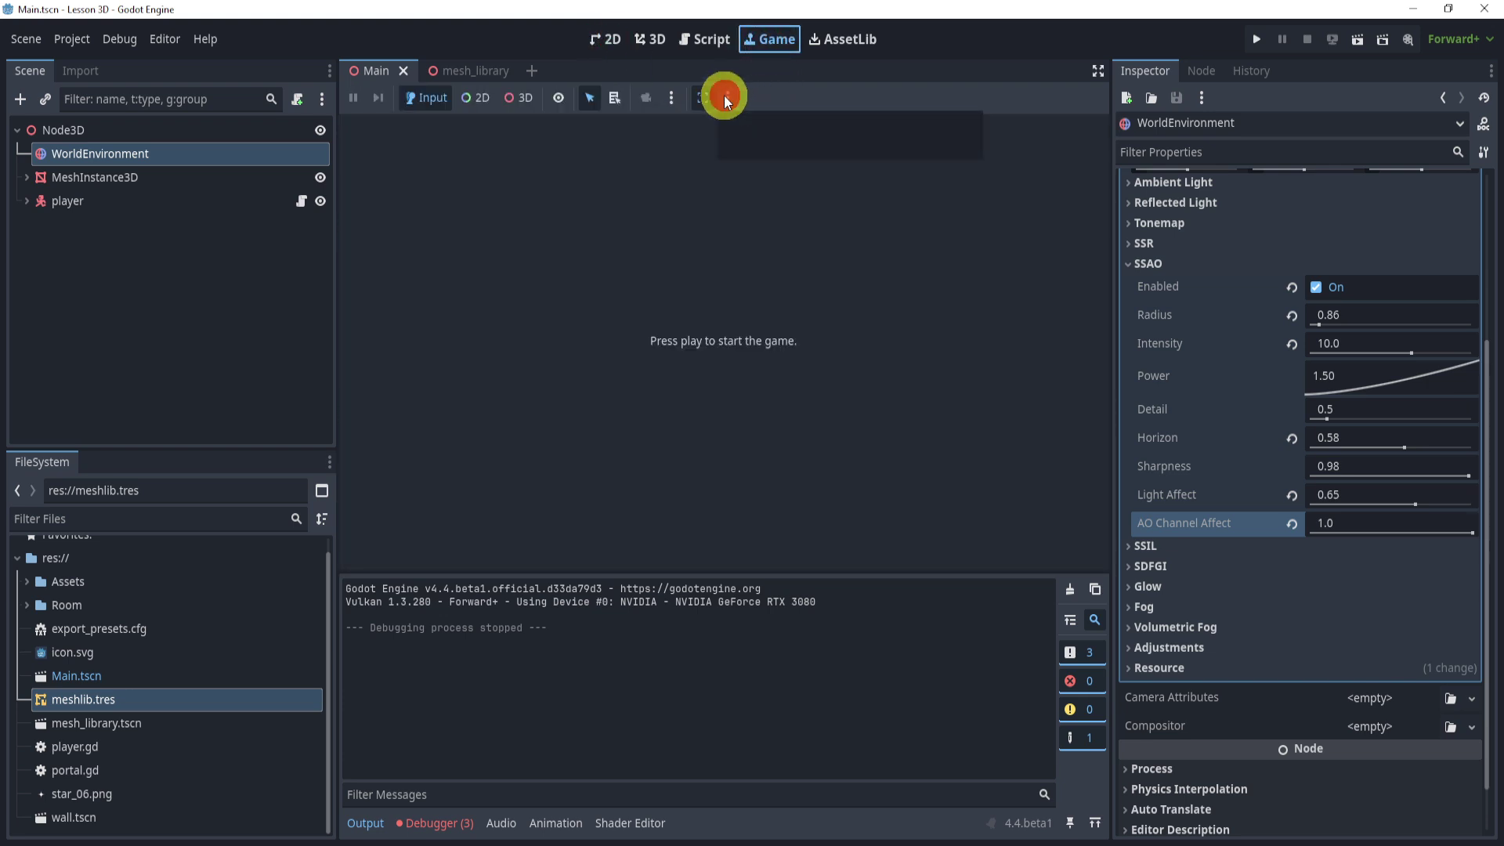
left_click(605, 39)
left_click(650, 39)
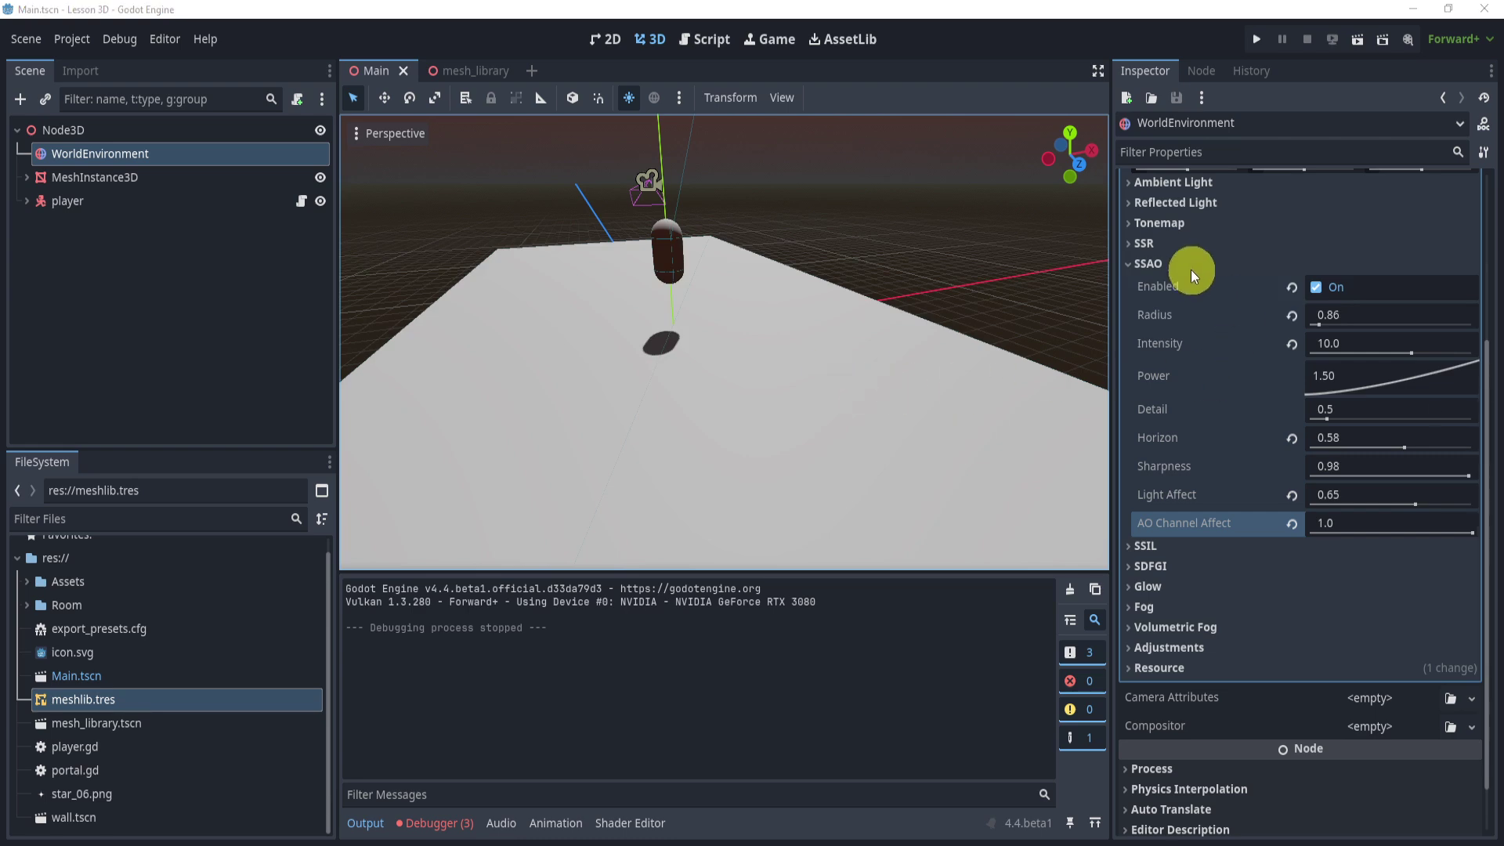
Step: Collapse the SSAO settings and enable Glow in the environment
left_click(1161, 265)
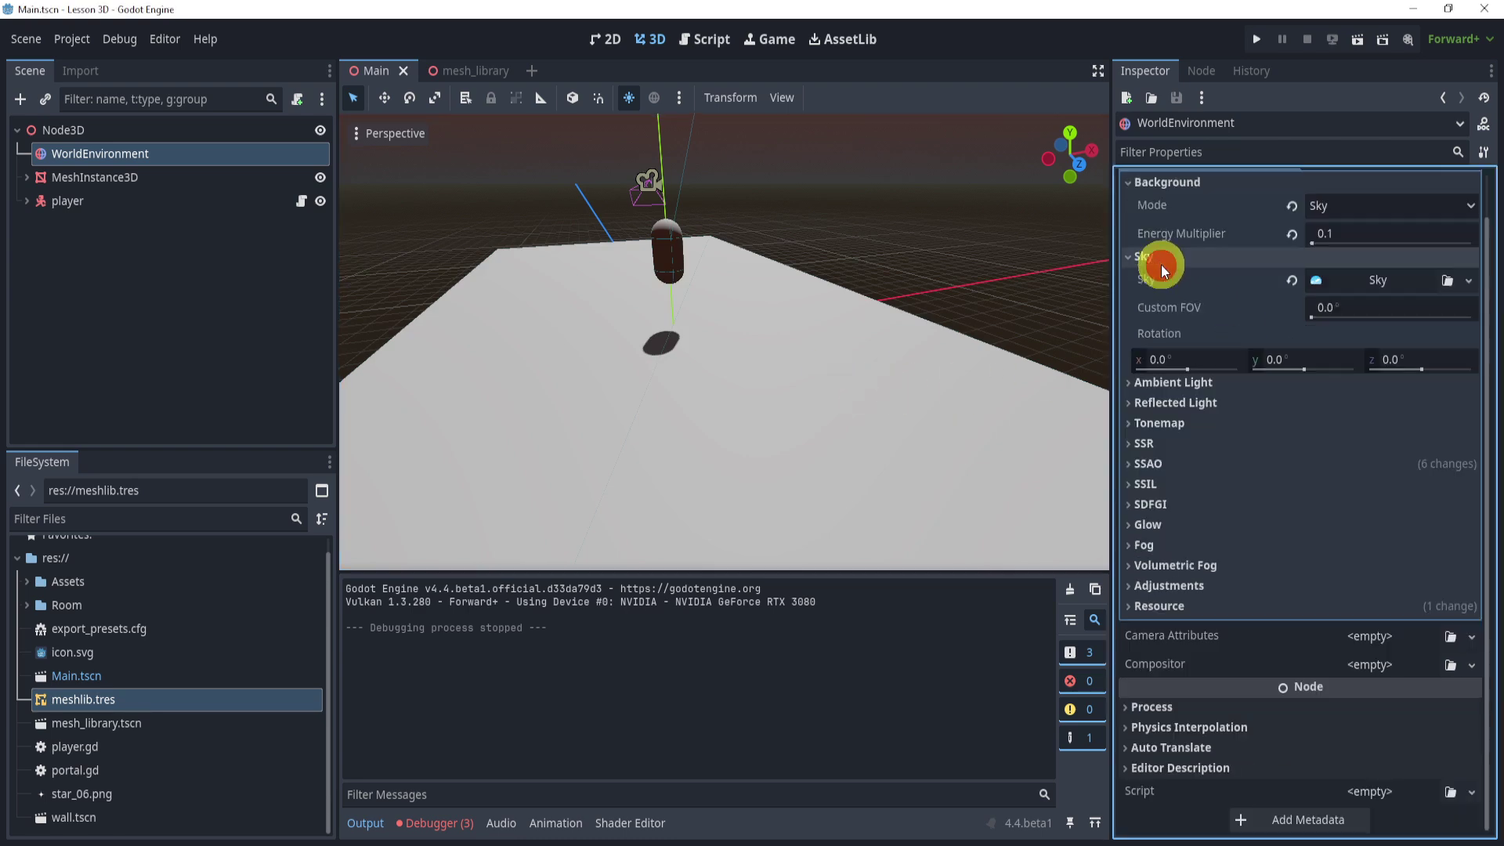
left_click(1150, 524)
left_click(1317, 523)
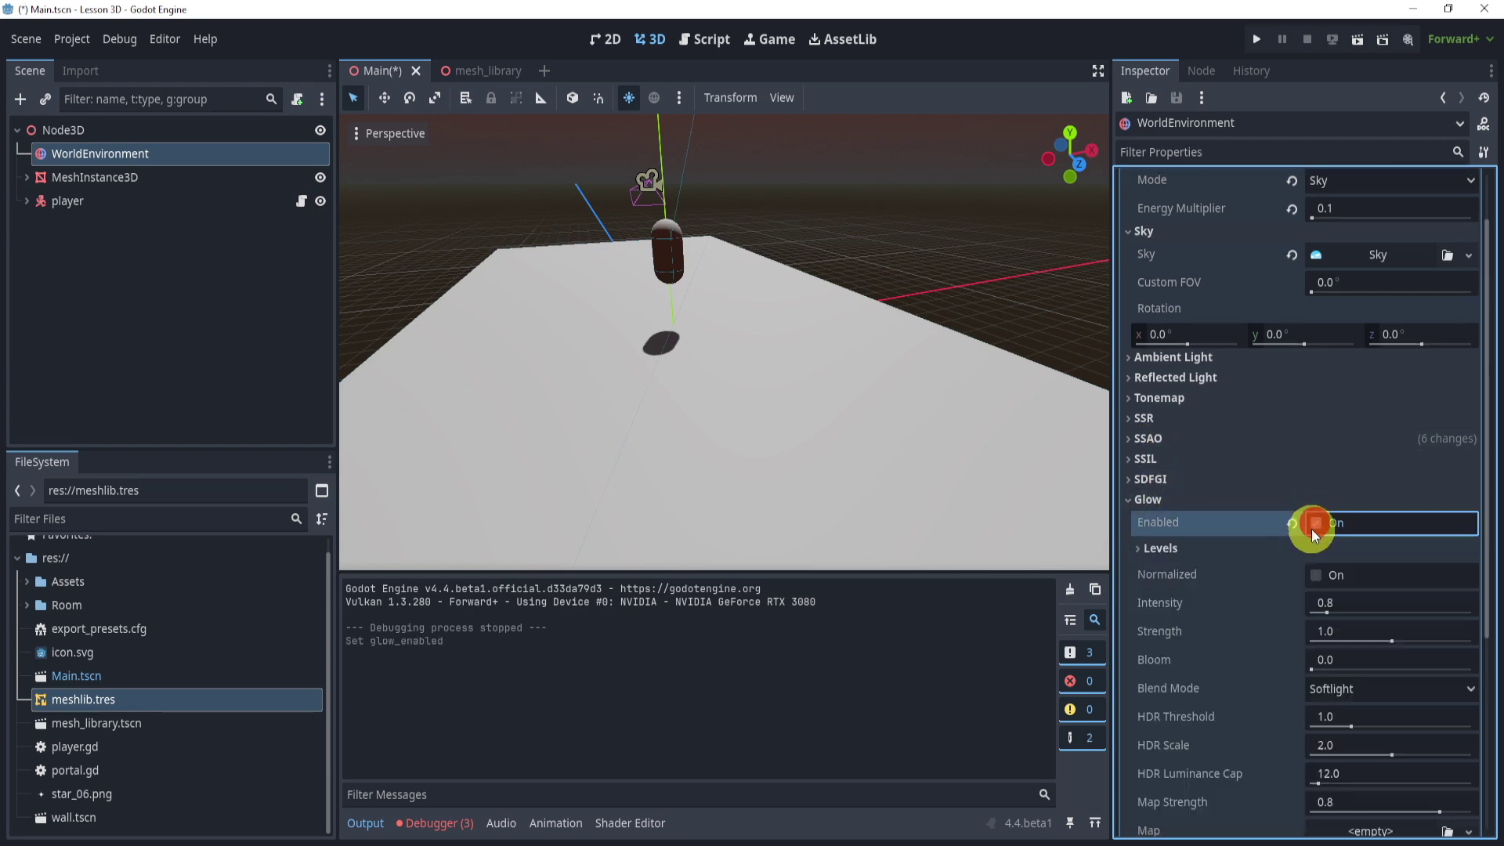
scroll(1315, 534, "down", 1)
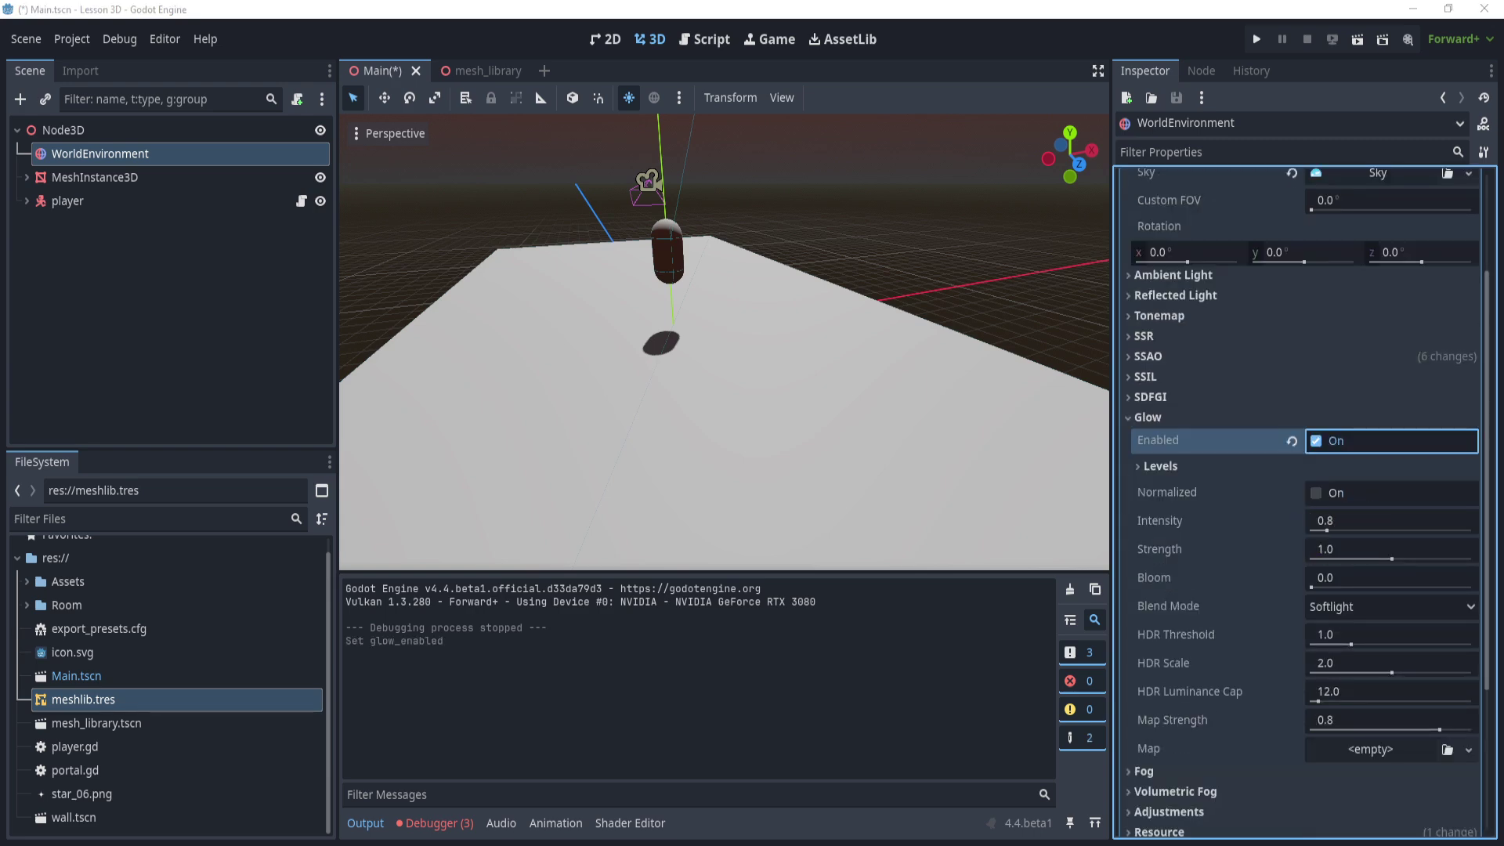
Step: Expand the glow levels and set levels 1 and 2 to 0.5 and level 3 to 0.3
left_click(1251, 470)
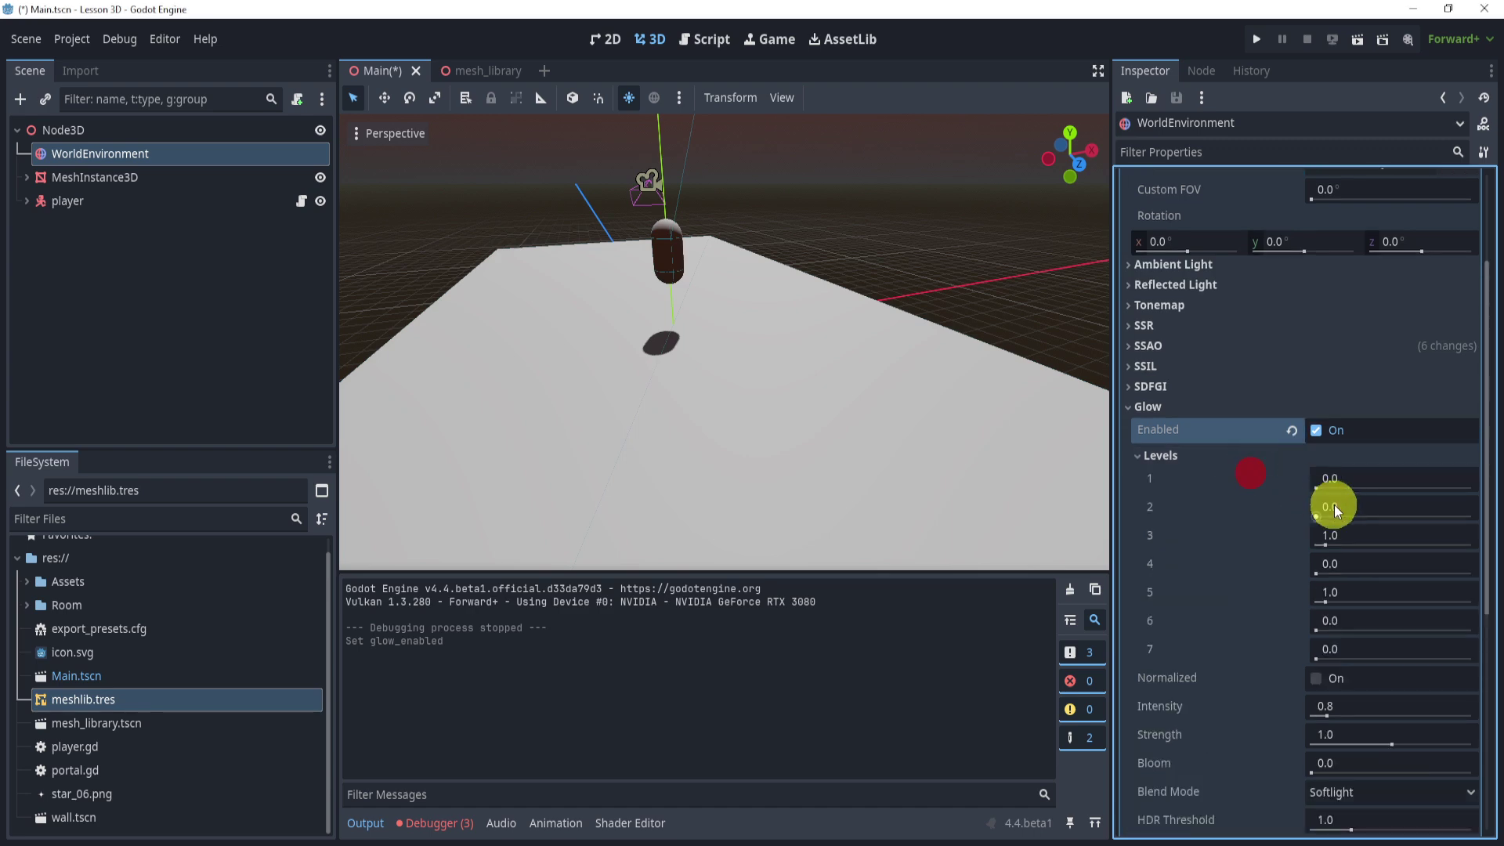
left_click(1357, 477)
type("0.5")
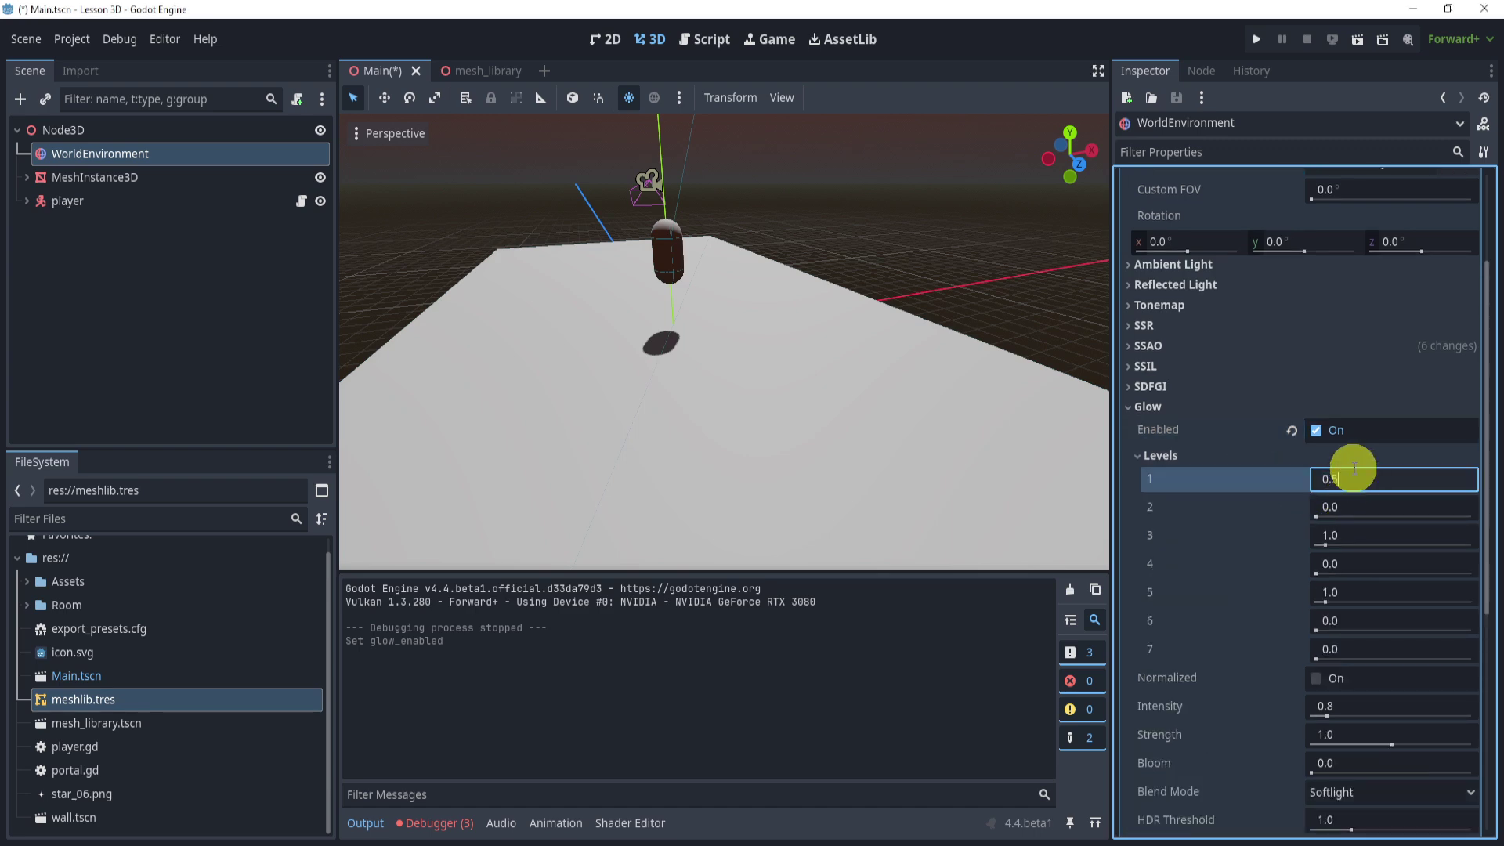
key("Tab")
type("0.")
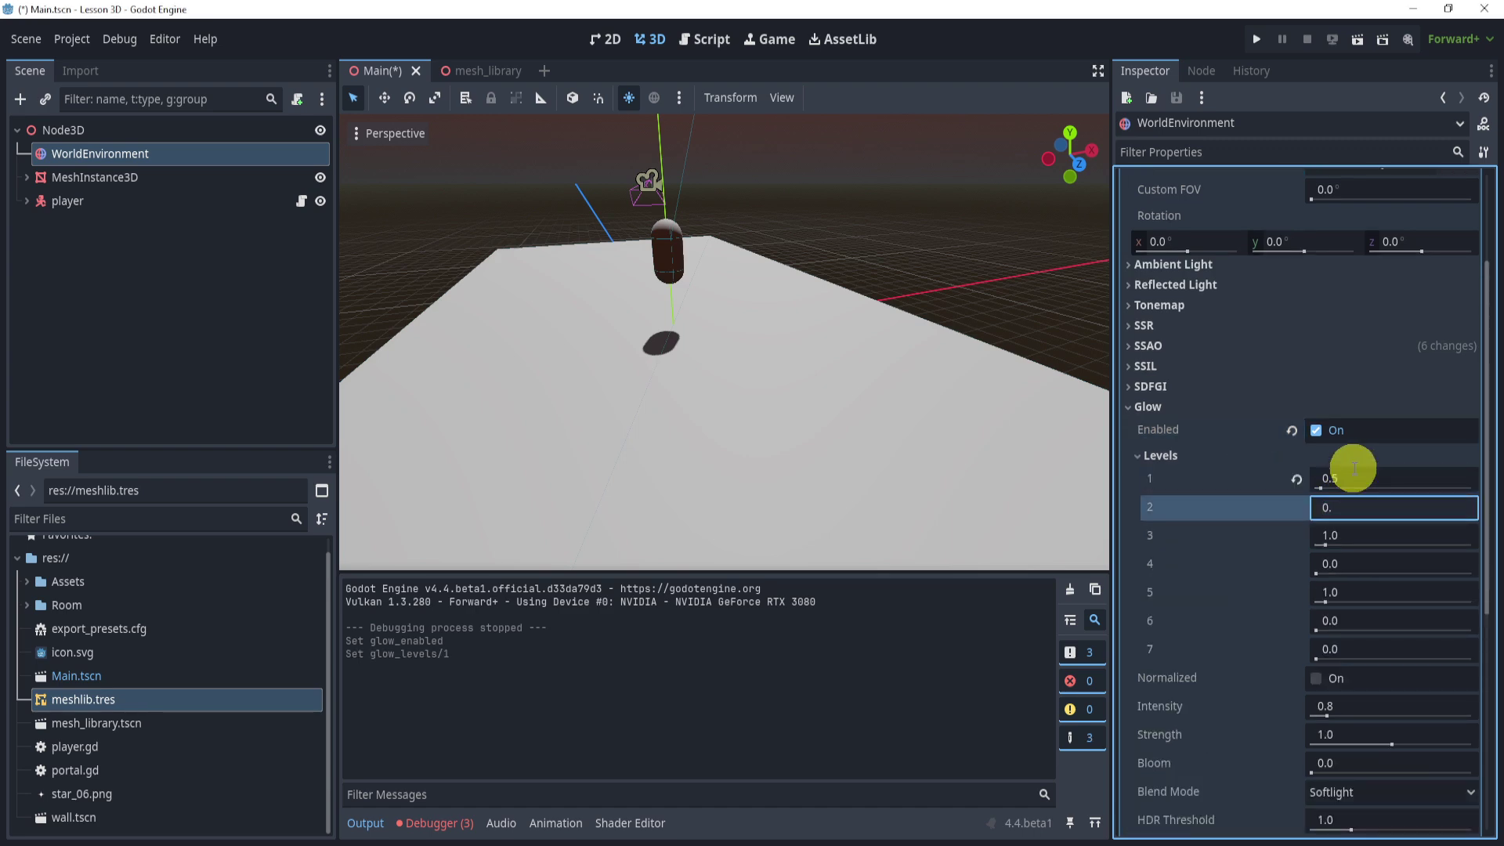
type("5")
key("Tab")
type("0.")
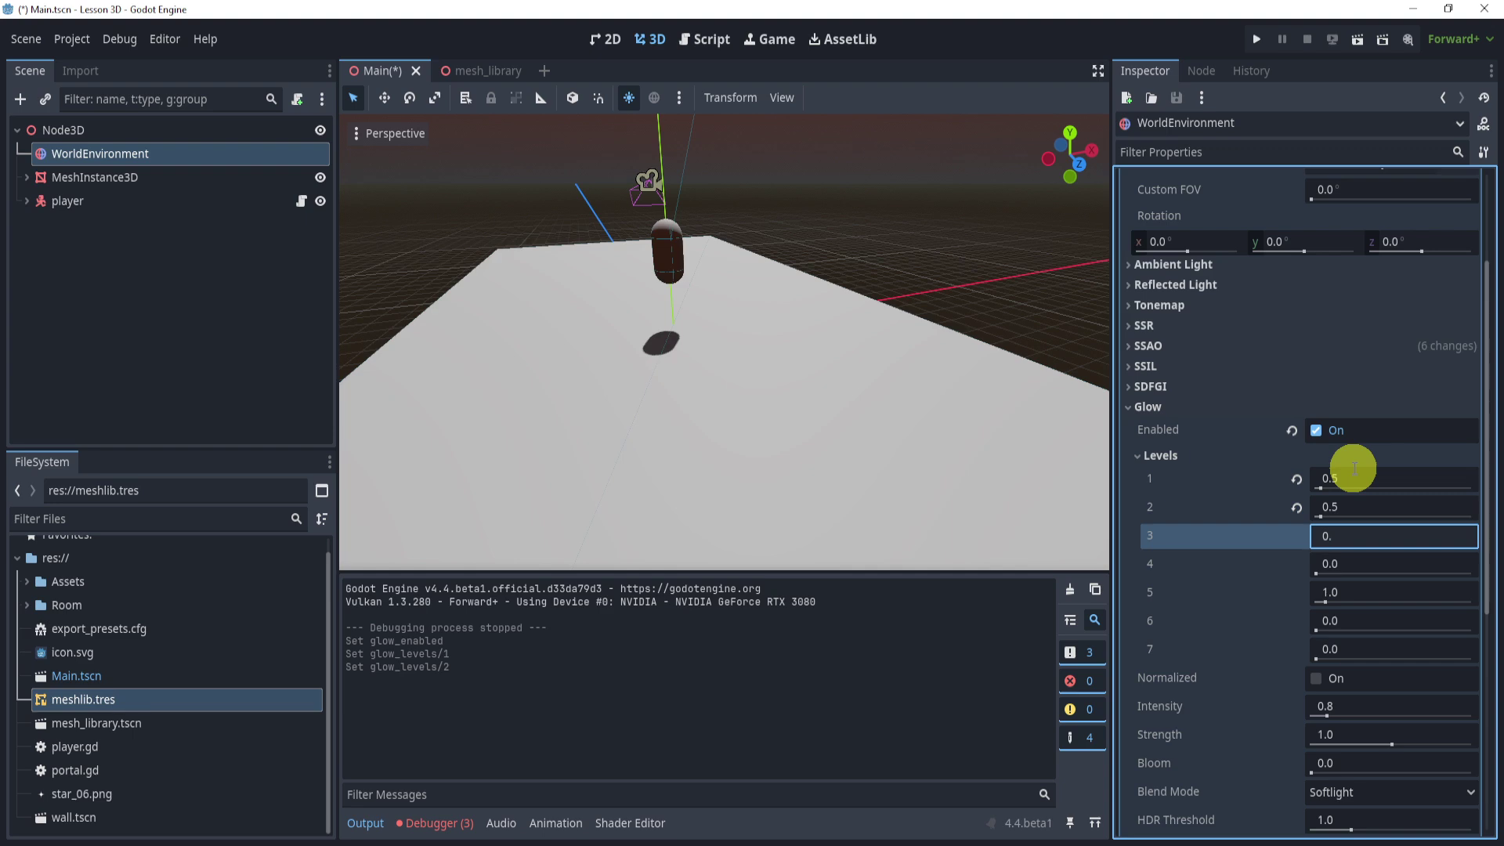
type("3")
key("Tab")
Step: Set glow levels 4 and 5 to 1 and level 6 to 0.5
type("1")
key("Tab")
type("1")
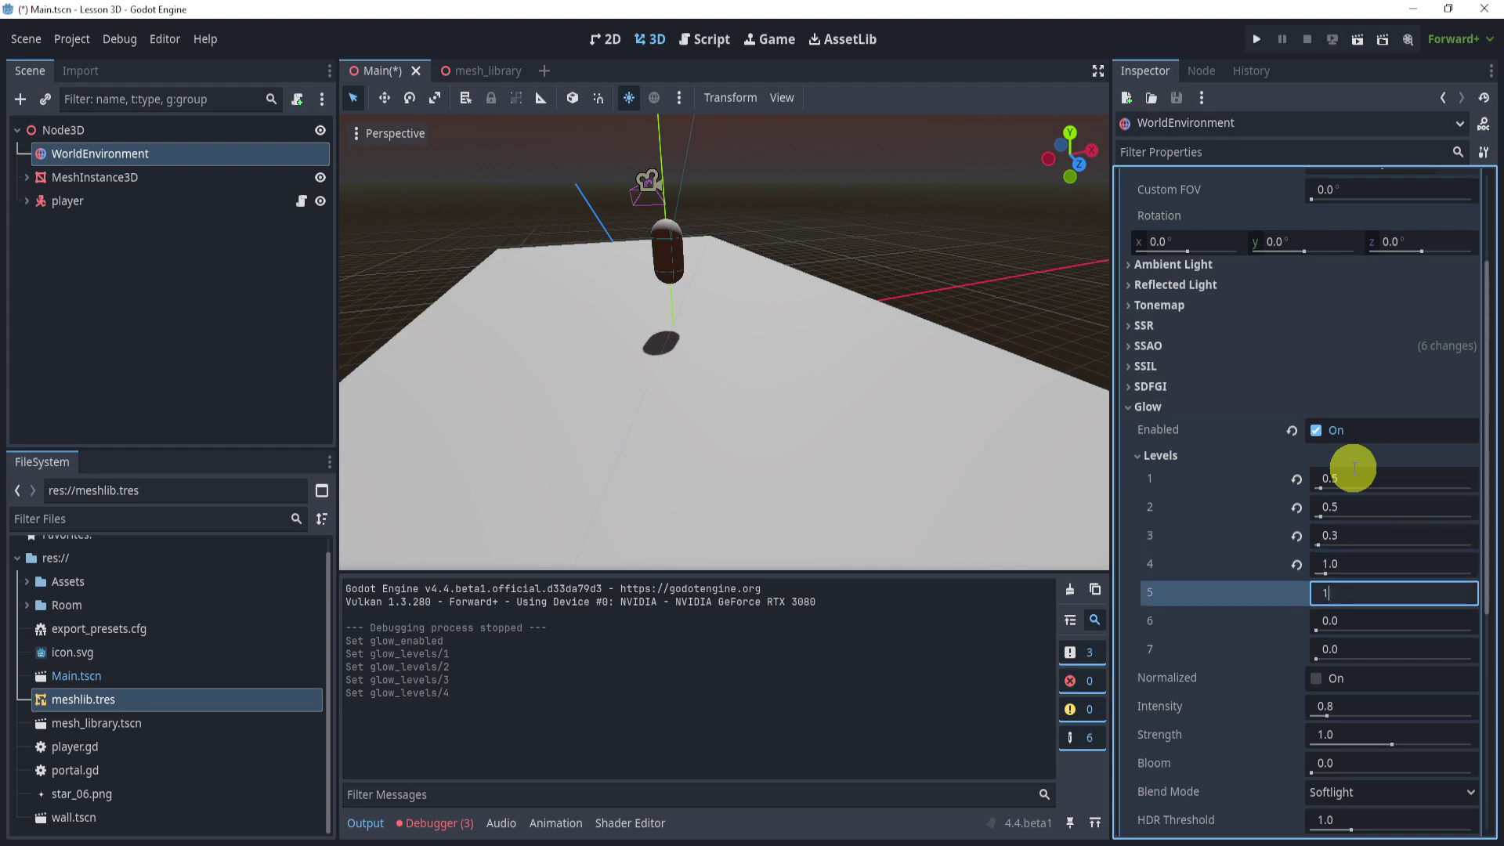
key("Tab")
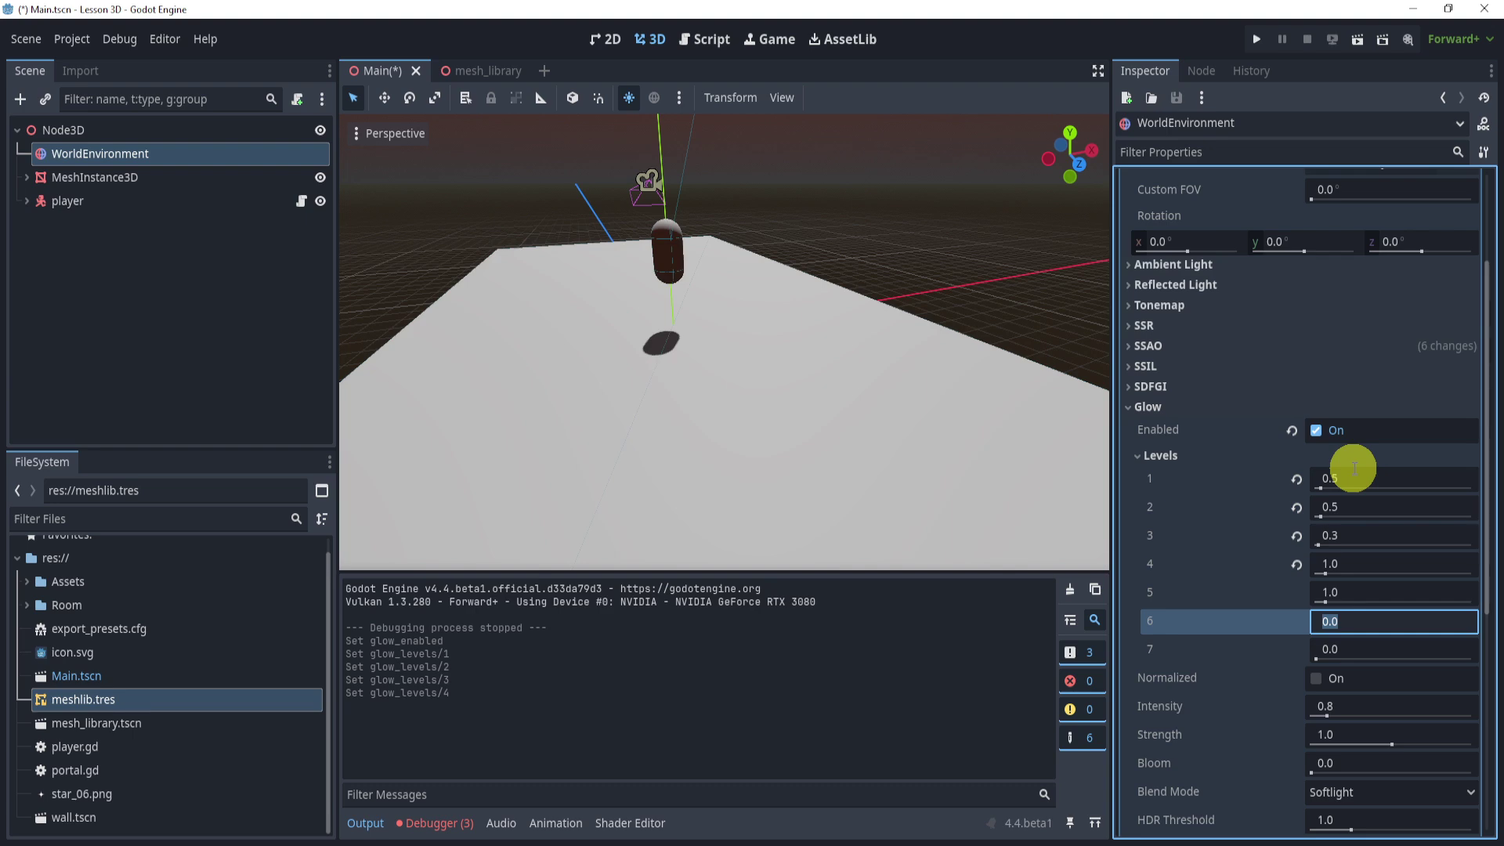
type("0.5")
key("Tab")
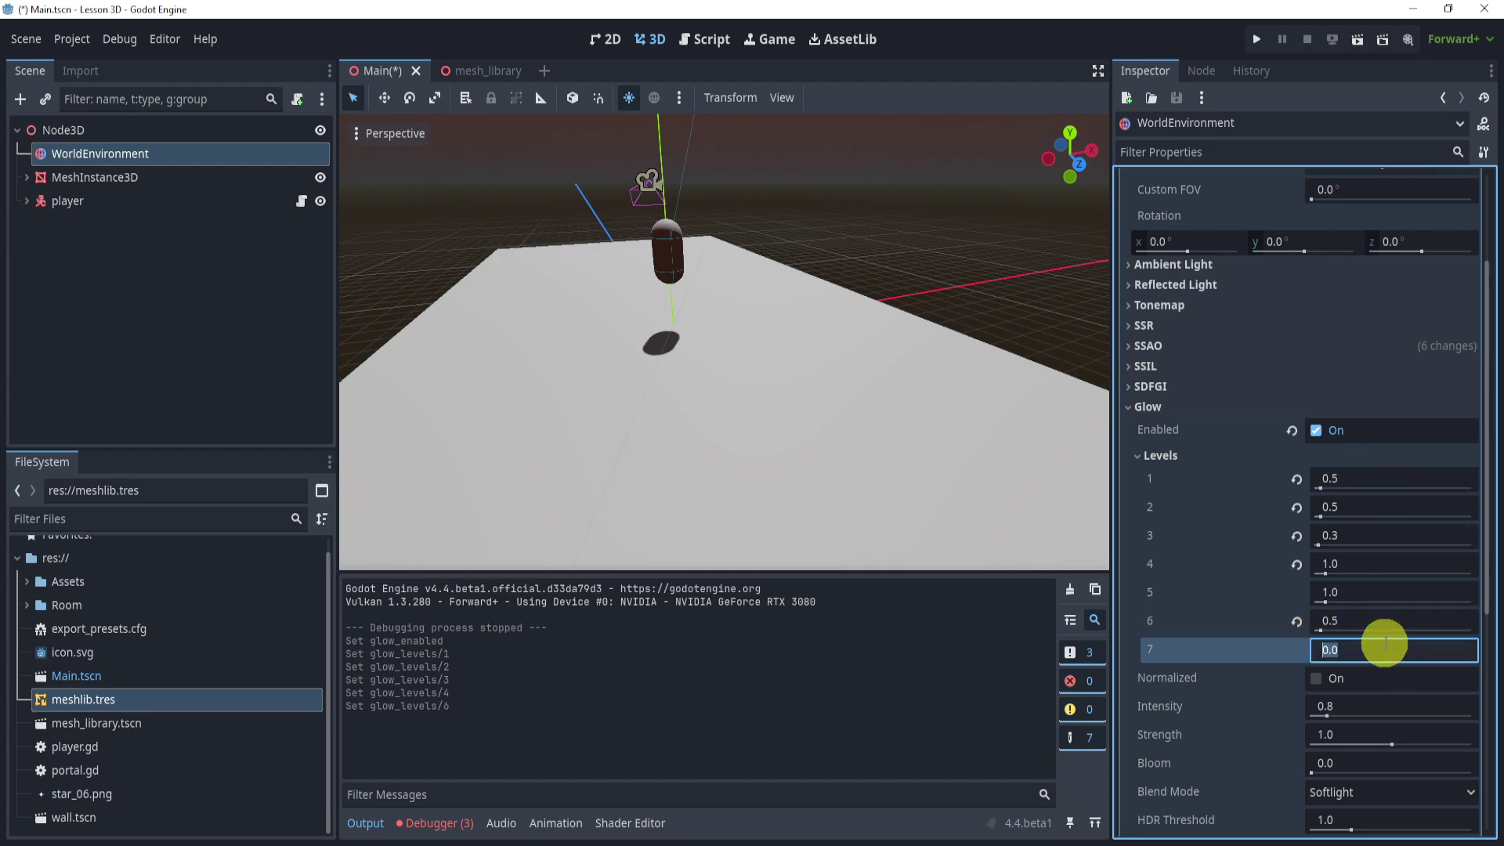
Step: Turn on Normalized for the glow and set its intensity to 0.08
left_click(1317, 678)
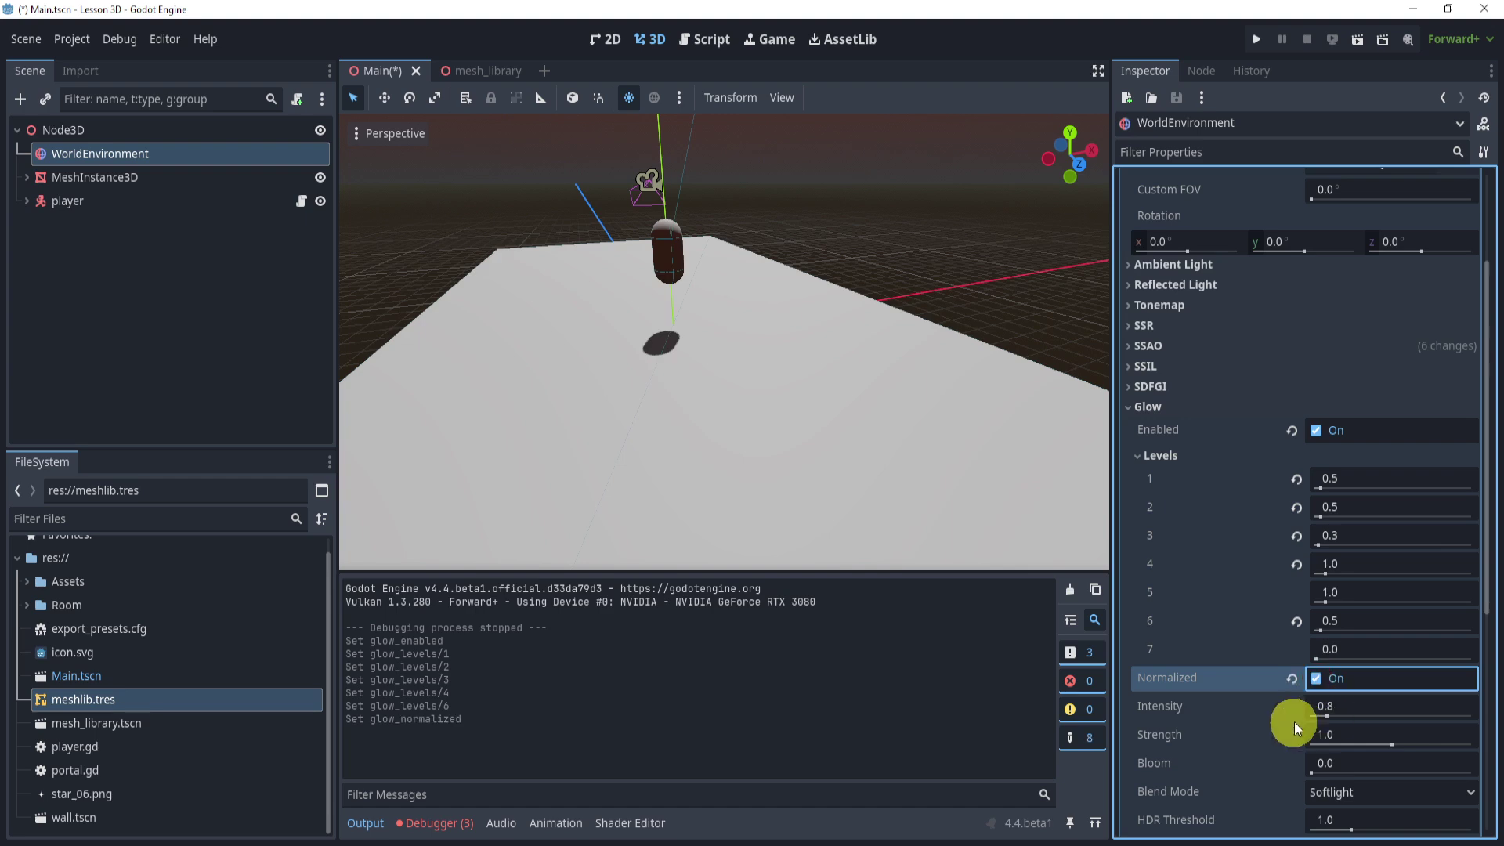
left_click(1341, 708)
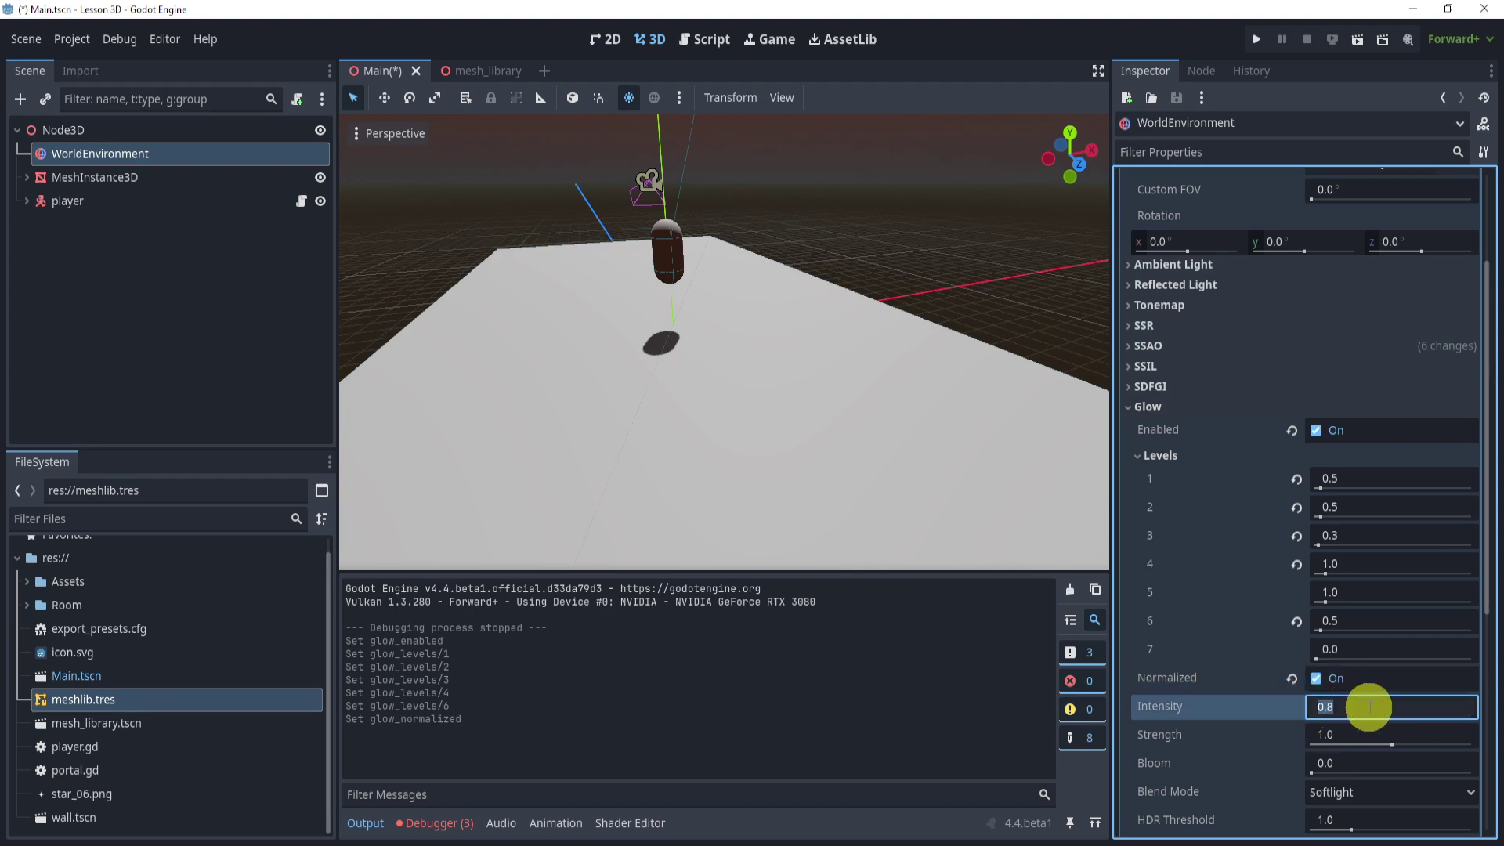
type("0.08")
key("Return")
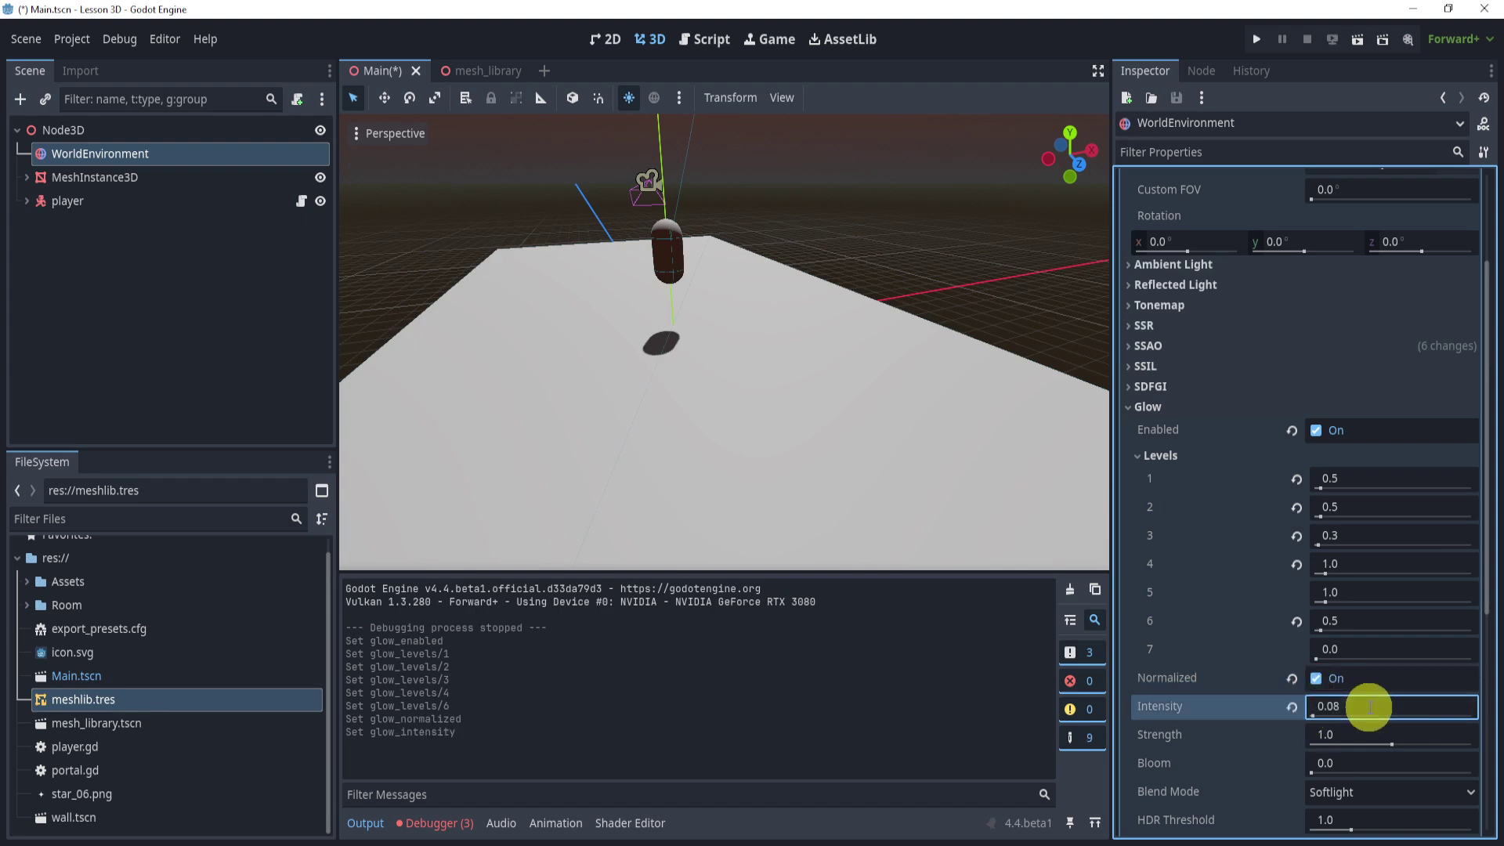
Step: Set the glow bloom to 0.3 and the blend mode to Additive
scroll(1364, 700, "down", 2)
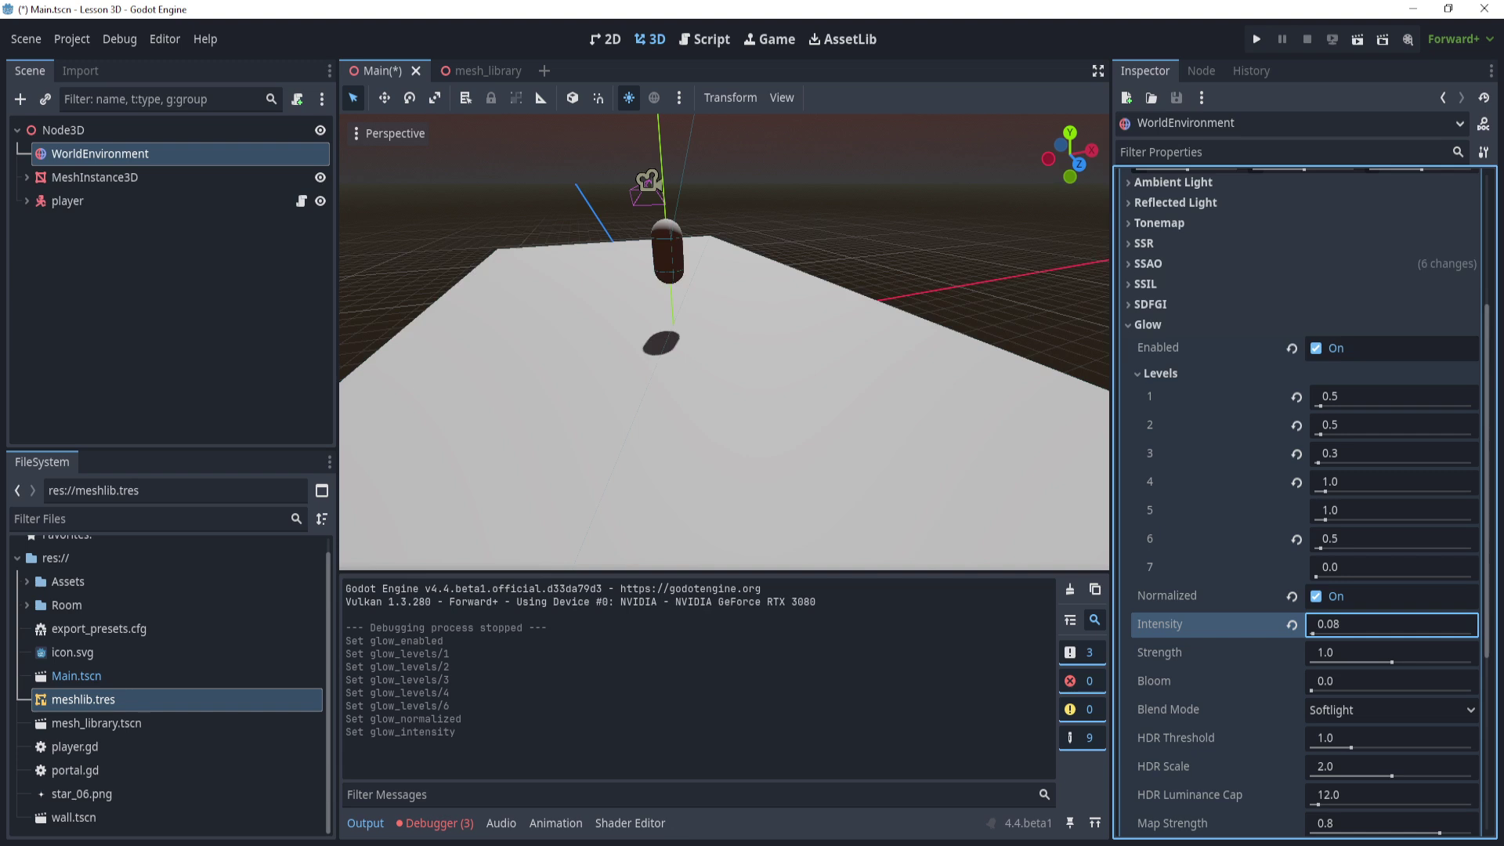
left_click(1340, 689)
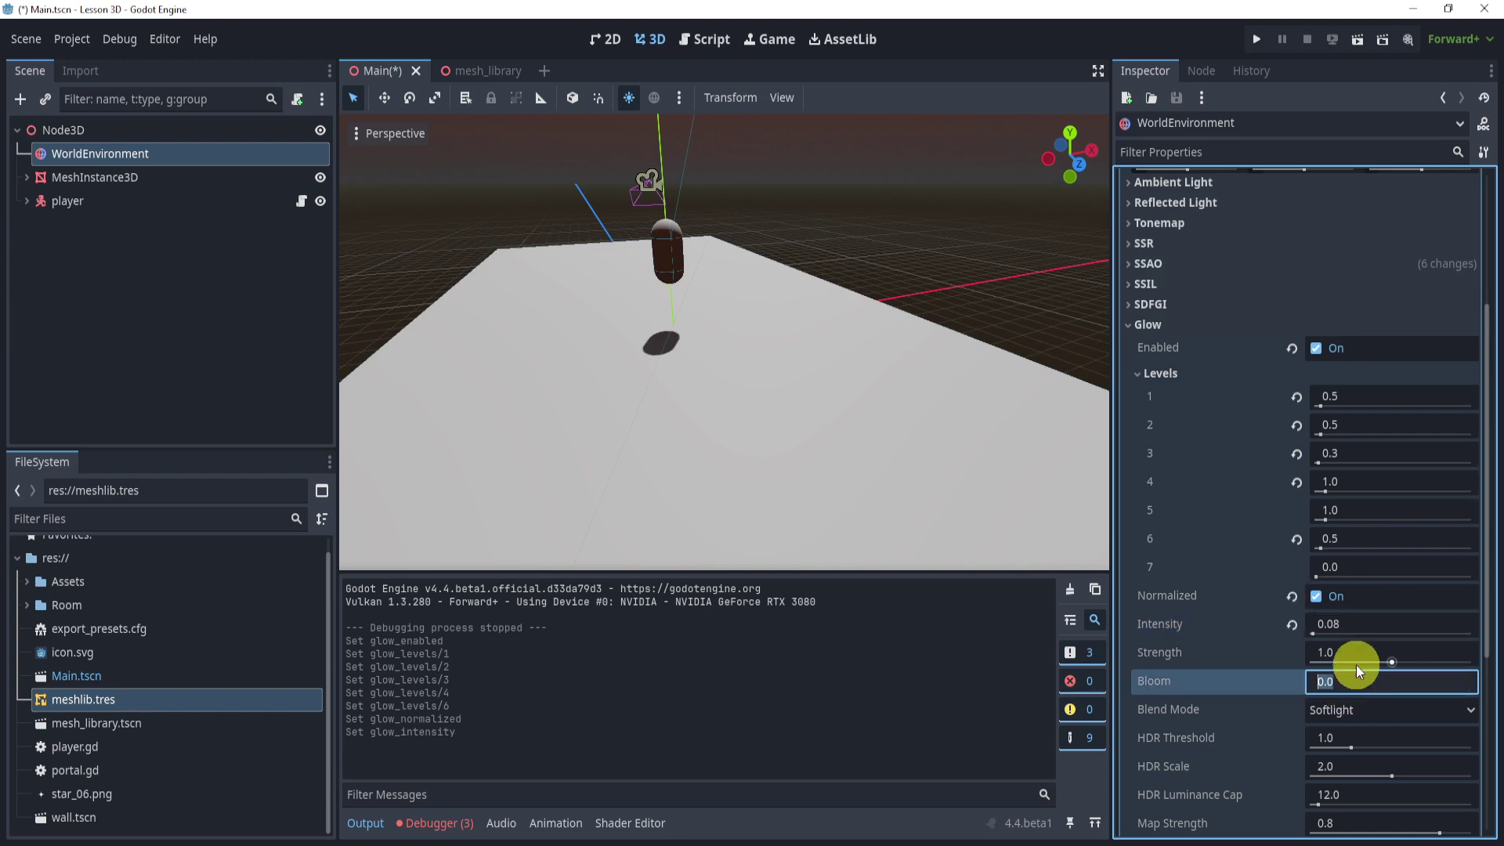
type("0.3")
key("Return")
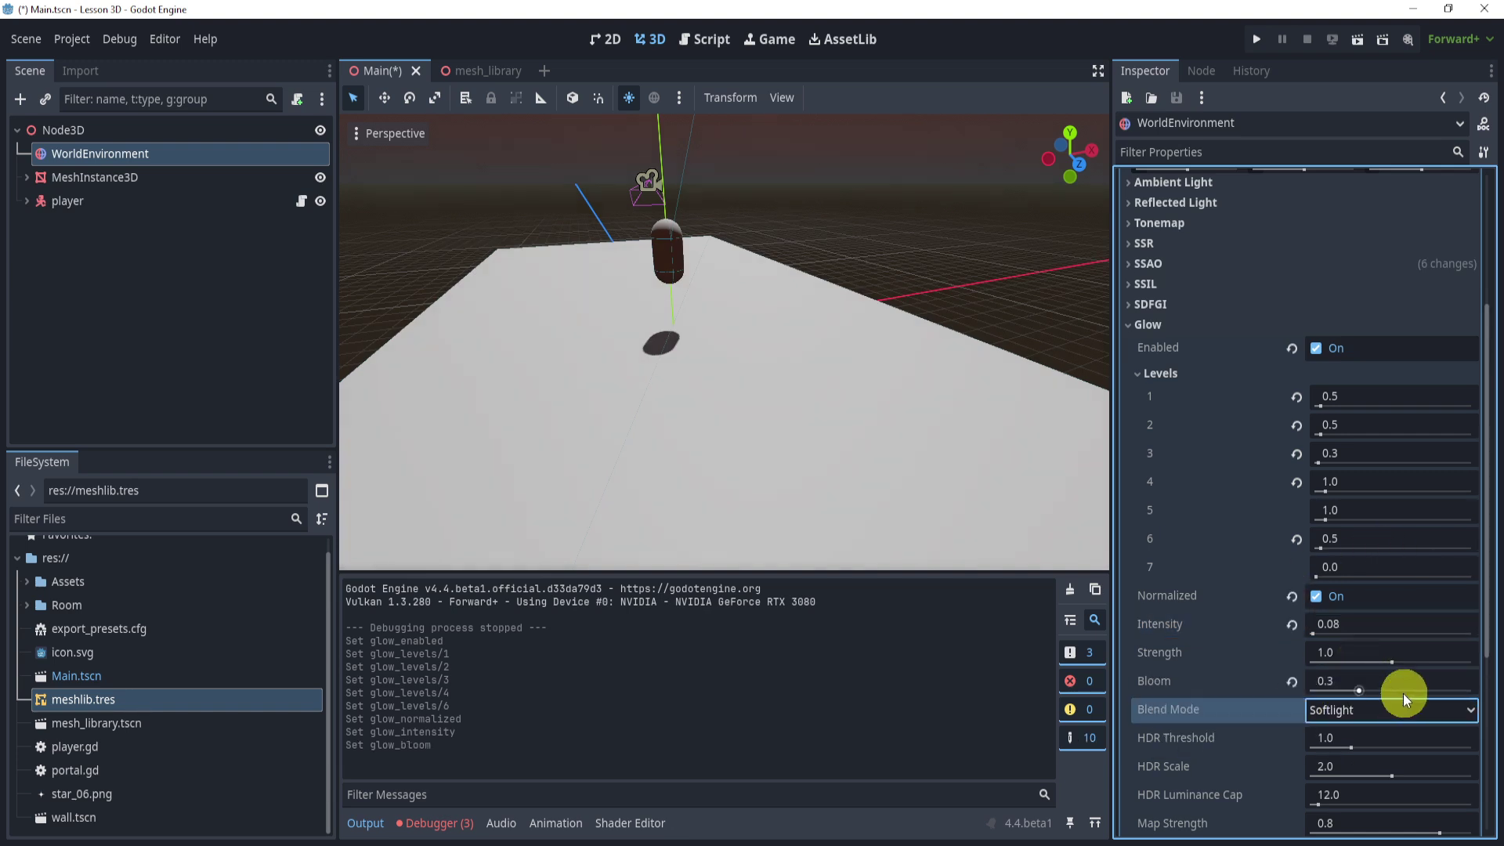
left_click(1351, 711)
left_click(1345, 736)
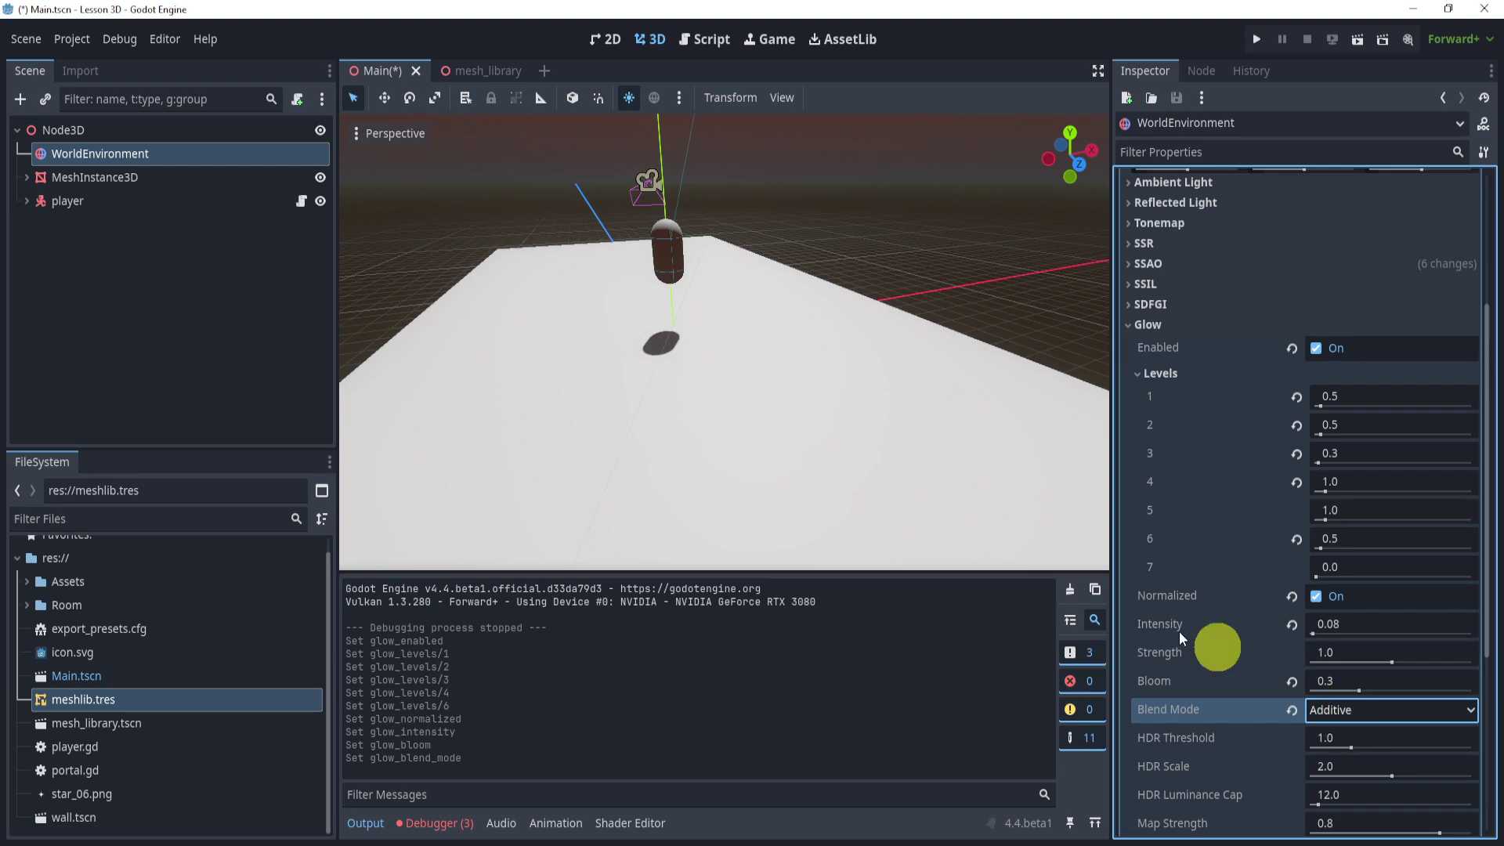
Step: Expand the Fog settings and collapse the Glow and Background sections
scroll(1379, 632, "down", 2)
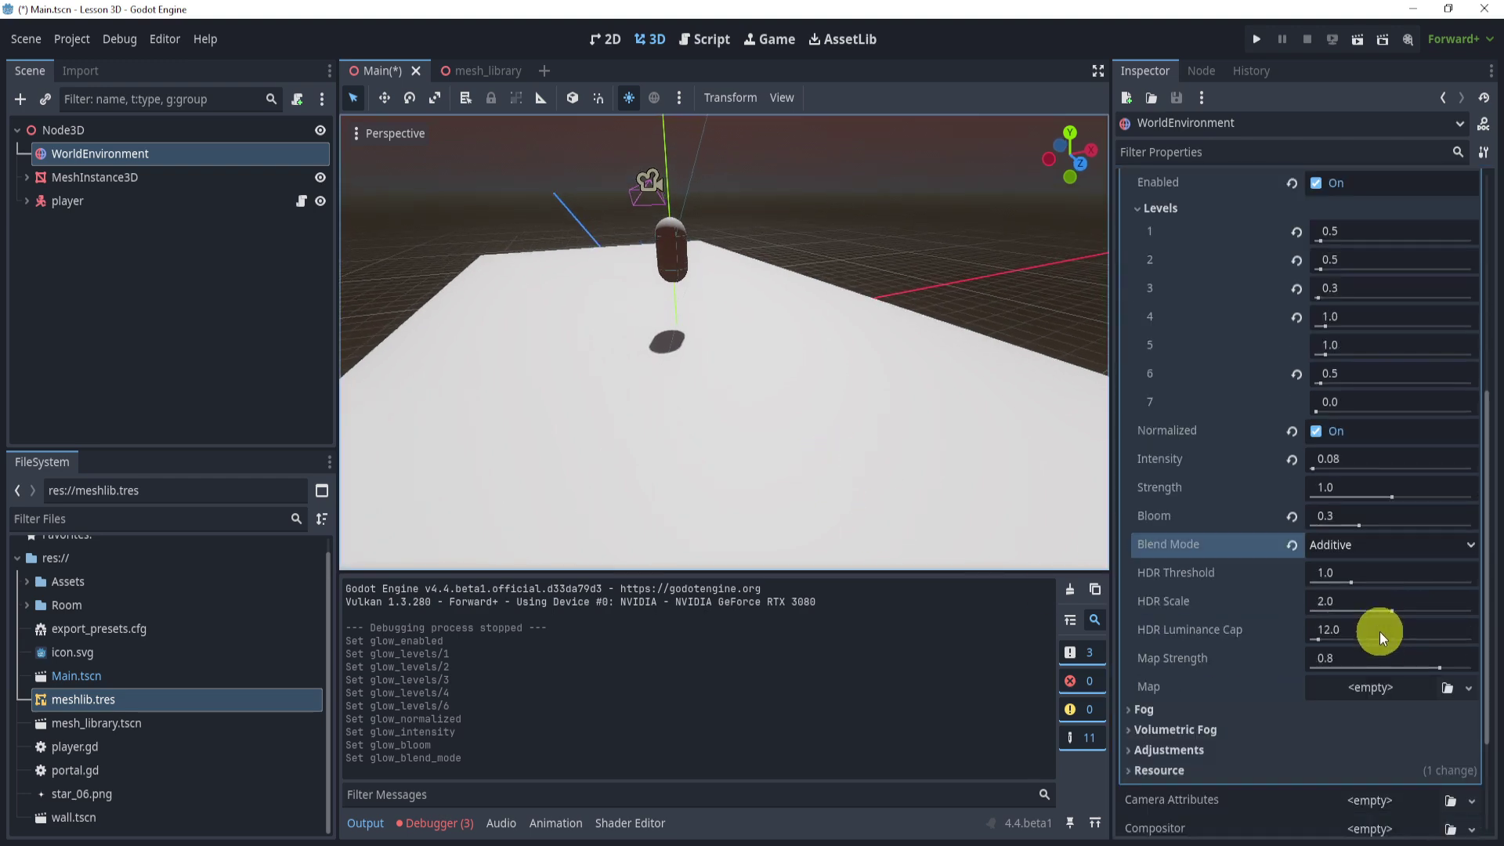
left_click(1318, 713)
scroll(1323, 682, "down", 2)
scroll(1335, 318, "up", 3)
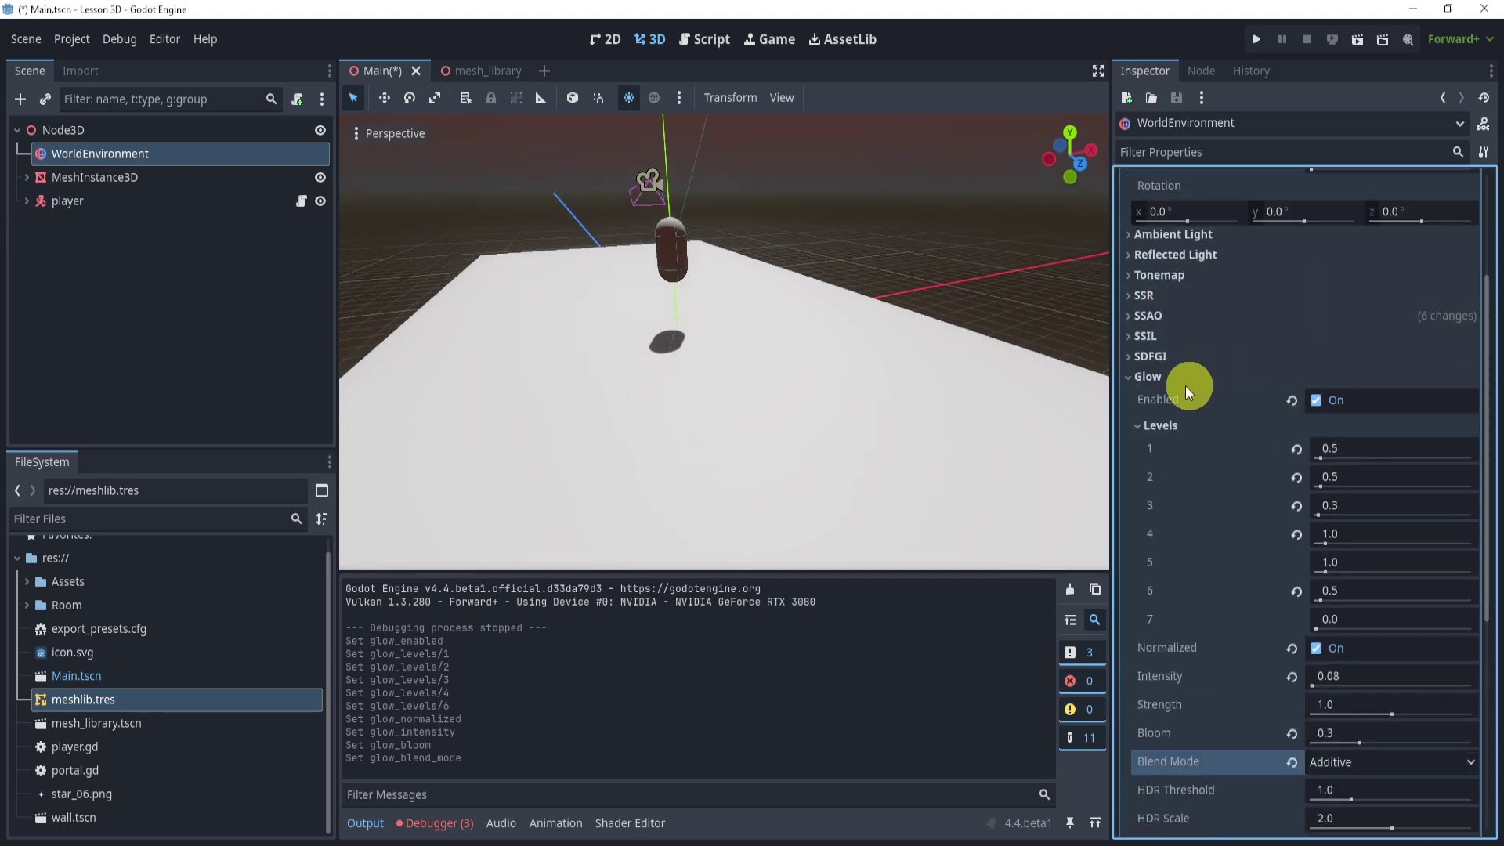
left_click(1149, 377)
scroll(1293, 439, "up", 2)
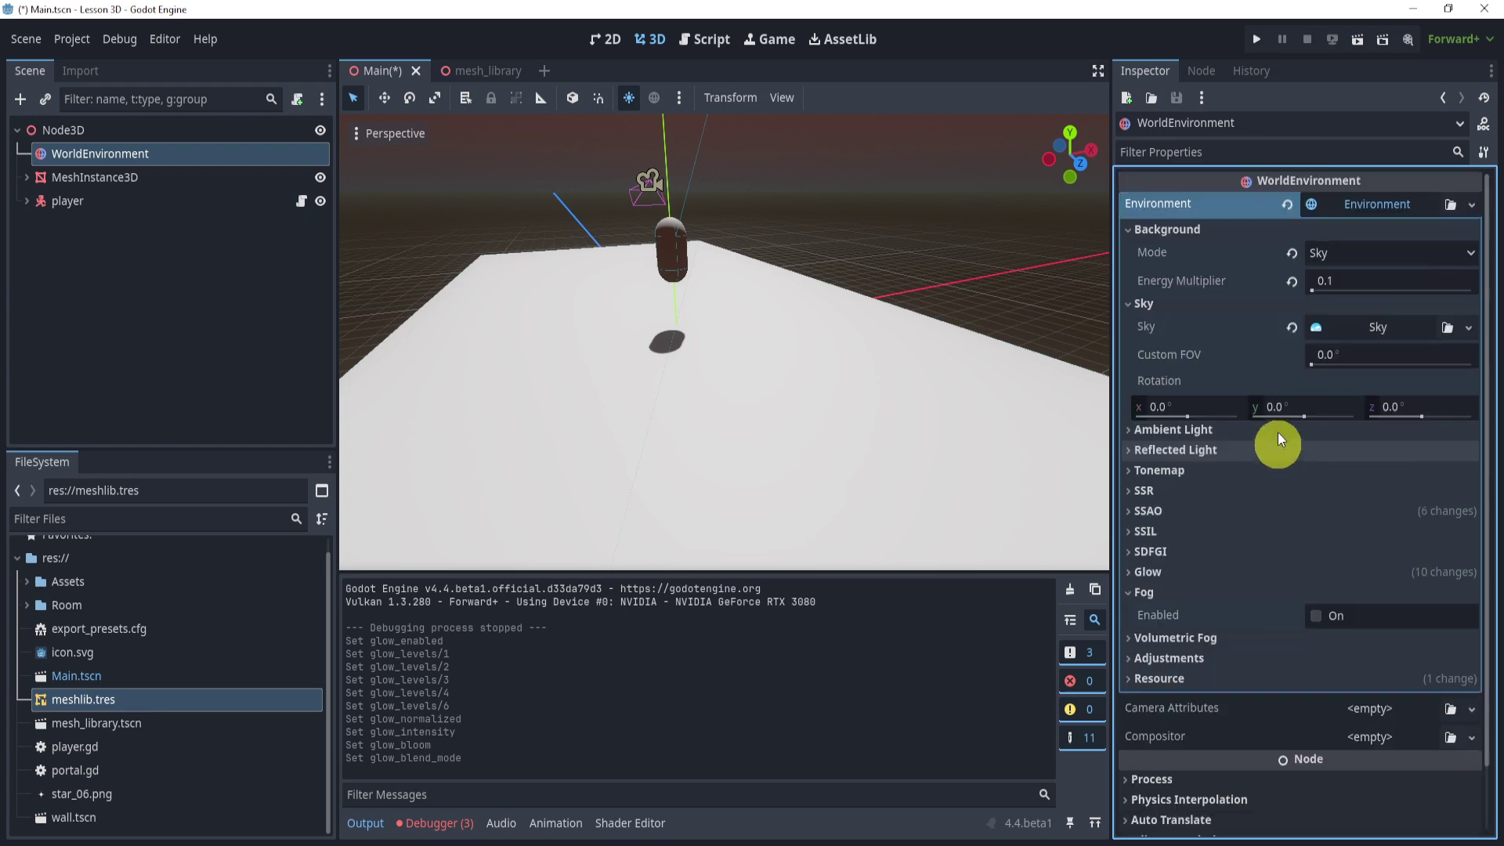
left_click(1168, 230)
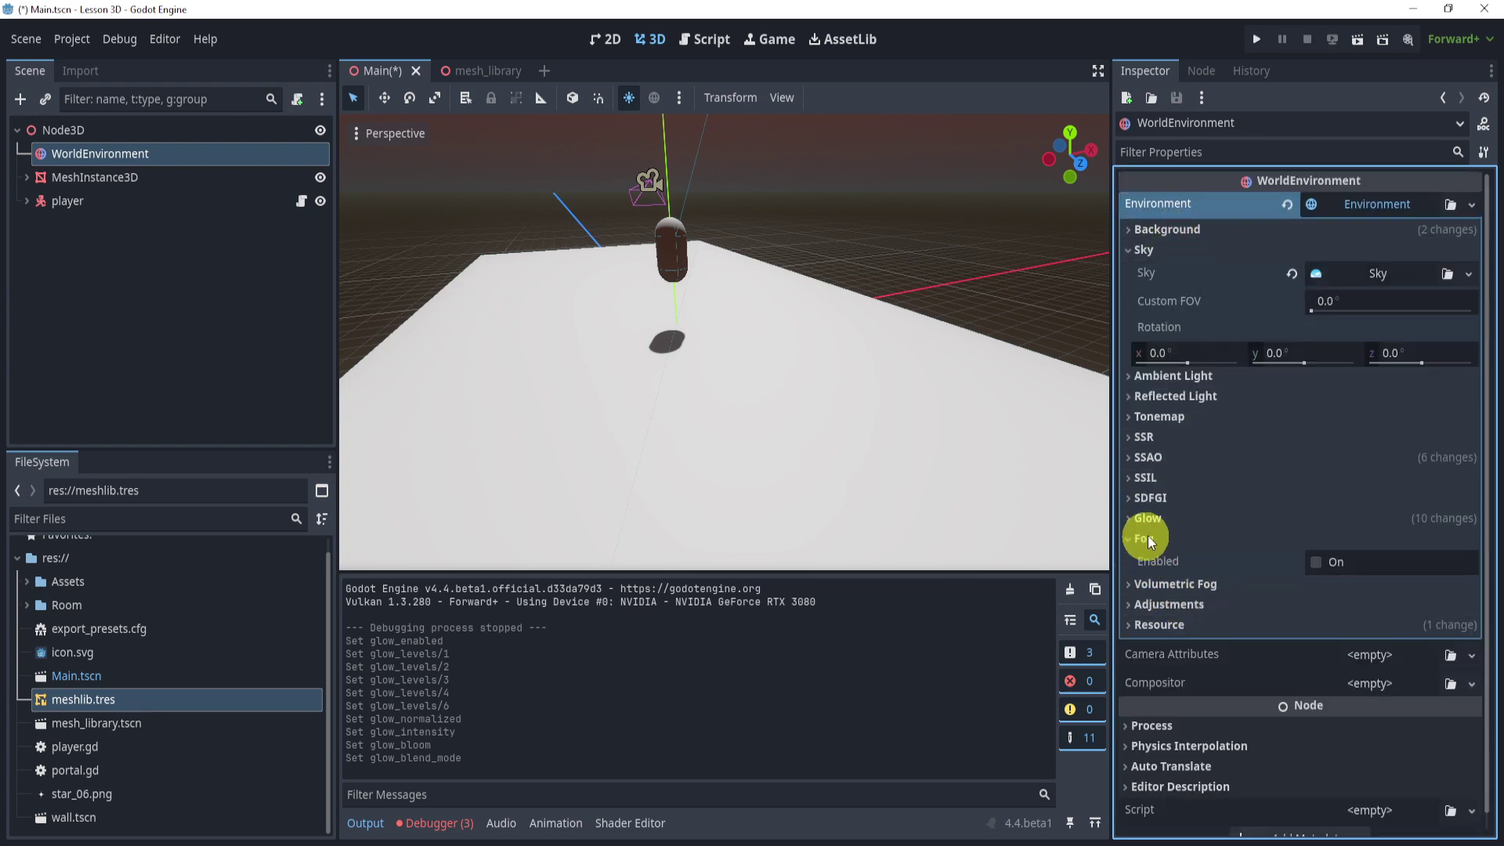
Step: Enable fog in the environment and inspect its effect on the scene from farther away
left_click(1314, 562)
scroll(1284, 504, "down", 2)
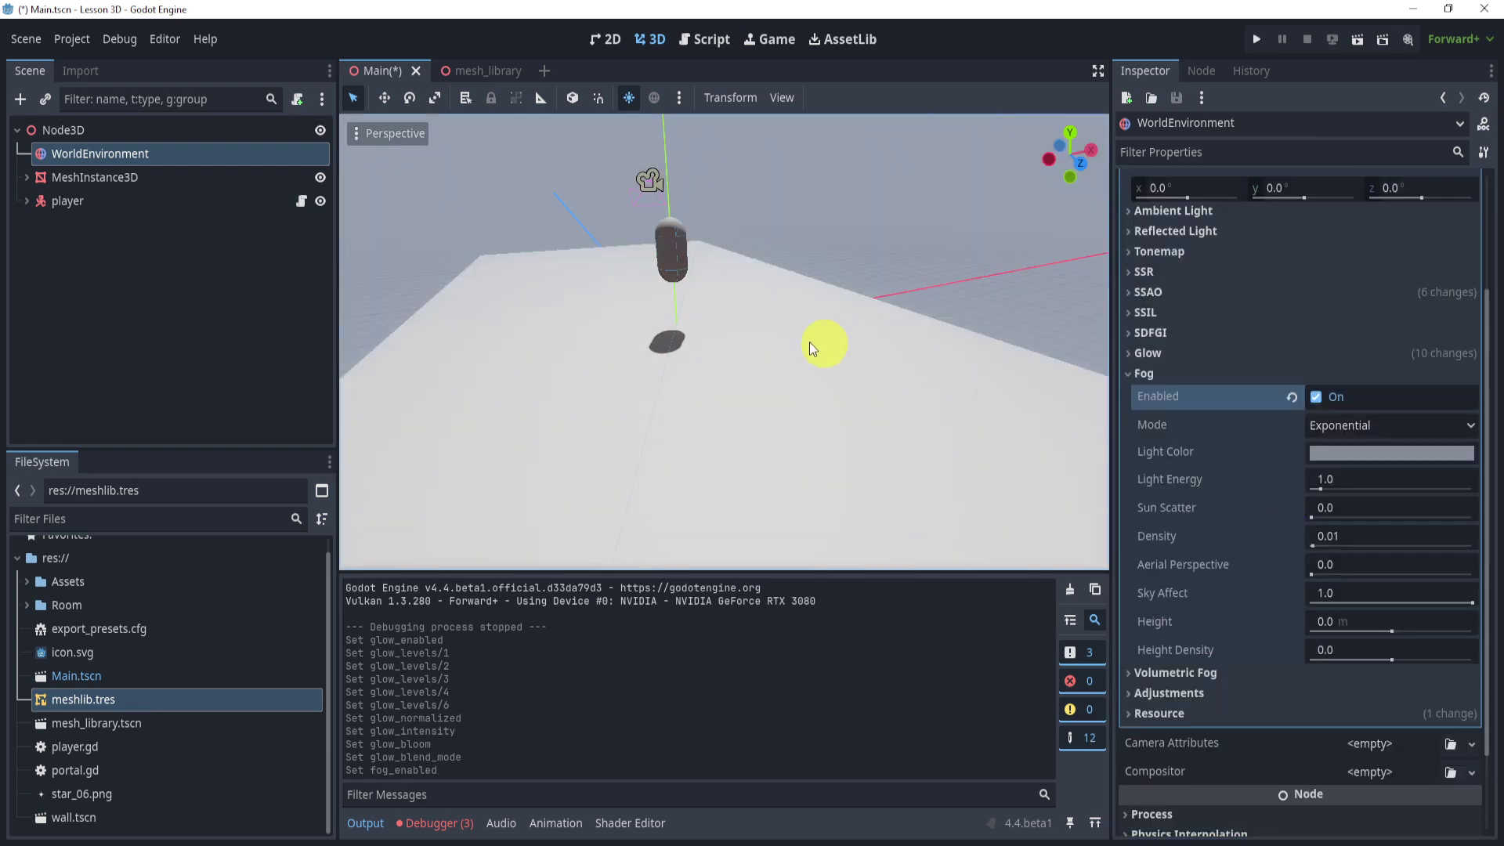
scroll(876, 327, "down", 5)
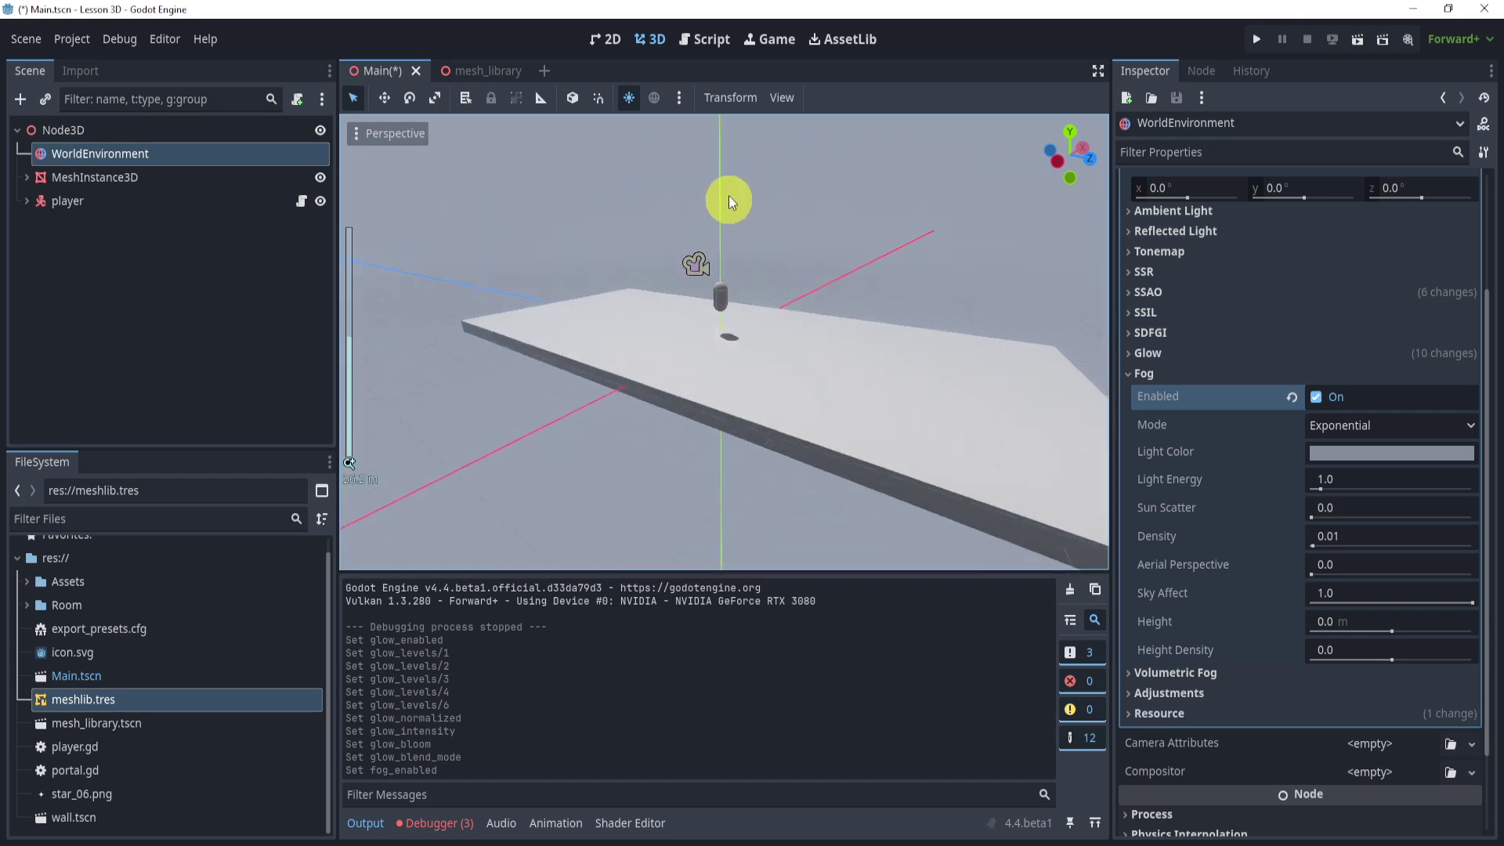
Step: Set the fog light color to white, ffffff
scroll(932, 250, "up", 4)
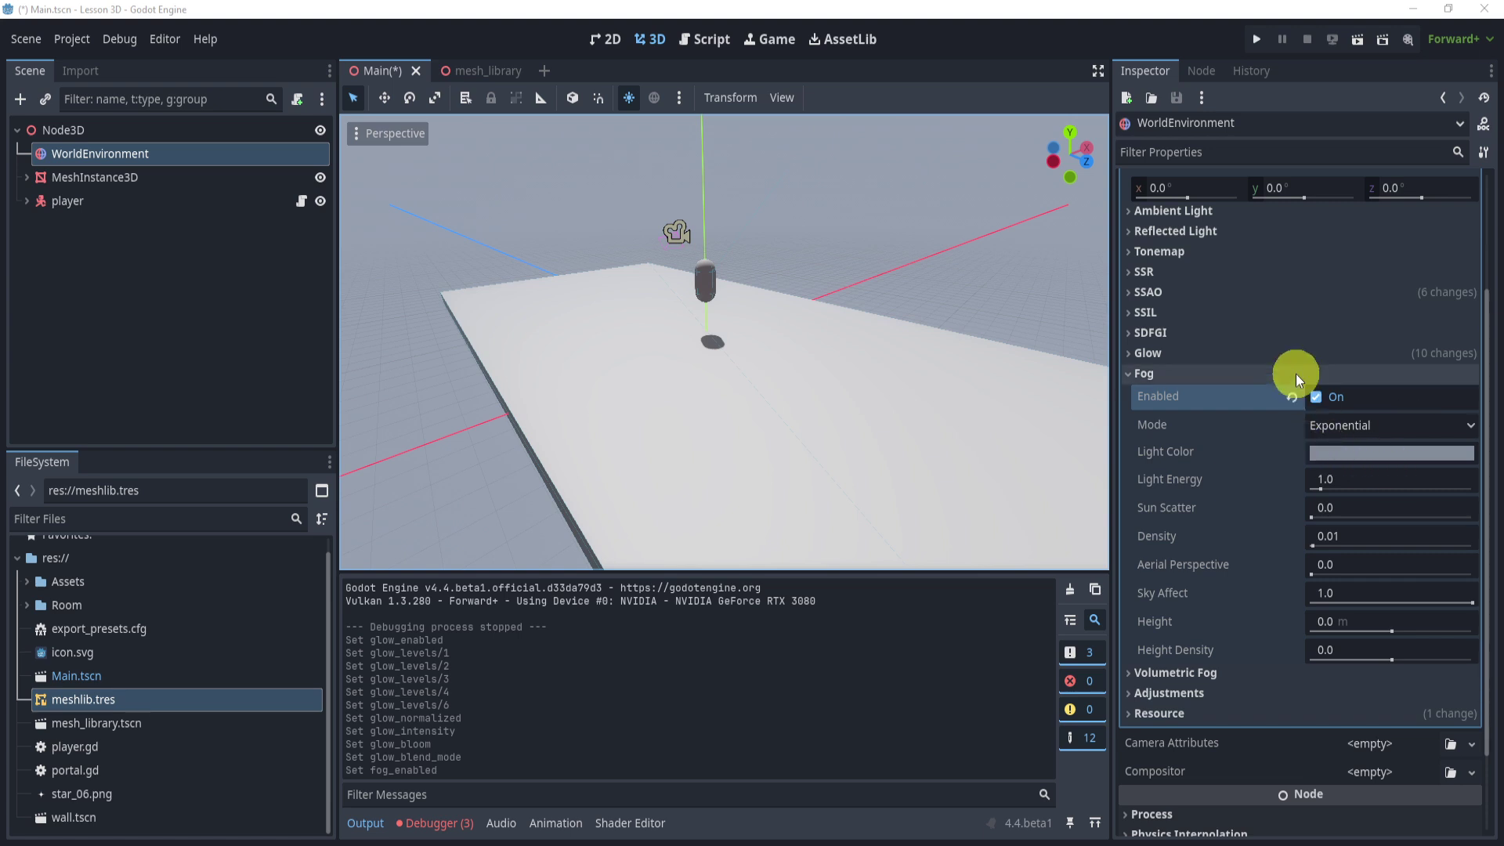
left_click(1370, 459)
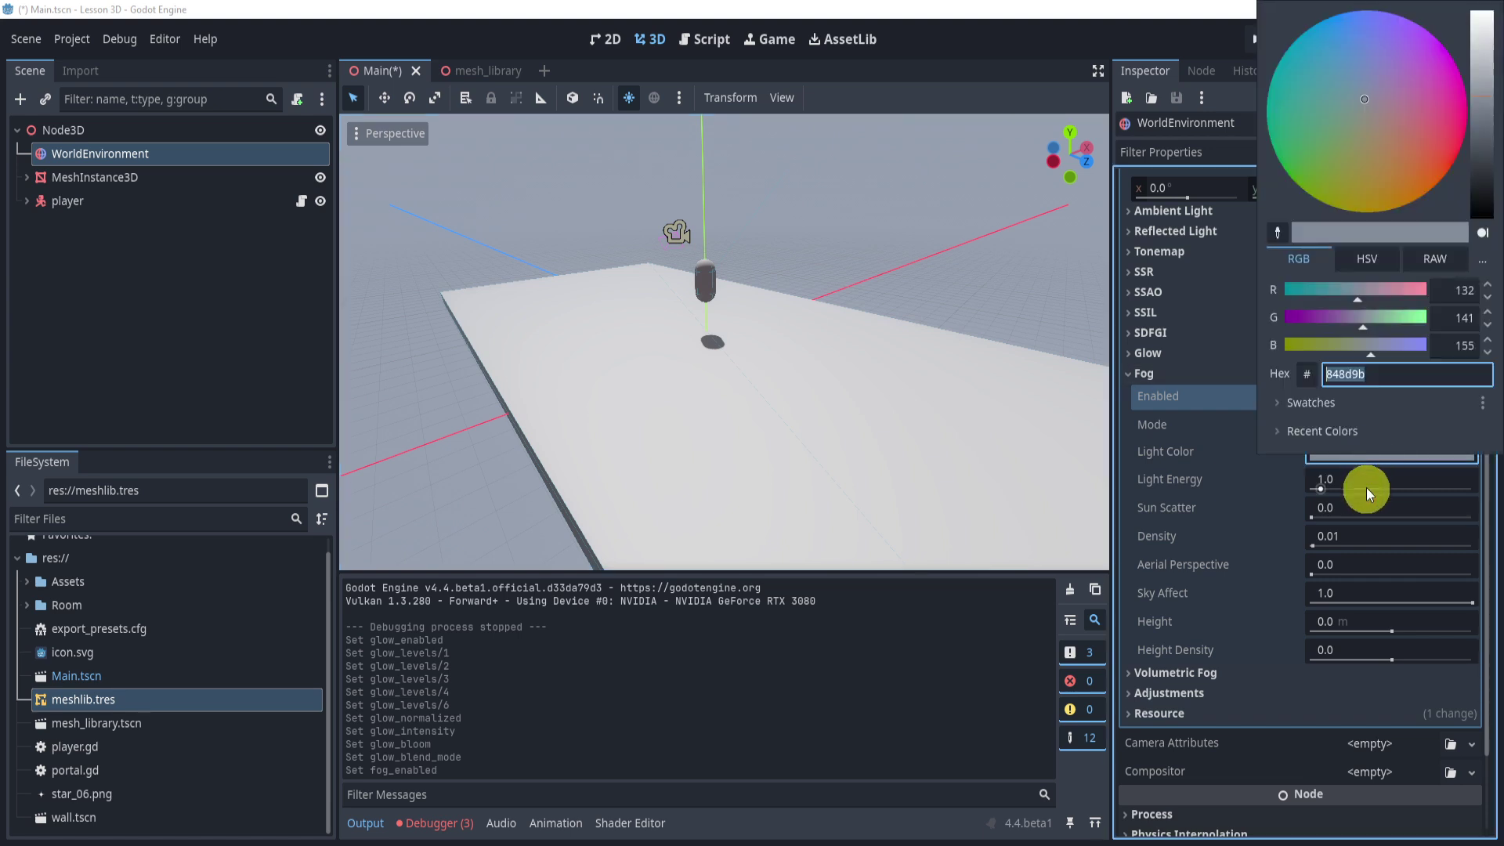
key("Escape")
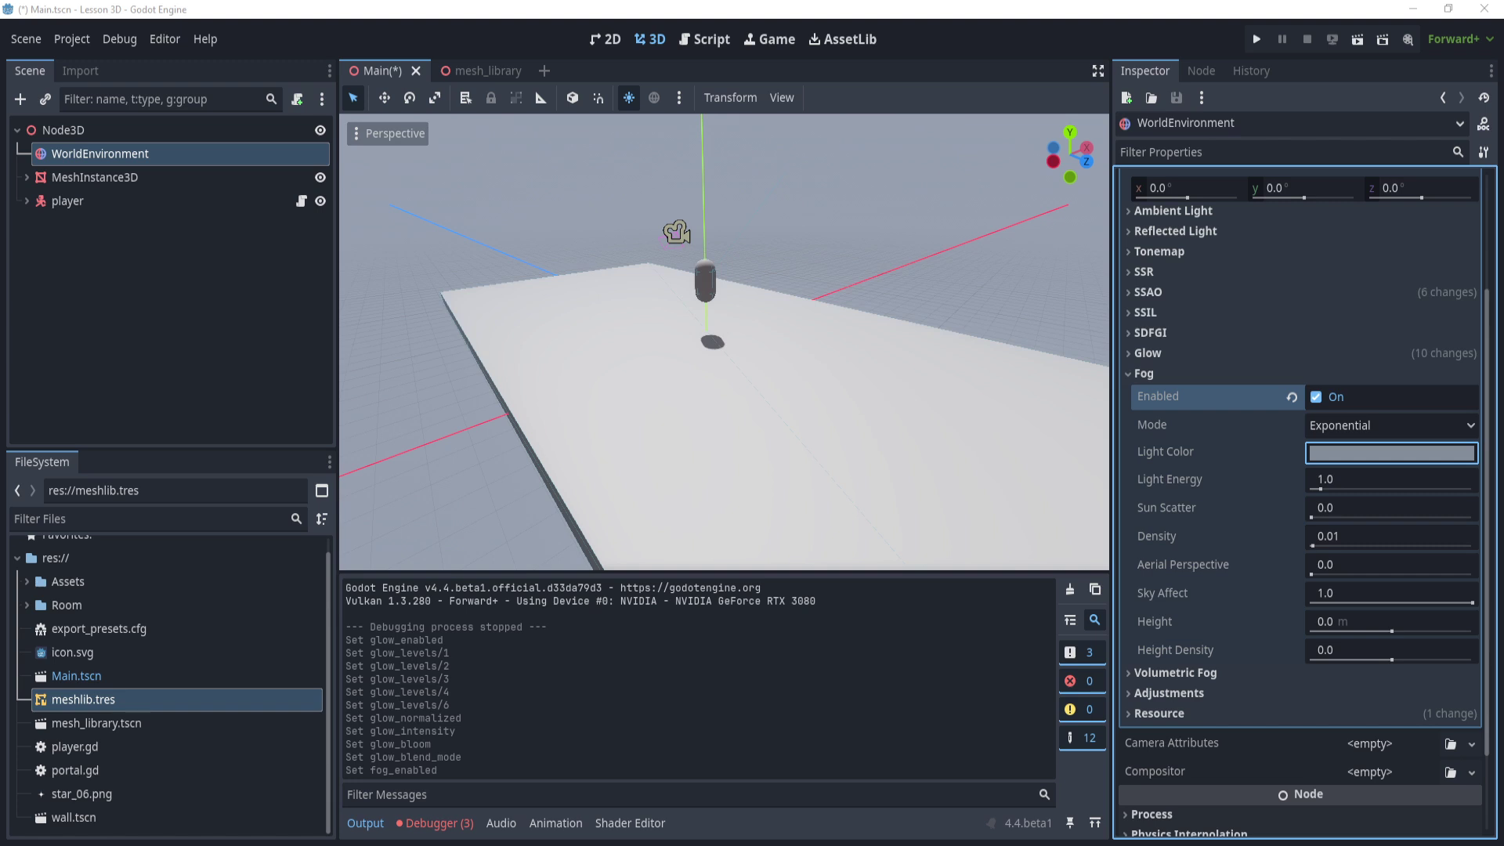
left_click(1378, 453)
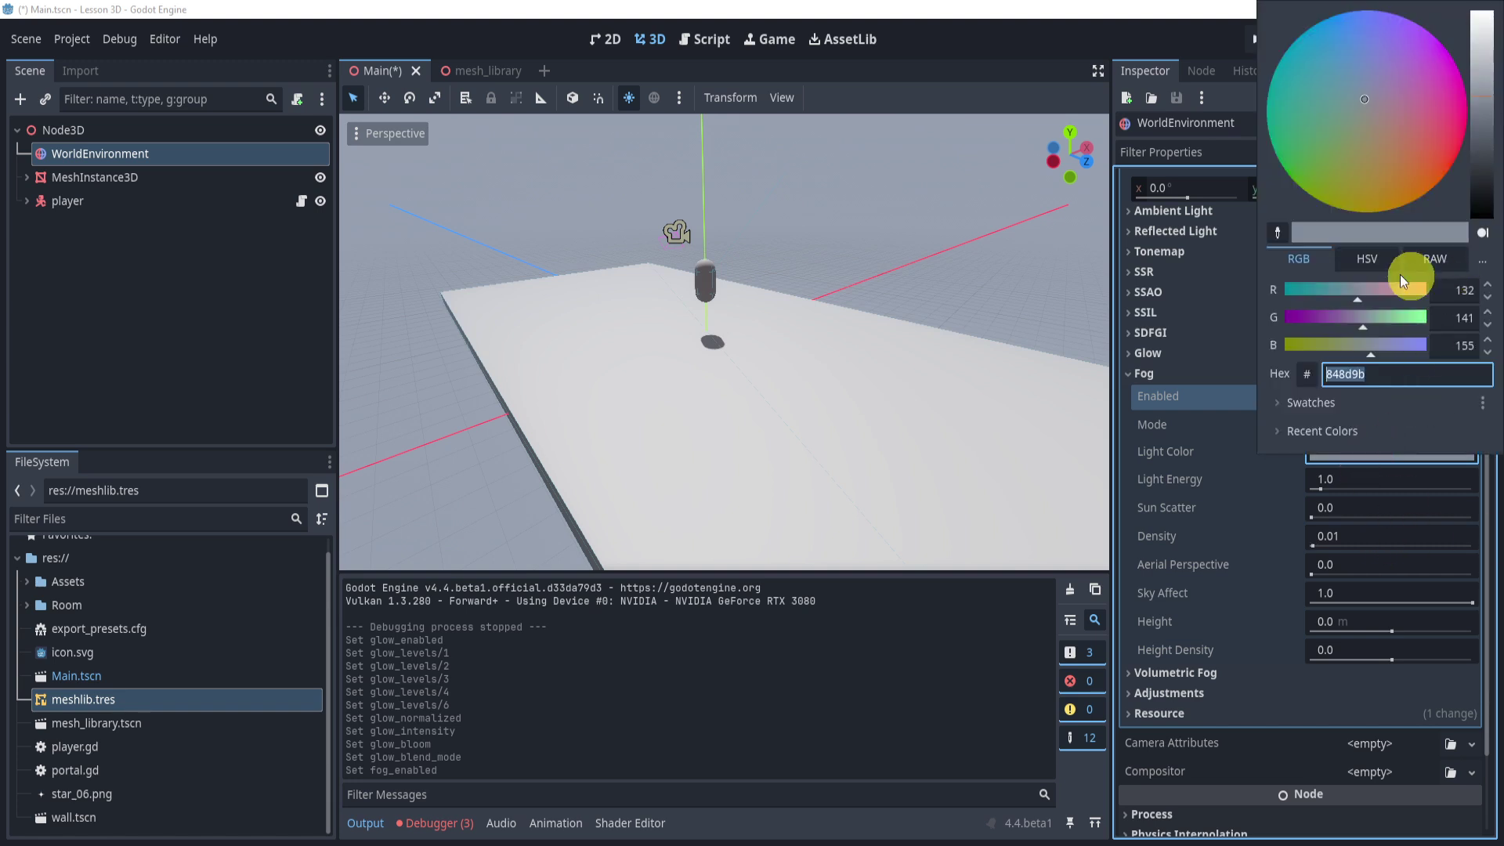
left_click(1364, 368)
type("ffffff")
key("Return")
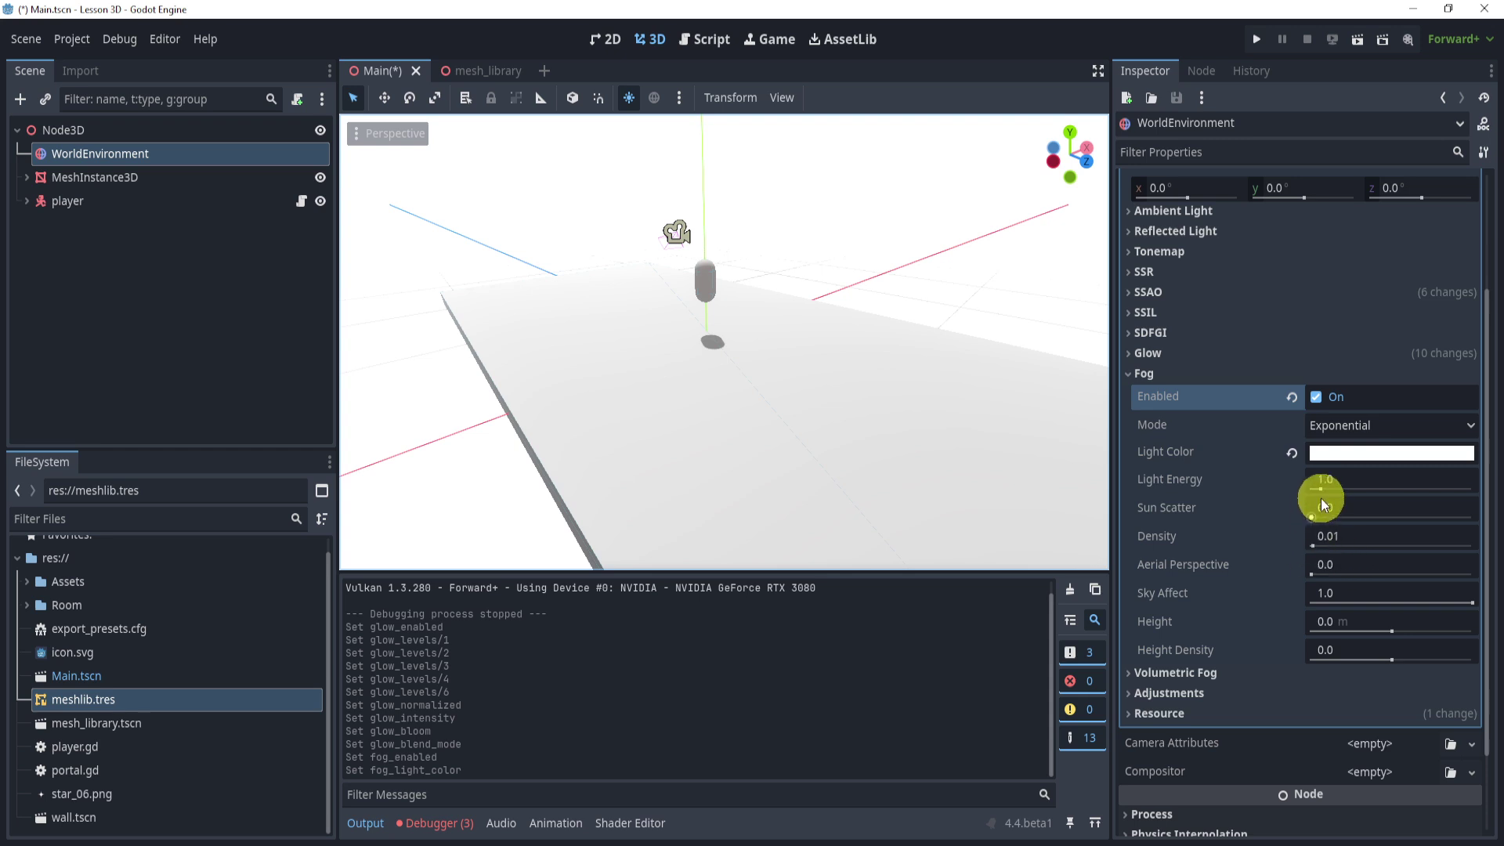
Step: Set both the density and the sky affect of the fog to 0
left_click(1340, 539)
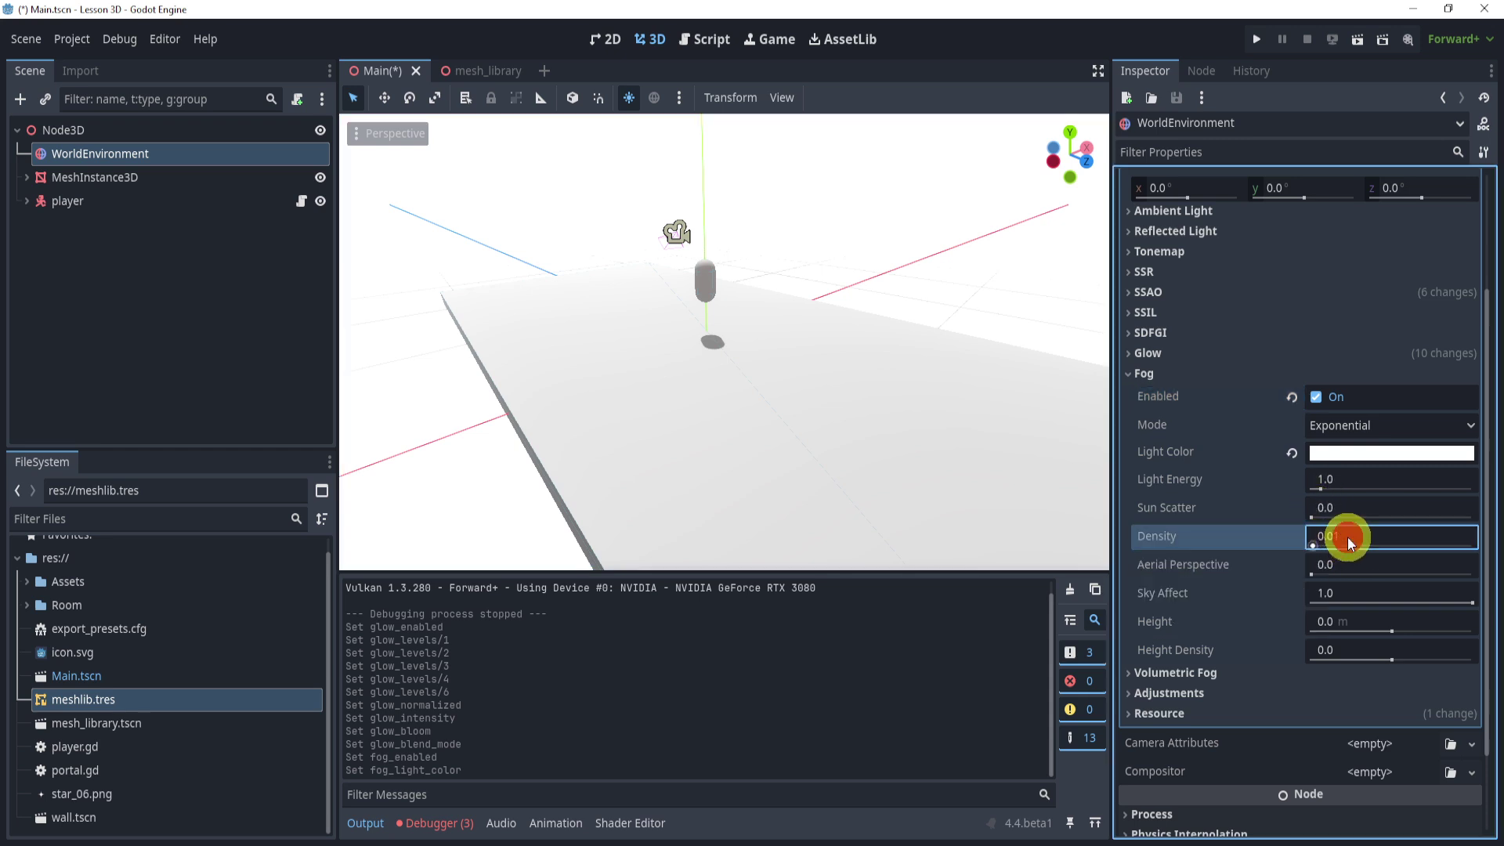
type("1")
key("Return")
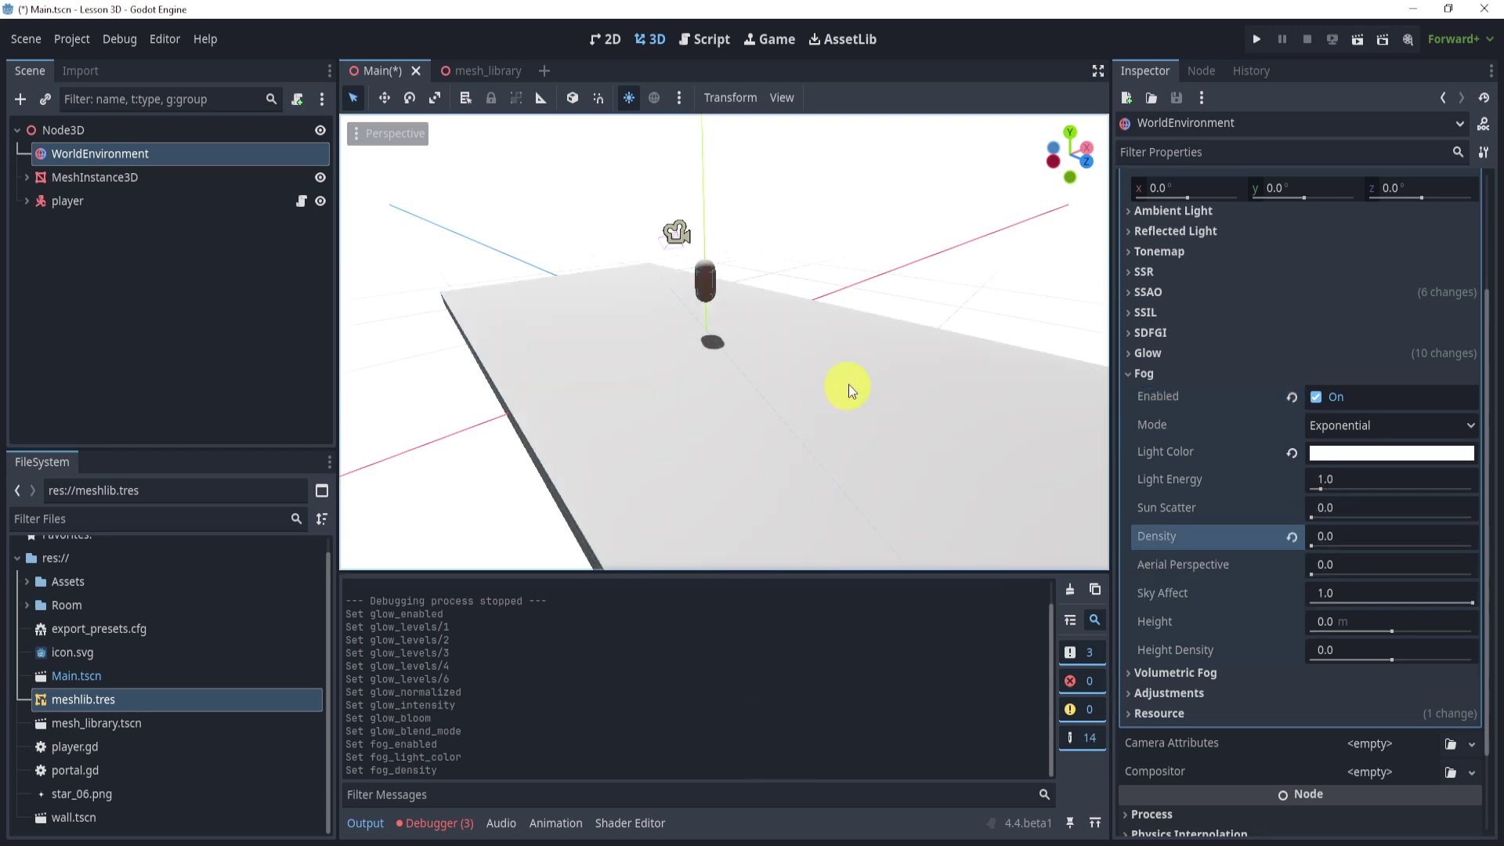
left_click(1399, 594)
type("0")
key("Return")
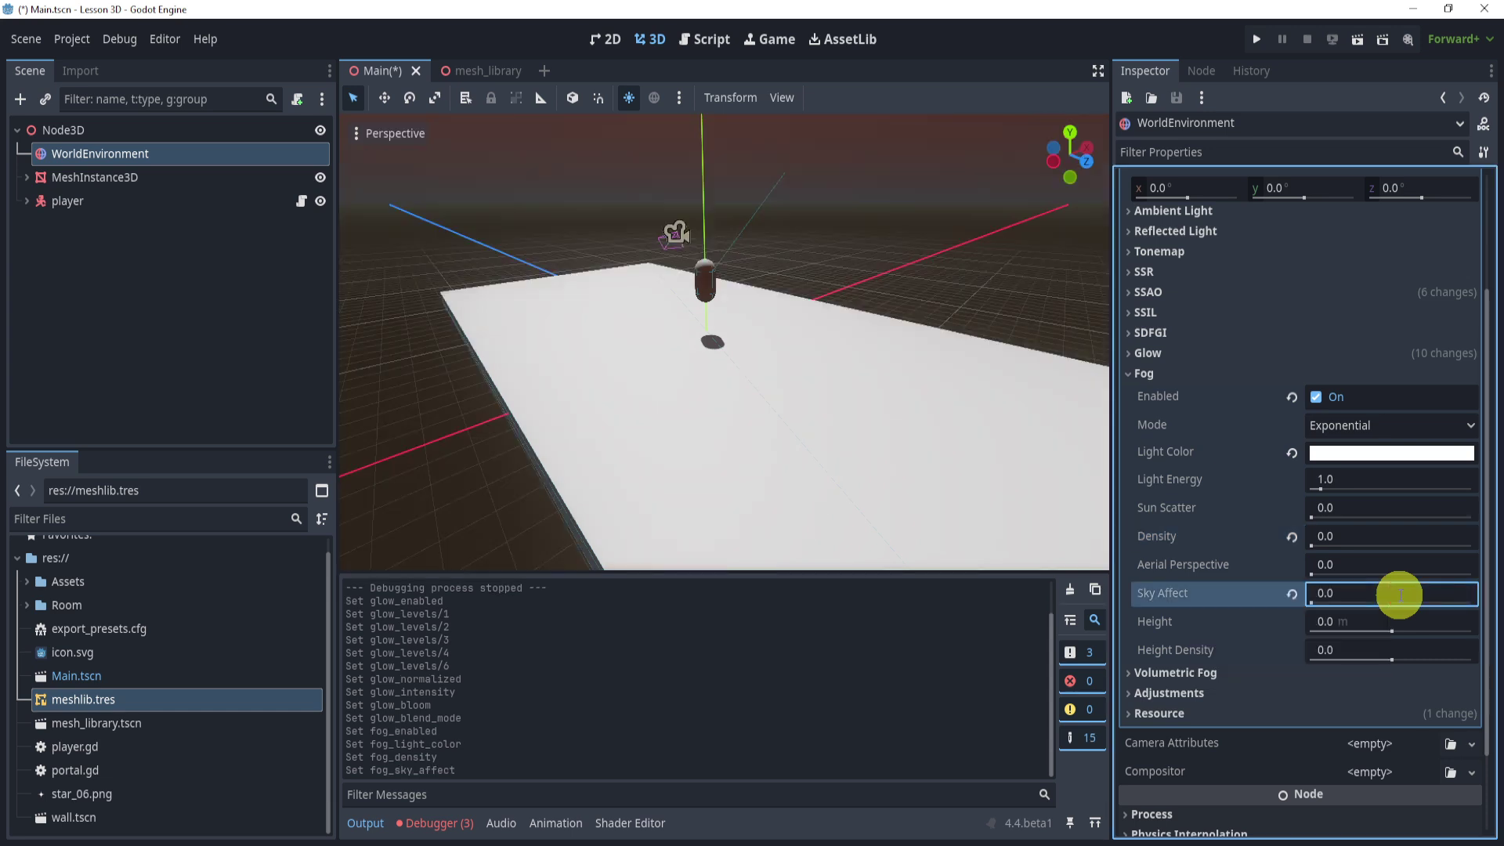
Step: Set the fog height to 2 m and its height density to 0.005
left_click(1346, 616)
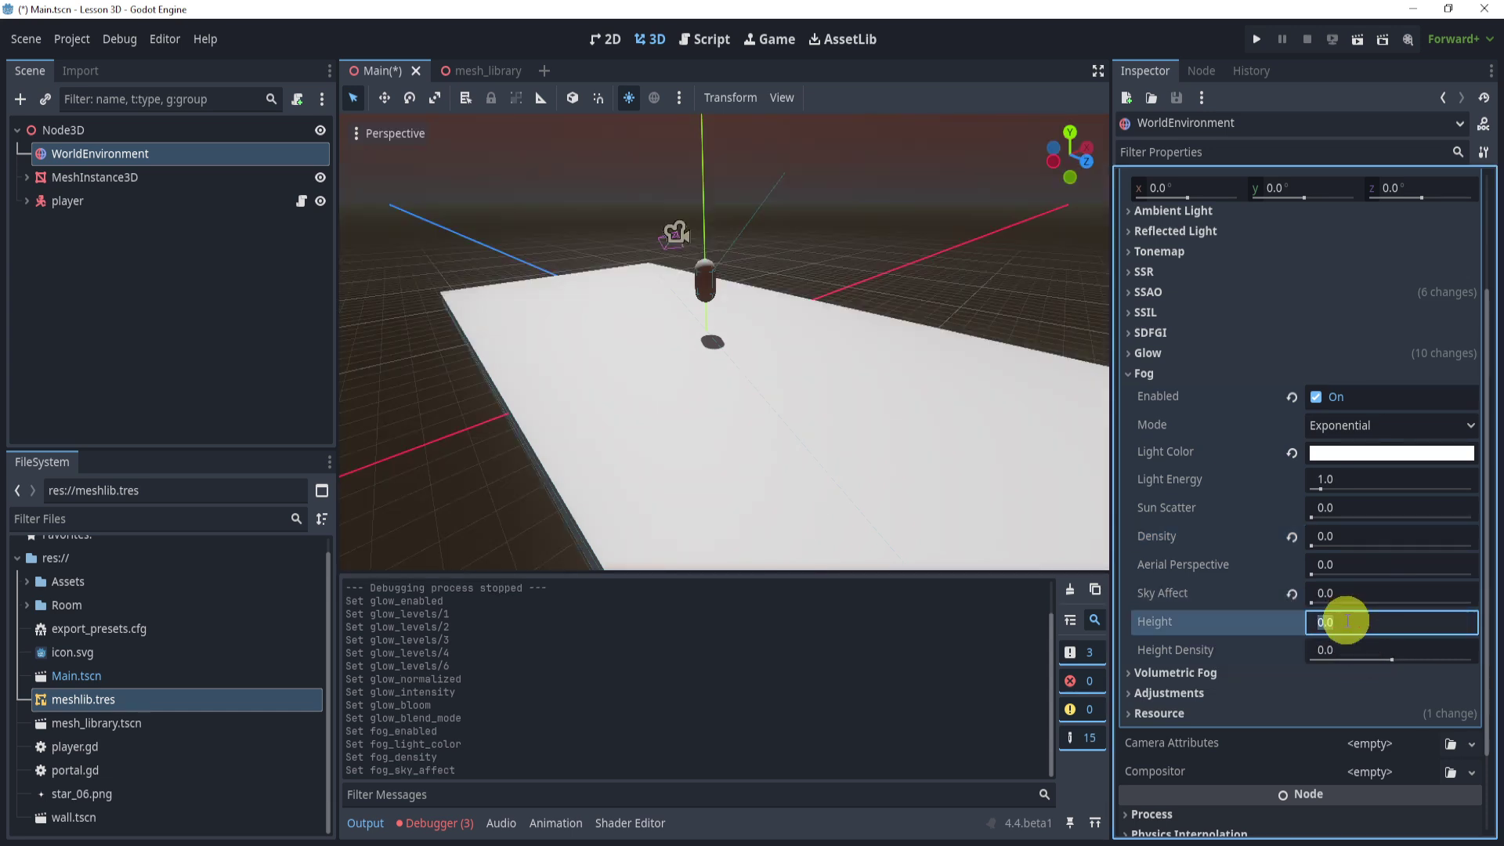
type("2")
left_click(1382, 647)
type("0.00")
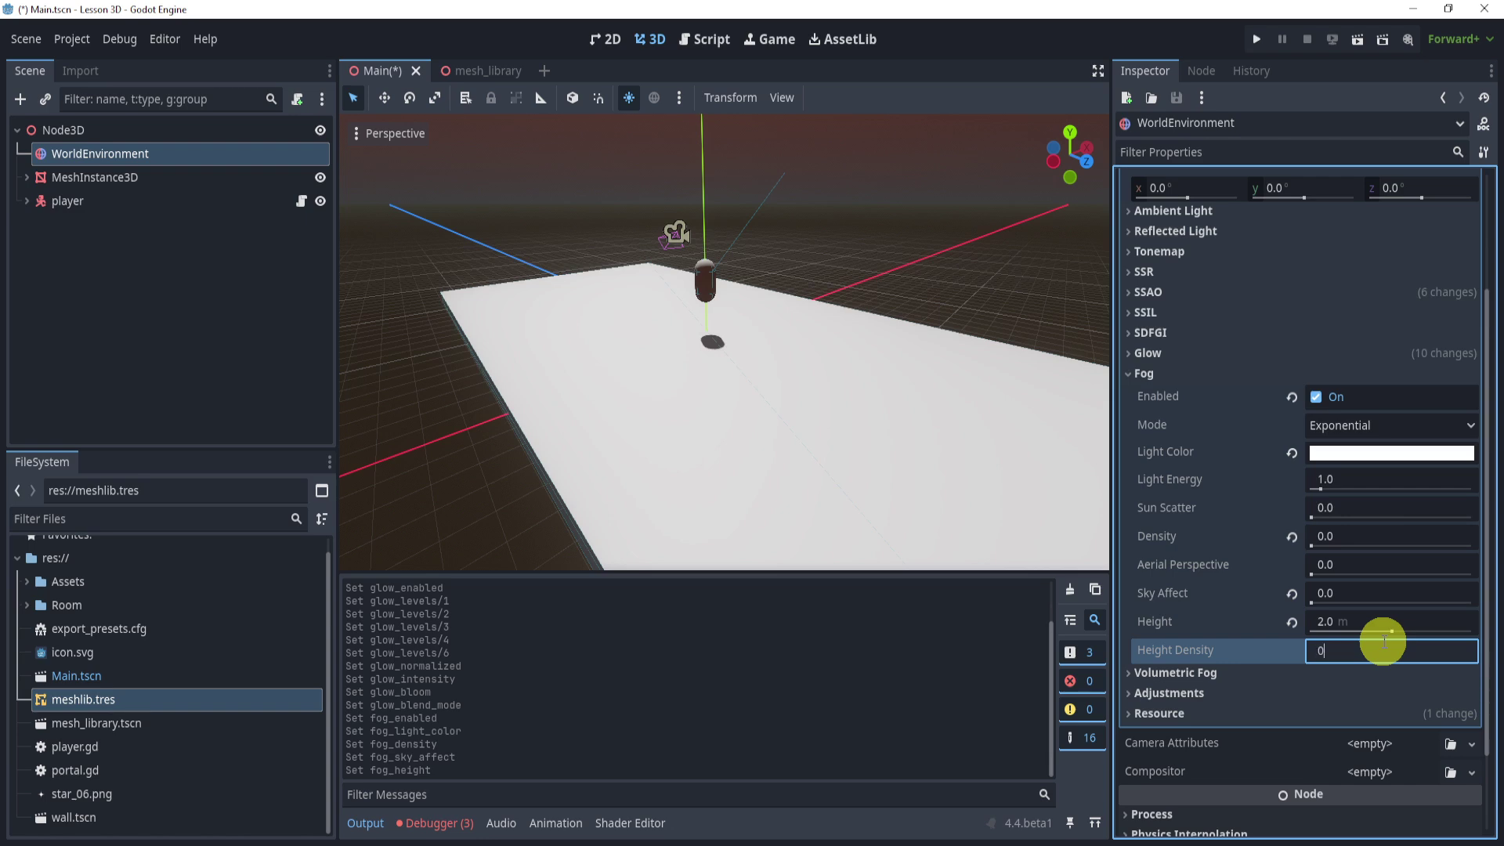
type("5")
key("Return")
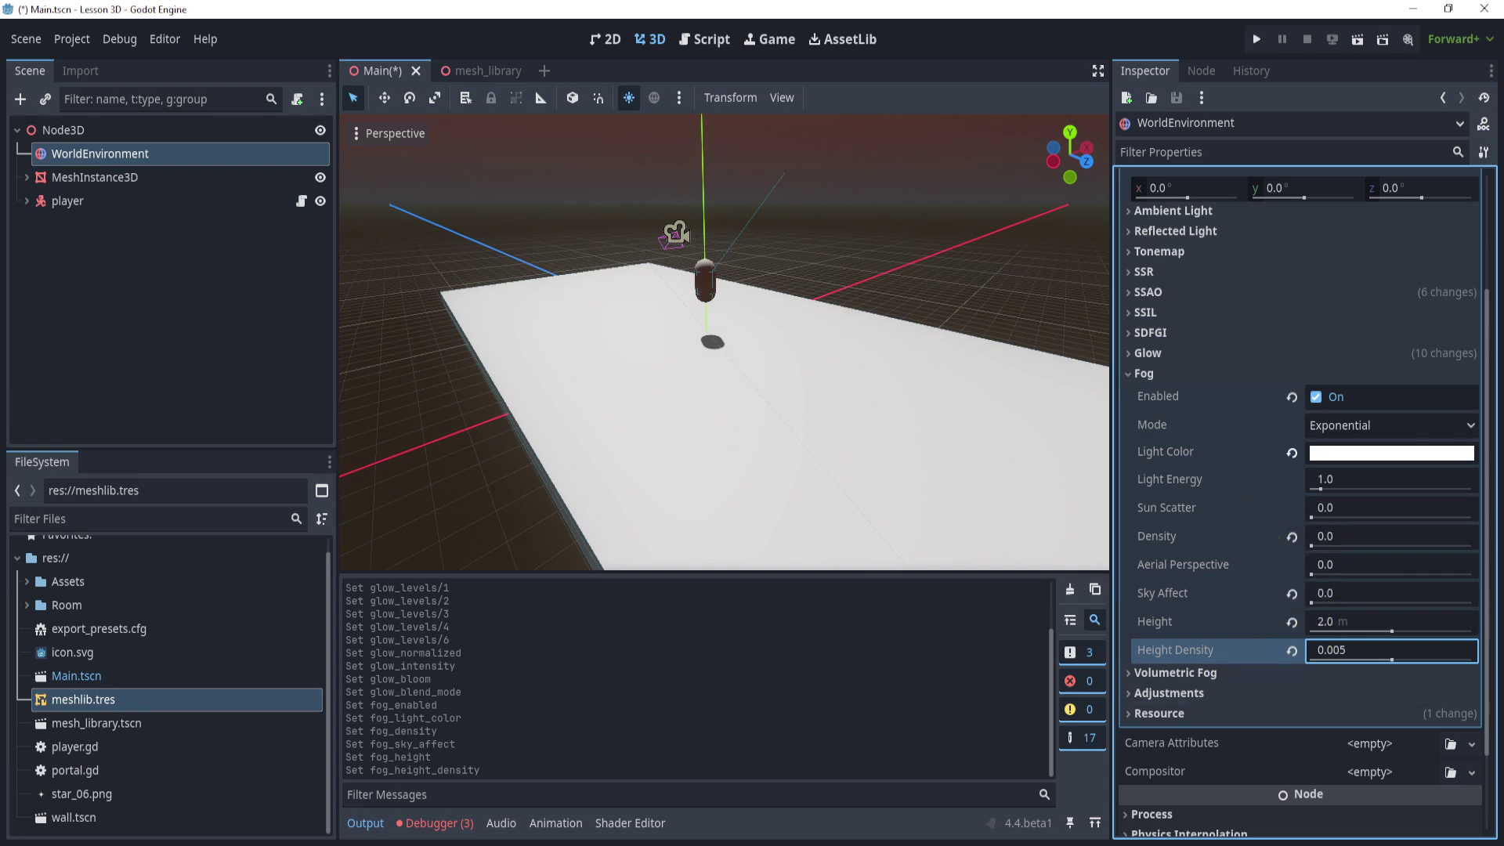
Step: Collapse the Fog settings and enable Volumetric Fog in the environment
left_click(1254, 672)
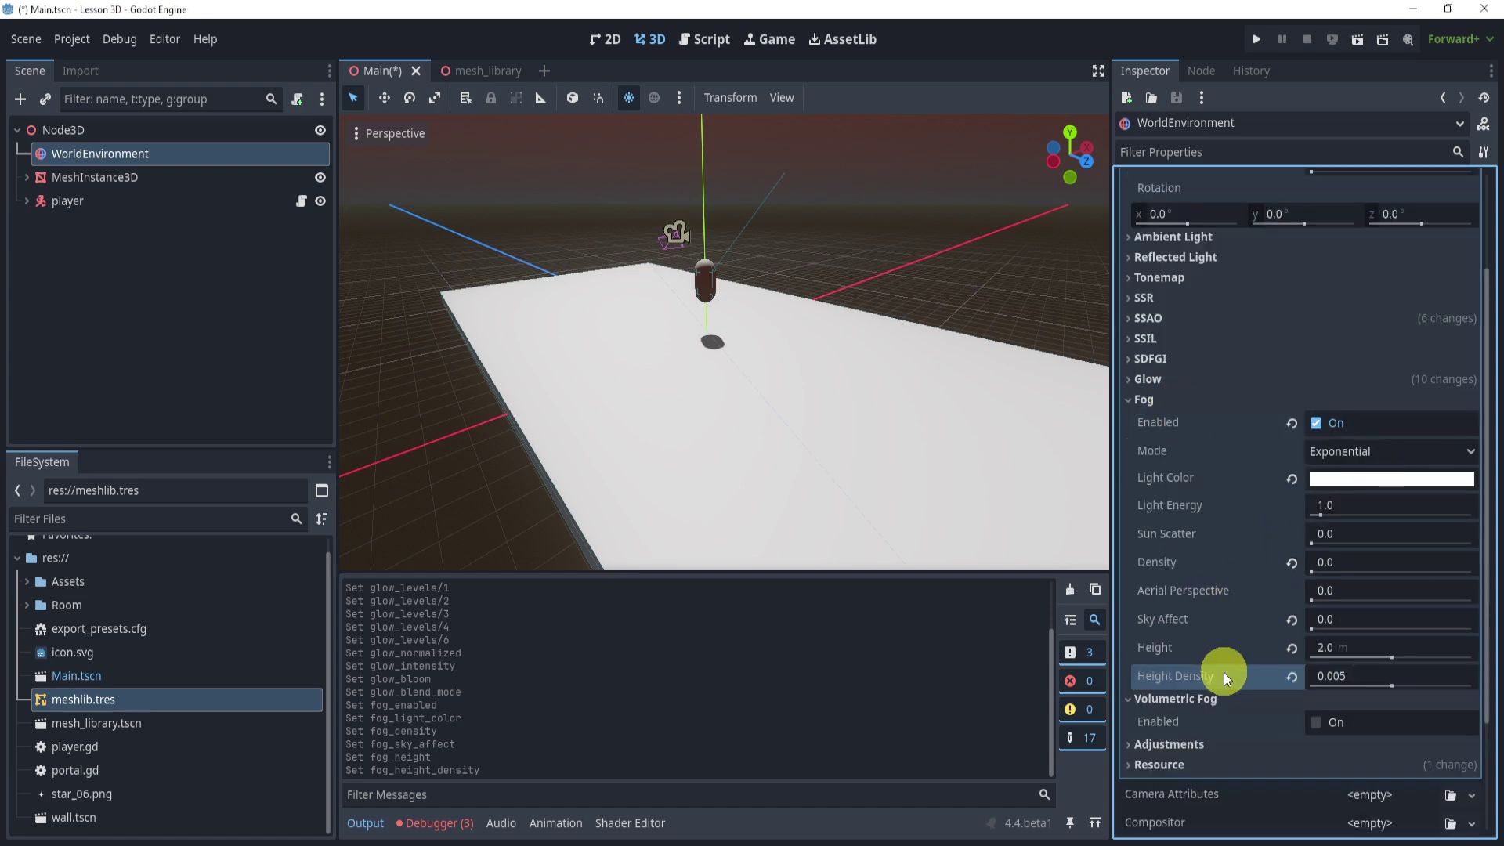
left_click(1236, 401)
left_click(1317, 562)
scroll(1327, 529, "down", 2)
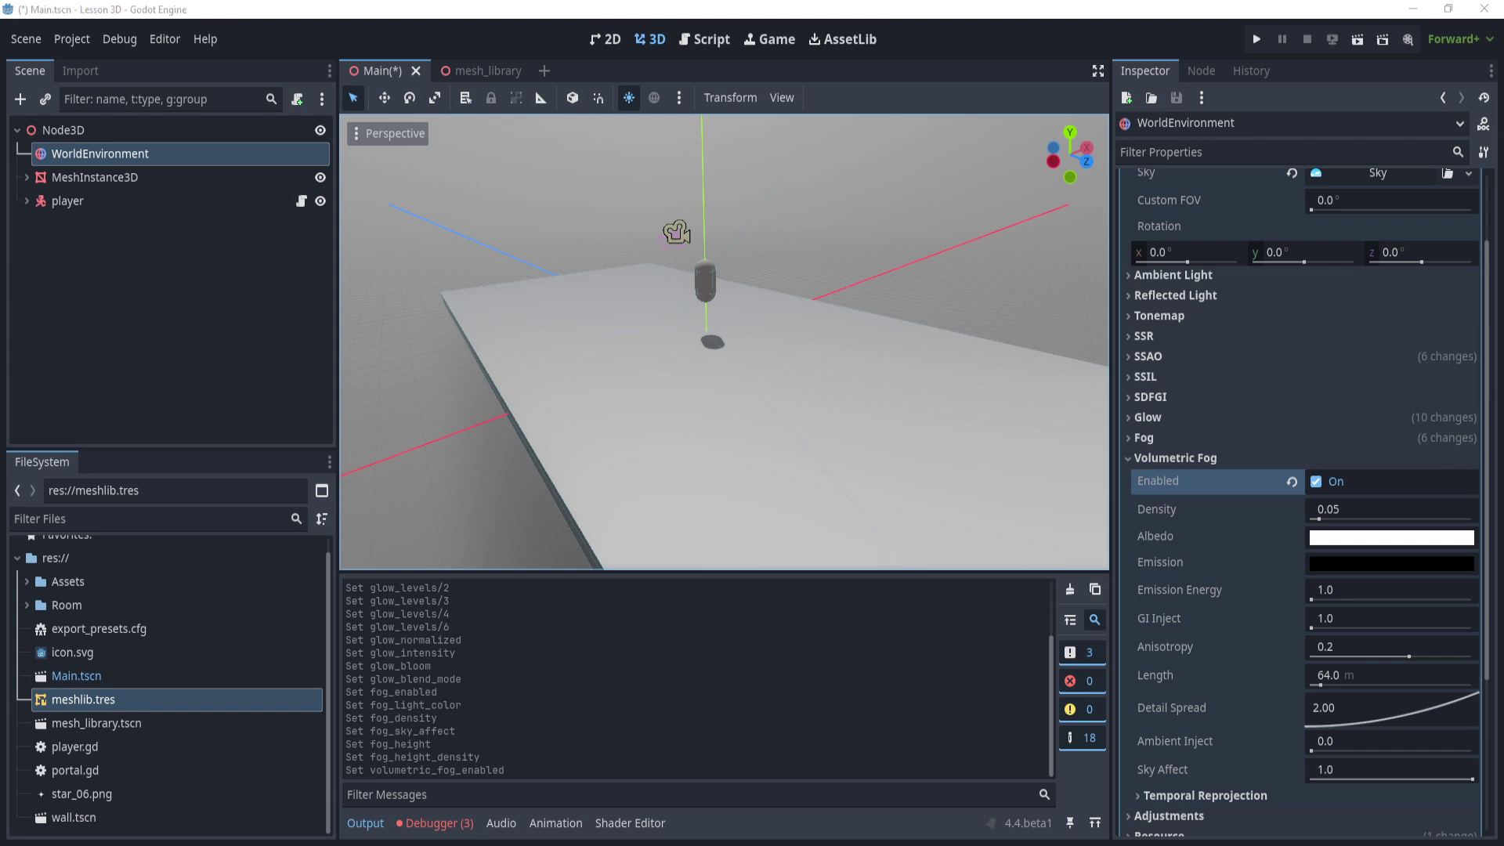
Step: Set the volumetric fog albedo to the pale peach color ffd3c0
left_click(1336, 538)
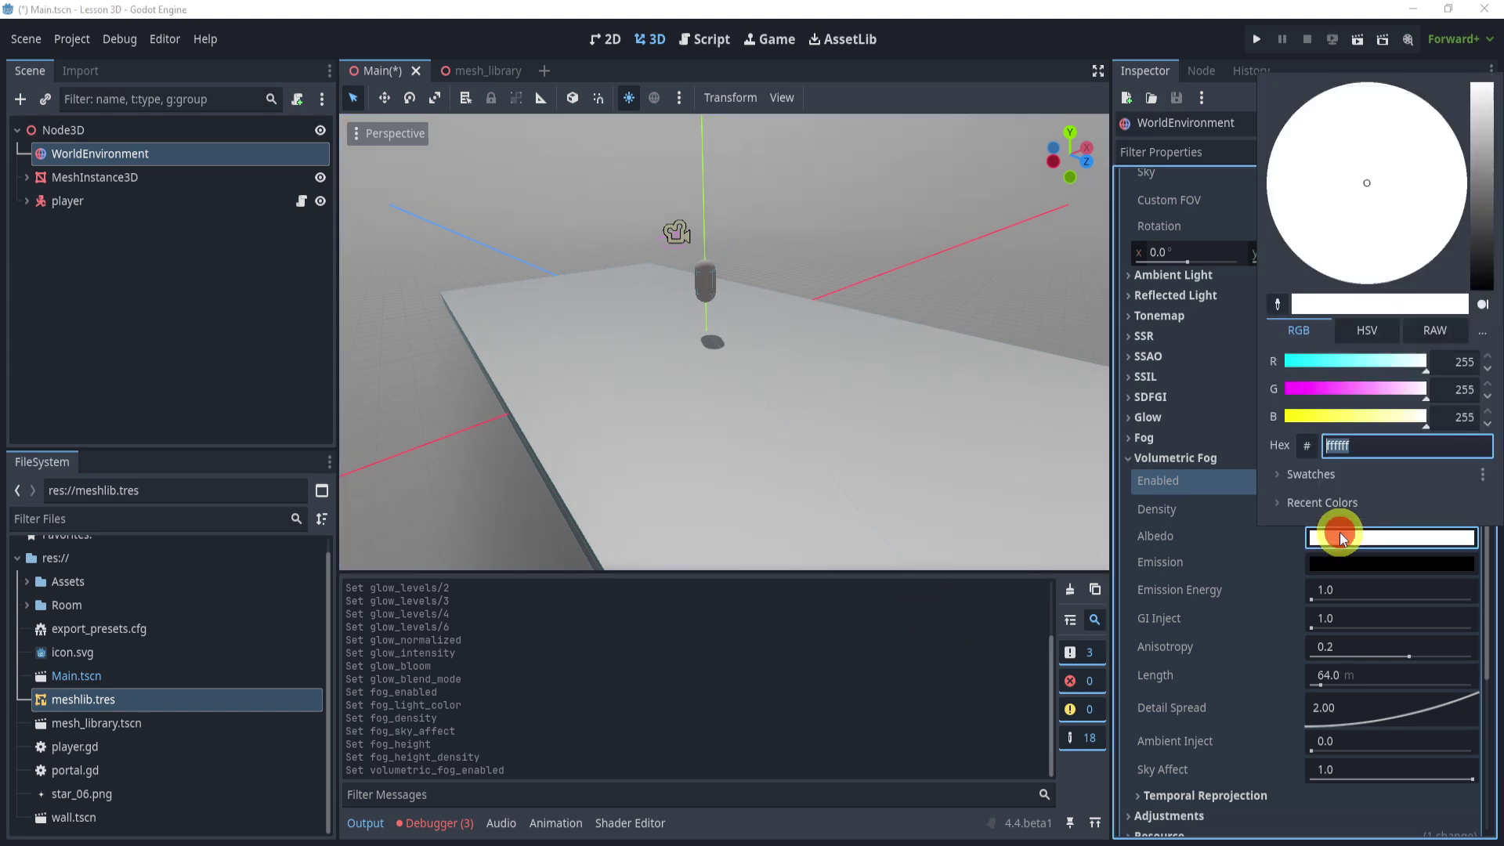
left_click(1365, 445)
type("ffd3c0")
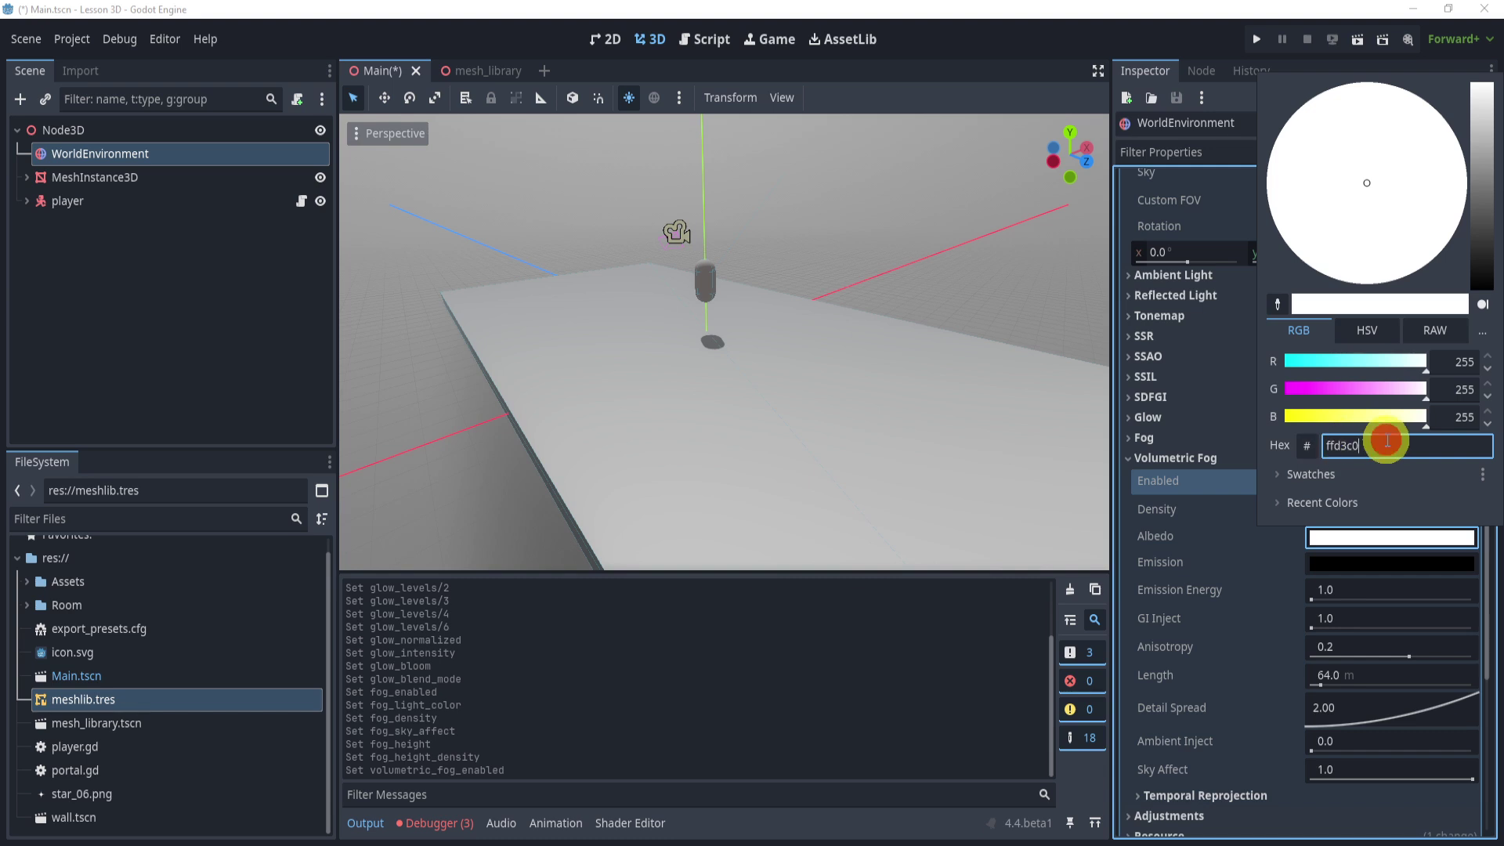
key("Return")
left_click(1338, 537)
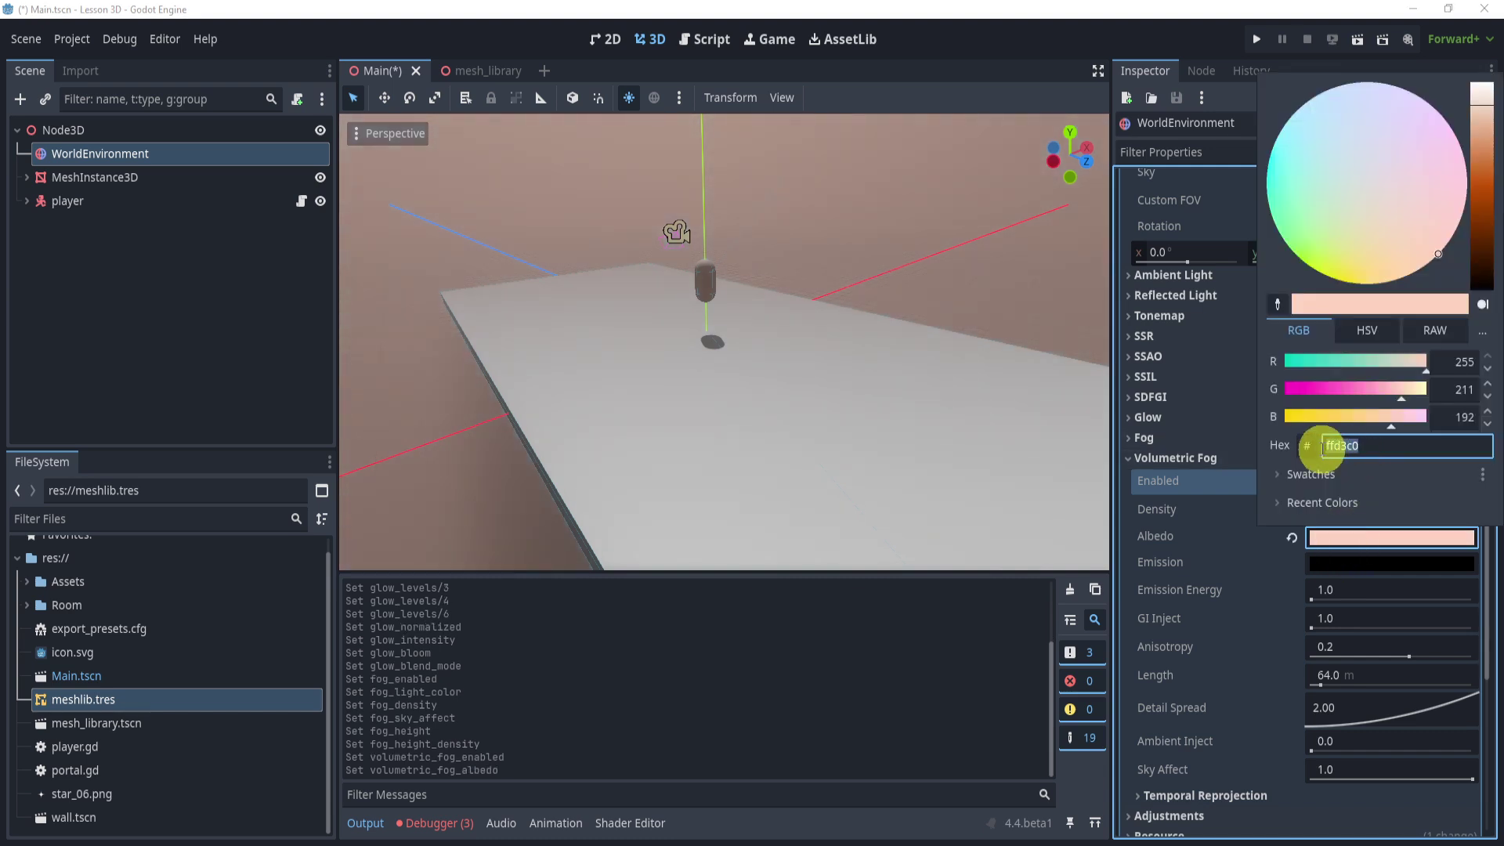
left_click(1367, 444)
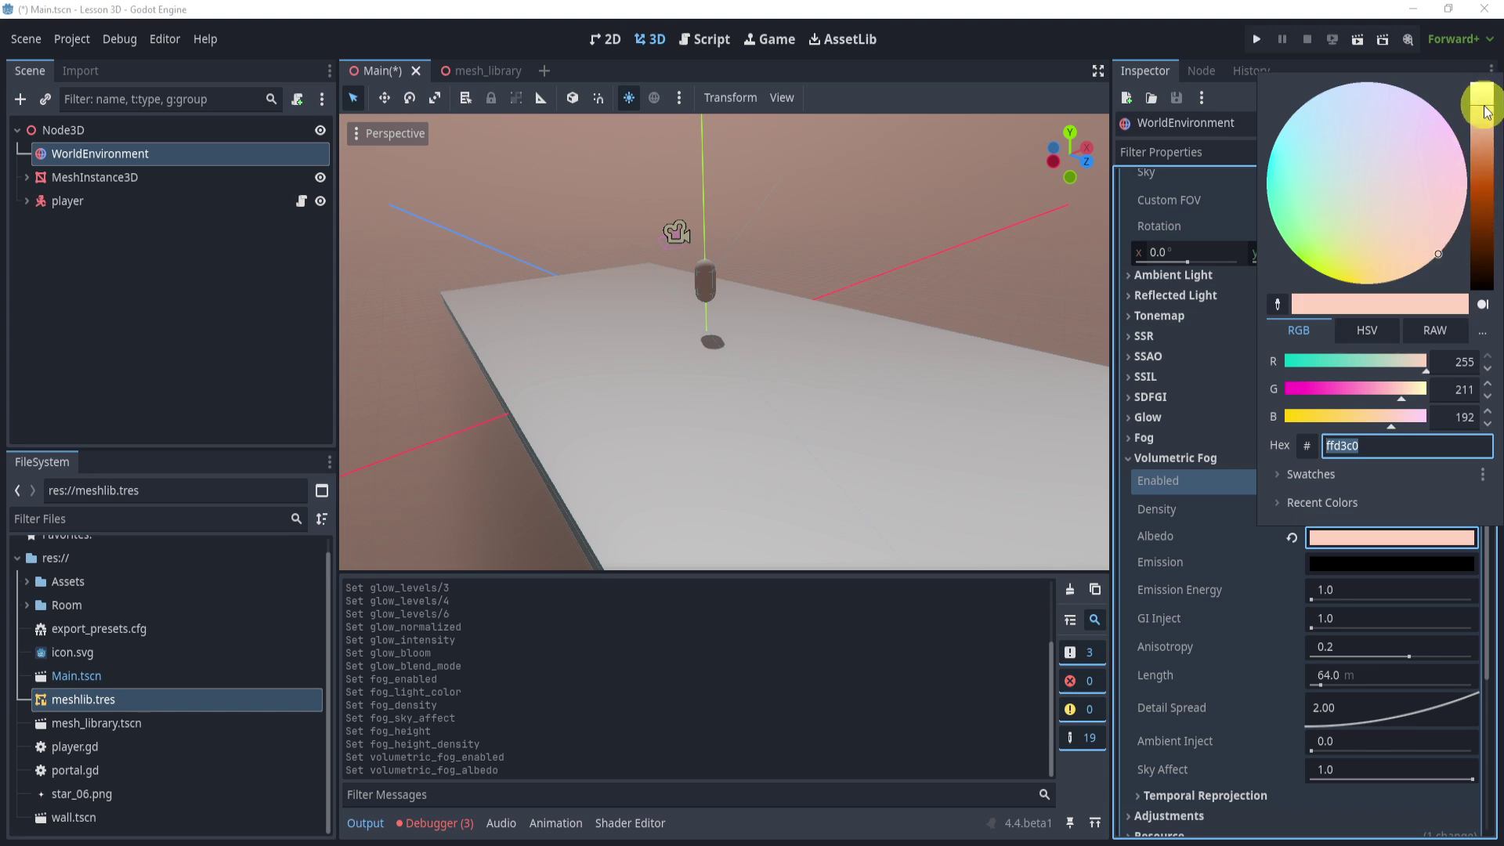
left_click(852, 643)
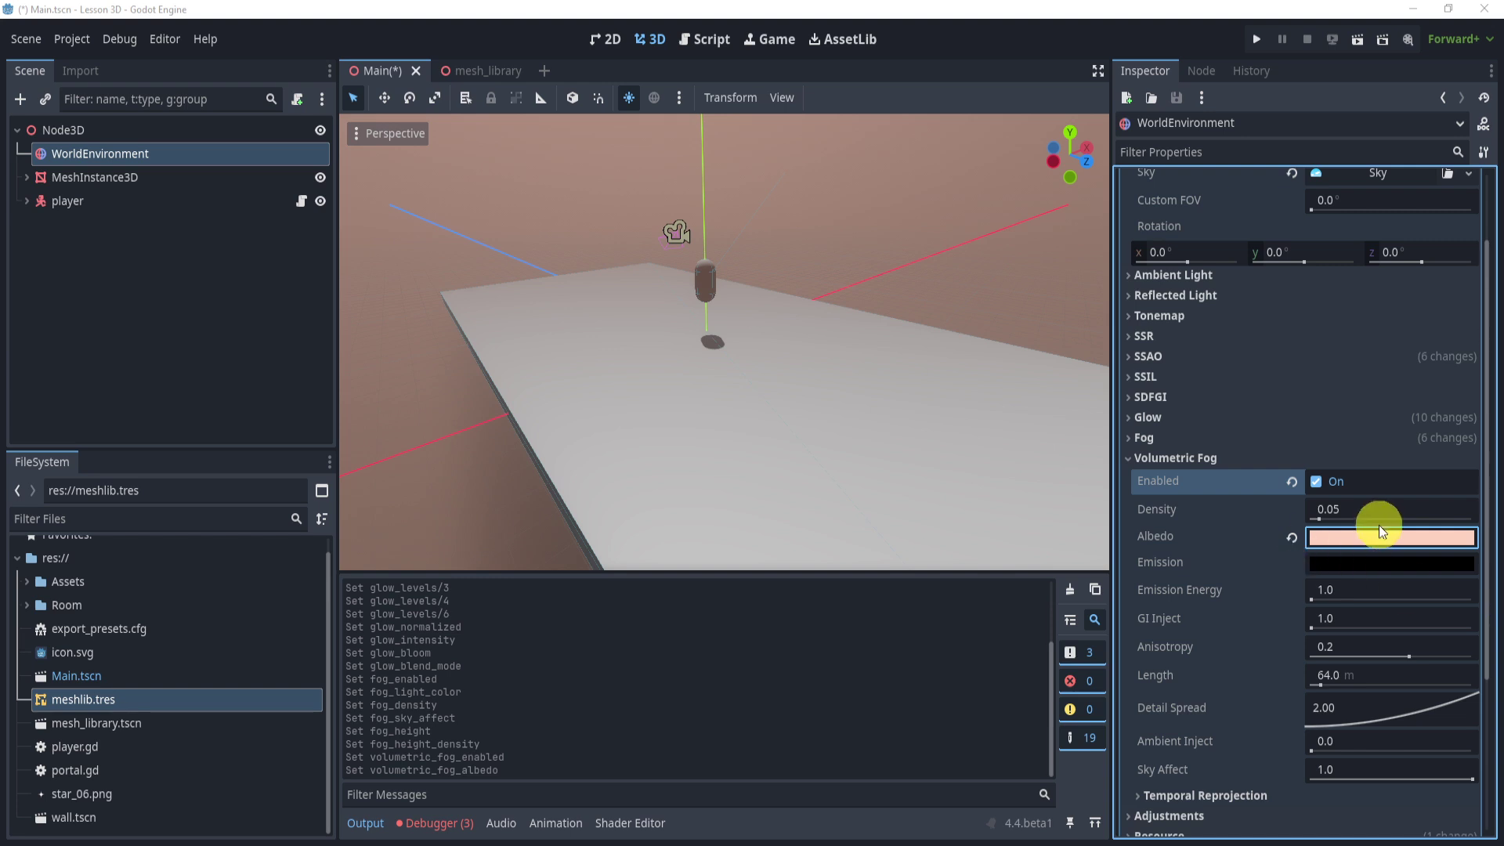
Step: Set the volumetric fog emission color to turquoise, 00ffe2
left_click(1347, 567)
left_click(1400, 471)
type("00ffe2")
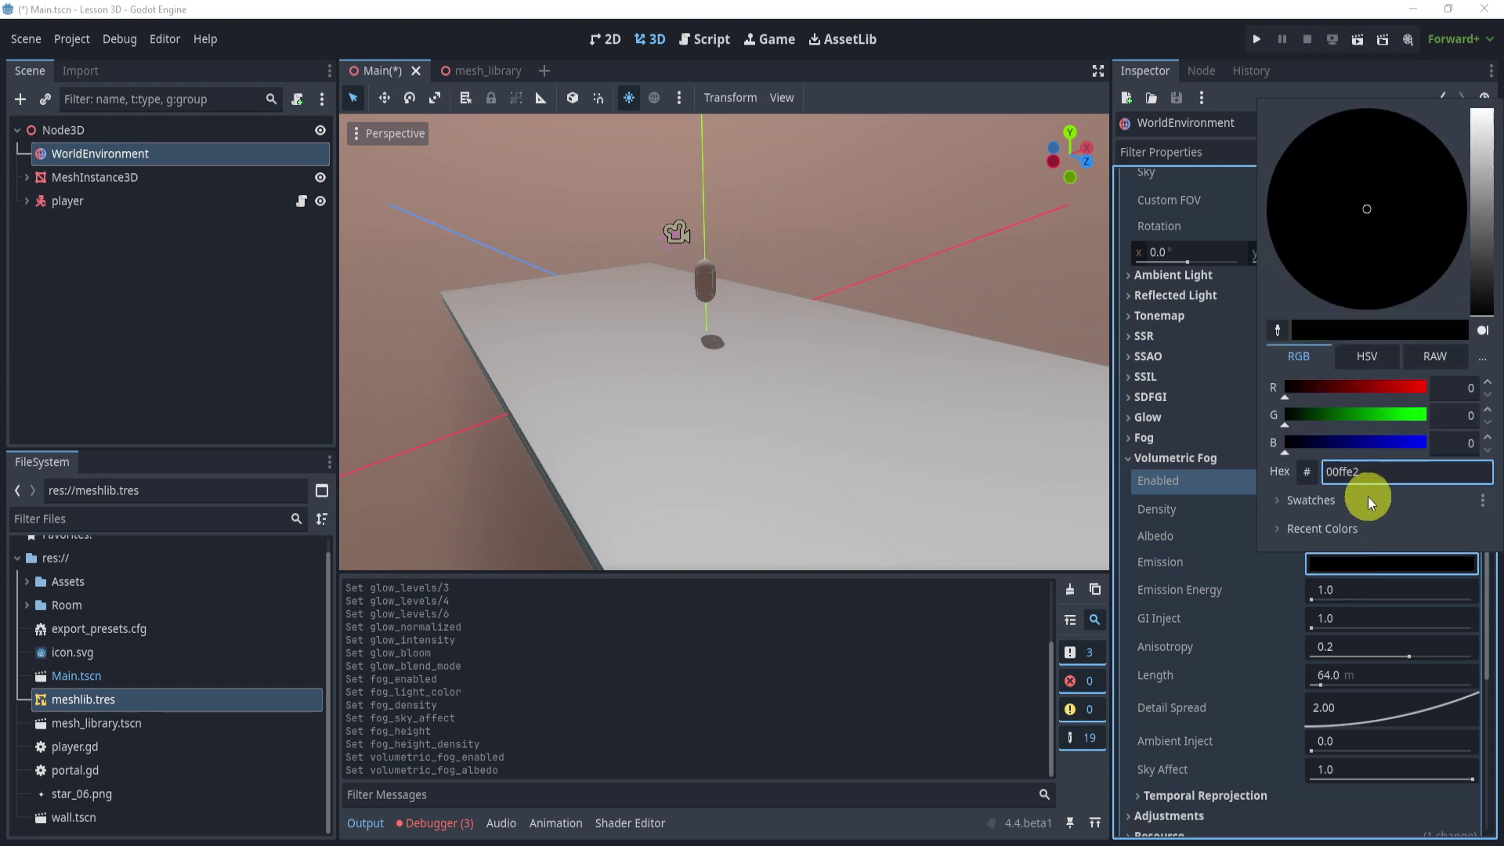
key("Return")
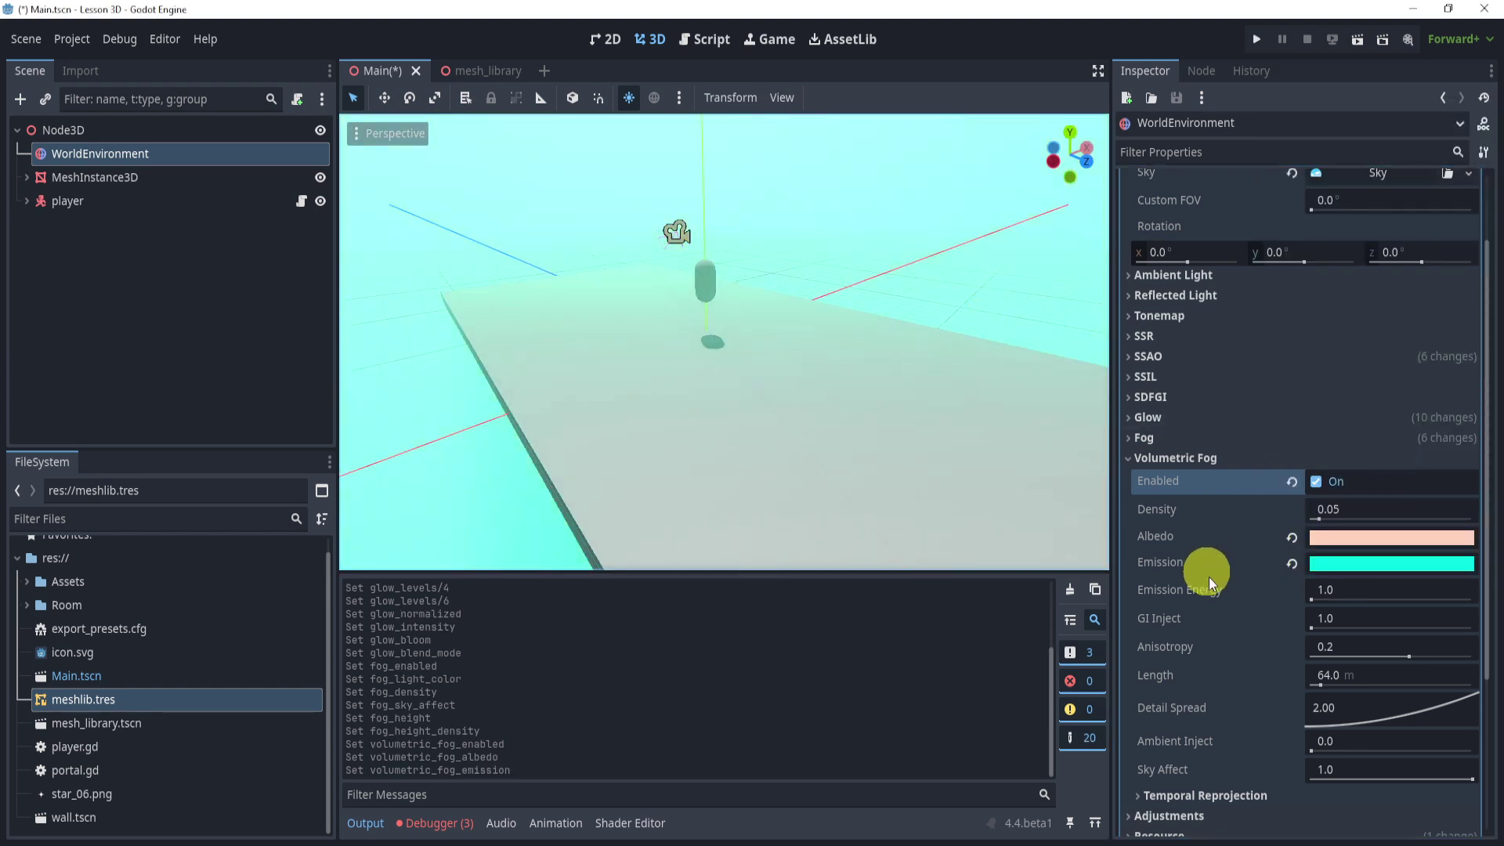
Step: Set the volumetric fog emission energy to 0.07, GI inject to 0.8 and anisotropy to 0.1
left_click(1362, 597)
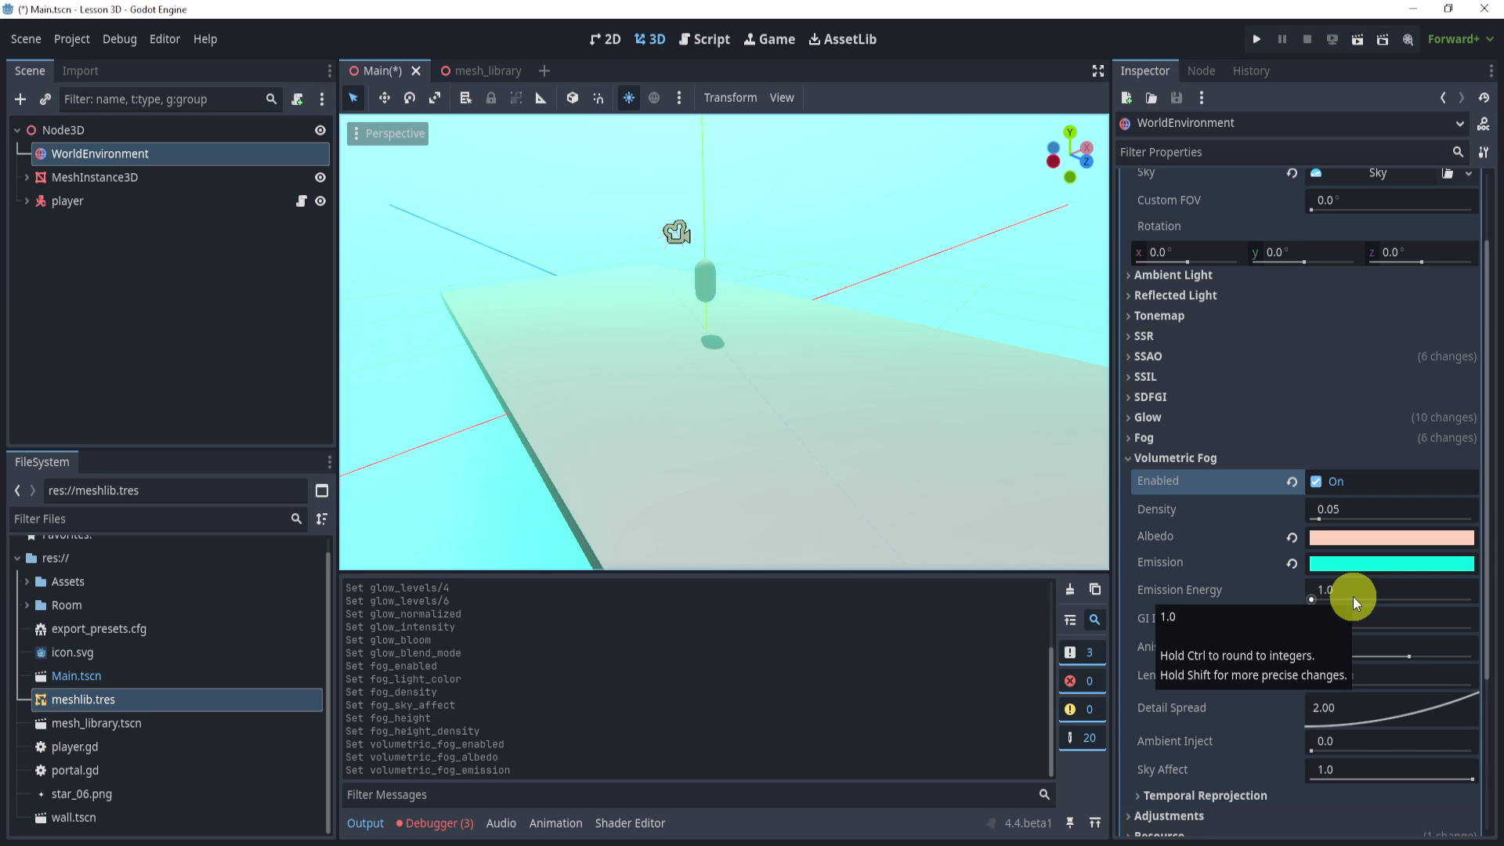
type("0.")
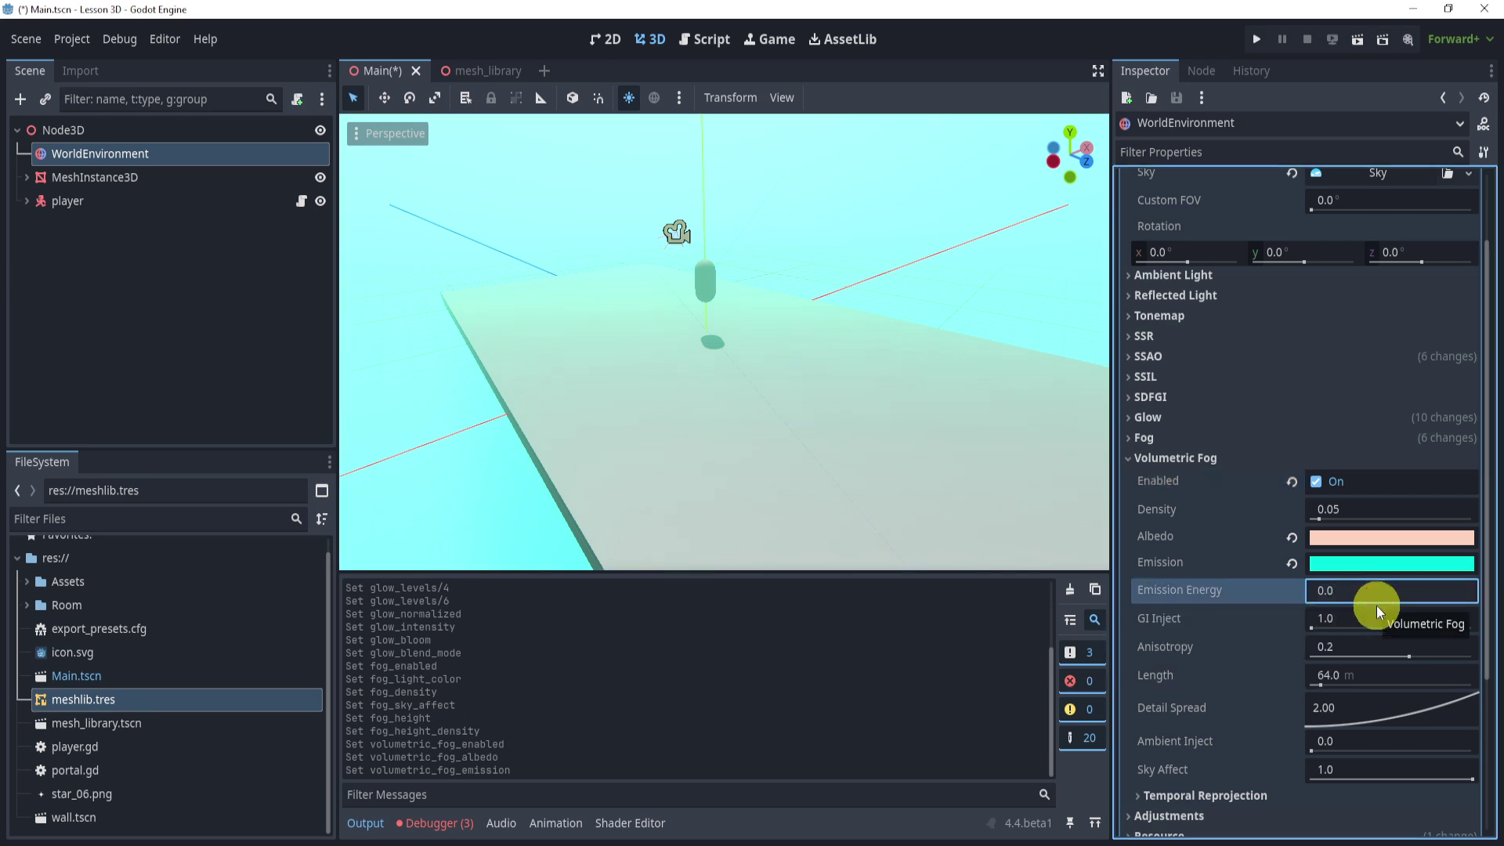
key("Tab")
type("0.8")
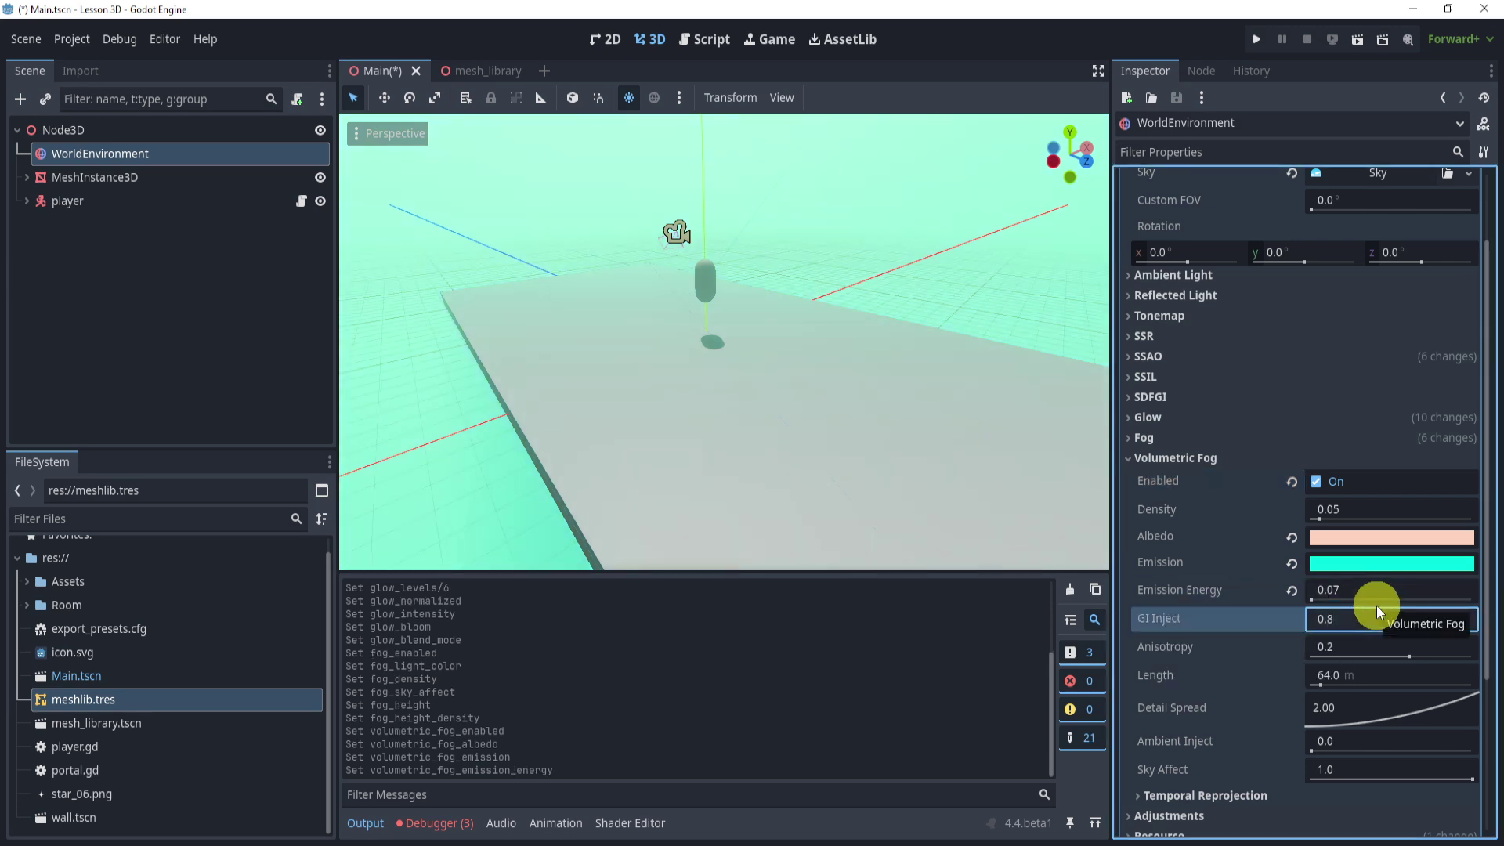
key("Tab")
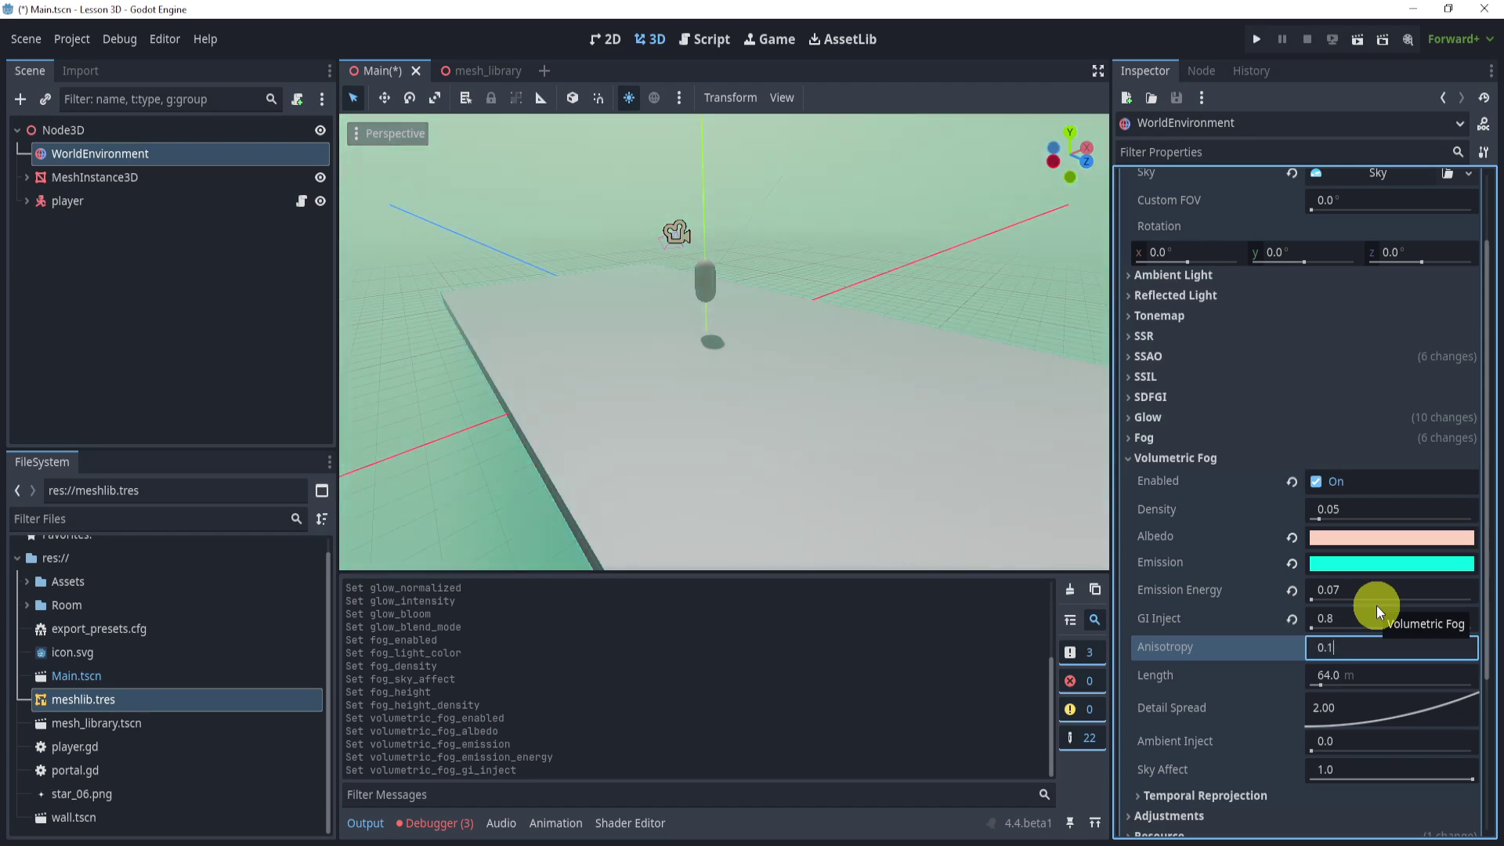
triple_click(775, 707)
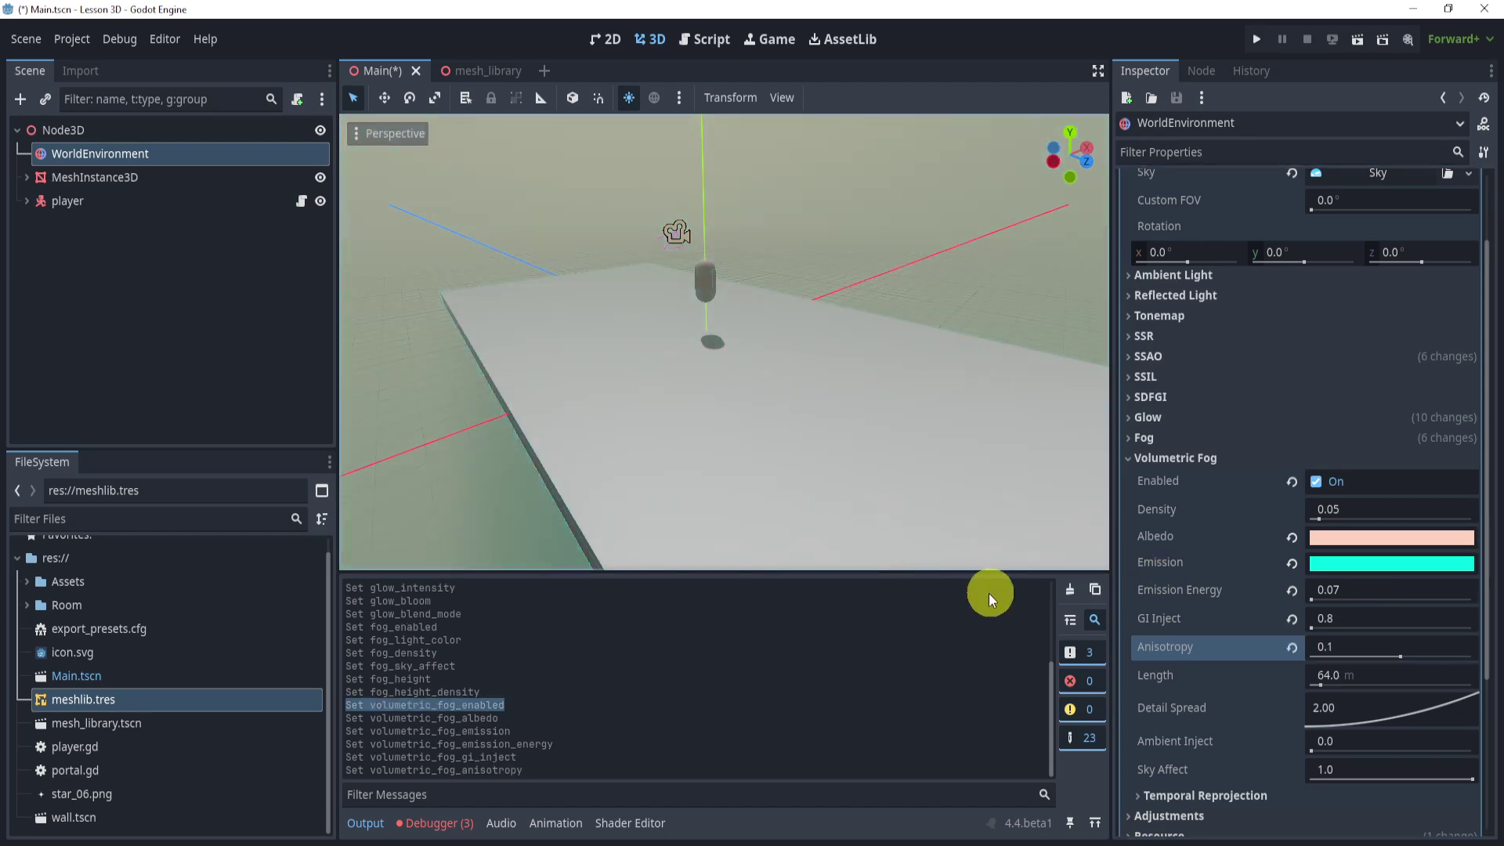
left_click(675, 665)
middle_click_drag(716, 353, 798, 210)
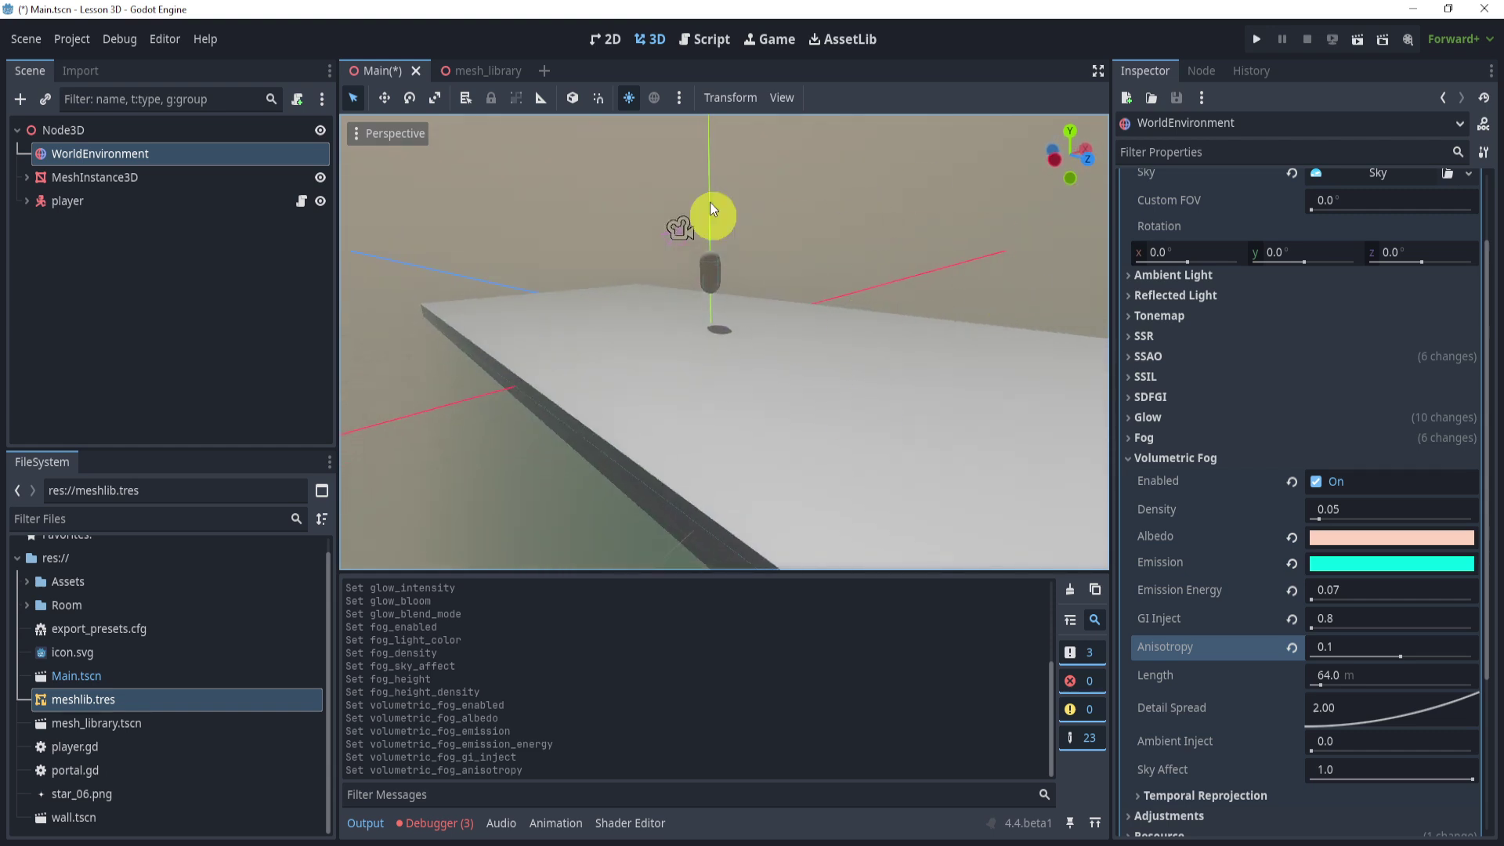
Step: Try a pale peach emission color, fbdfc2, for the volumetric fog
left_click(1363, 565)
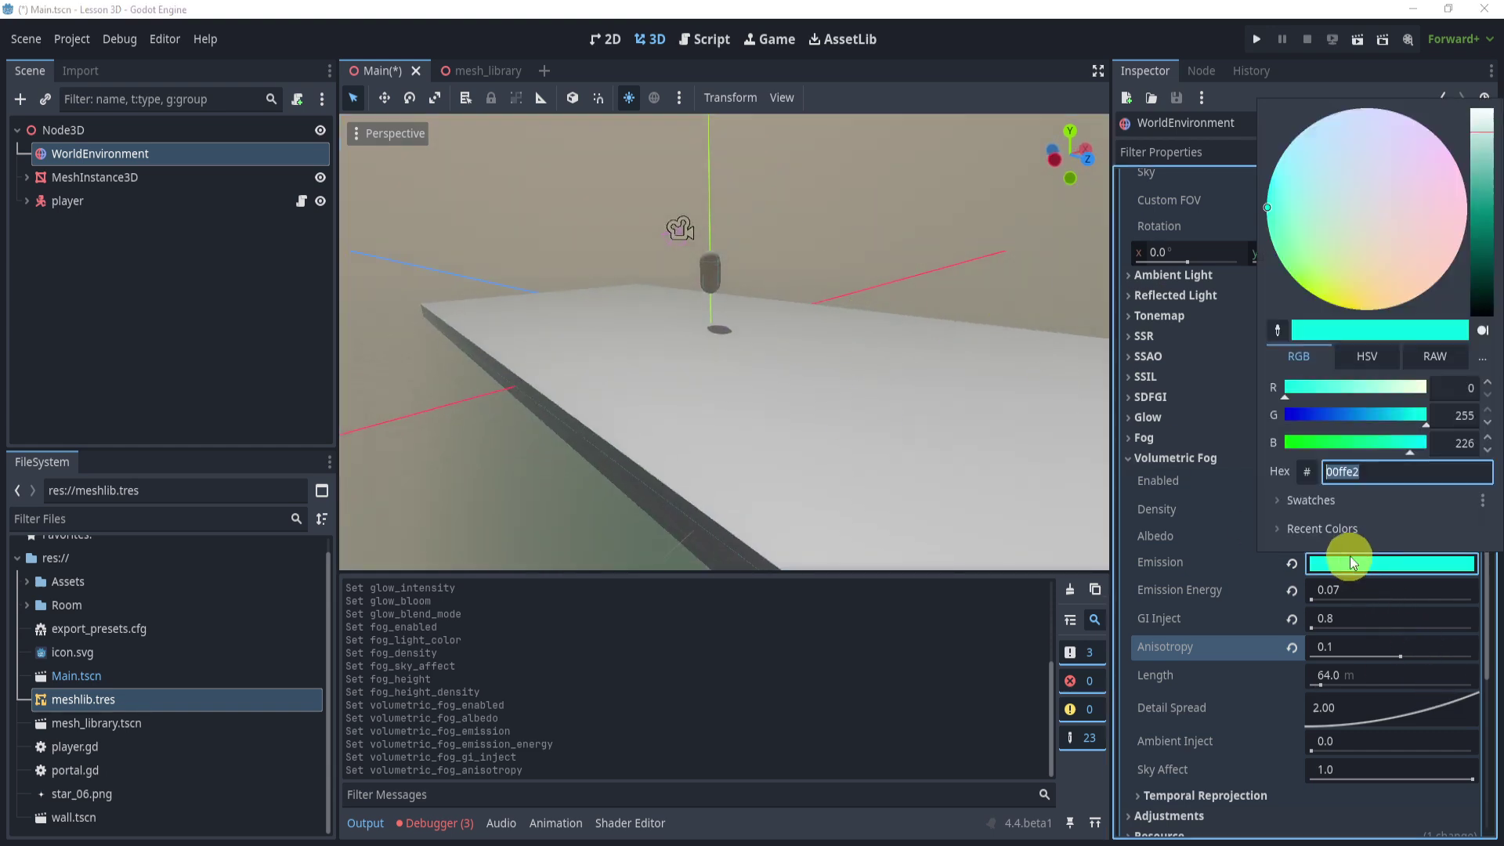
left_click_drag(1404, 396, 1356, 390)
mouse_move(1382, 295)
left_mouse_down()
mouse_move(1413, 290)
mouse_move(1394, 279)
left_mouse_up()
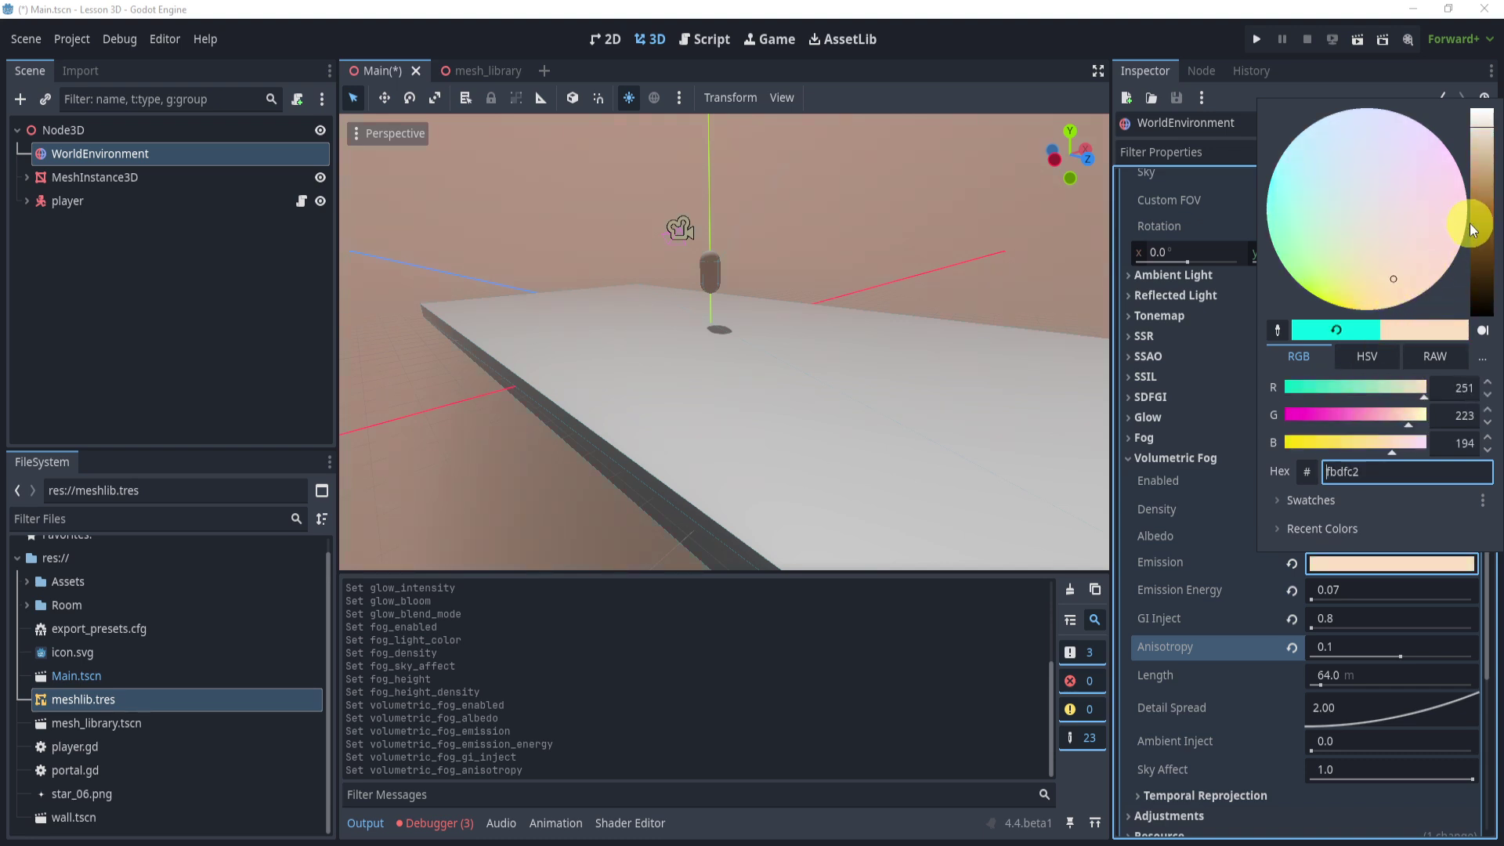
left_click(766, 698)
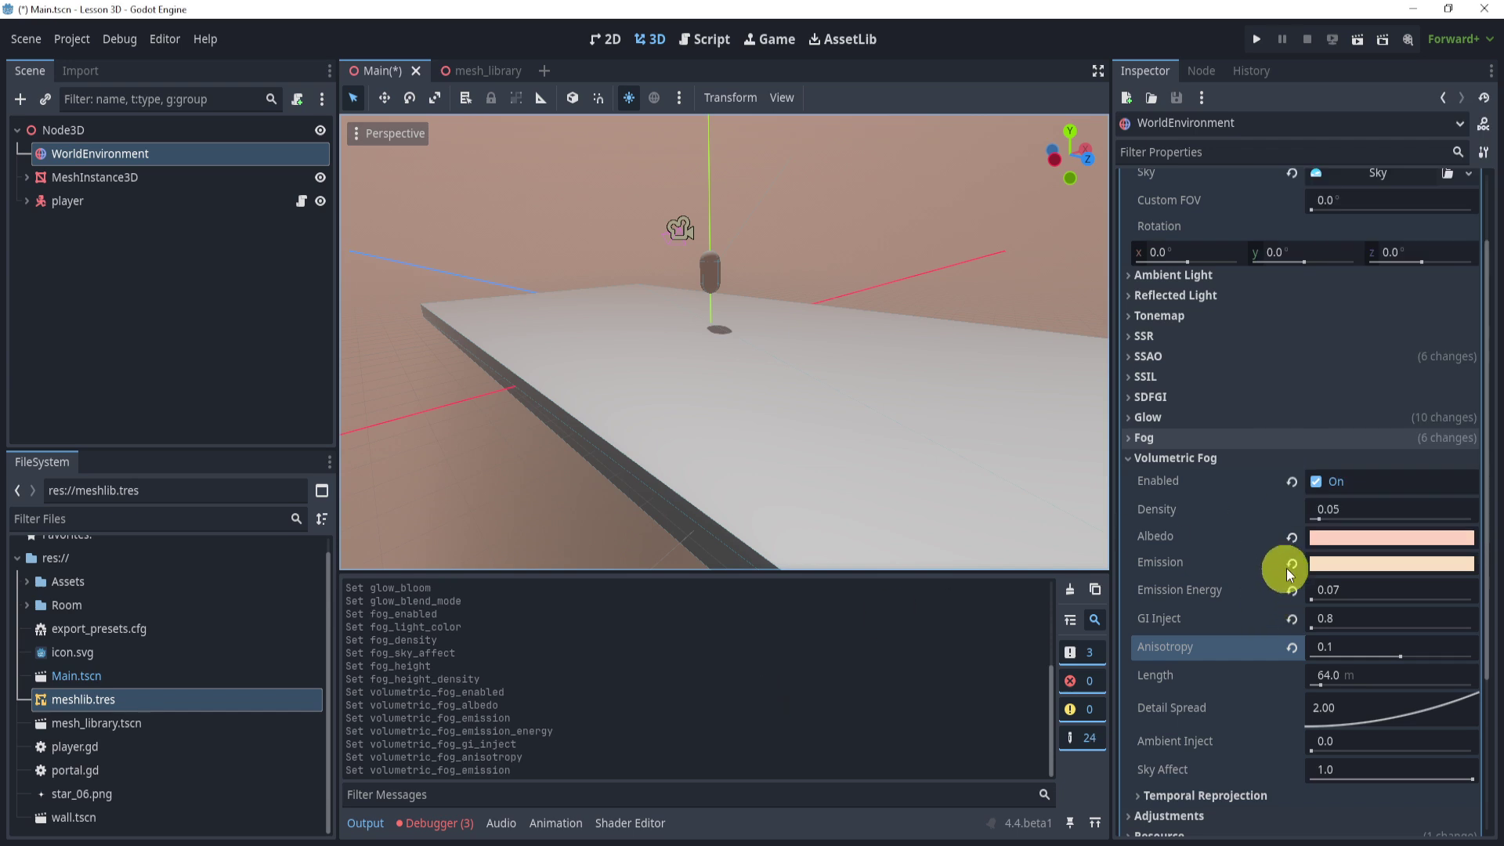
Step: Reset the volumetric fog emission color, and undo both the reset and the peach color change
left_click(1293, 562)
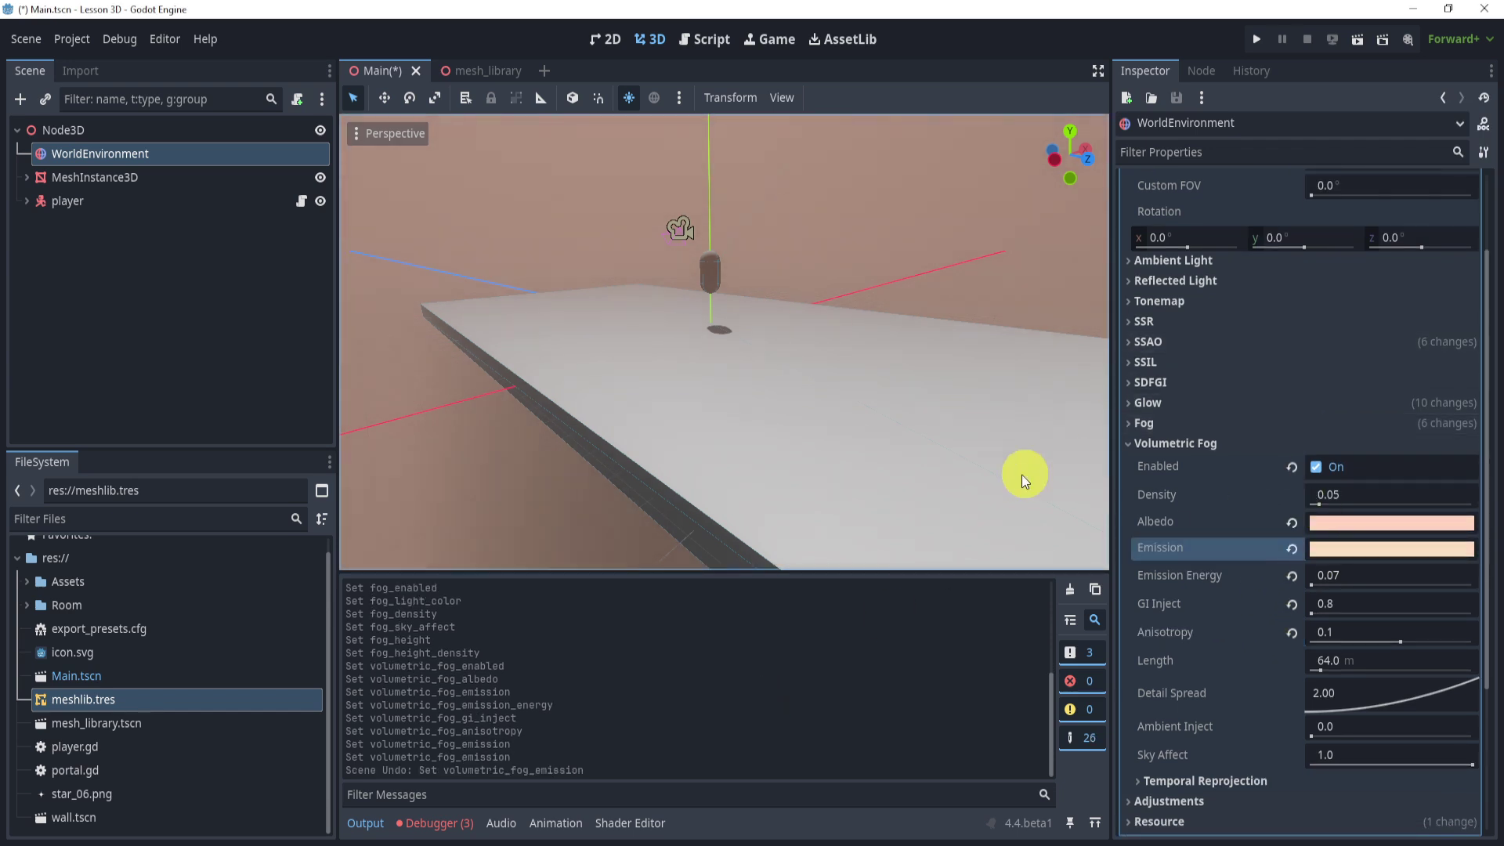
key("ctrl+z")
key("ctrl+z")
Step: Soften the volumetric fog emission to a light aqua, 9cefe2
left_click(1369, 553)
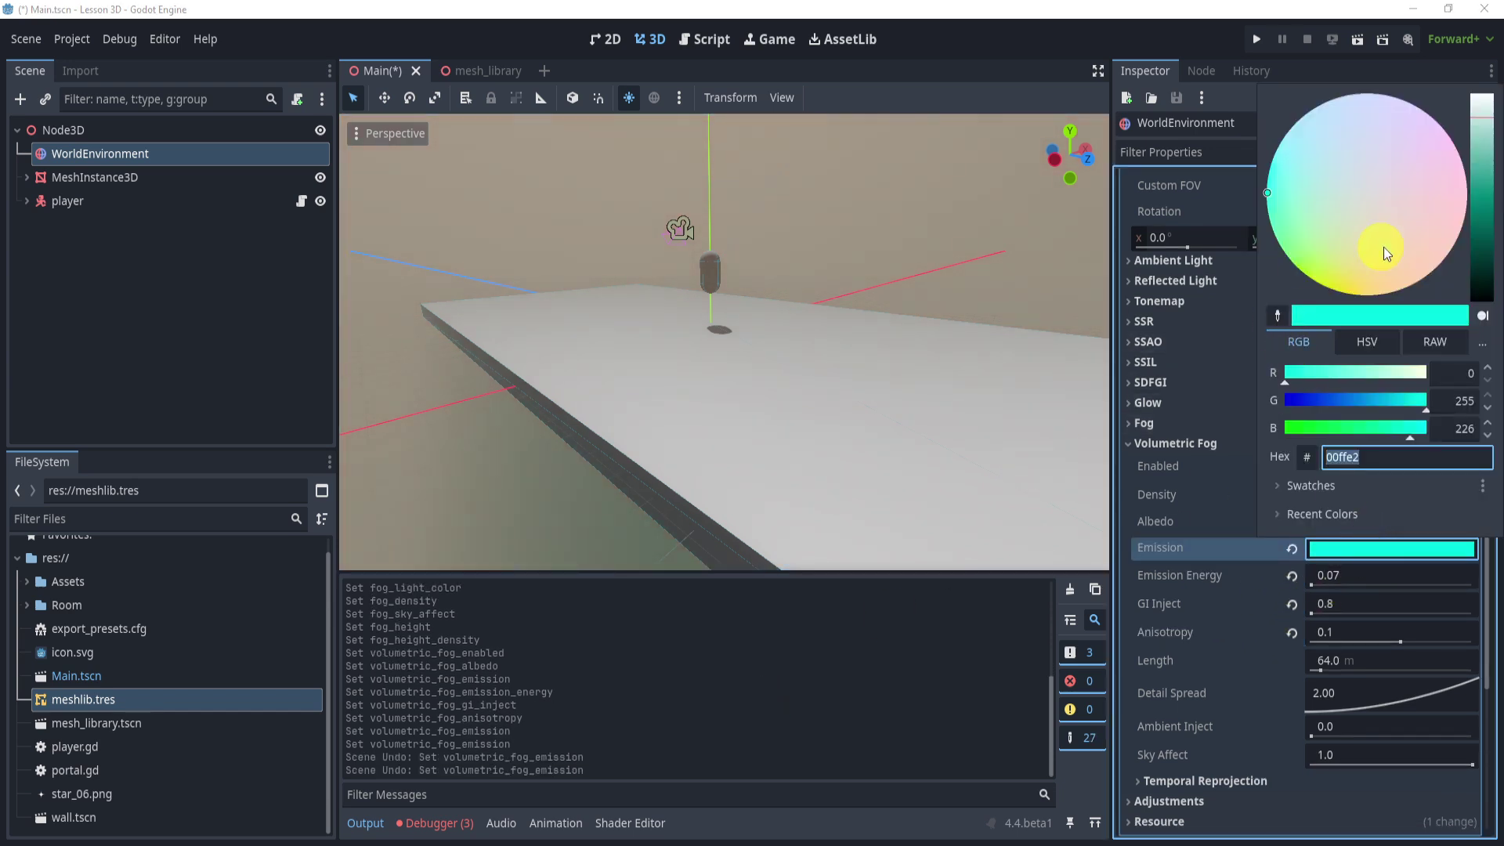
left_click_drag(1291, 181, 1300, 191)
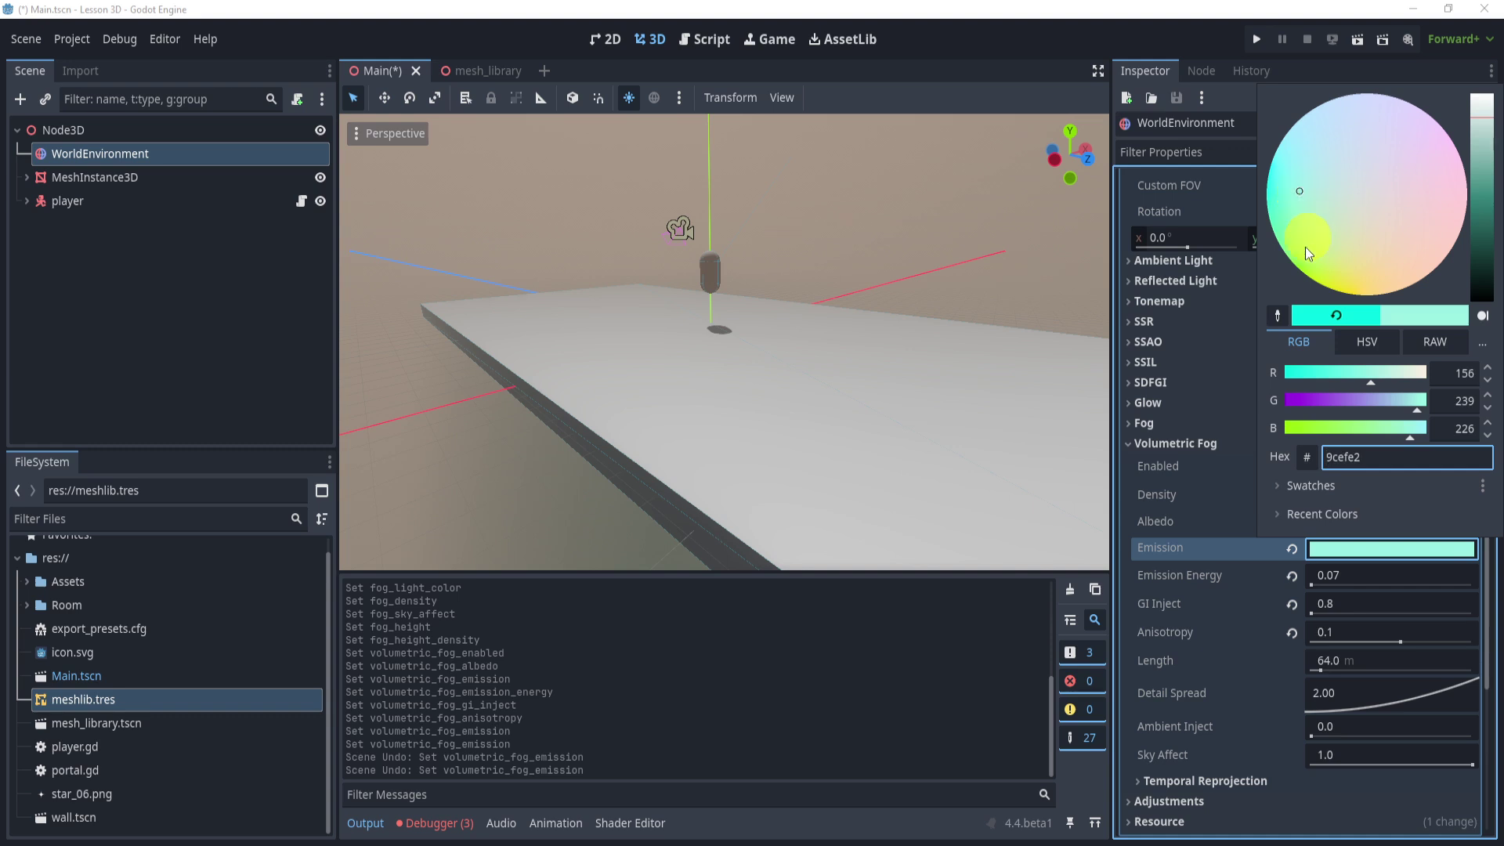
left_click(737, 322)
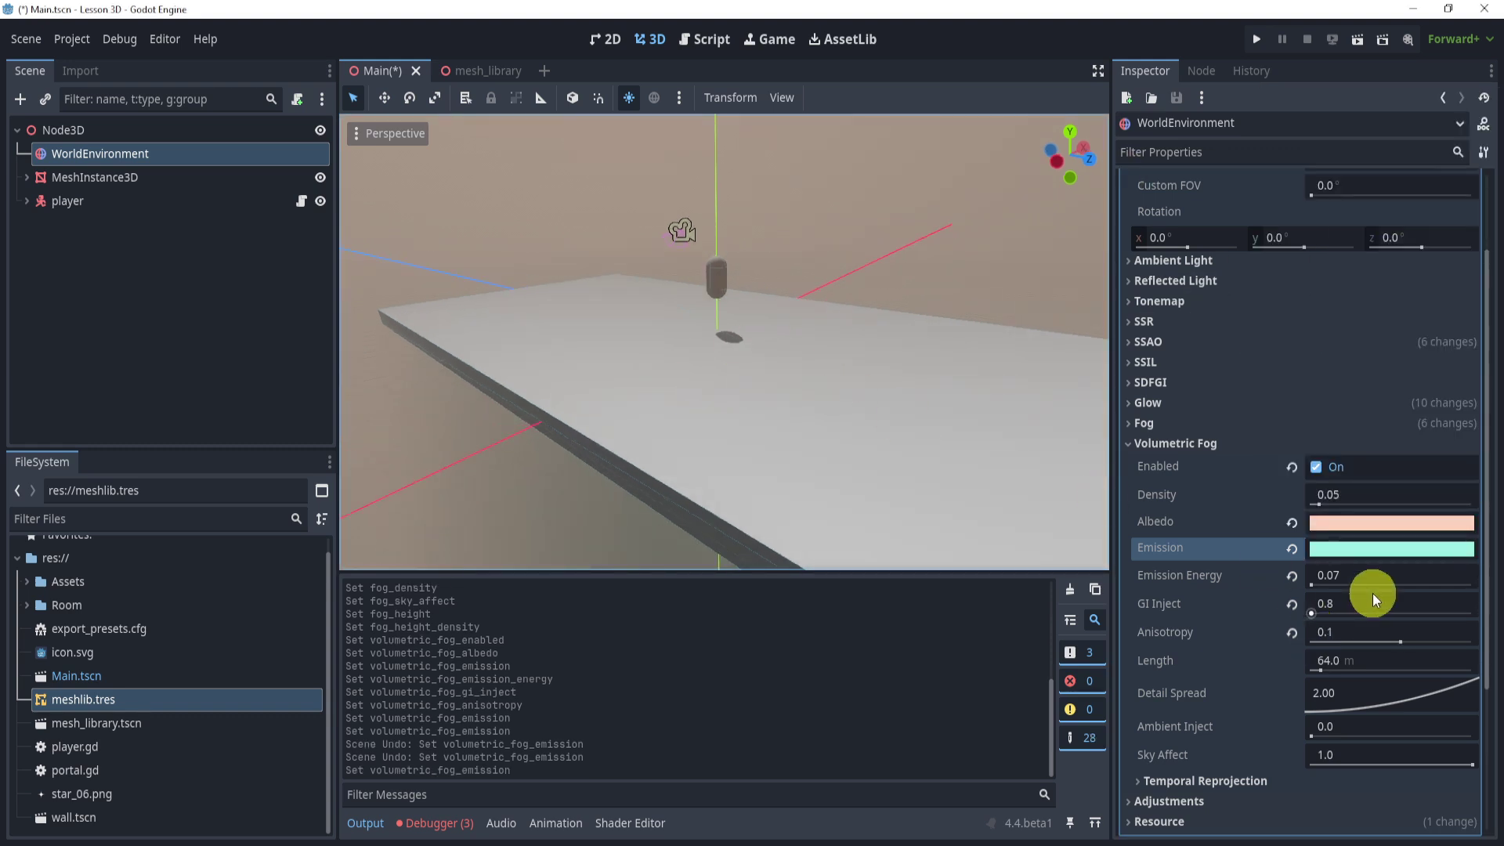
Step: Expand the environment's Adjustments settings below the Volumetric Fog section
scroll(1299, 549, "down", 2)
scroll(1298, 548, "down", 3)
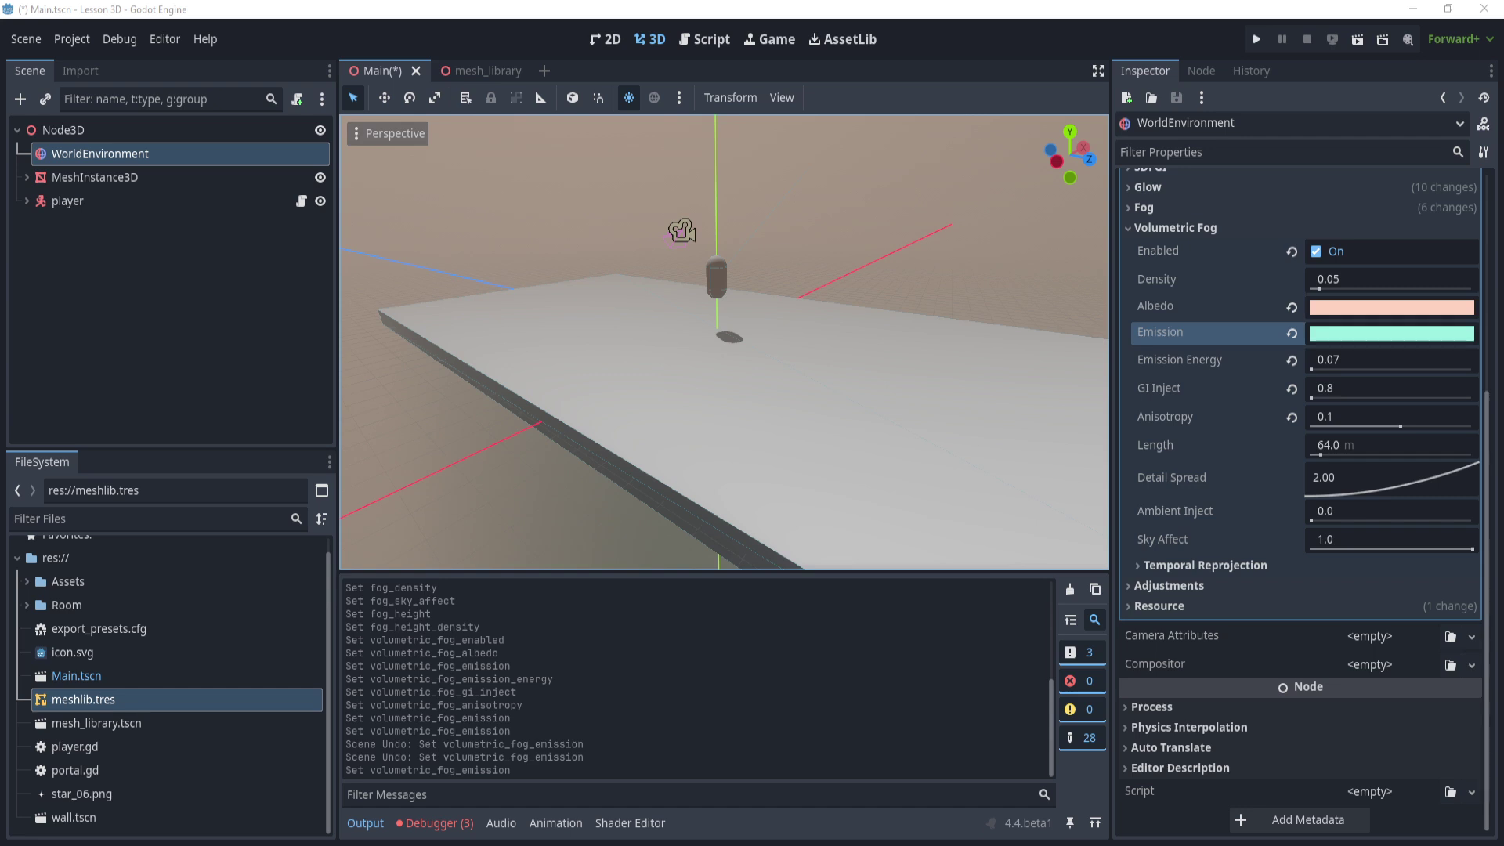
scroll(1185, 588, "up", 5)
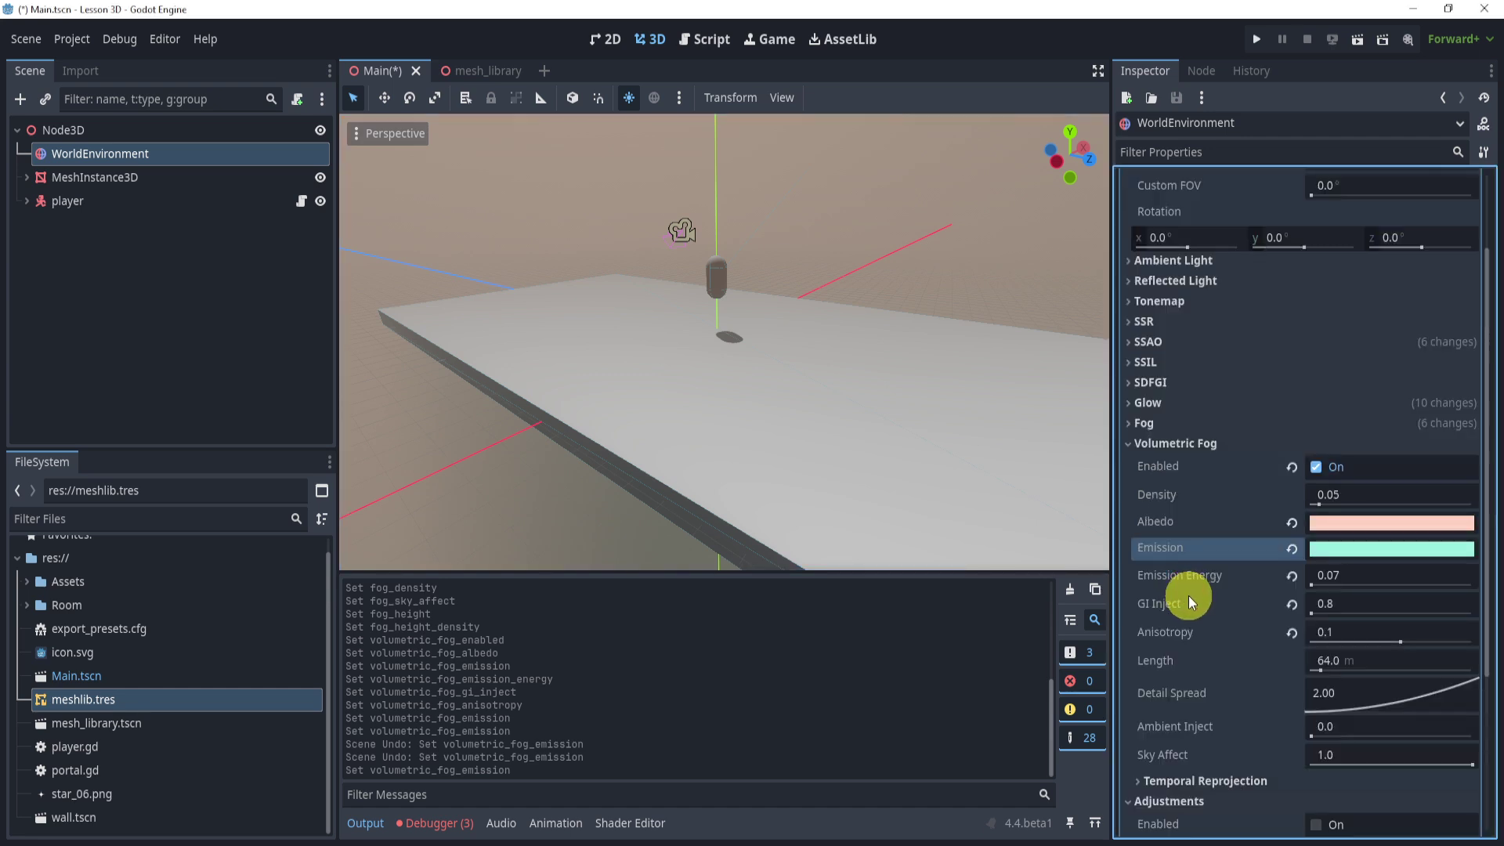
Step: Enable the environment's Adjustments and set the saturation to 1.02
left_click(1181, 443)
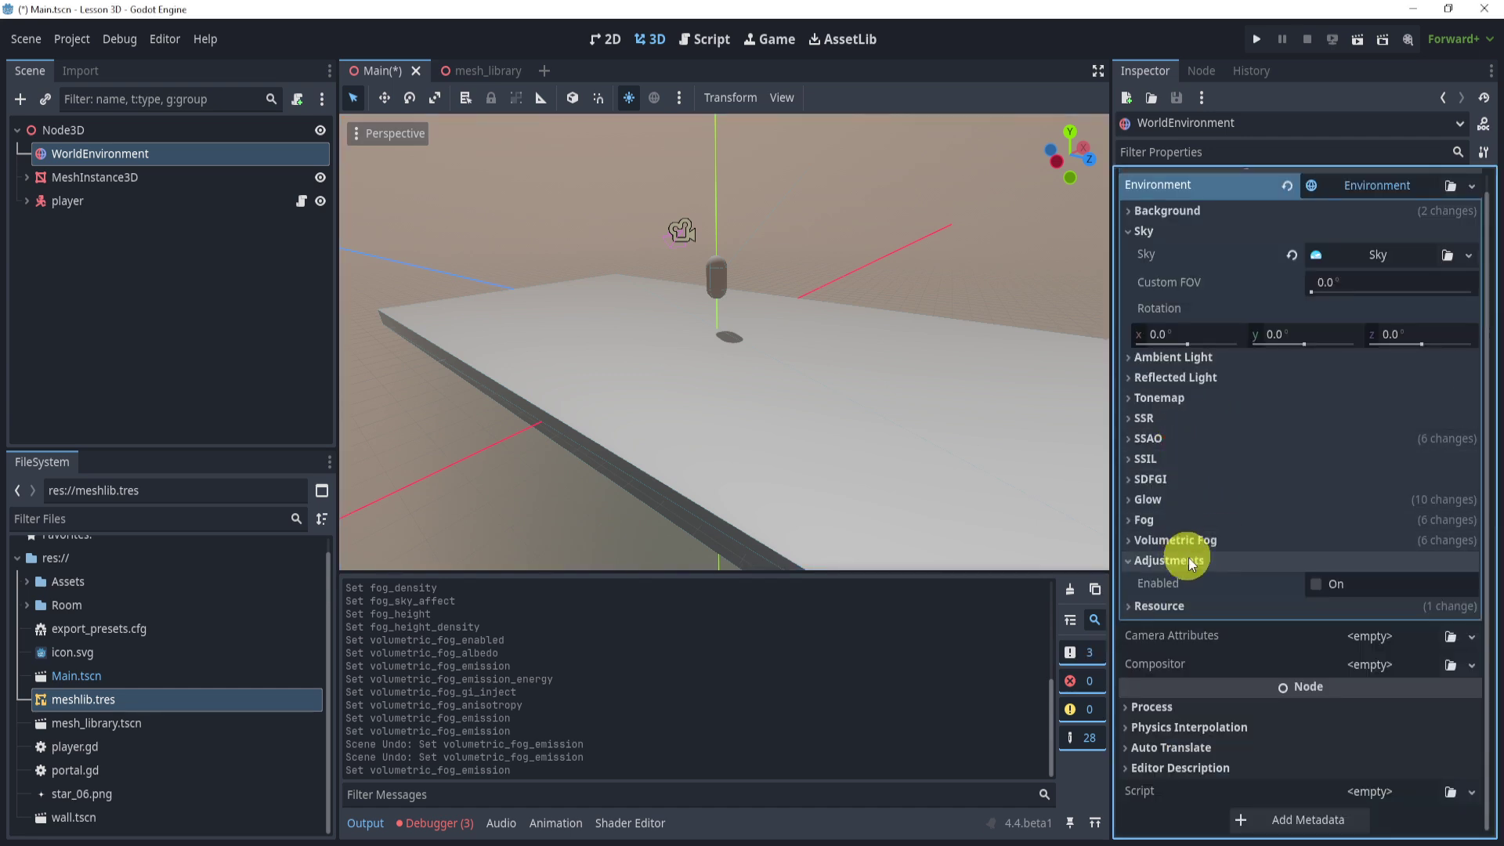
left_click(1316, 584)
scroll(1360, 455, "down", 3)
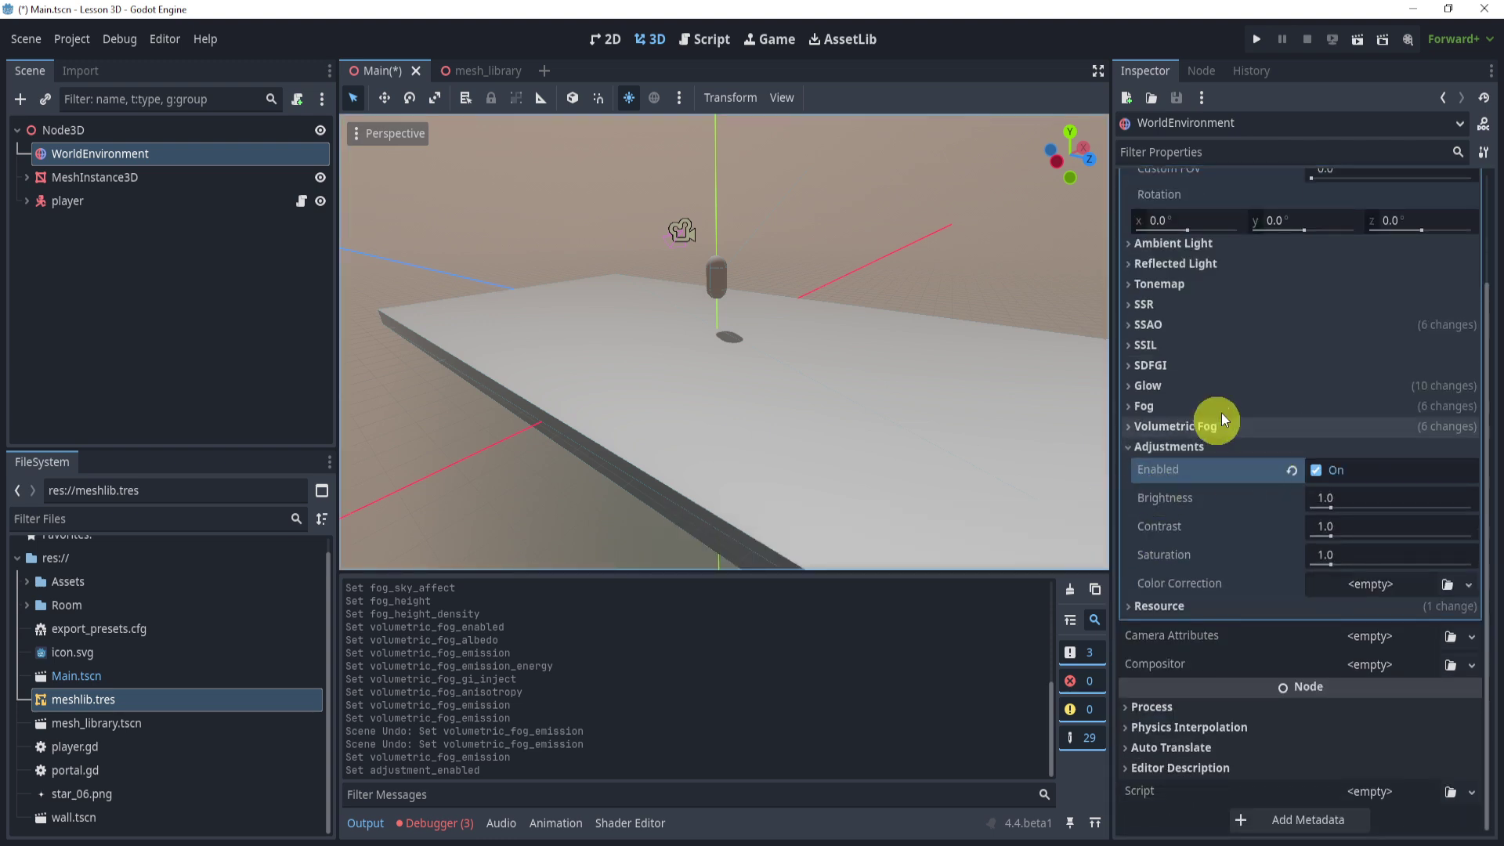
left_click(1347, 564)
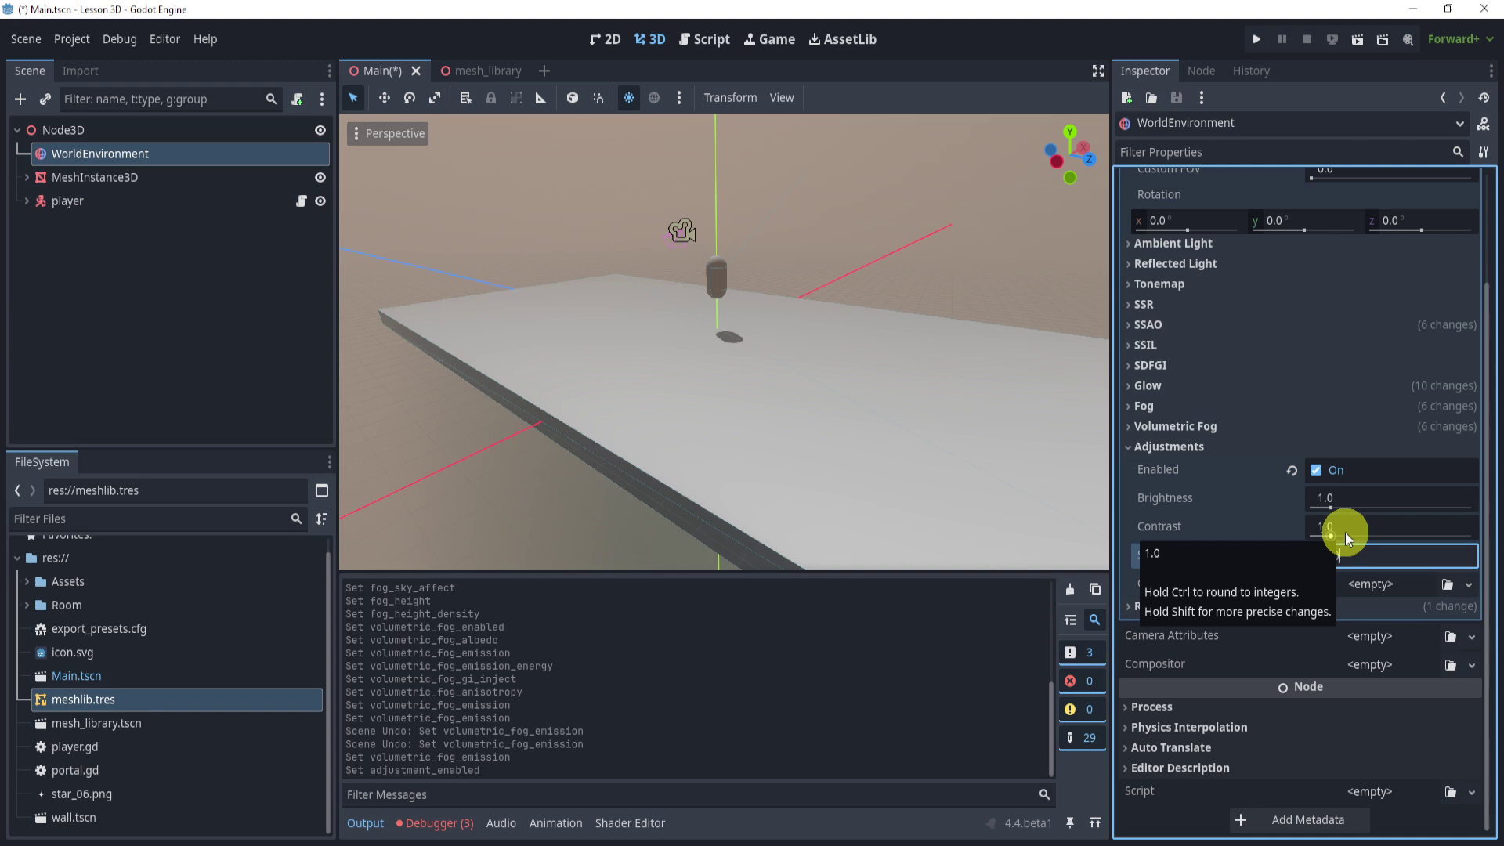
key("BackSpace")
key("BackSpace")
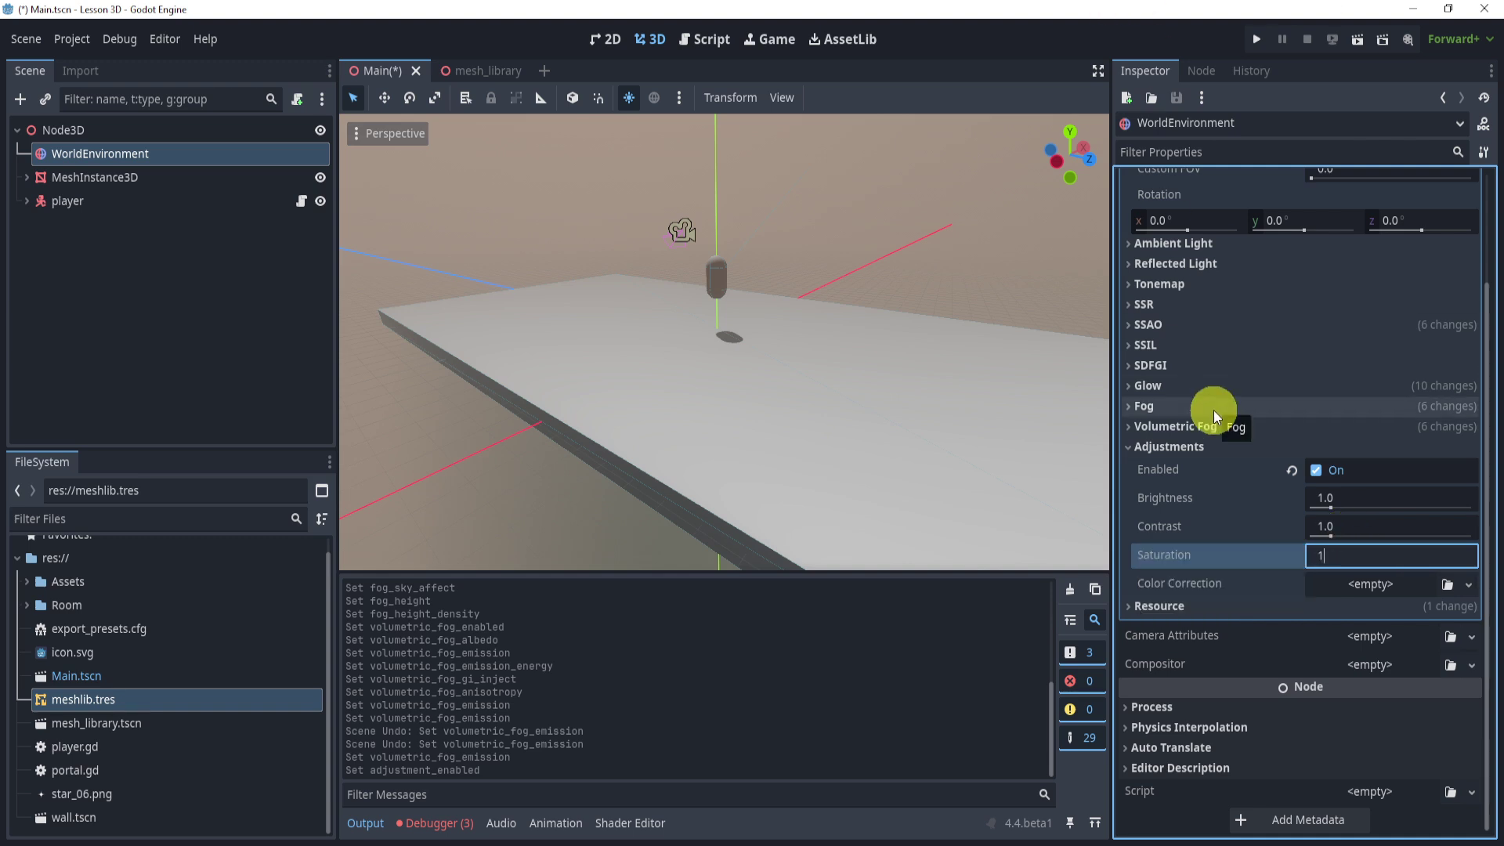
type(".02")
key("Return")
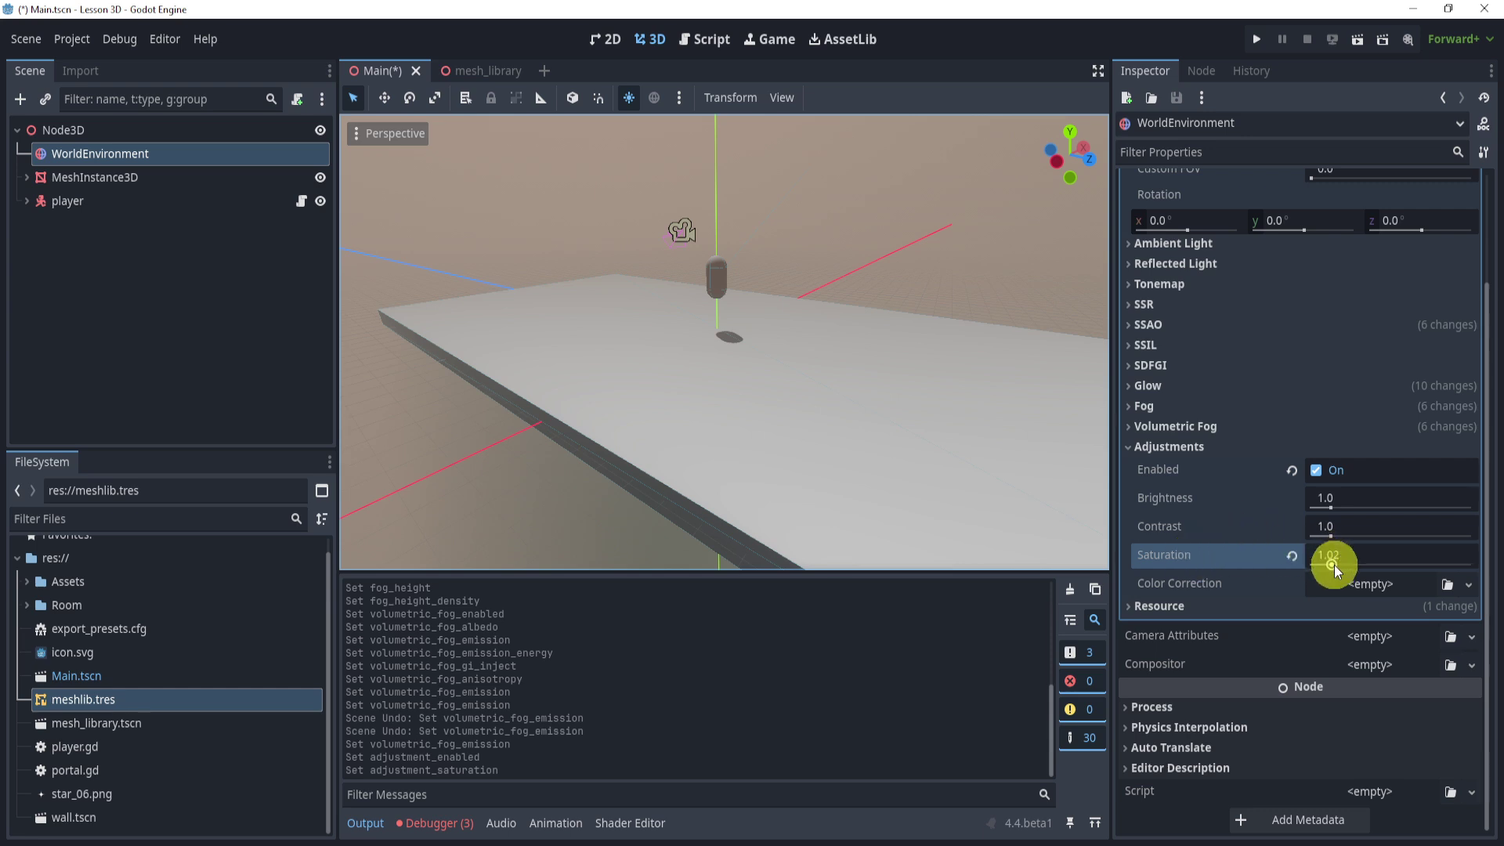
Step: Try a strong adjustment saturation of 5.25 on the scene, and set it back to 1.02
left_click_drag(1333, 566, 1416, 562)
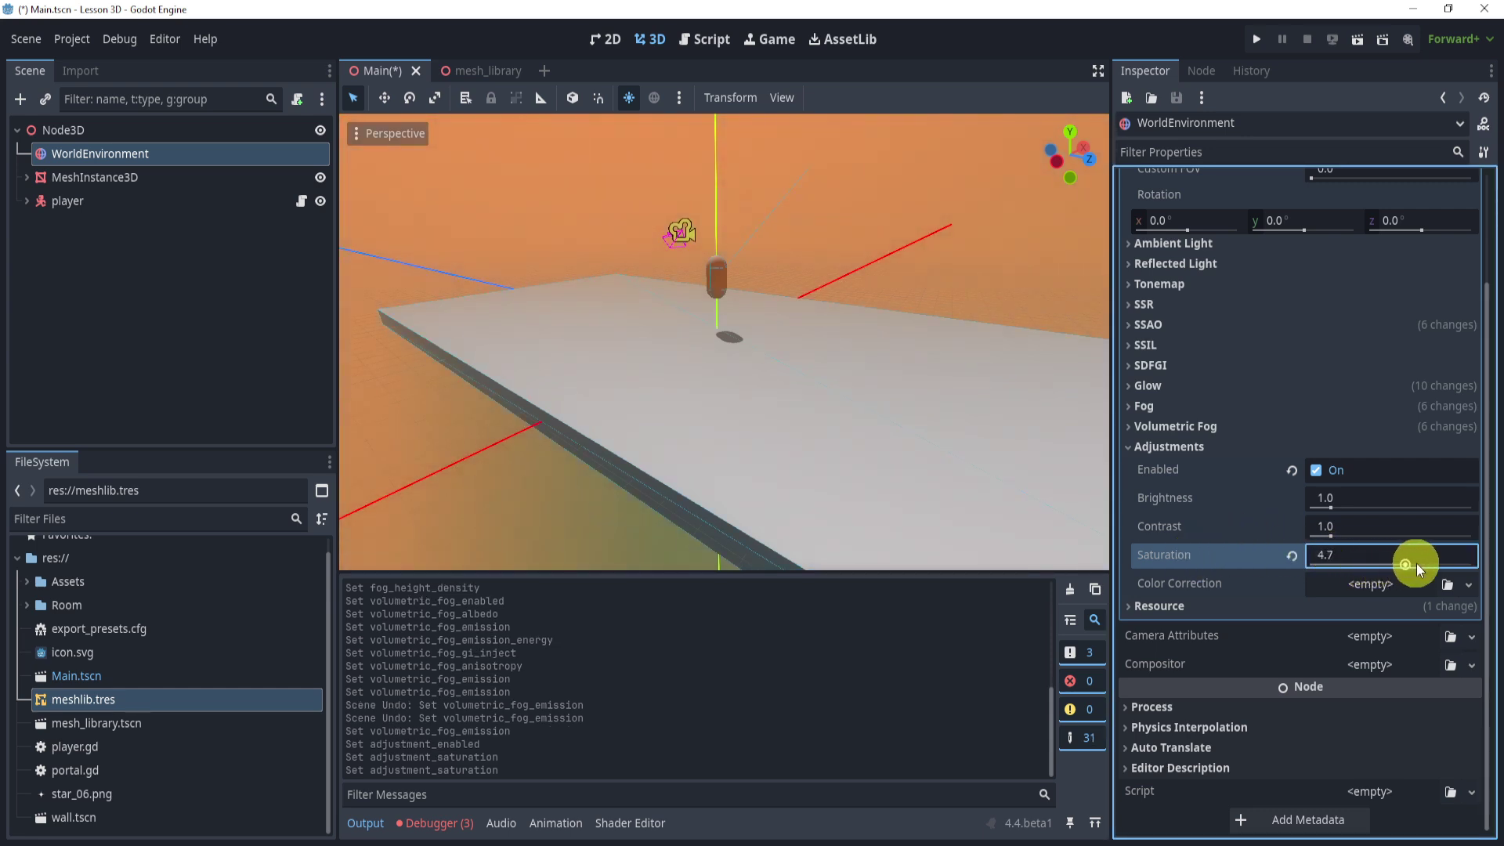
middle_click_drag(929, 426, 876, 339)
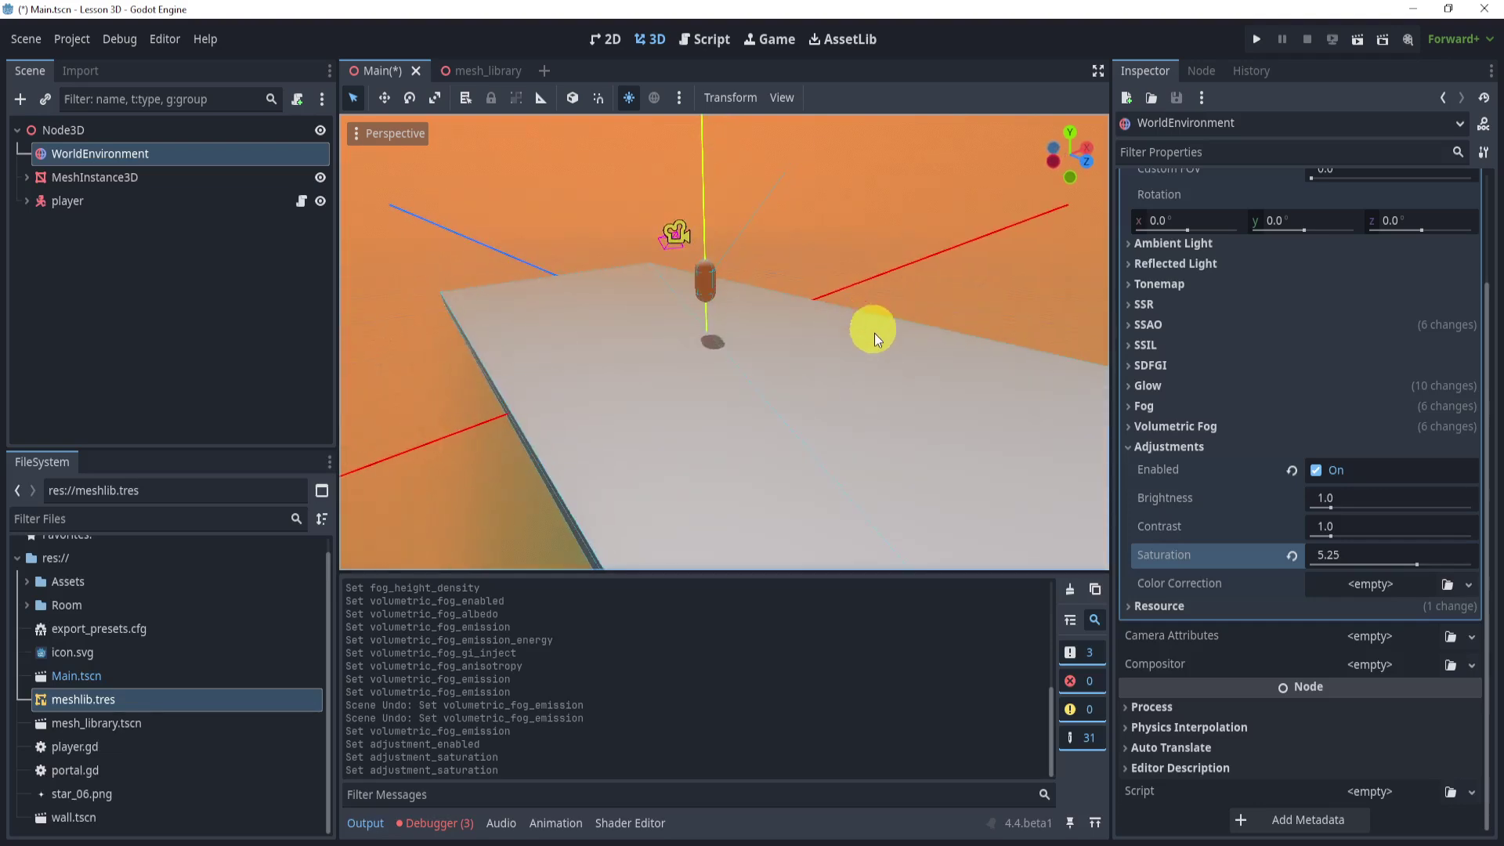
left_click(1363, 556)
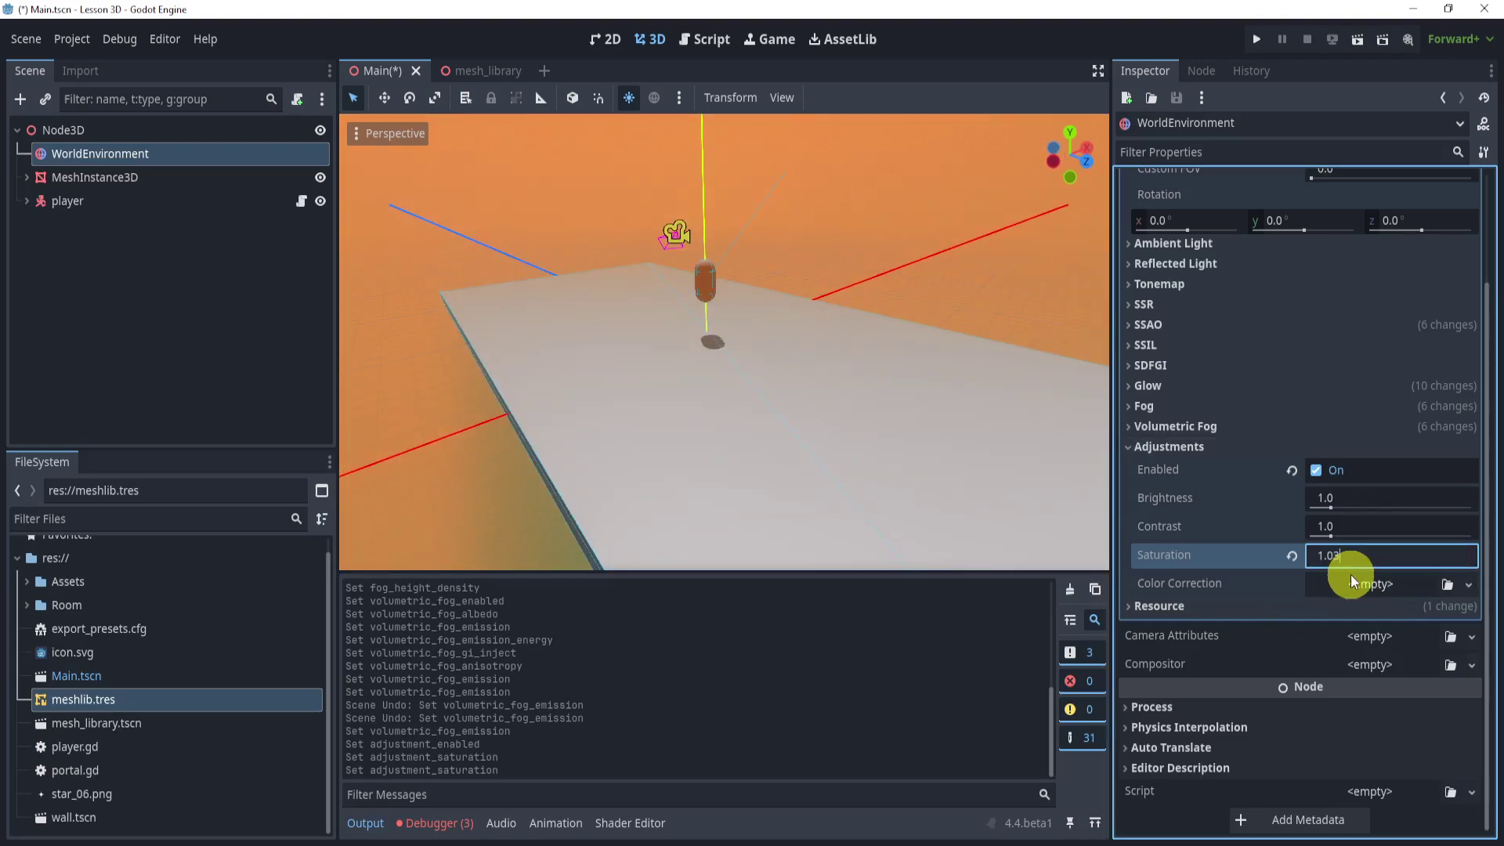
key("BackSpace")
type("2")
key("Return")
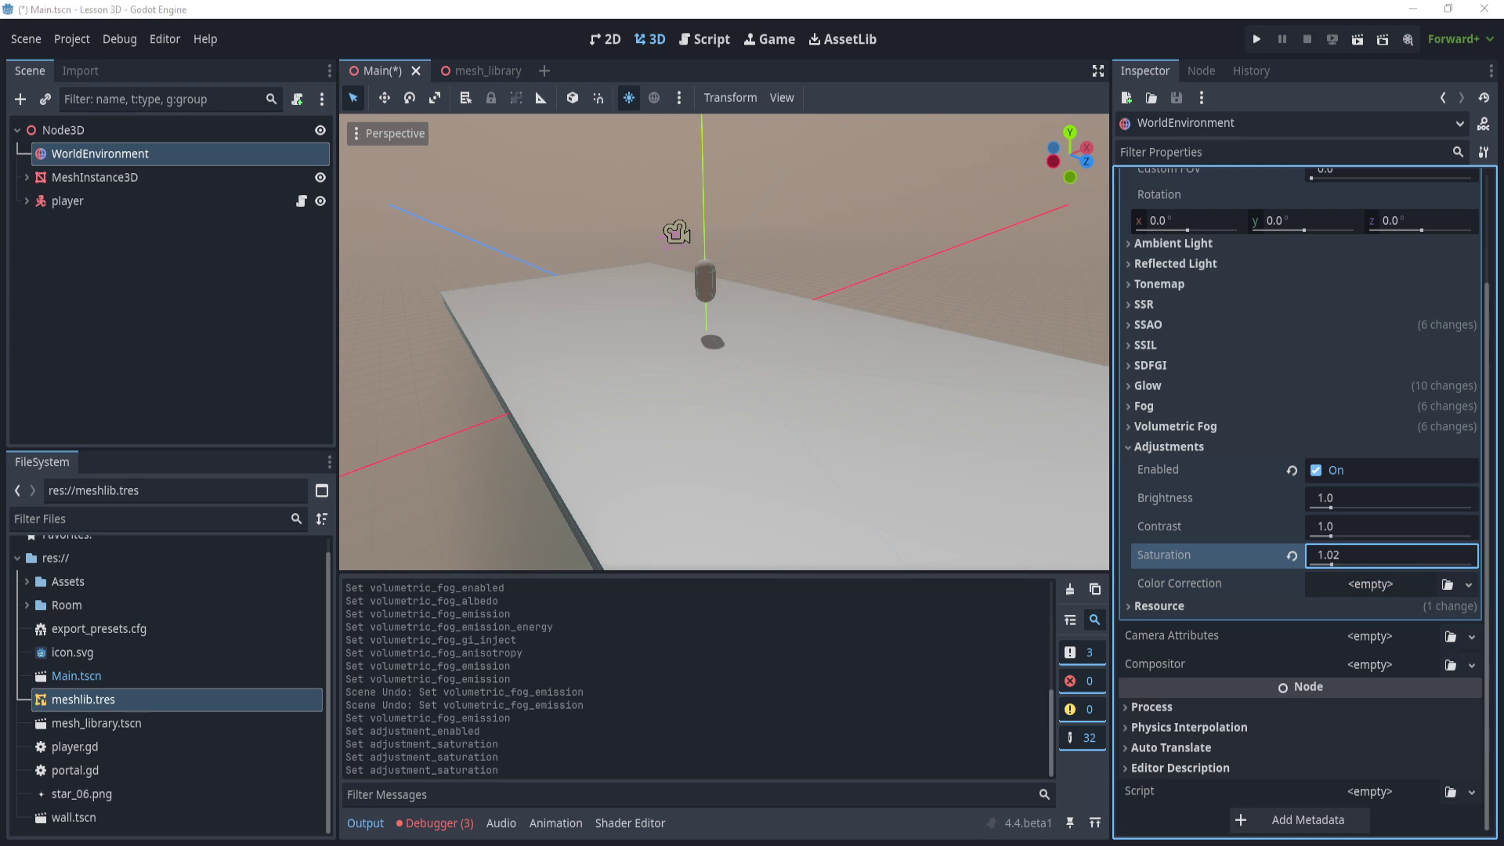
Step: Try a new GradientTexture2D as the color correction, and clear it again
left_click(1370, 584)
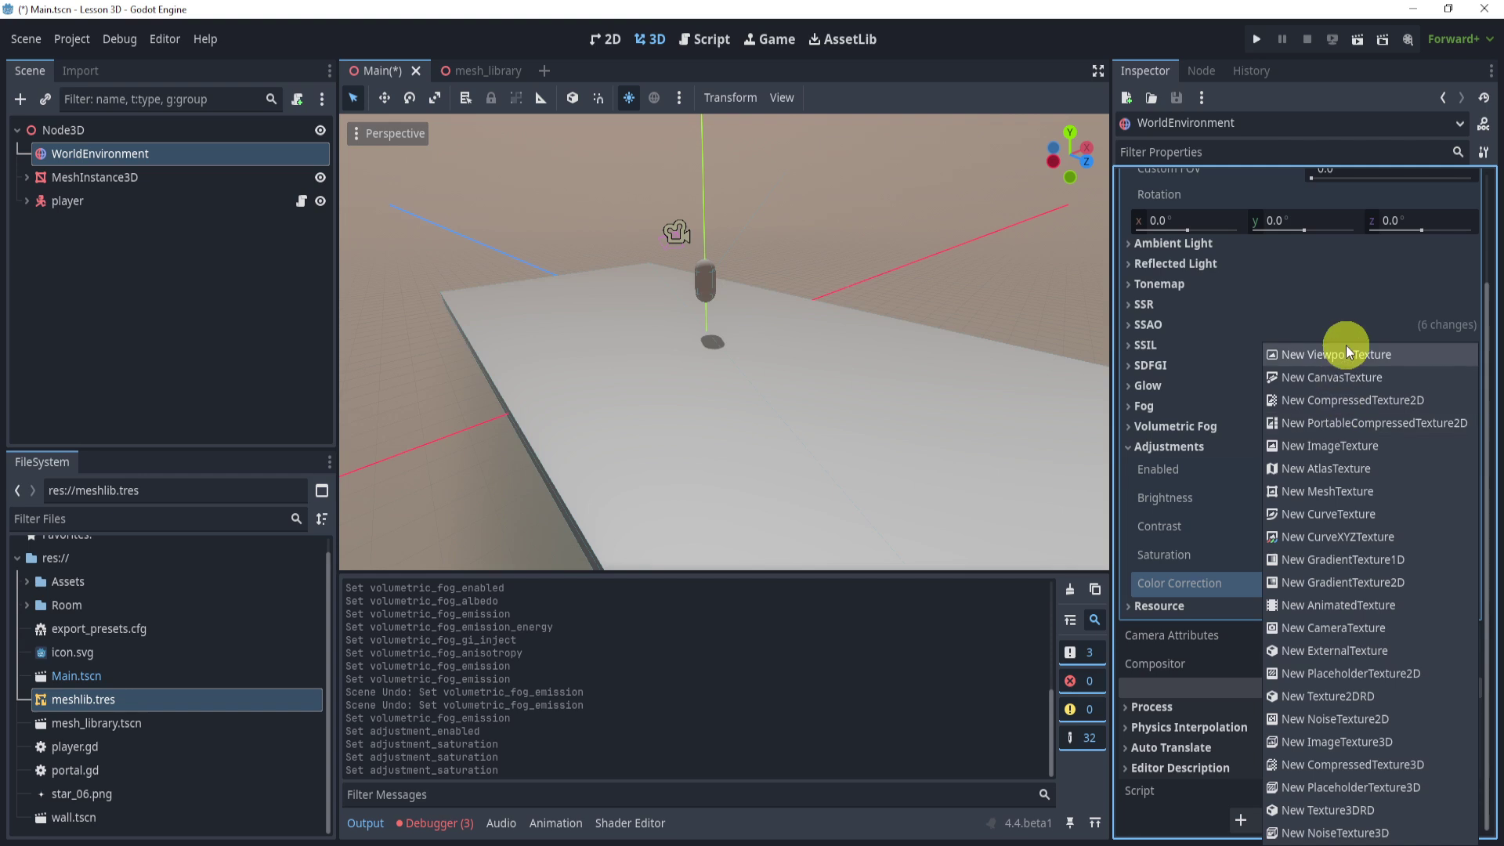
left_click(1342, 583)
left_click(1371, 566)
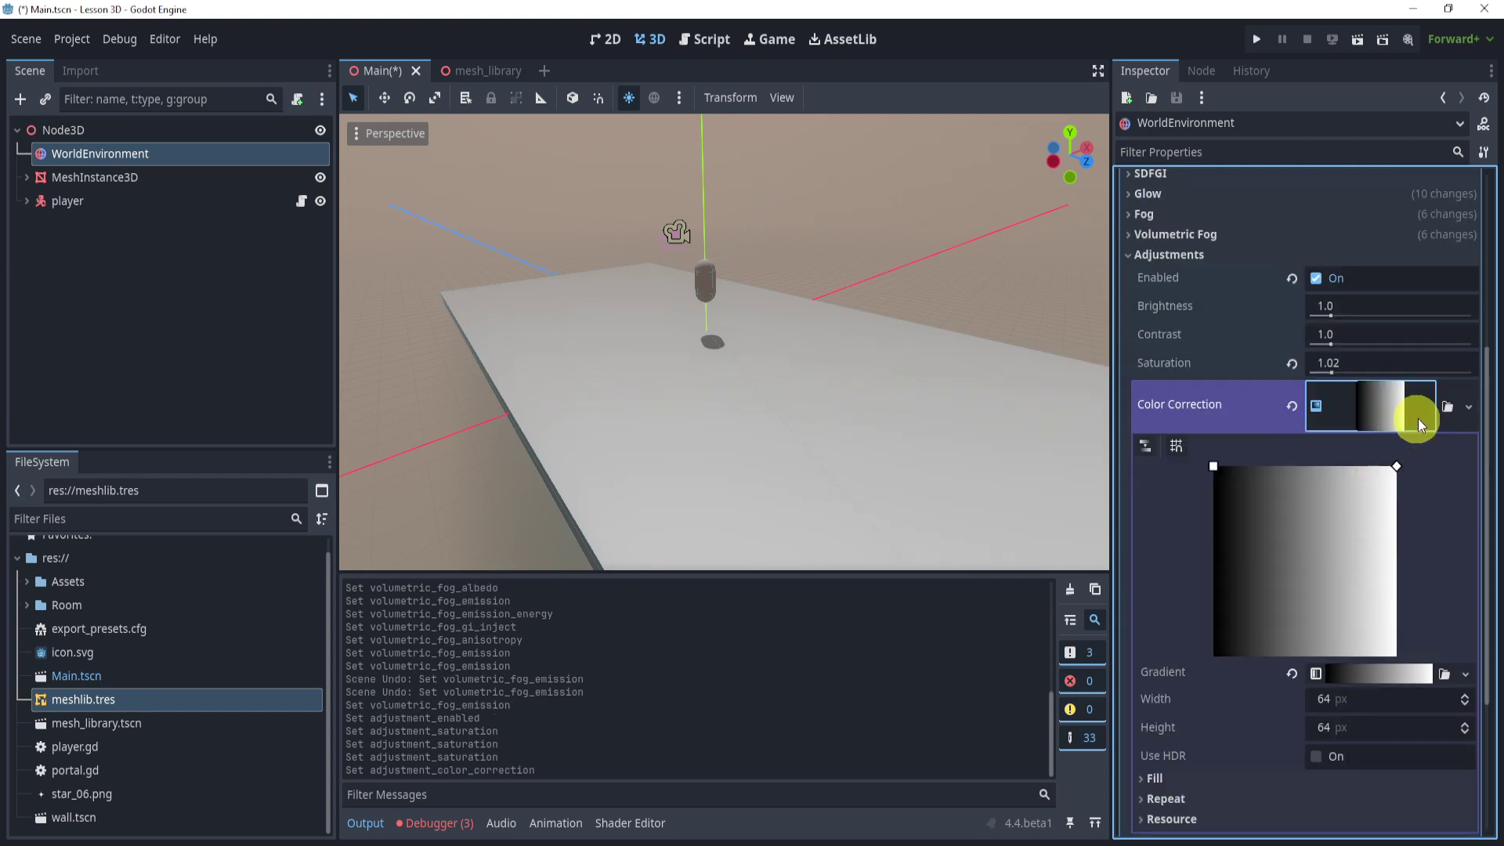
left_click(1294, 388)
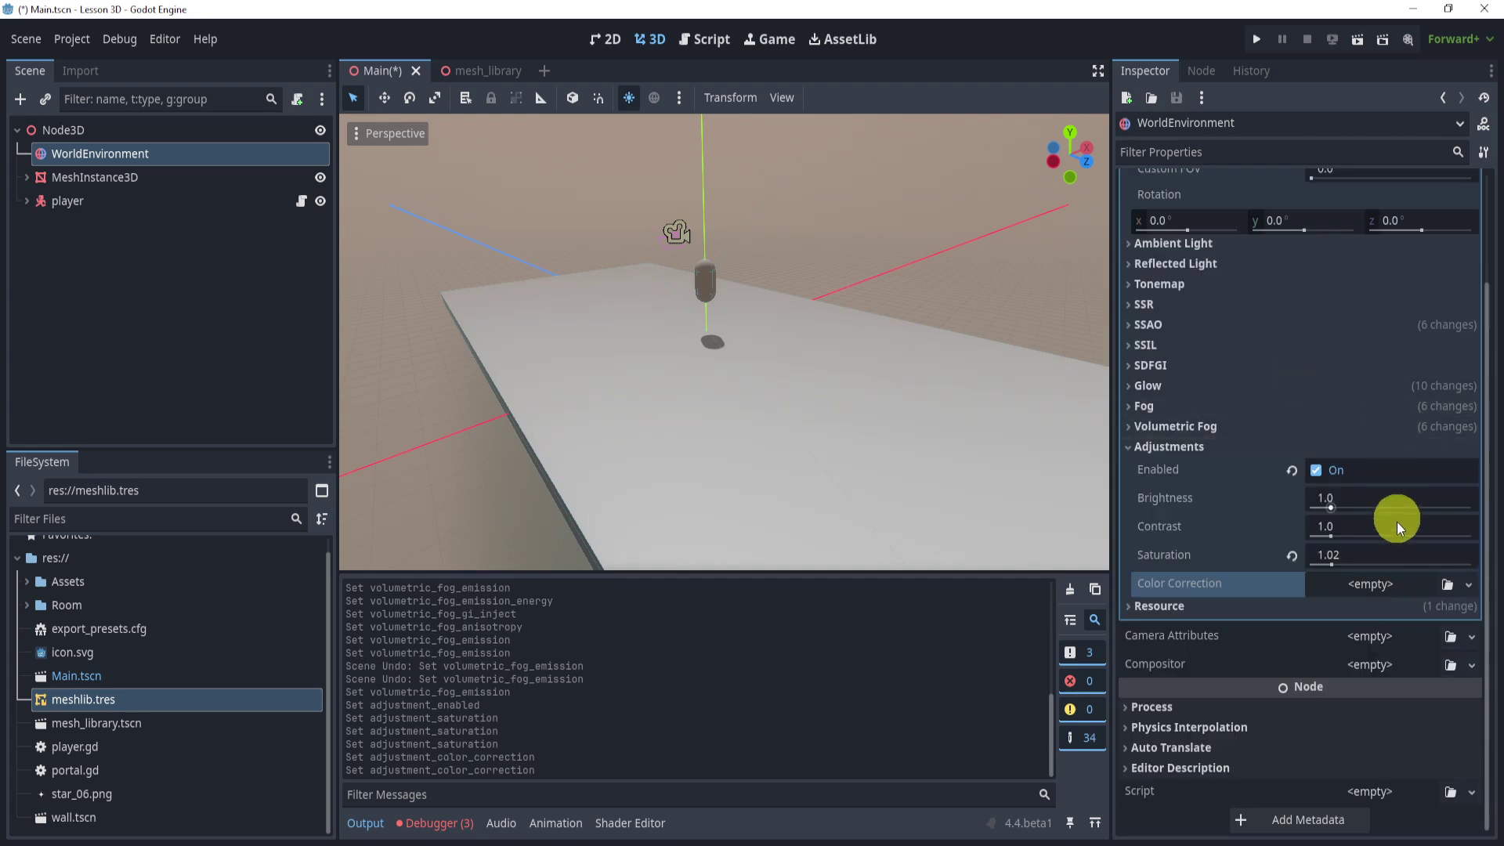
Step: Assign a new GradientTexture1D as the color correction and open its gradient for editing
left_click(1368, 576)
left_click(1362, 559)
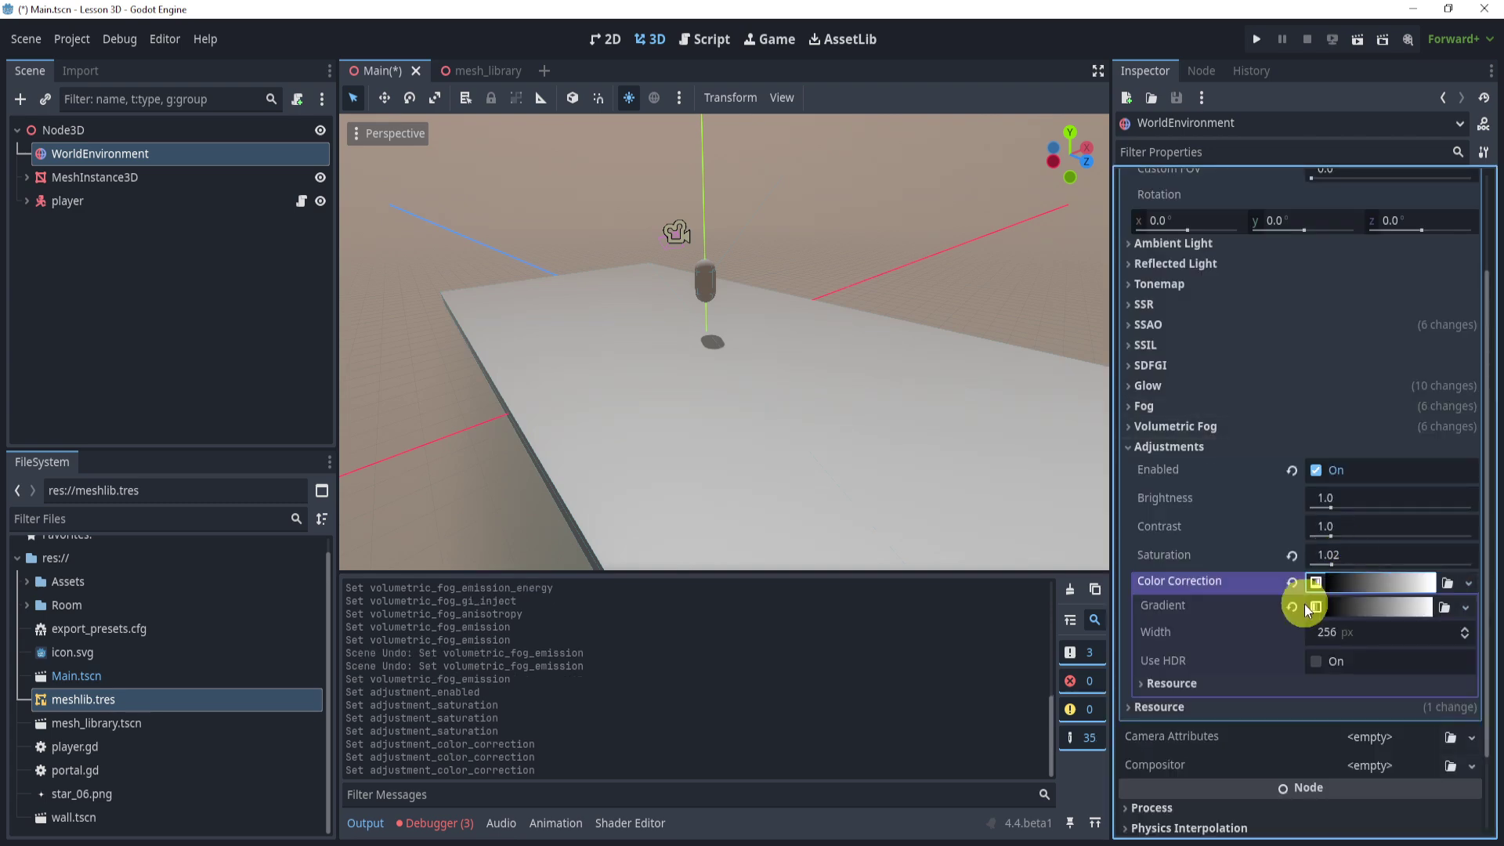
left_click(1379, 604)
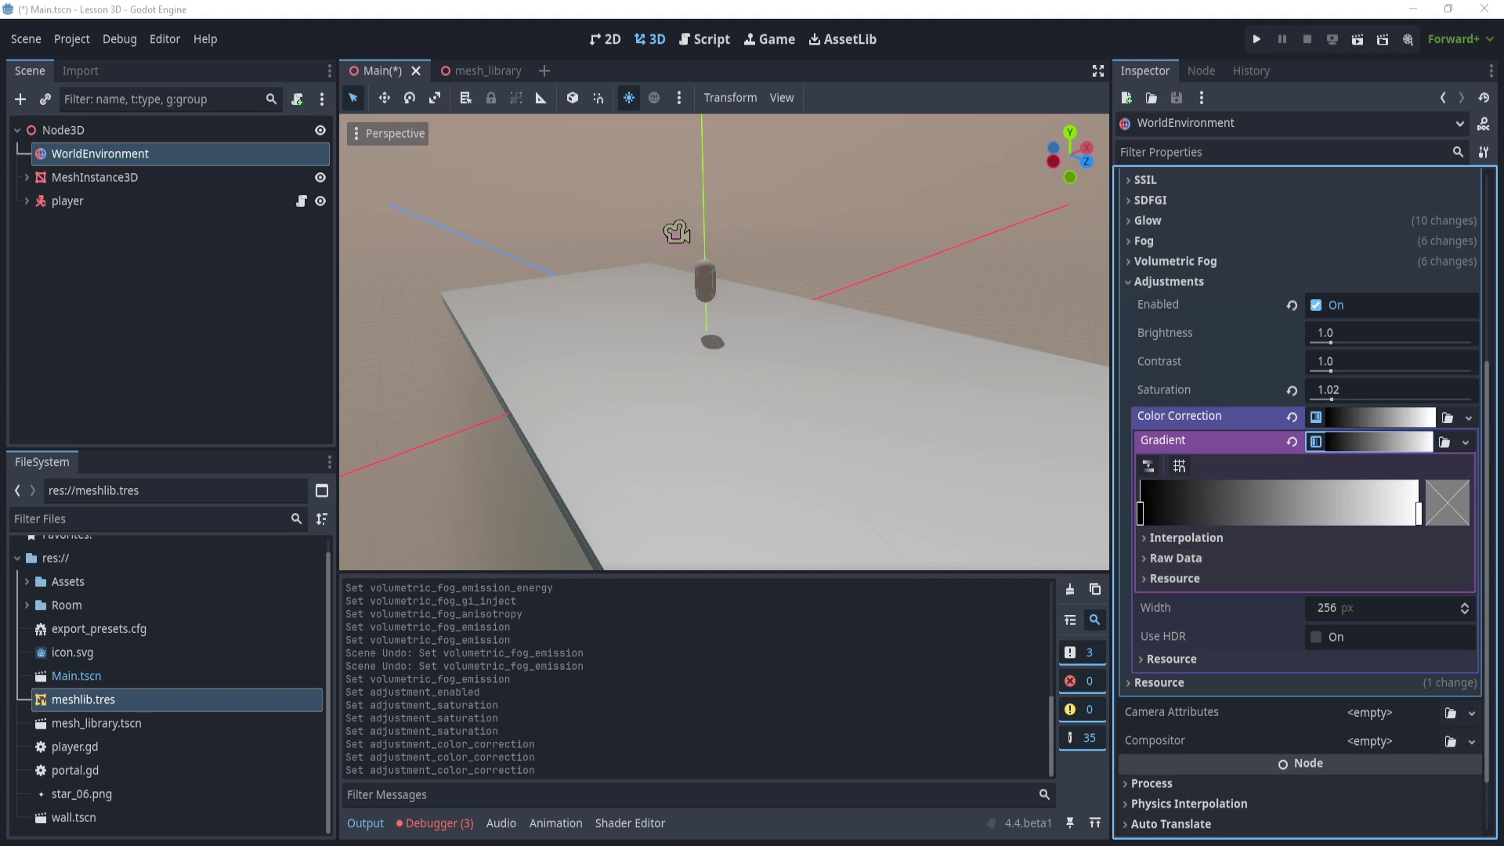
Step: Add a point near the dark end of the color correction gradient and color it brown, 603415
left_click(1191, 504)
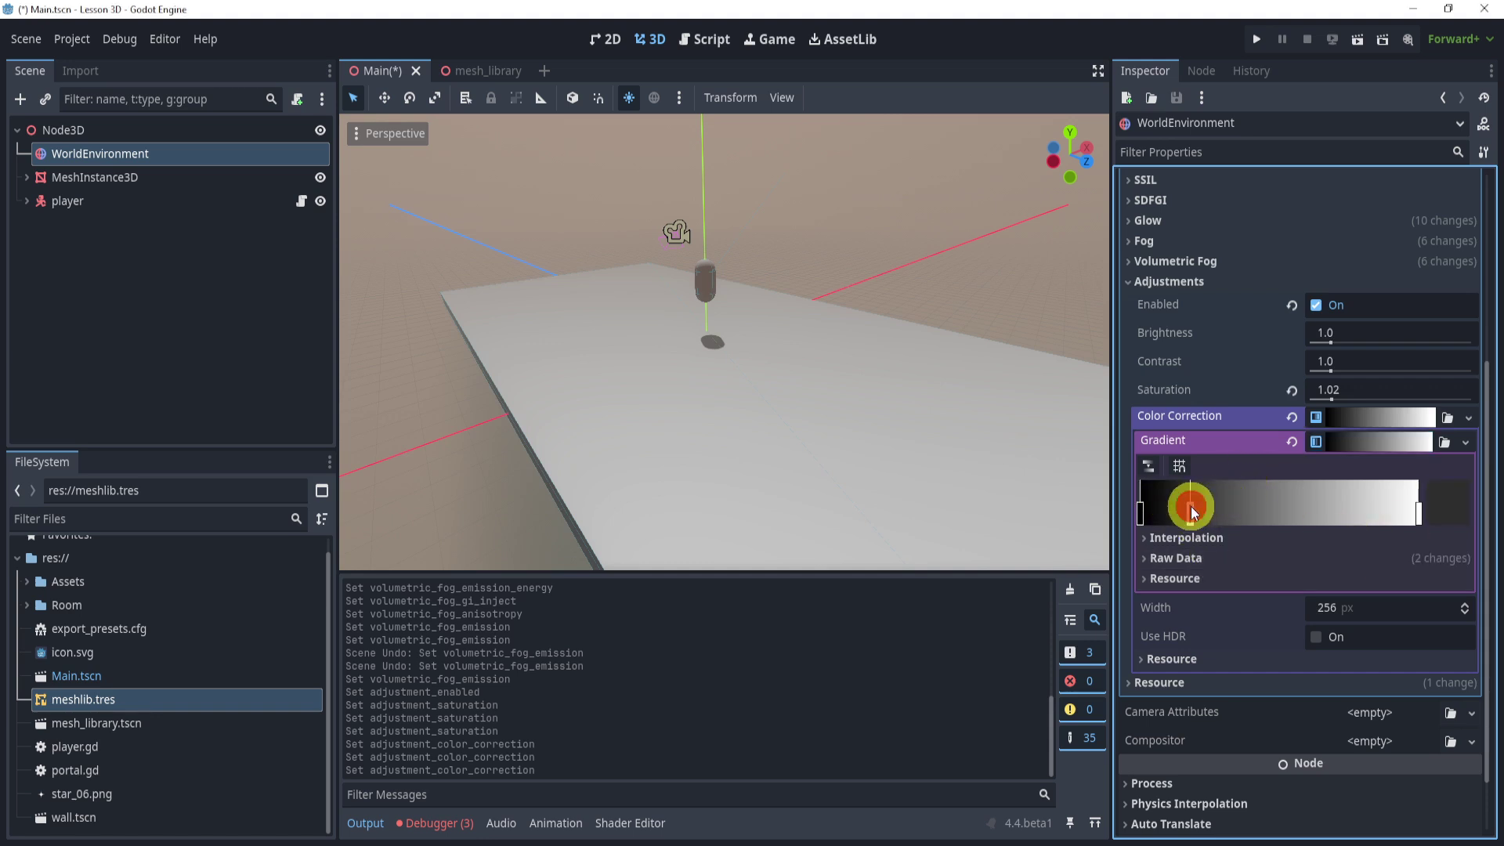
double_click(1189, 510)
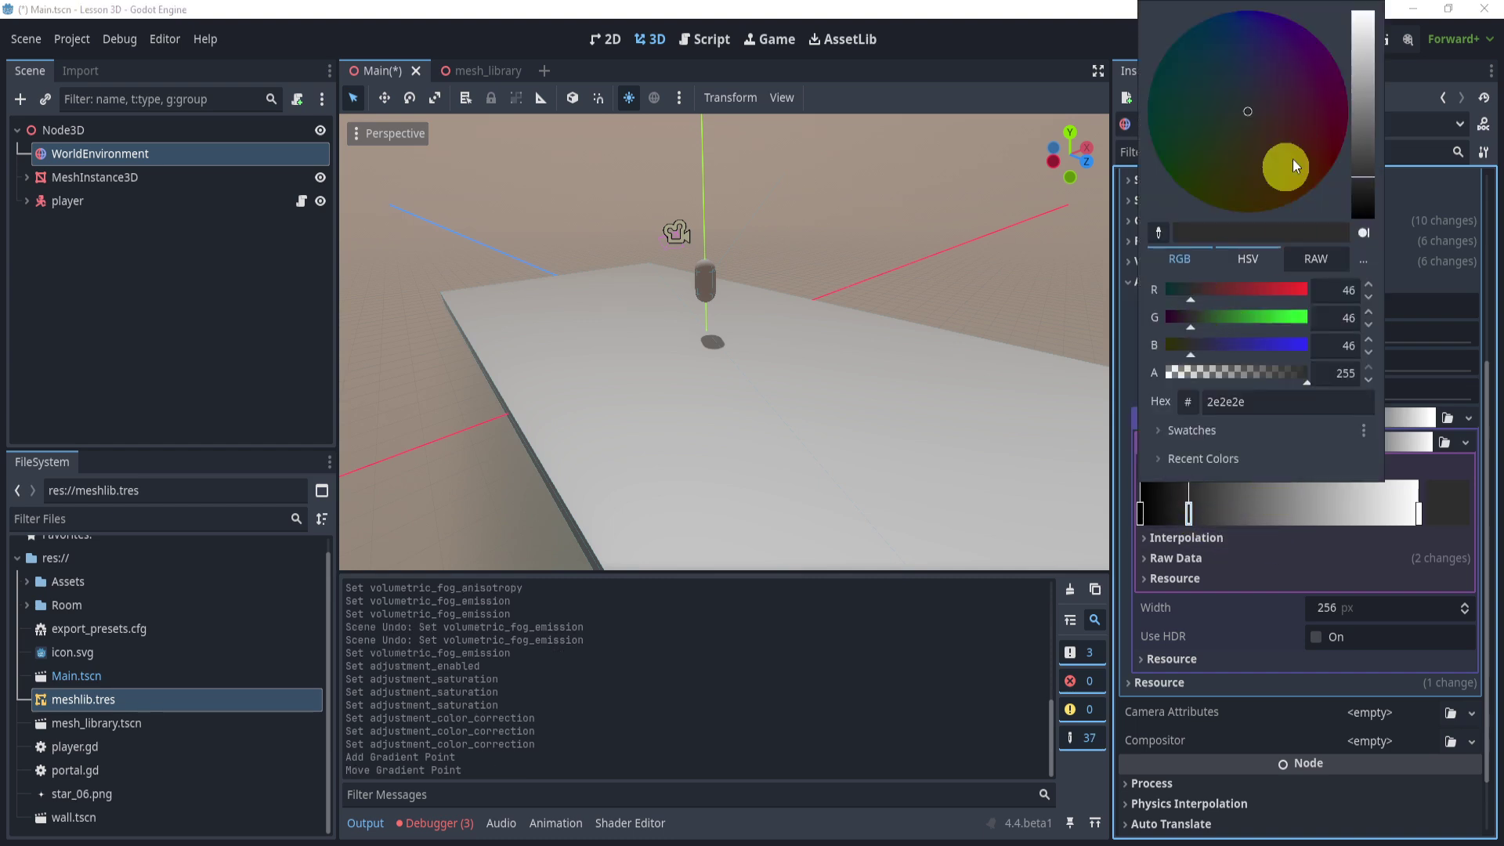
mouse_move(1294, 169)
left_mouse_down()
mouse_move(1256, 144)
mouse_move(1286, 165)
mouse_move(1366, 162)
mouse_move(1289, 168)
left_mouse_up()
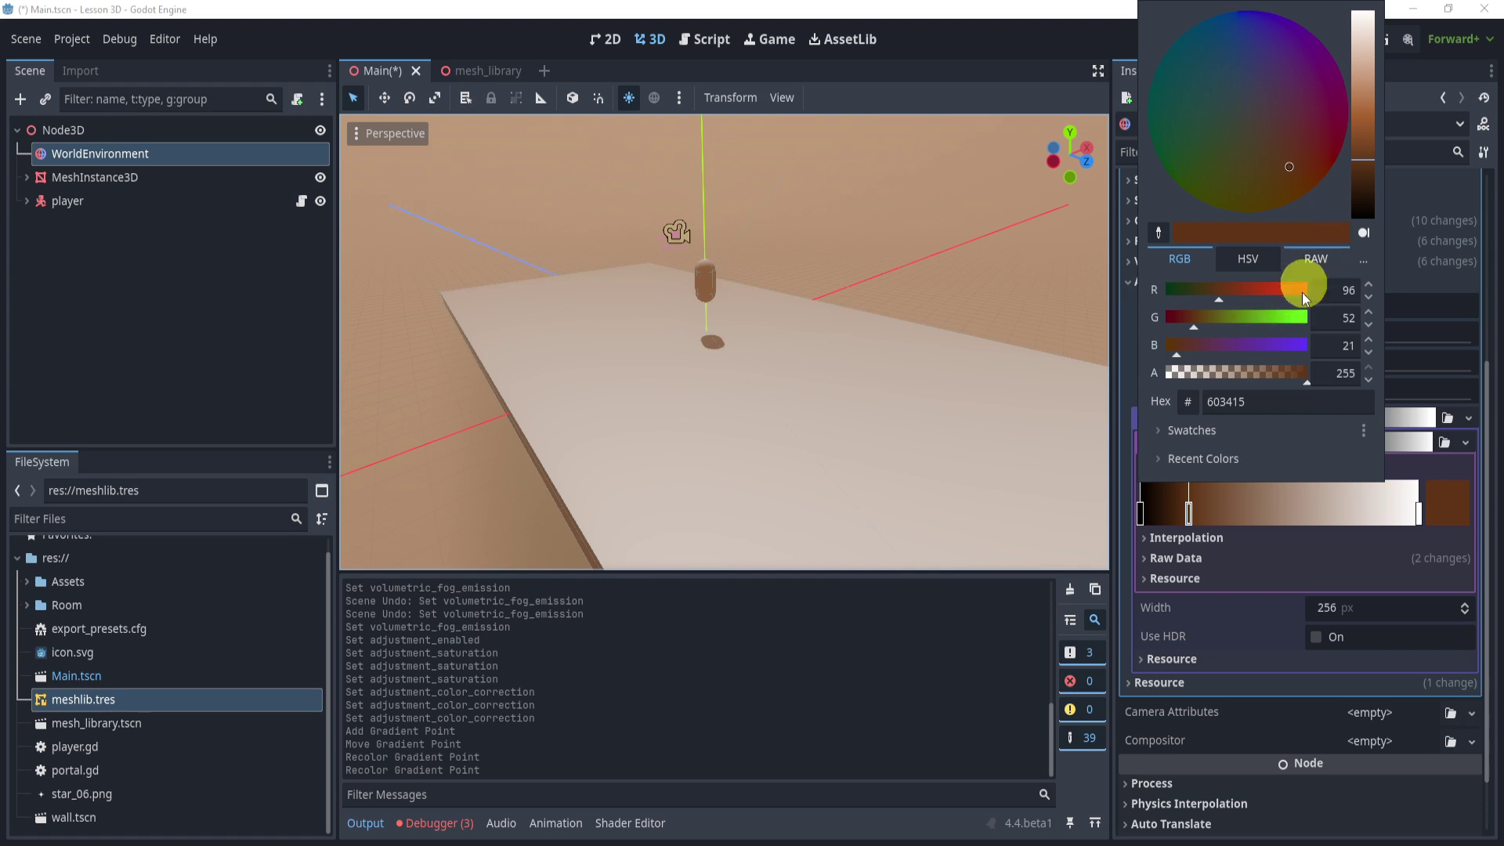
left_click(973, 619)
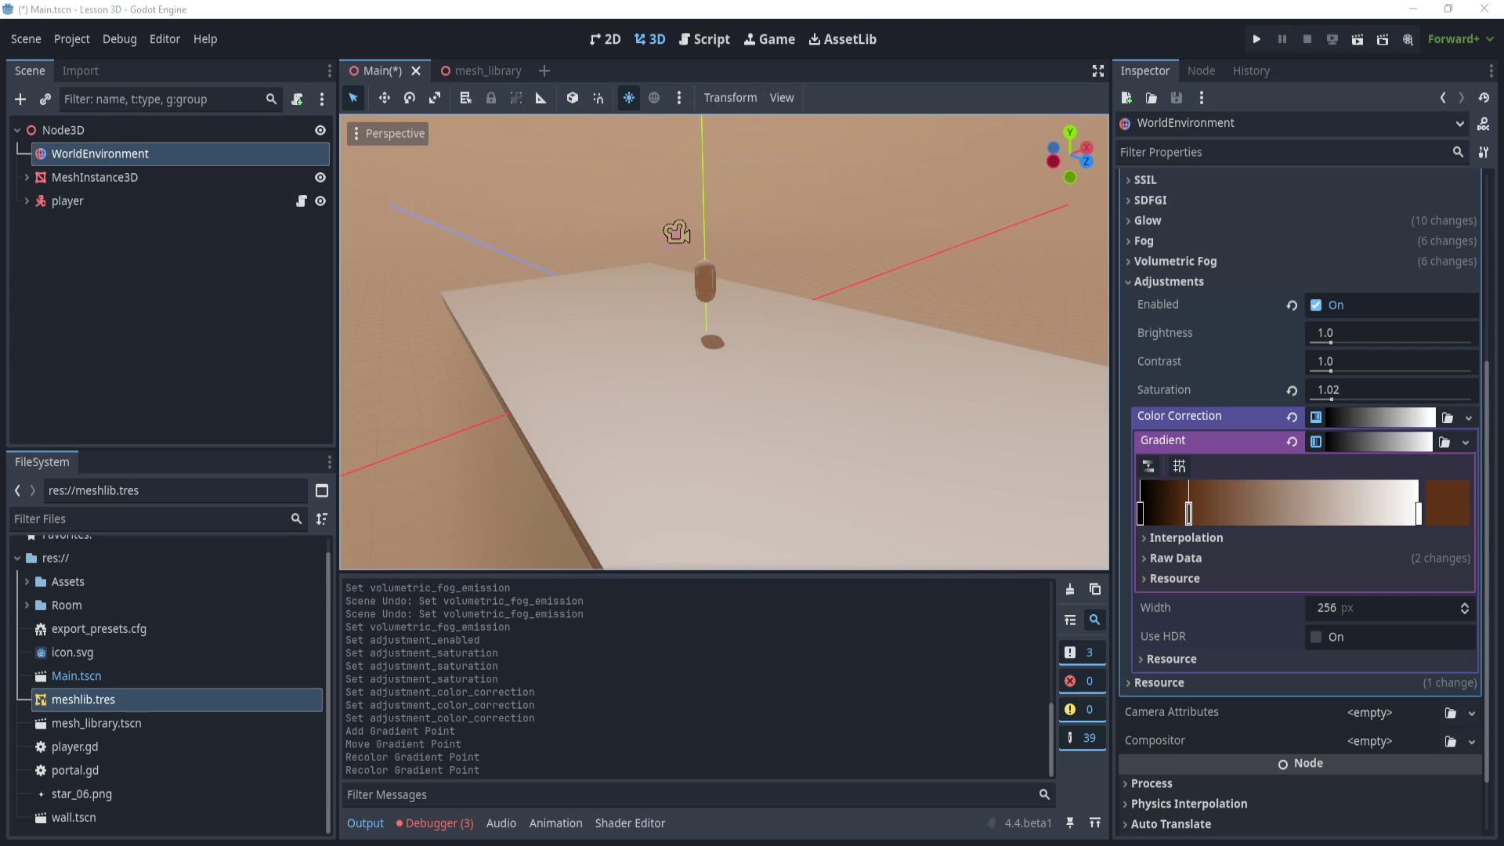
middle_click_drag(660, 453, 596, 344)
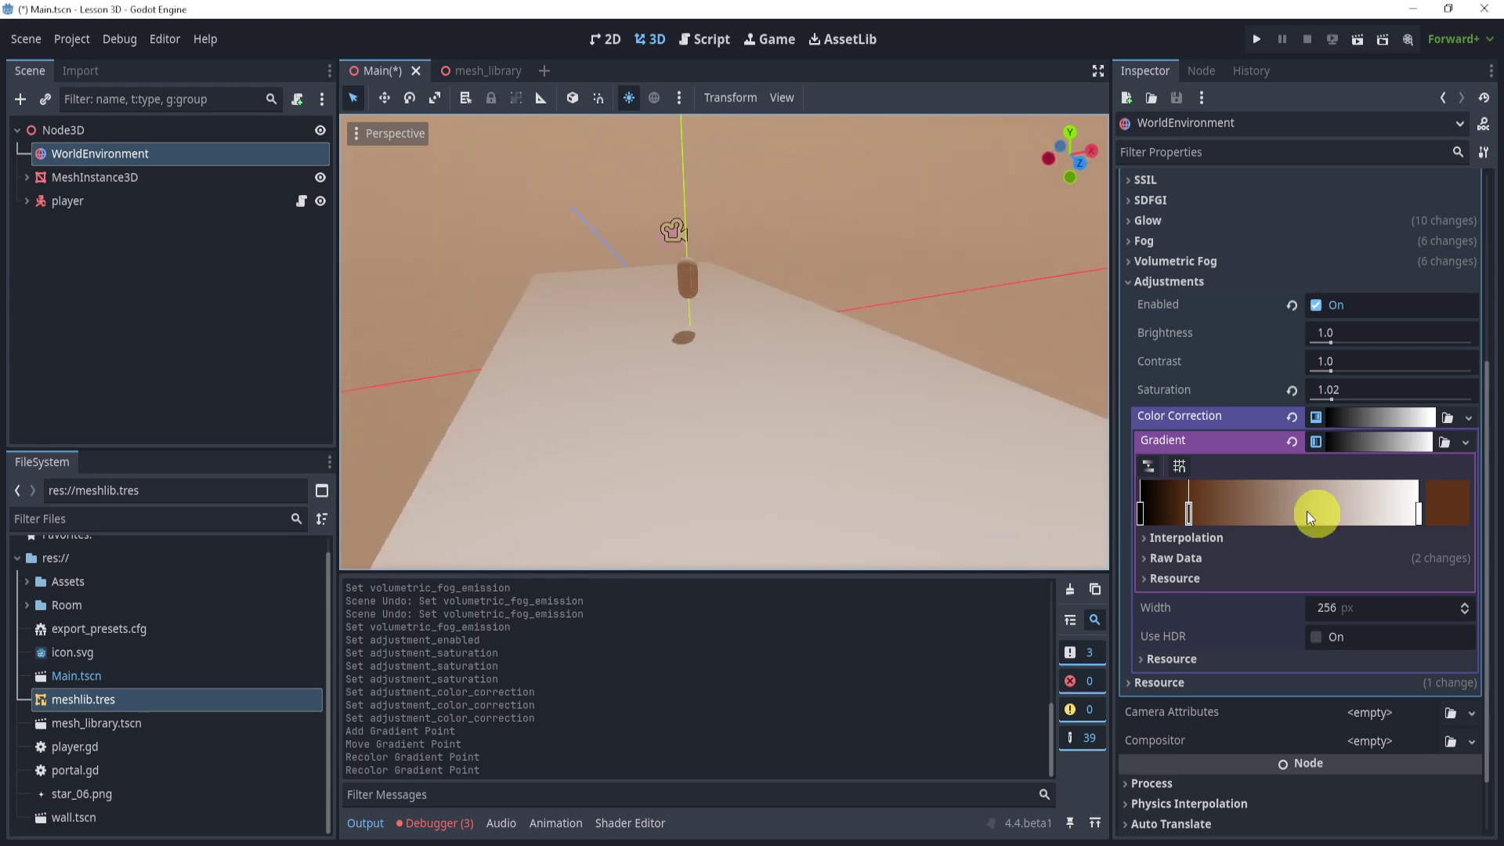
scroll(1205, 486, "up", 5)
left_click(1169, 518)
scroll(1191, 415, "down", 2)
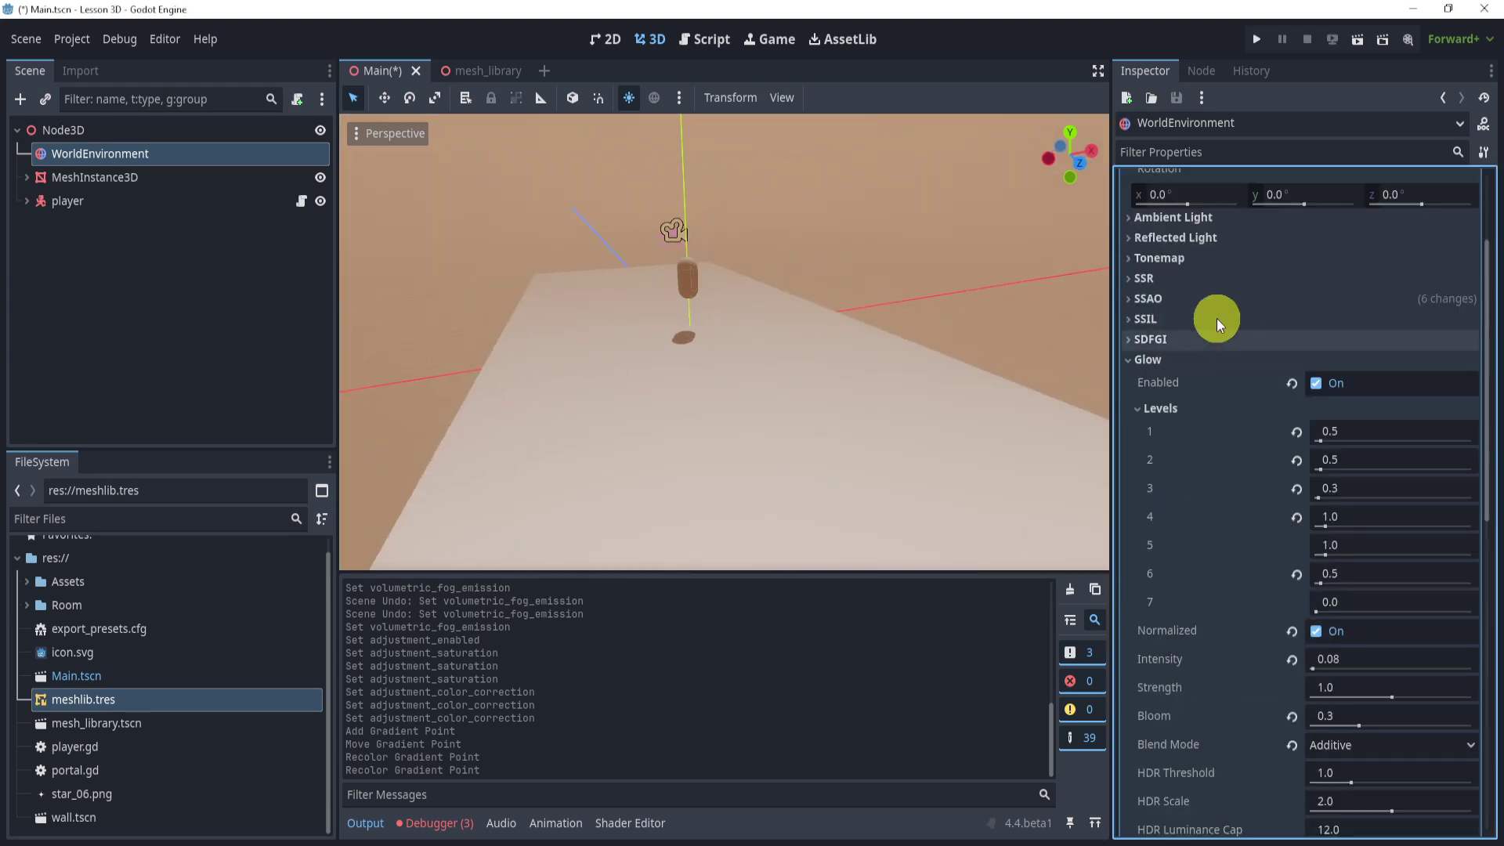
left_click(1177, 359)
Step: Run the current scene, move the player around to check the environment, and close the game window
left_click(1358, 40)
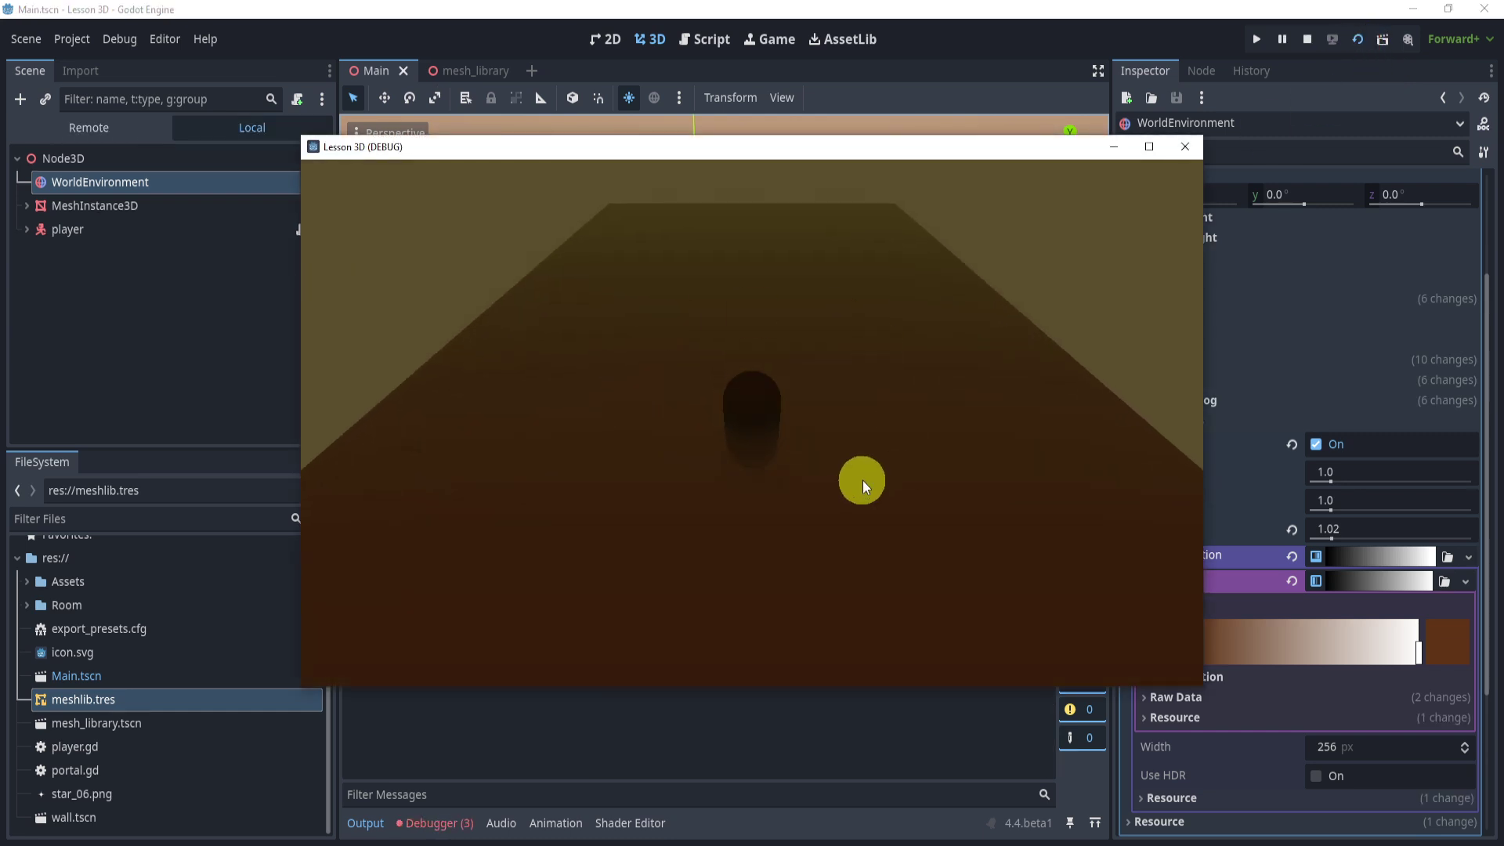
key("w")
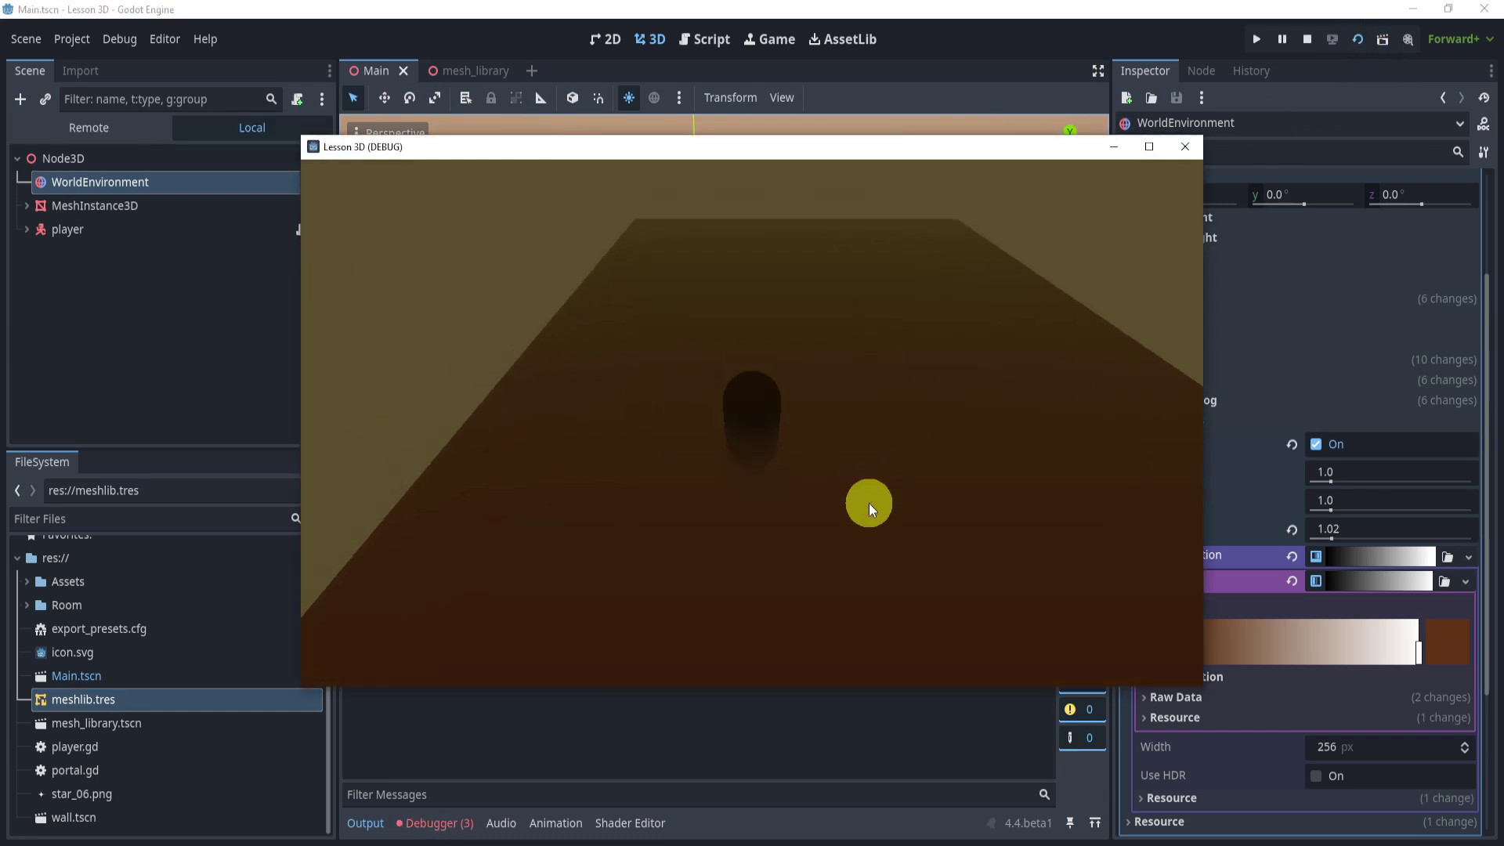
key("a")
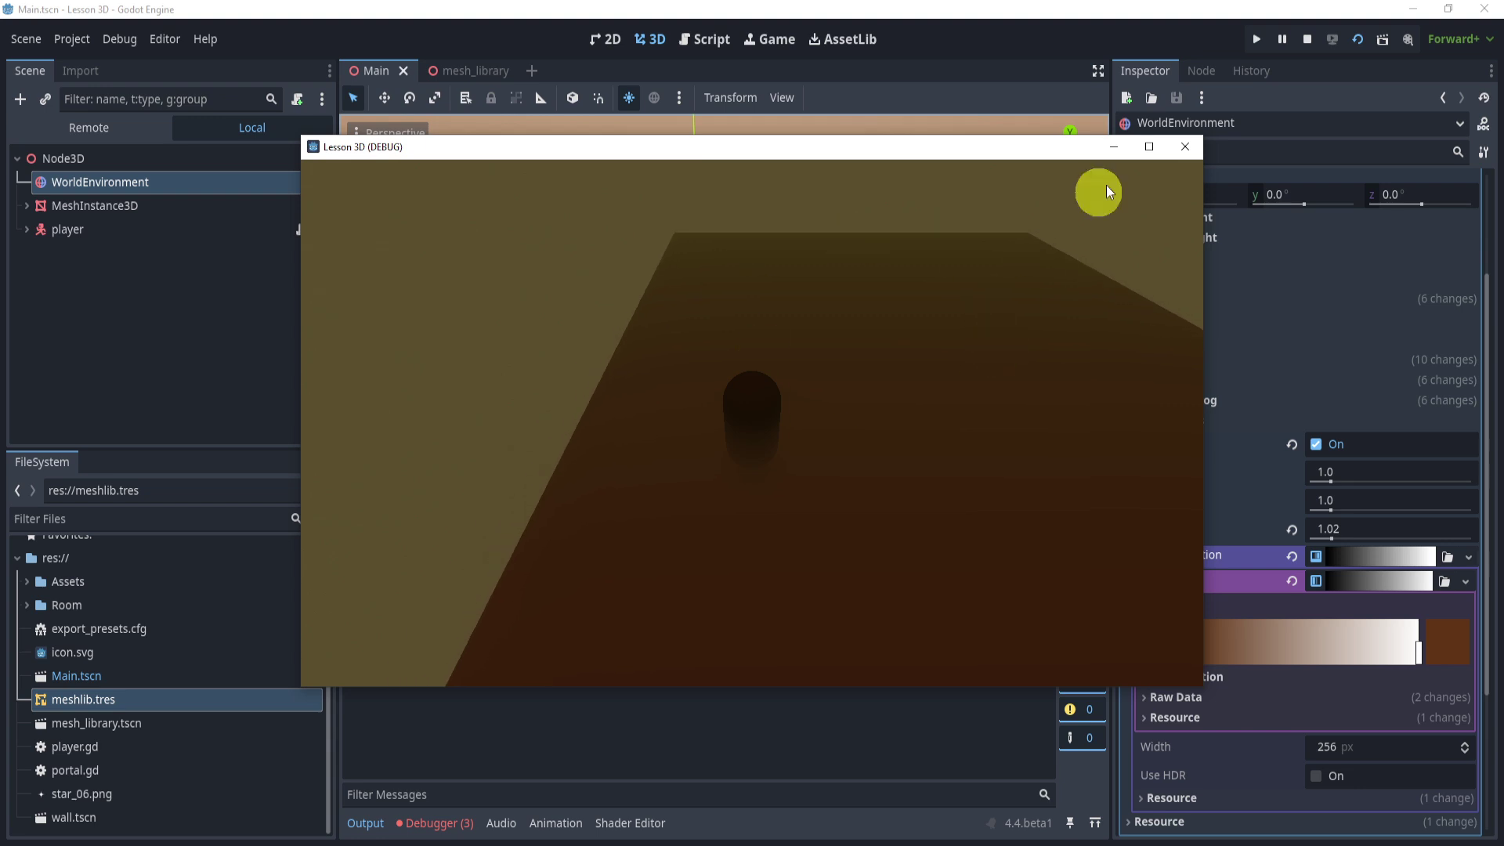
left_click(1186, 149)
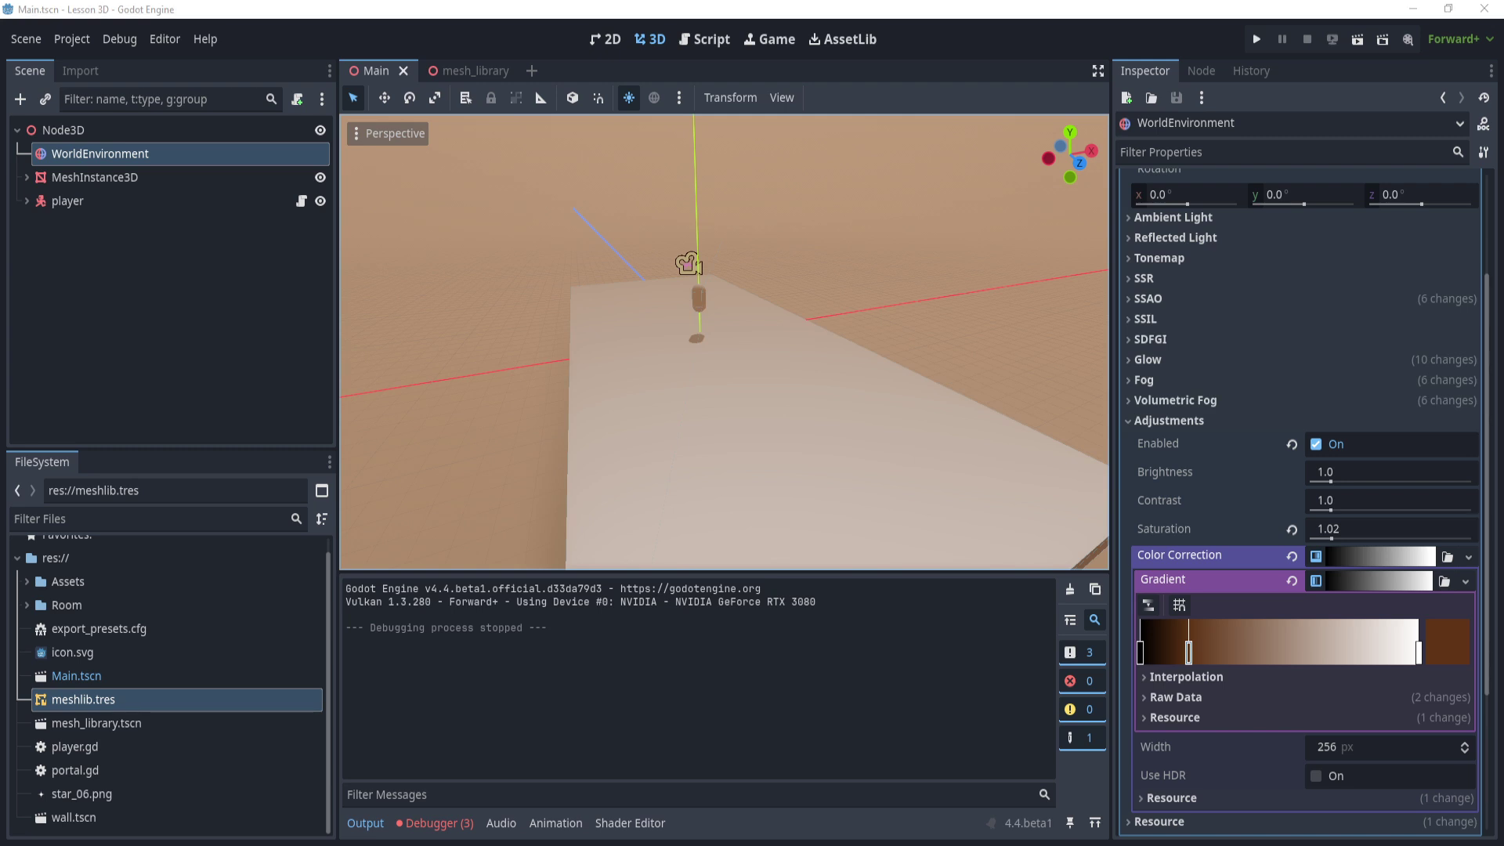
Step: Set the environment fog's density to 0.0 and its Sky Affect to 0.019
middle_click_drag(821, 348, 760, 410)
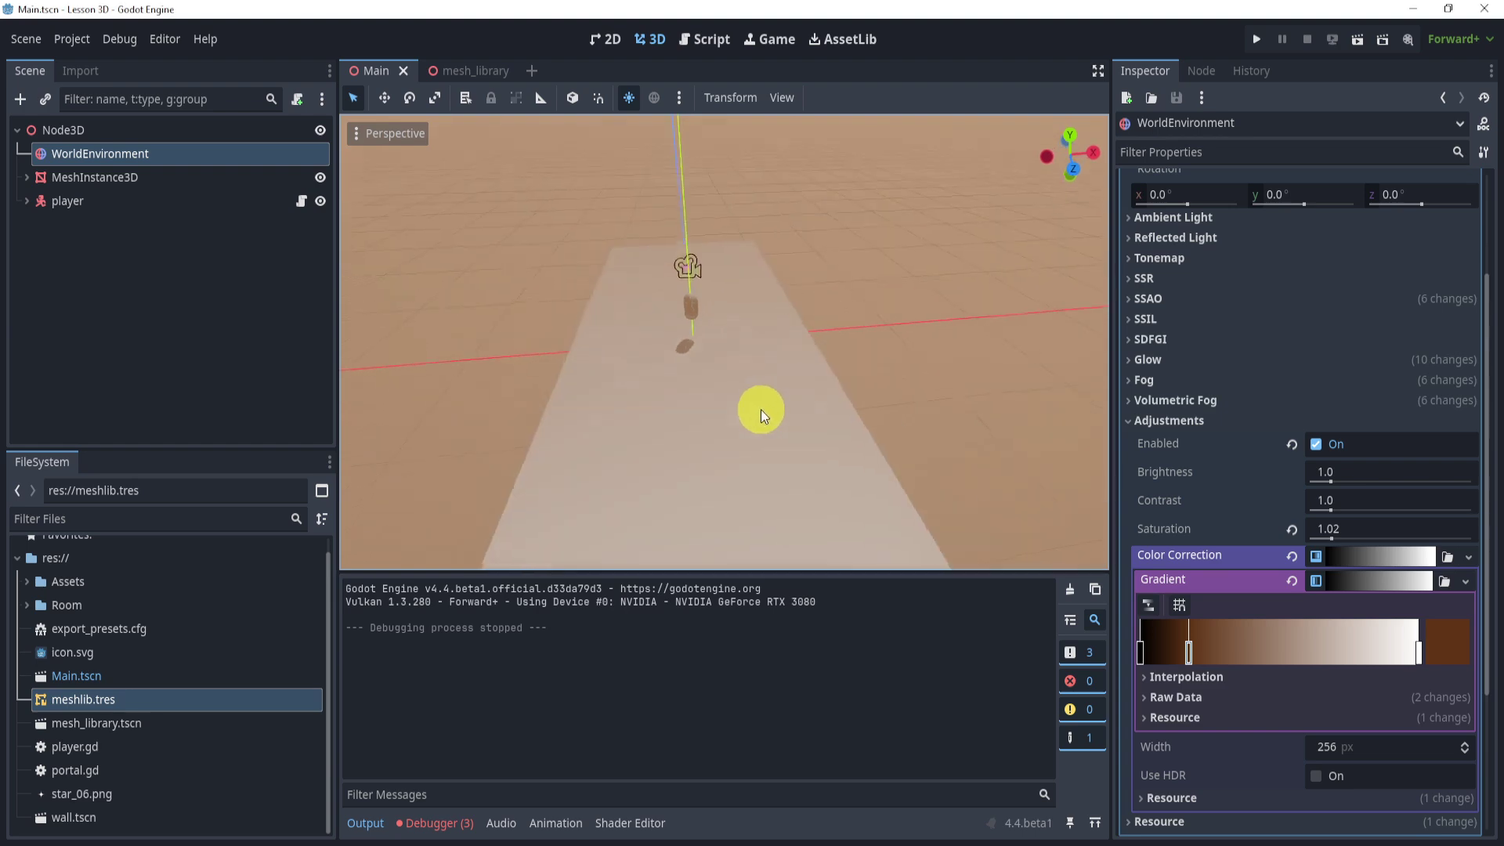
scroll(1150, 388, "up", 2)
left_click(1311, 458)
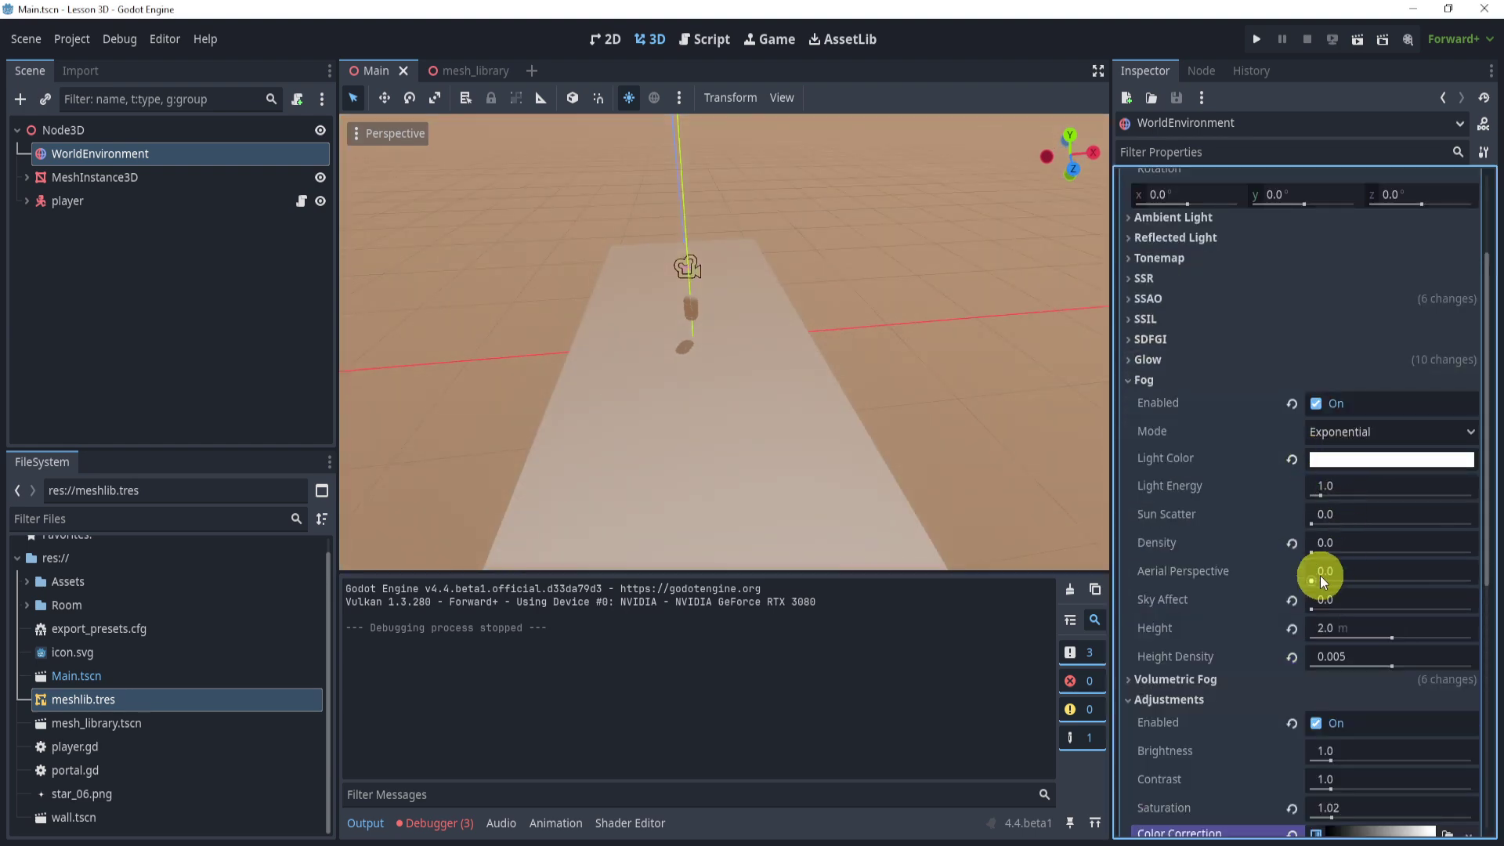
left_click_drag(1311, 555, 1311, 553)
left_click_drag(1306, 608, 1314, 607)
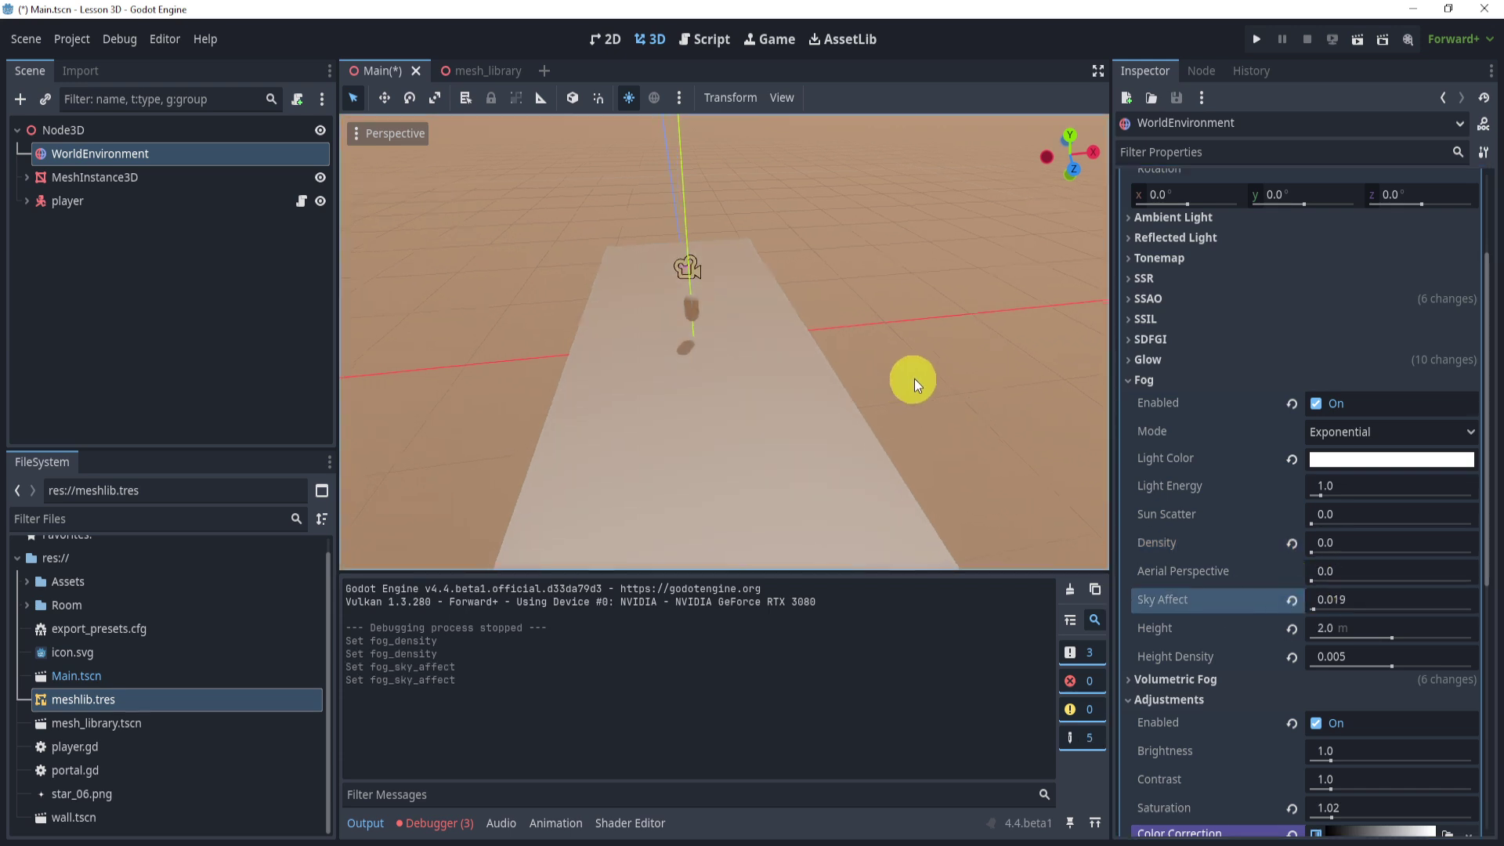
Step: Set the volumetric fog density to 0.0597
scroll(1186, 387, "down", 6)
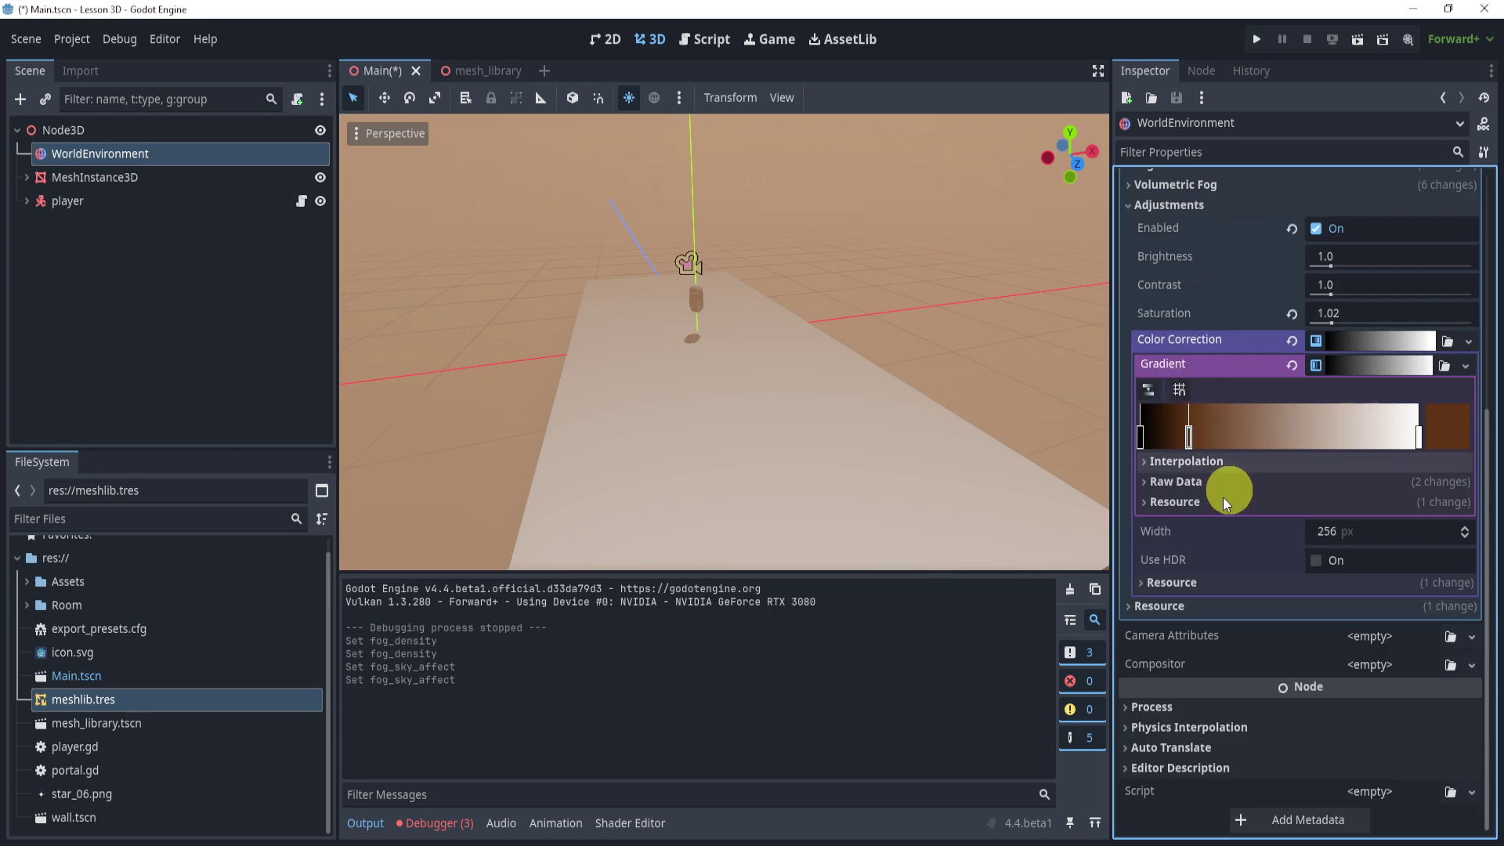
left_click(1179, 208)
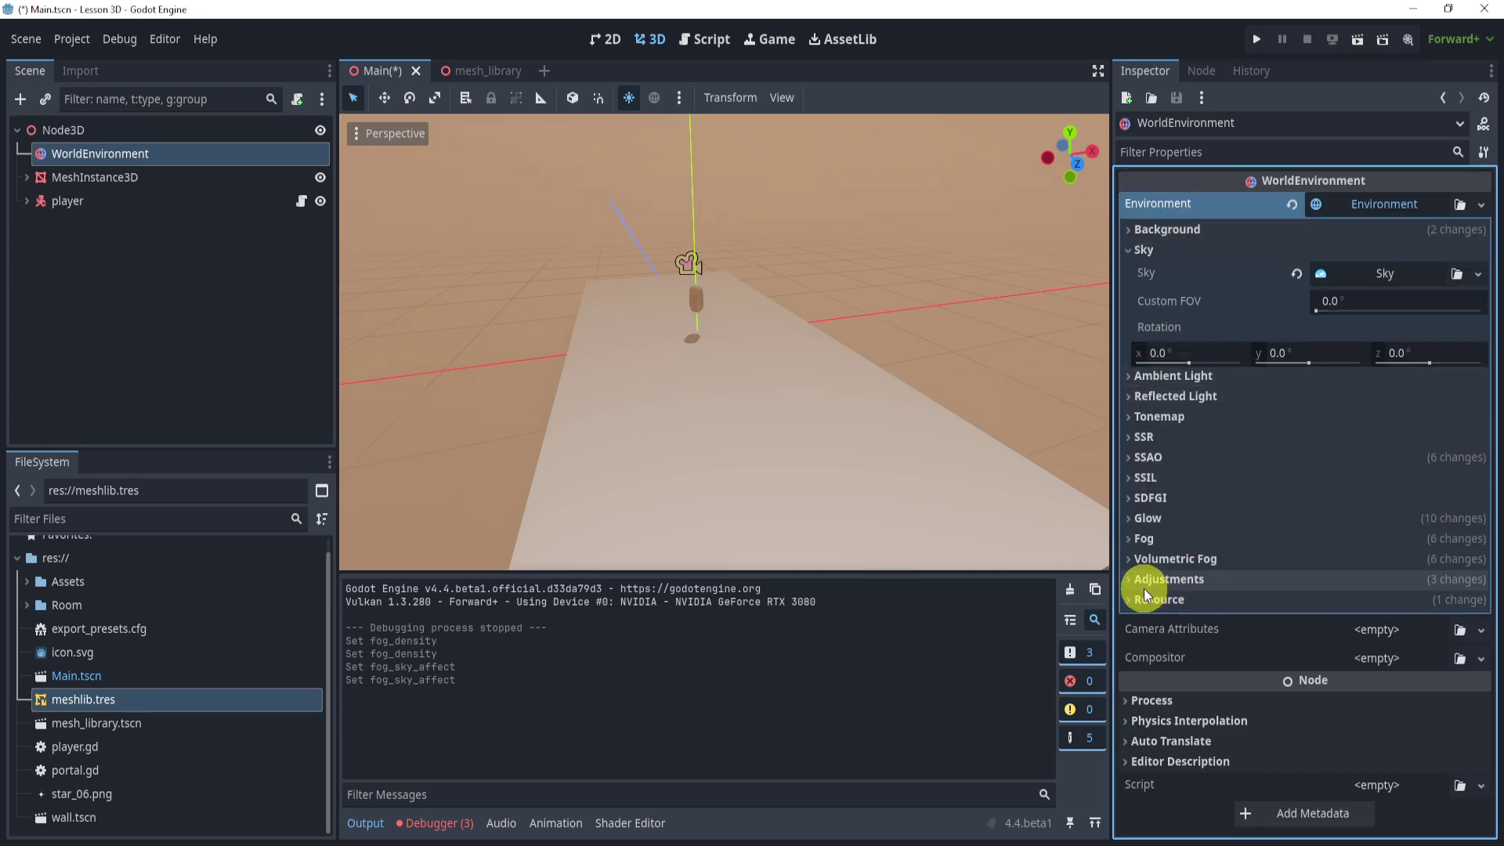
left_click(1175, 480)
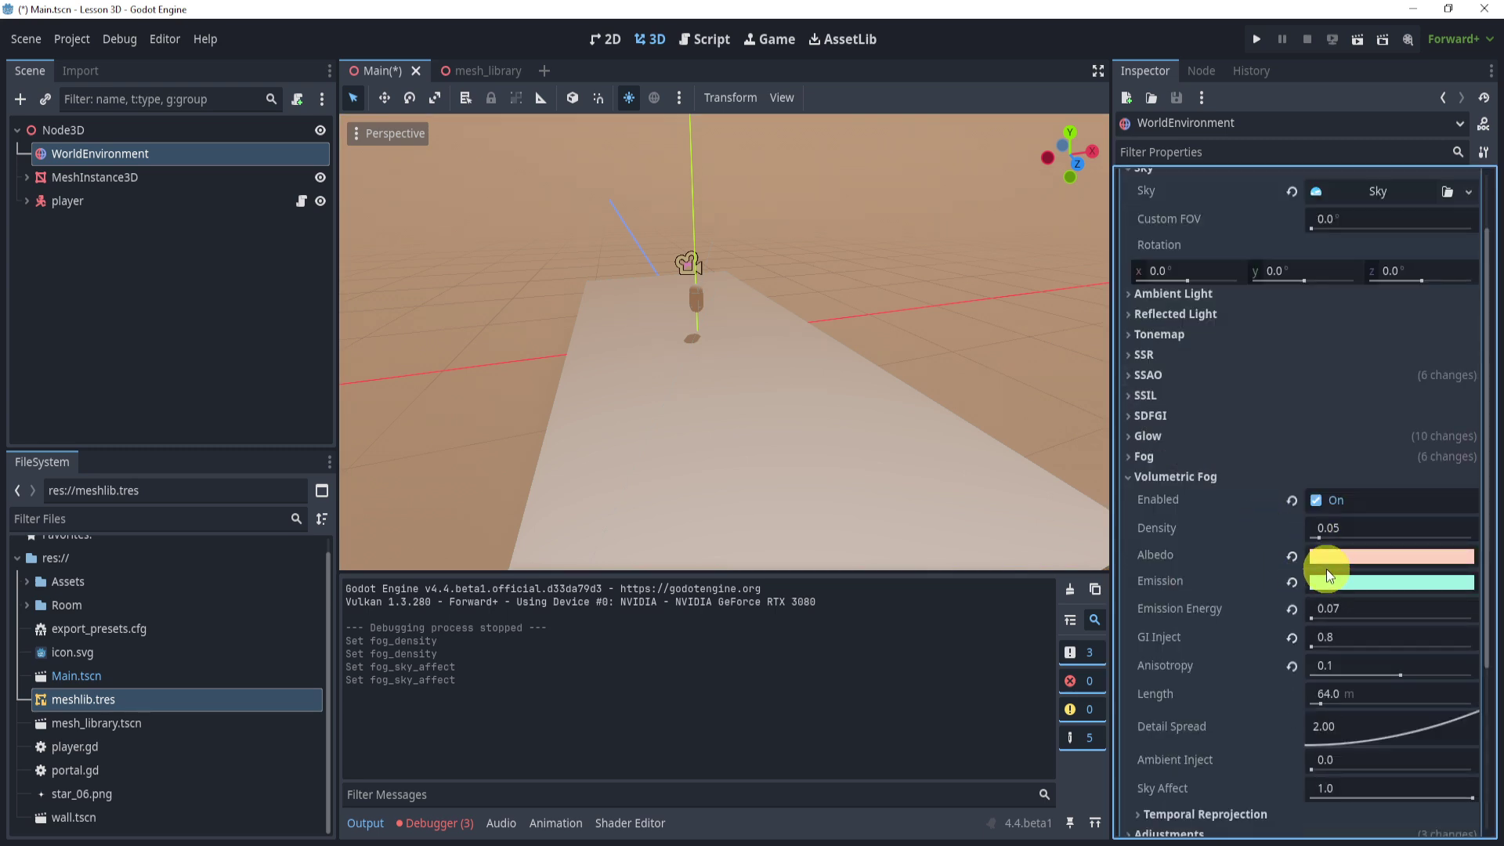
mouse_move(1319, 534)
left_mouse_down()
mouse_move(1284, 537)
mouse_move(1322, 530)
left_mouse_up()
left_click_drag(1319, 529, 1293, 529)
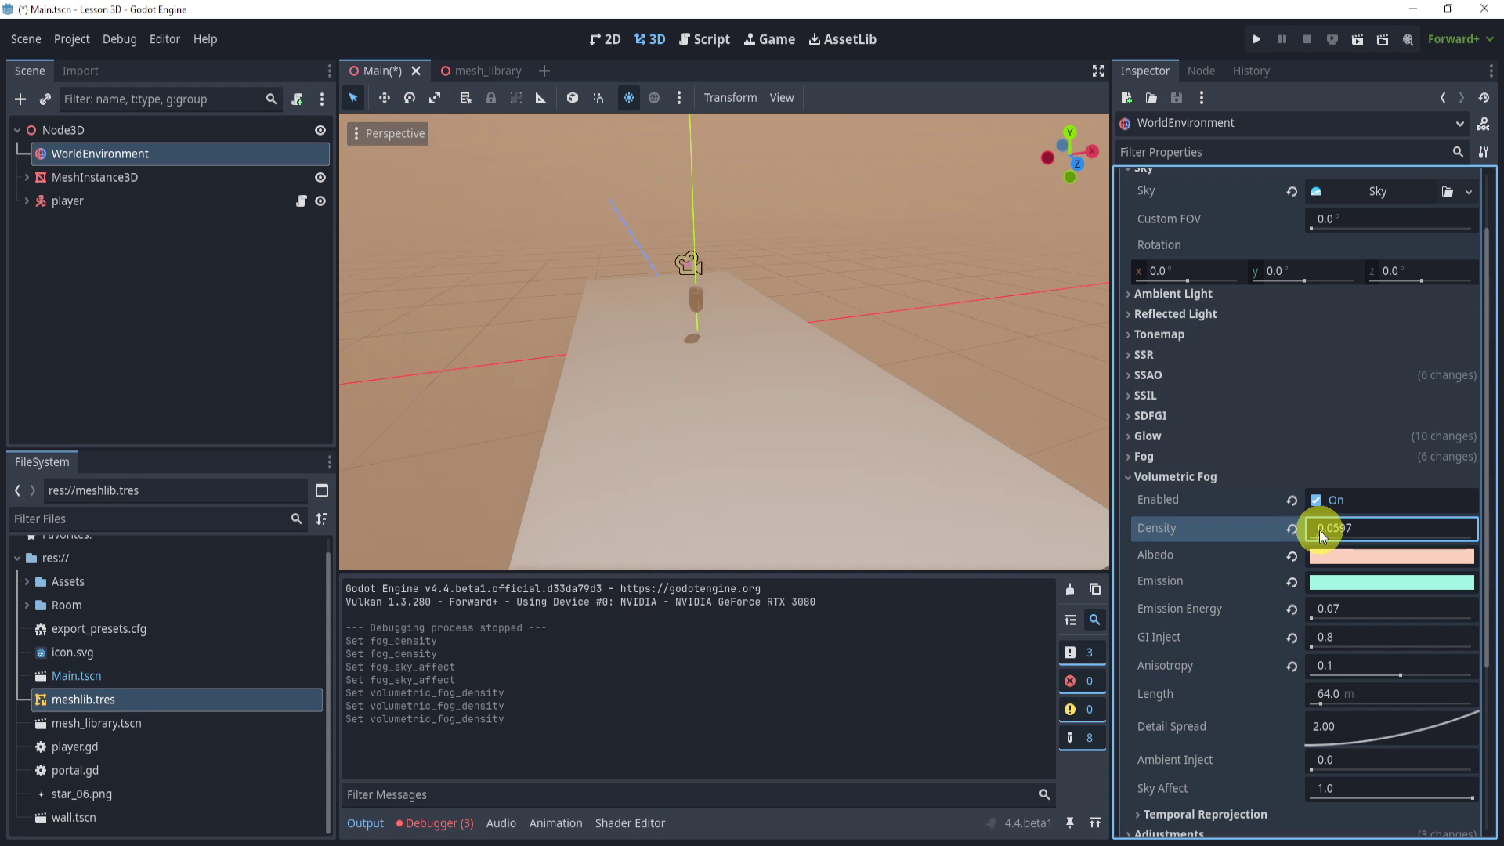
left_click(1266, 482)
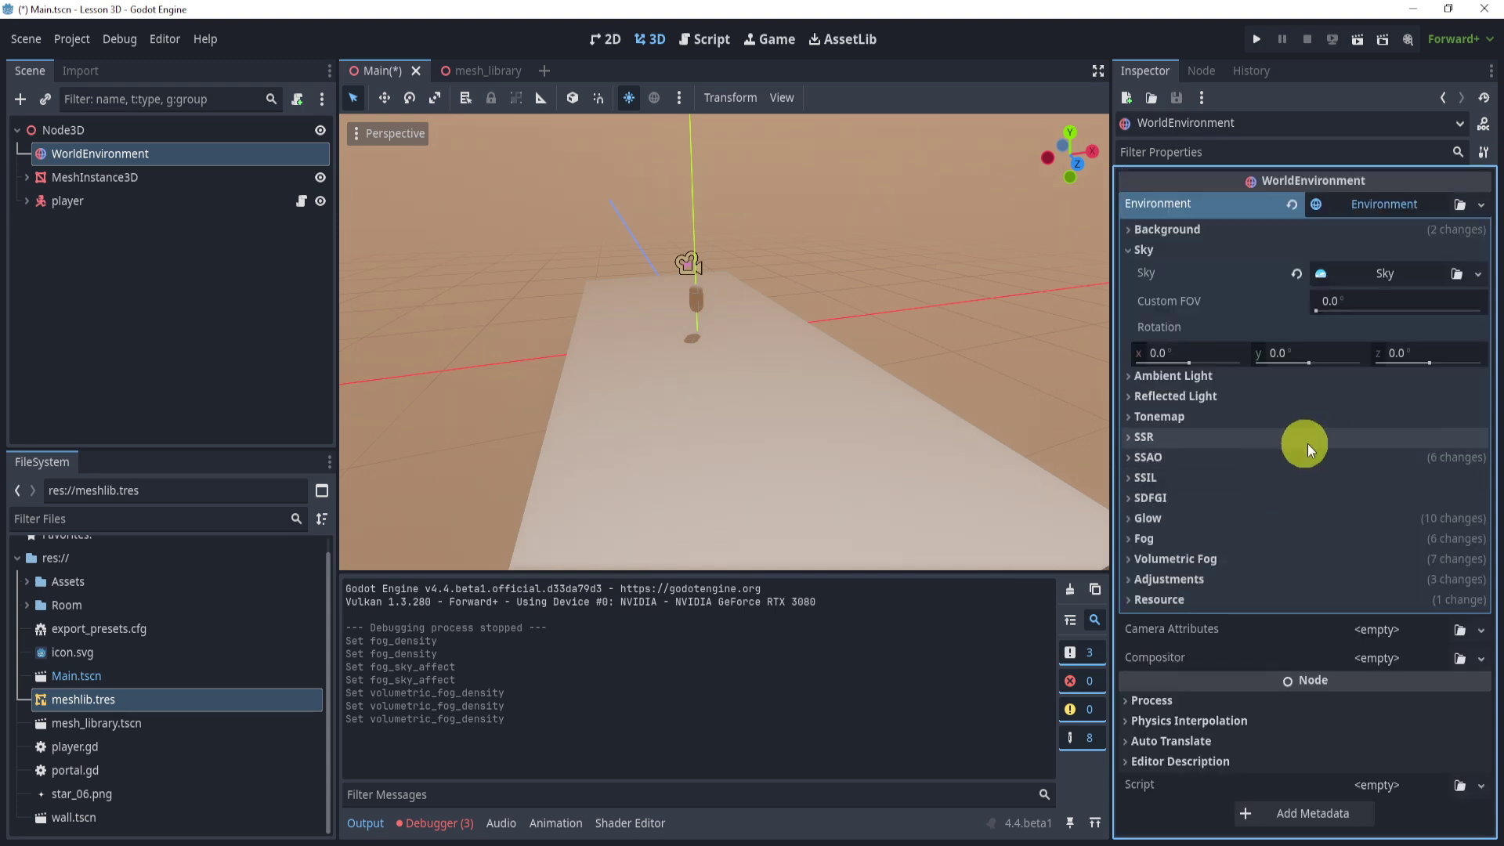
middle_click_drag(376, 326, 1047, 390)
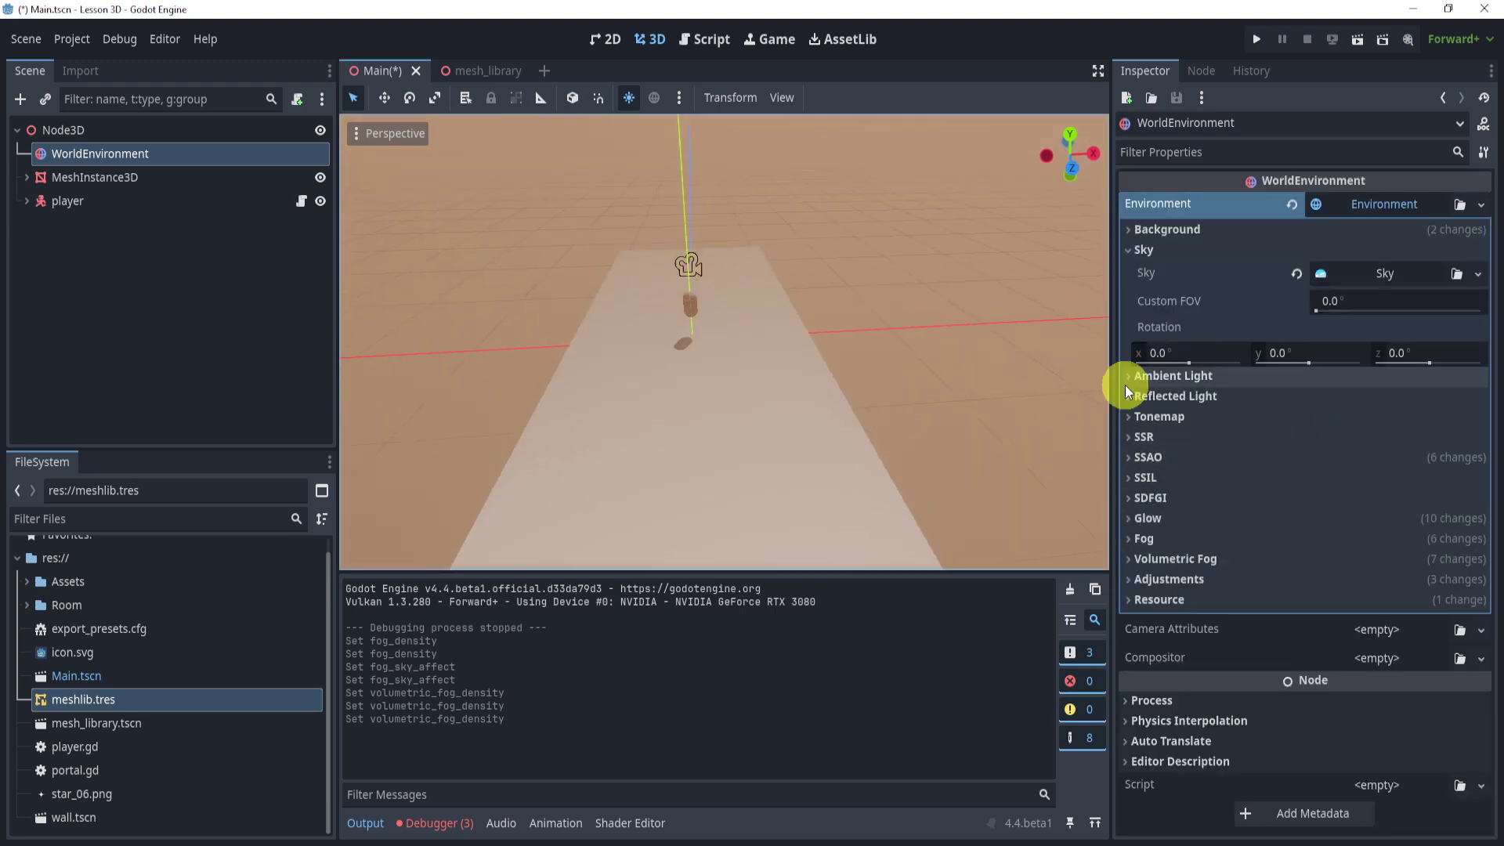